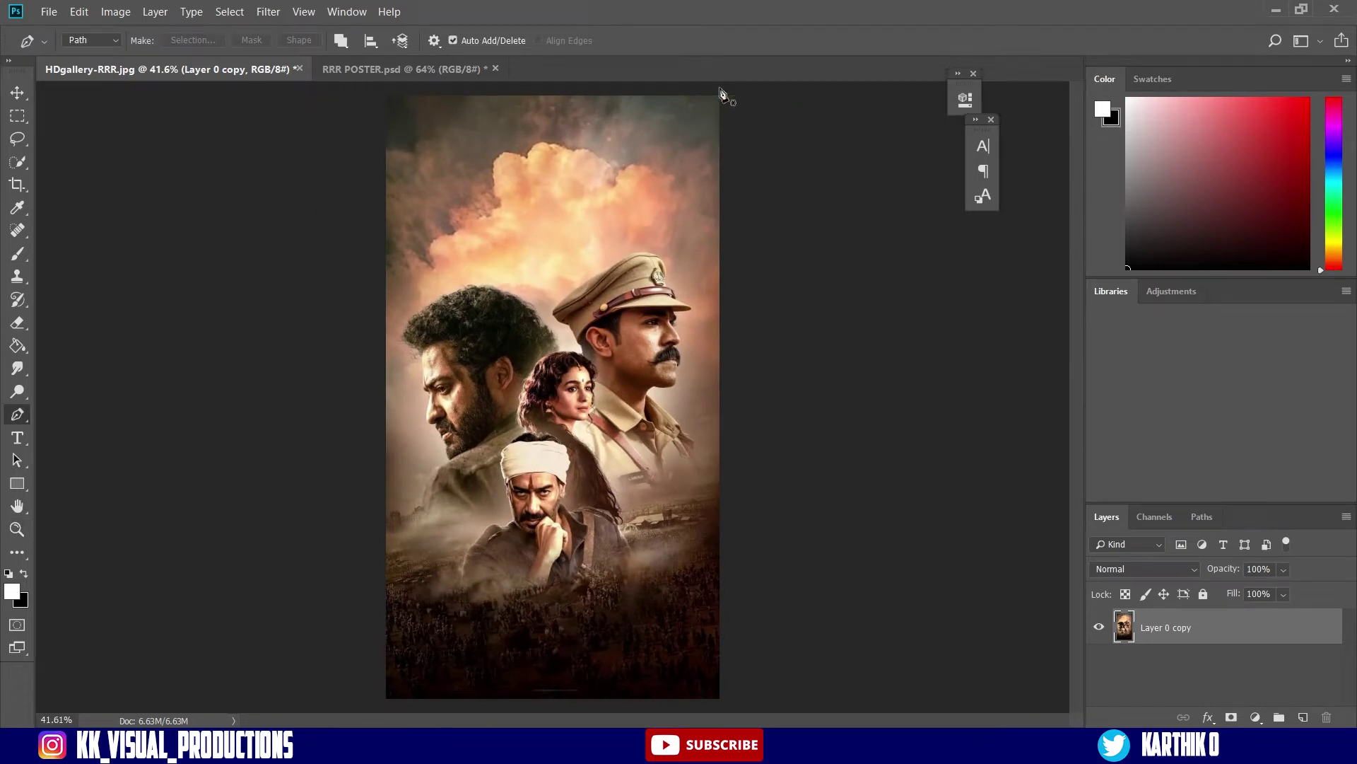
key("z")
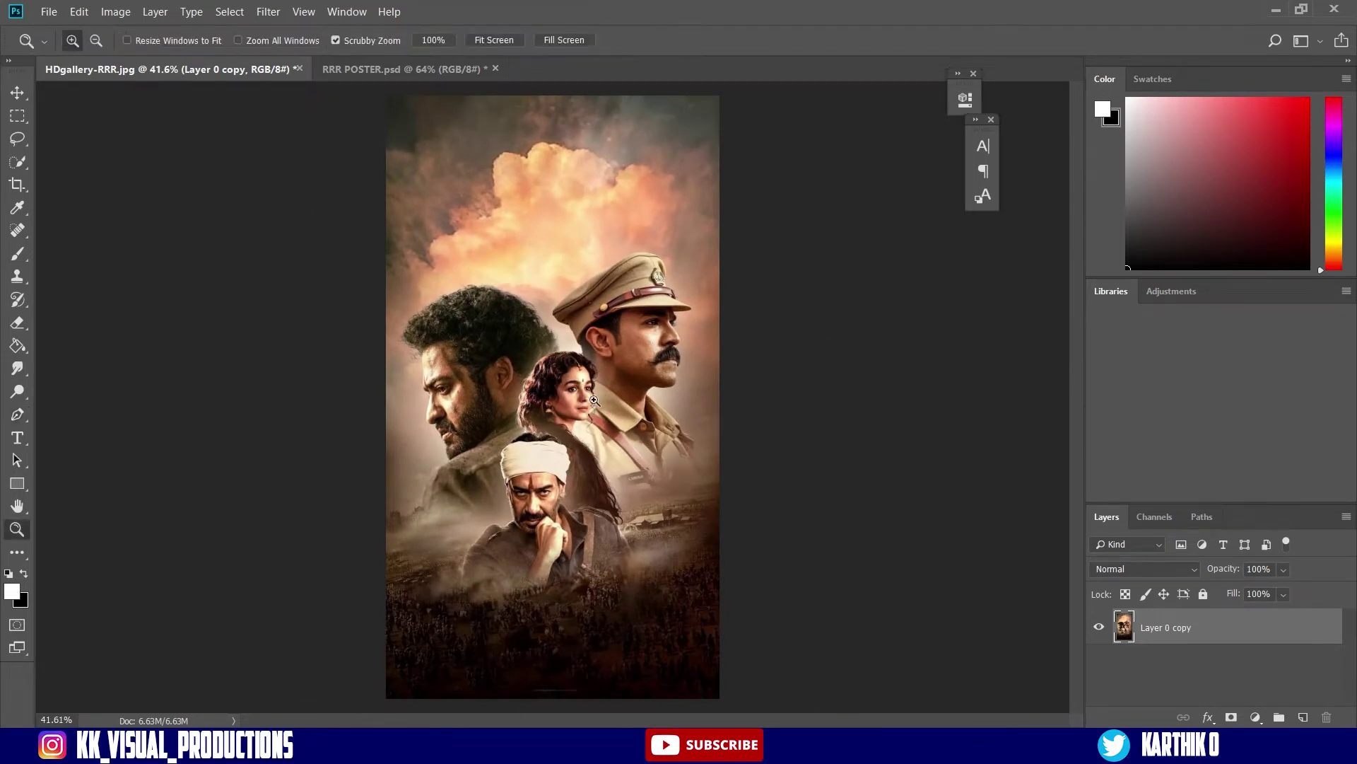
left_click_drag(586, 423, 649, 349)
key("p")
key("space")
key("z")
left_click_drag(723, 302, 688, 278)
key("p")
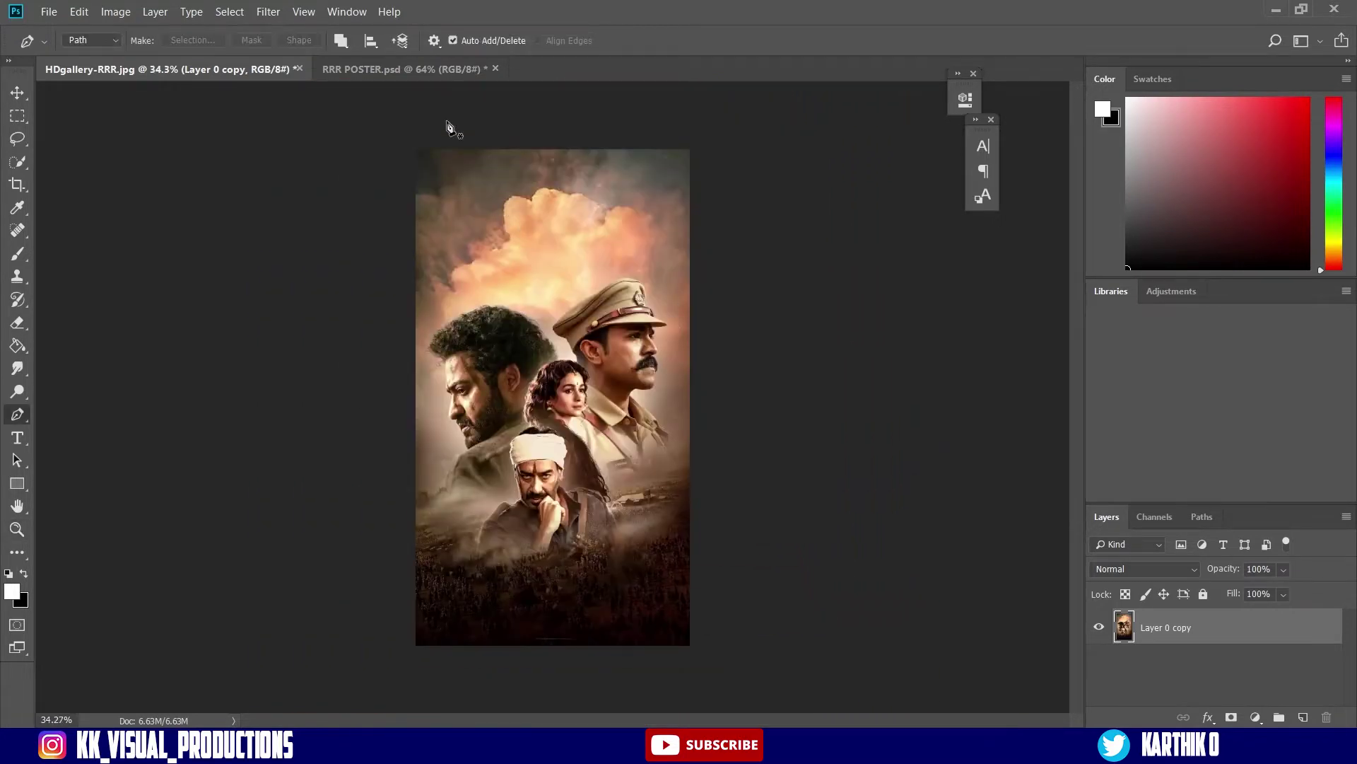
key("z")
left_click_drag(551, 481, 605, 439)
key("p")
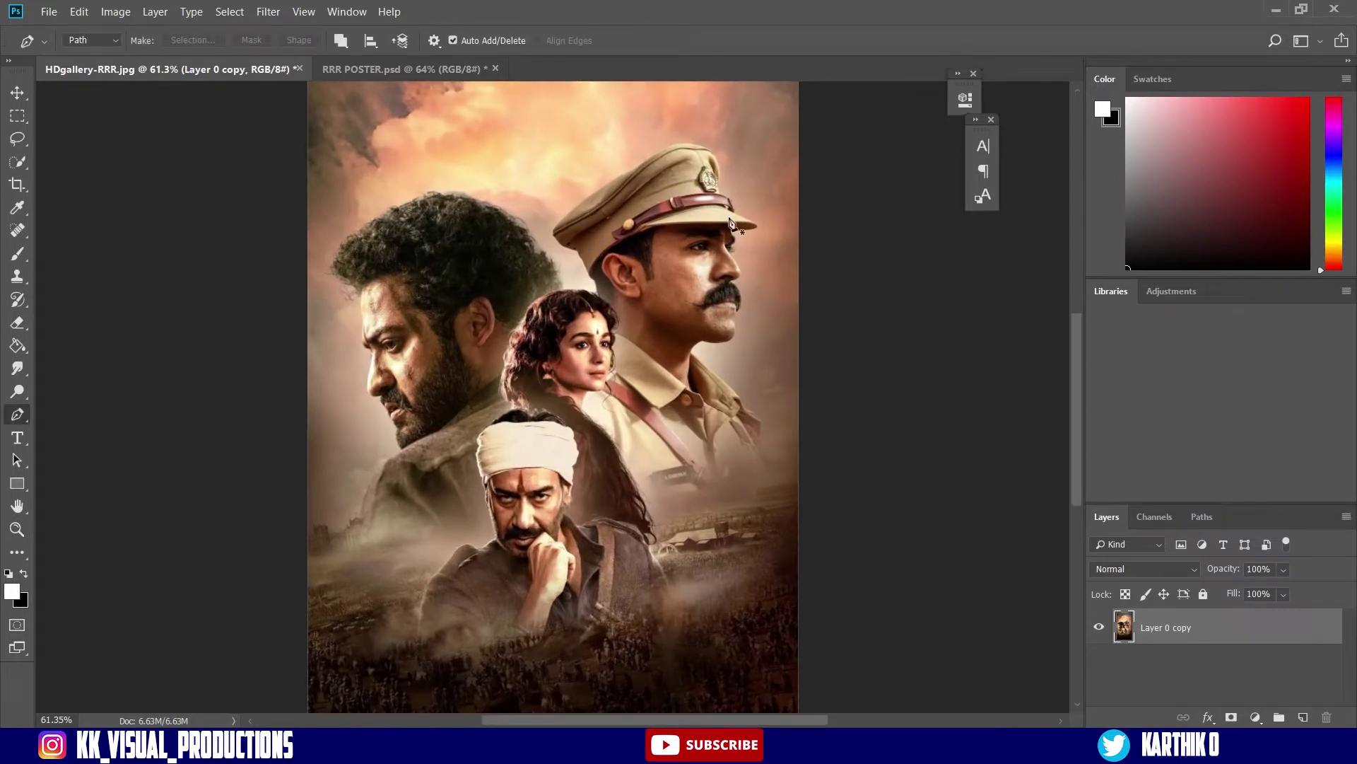
scroll(610, 450, "down", 3)
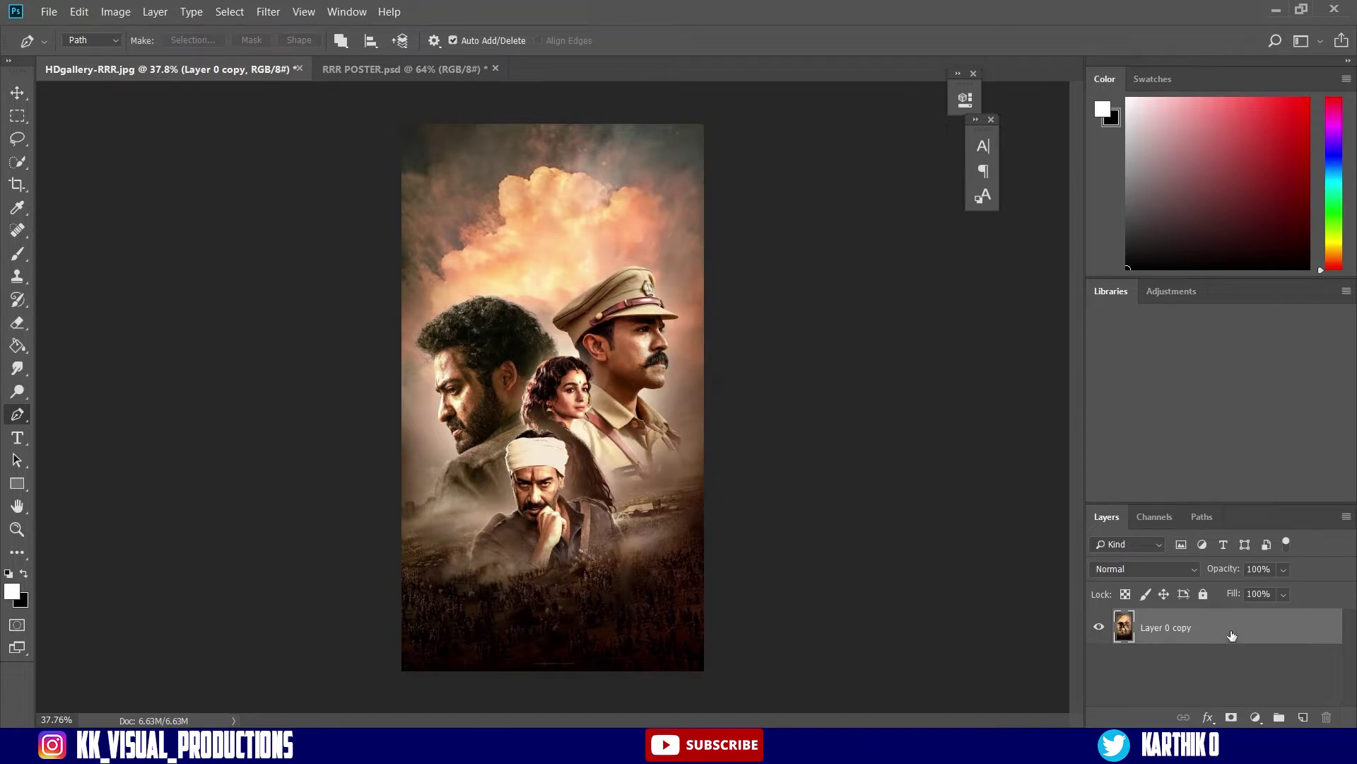
Duplicate the poster image layer and hide the original layer beneath it.
key("ctrl+j")
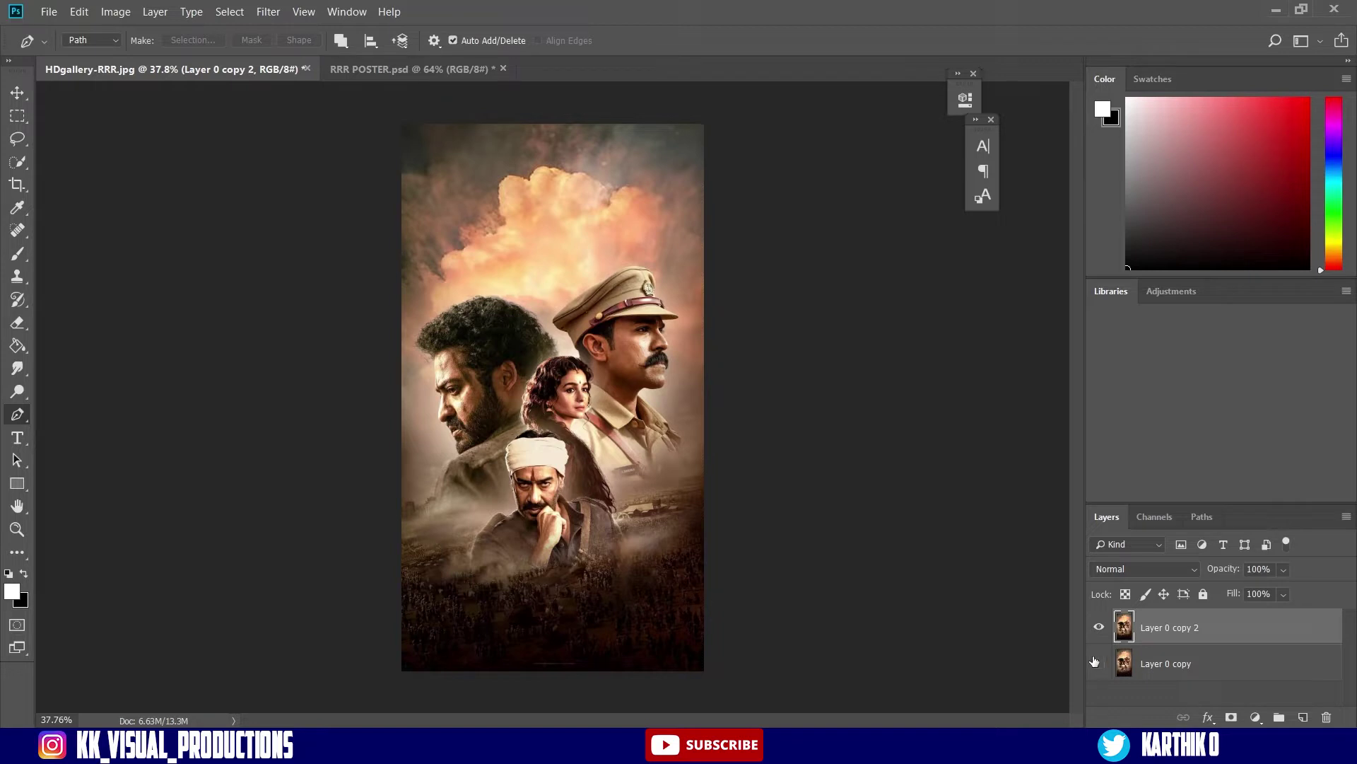
key("ctrl+space")
left_click_drag(562, 419, 594, 417)
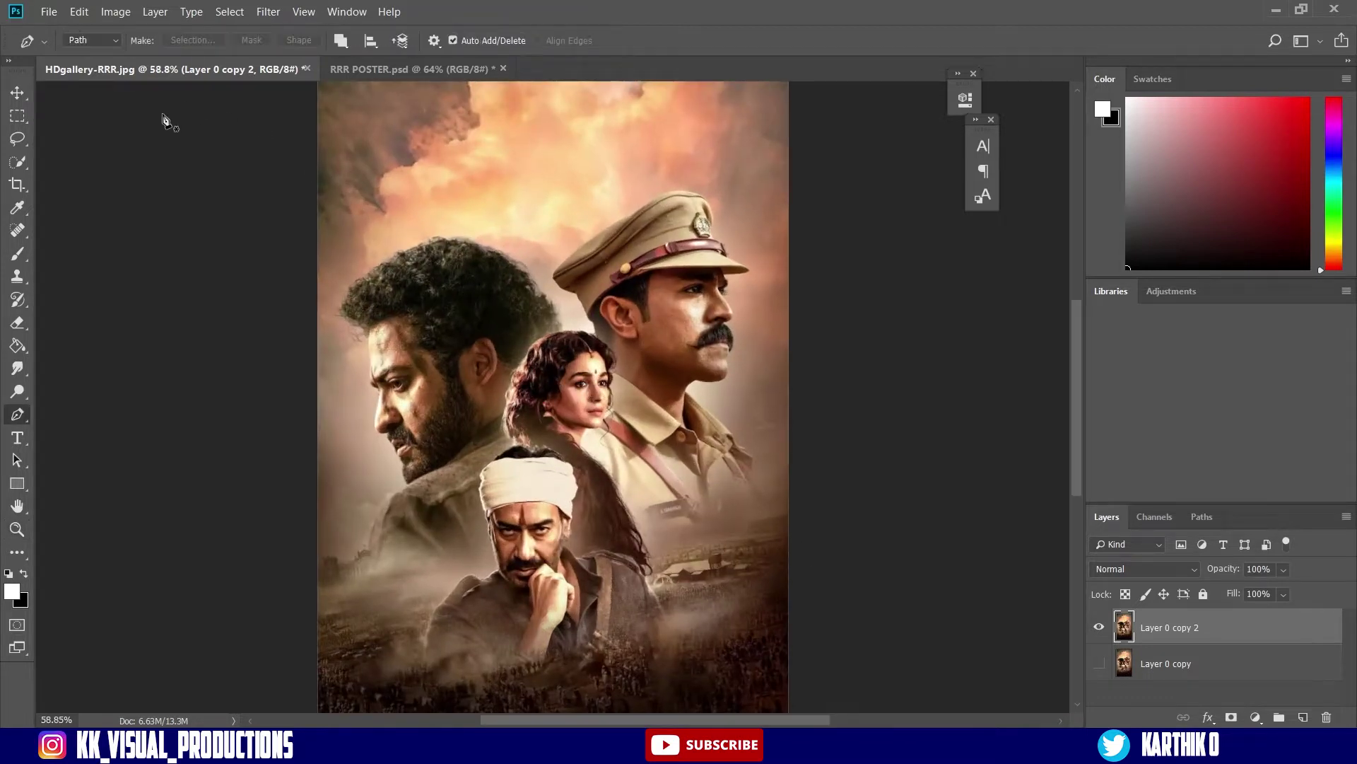
Draw a loose Lasso selection around all four figures on the duplicated layer.
left_click(24, 142)
key("space")
mouse_move(466, 572)
left_mouse_down()
mouse_move(518, 415)
mouse_move(530, 416)
left_mouse_up()
key("ctrl+space")
key("space")
left_click_drag(593, 281, 552, 441)
key("ctrl+space")
key("ctrl+space")
key("ctrl+space")
key("l")
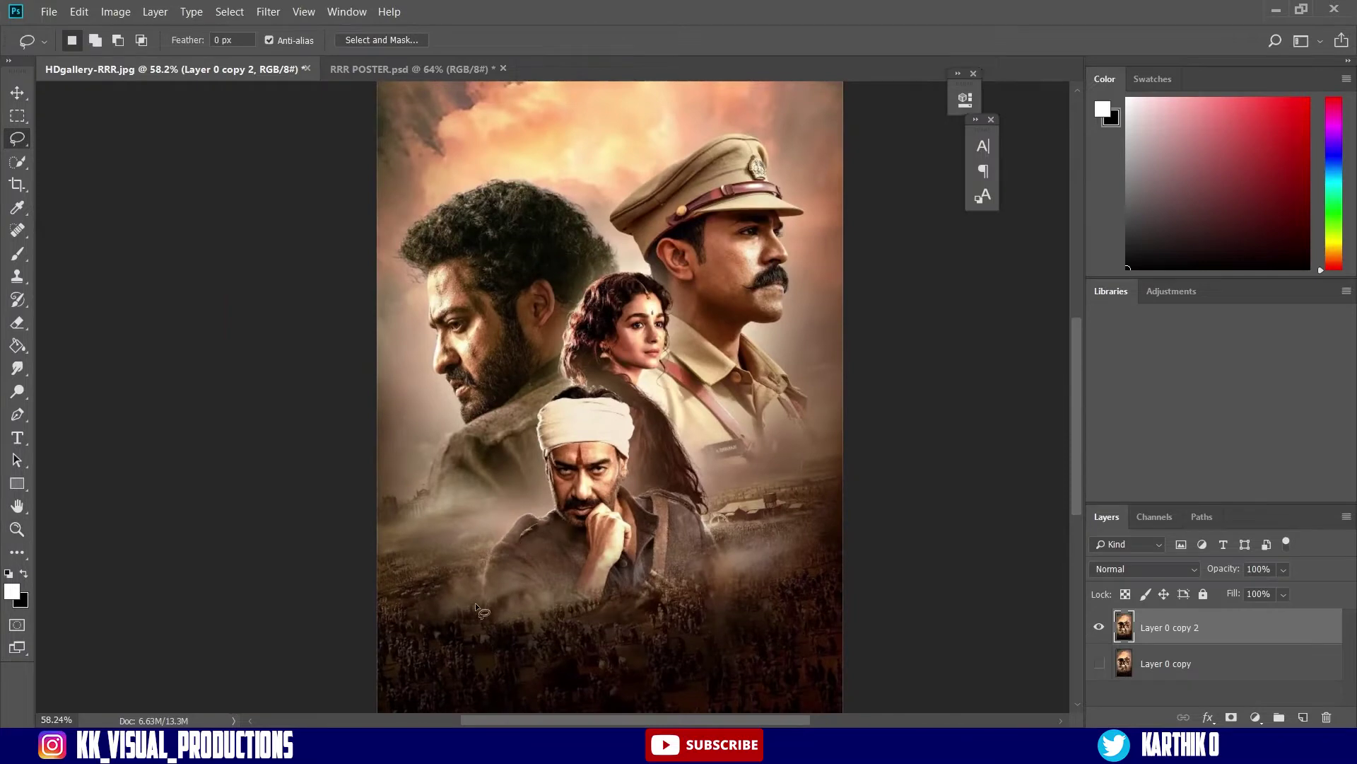
left_click_drag(511, 518, 423, 512)
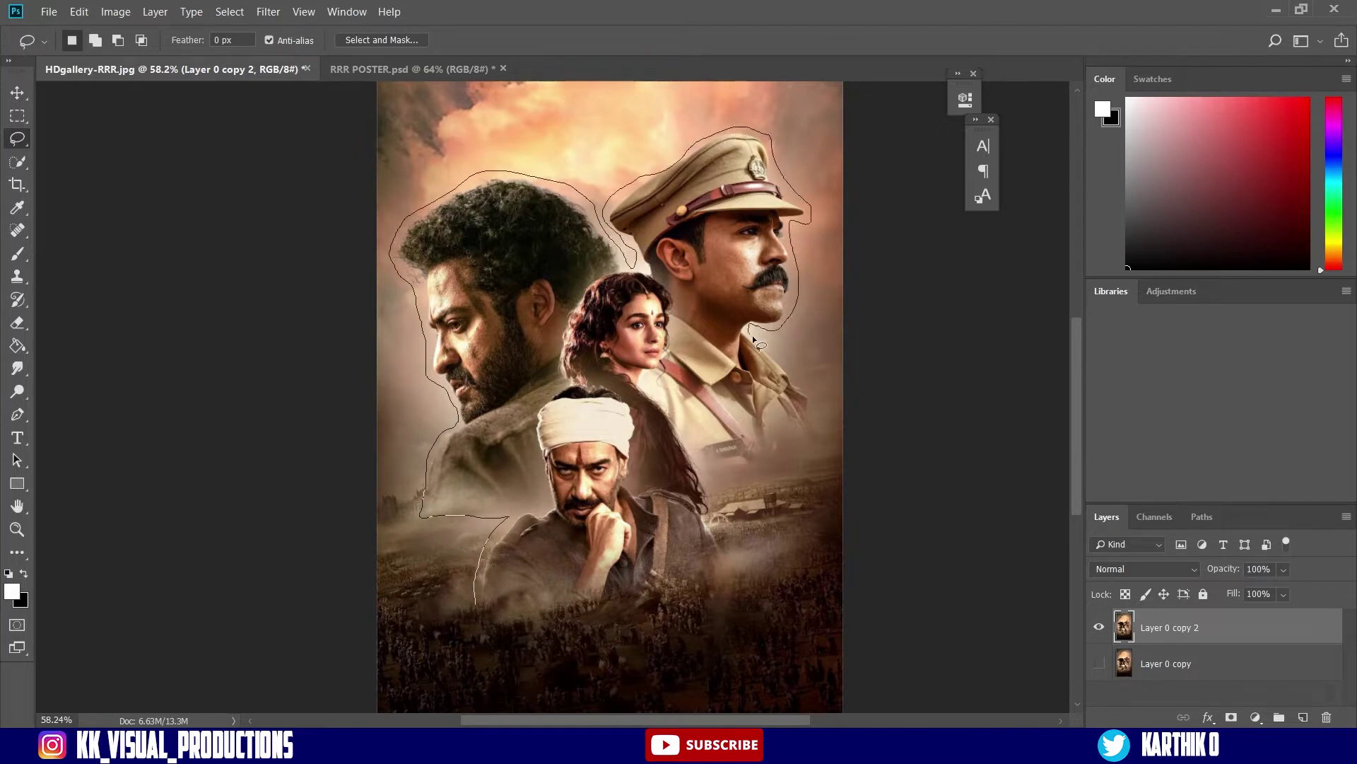
mouse_move(724, 570)
left_mouse_down()
mouse_move(570, 619)
mouse_move(476, 606)
left_mouse_up()
key("z")
left_click_drag(605, 359, 580, 367)
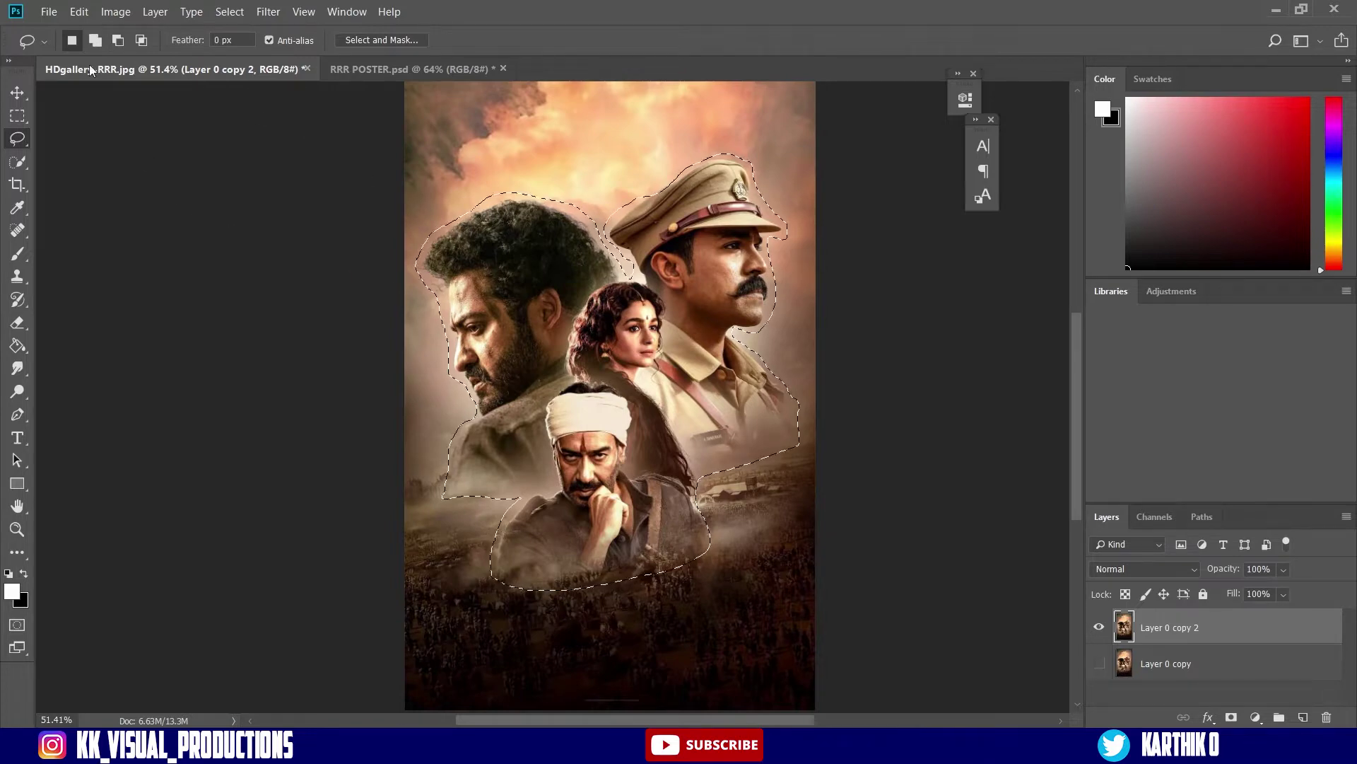
Fill the selected figures with Content-Aware contents and deselect.
left_click(79, 13)
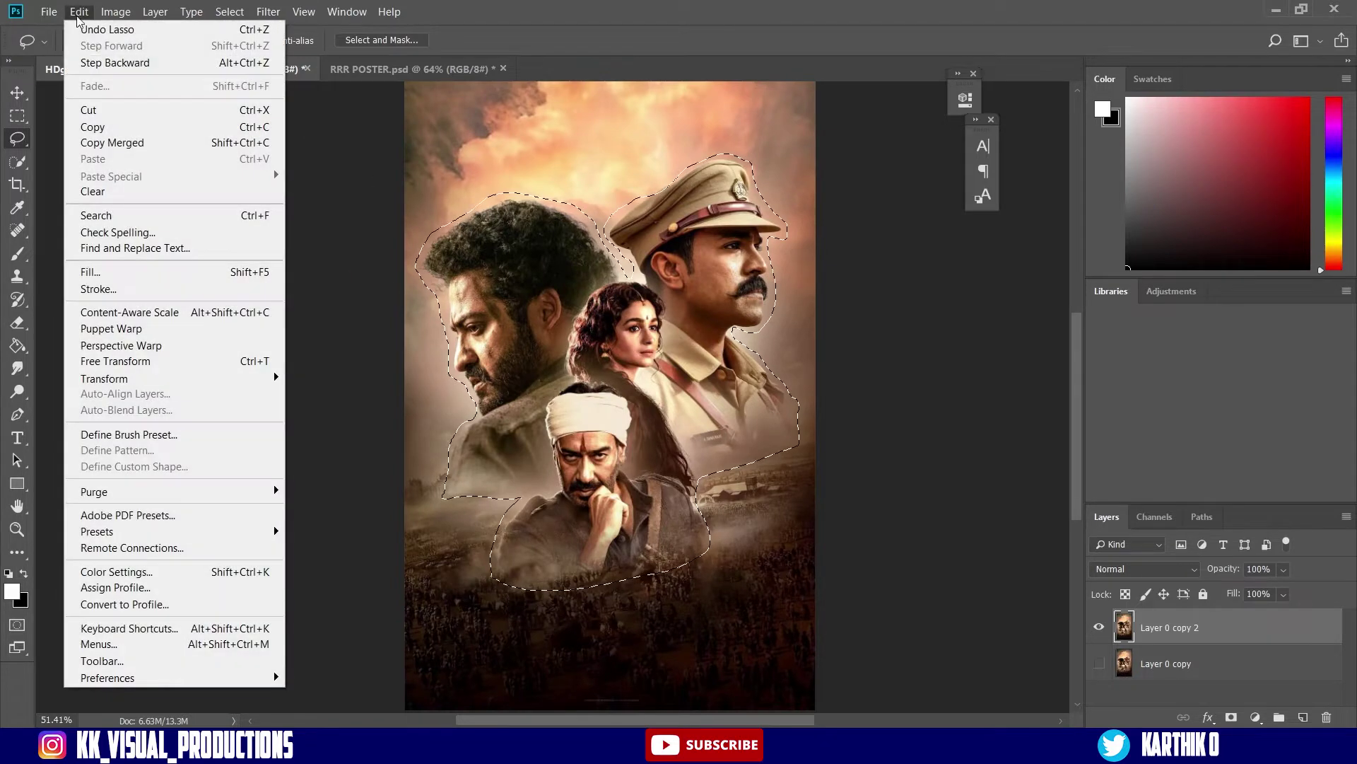
left_click(150, 276)
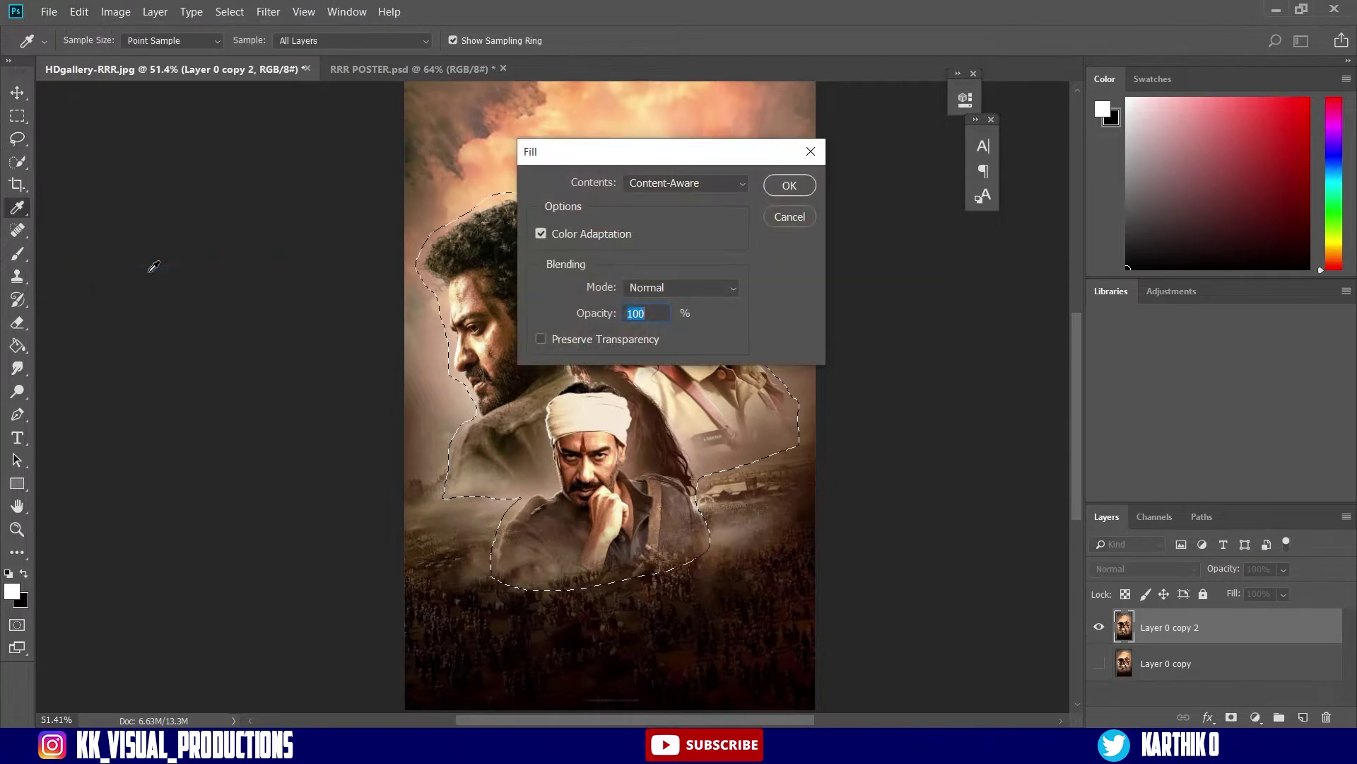
left_click(711, 183)
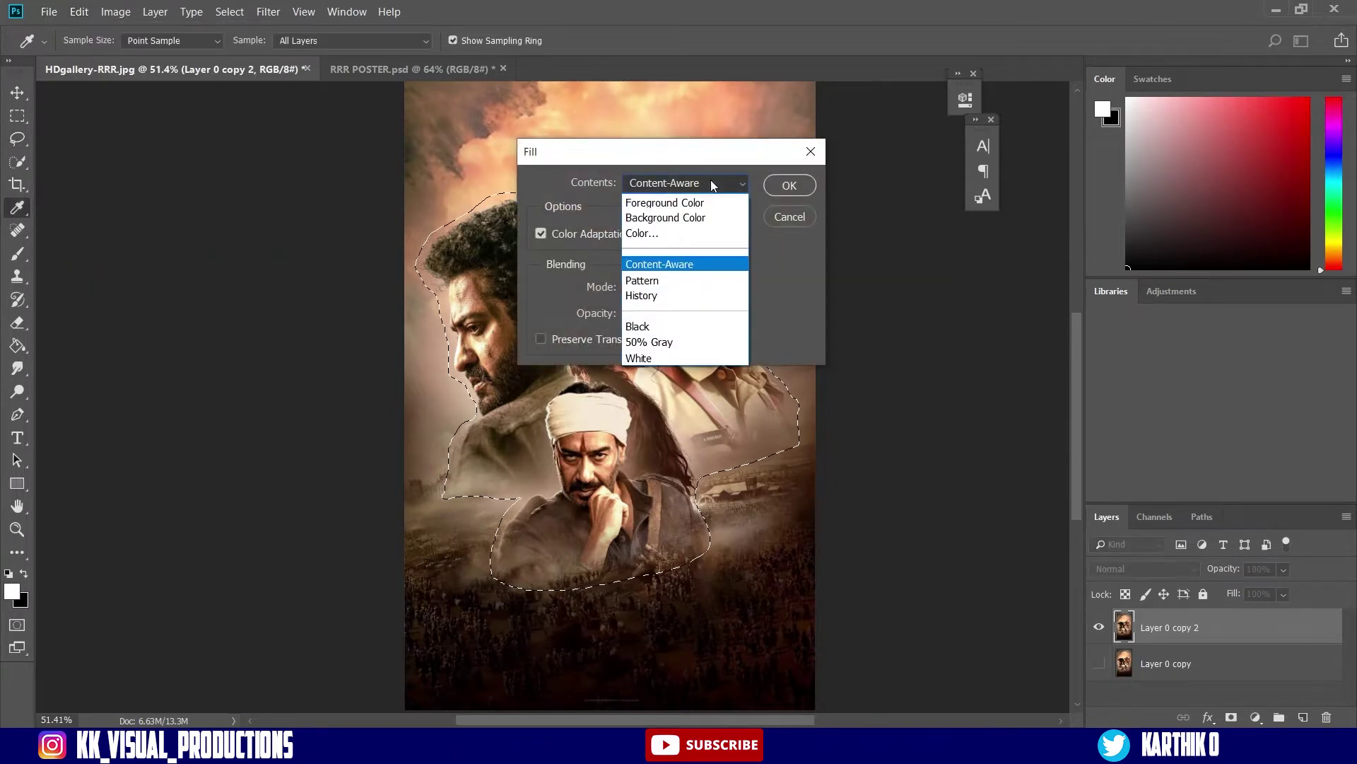
left_click(697, 265)
left_click(781, 185)
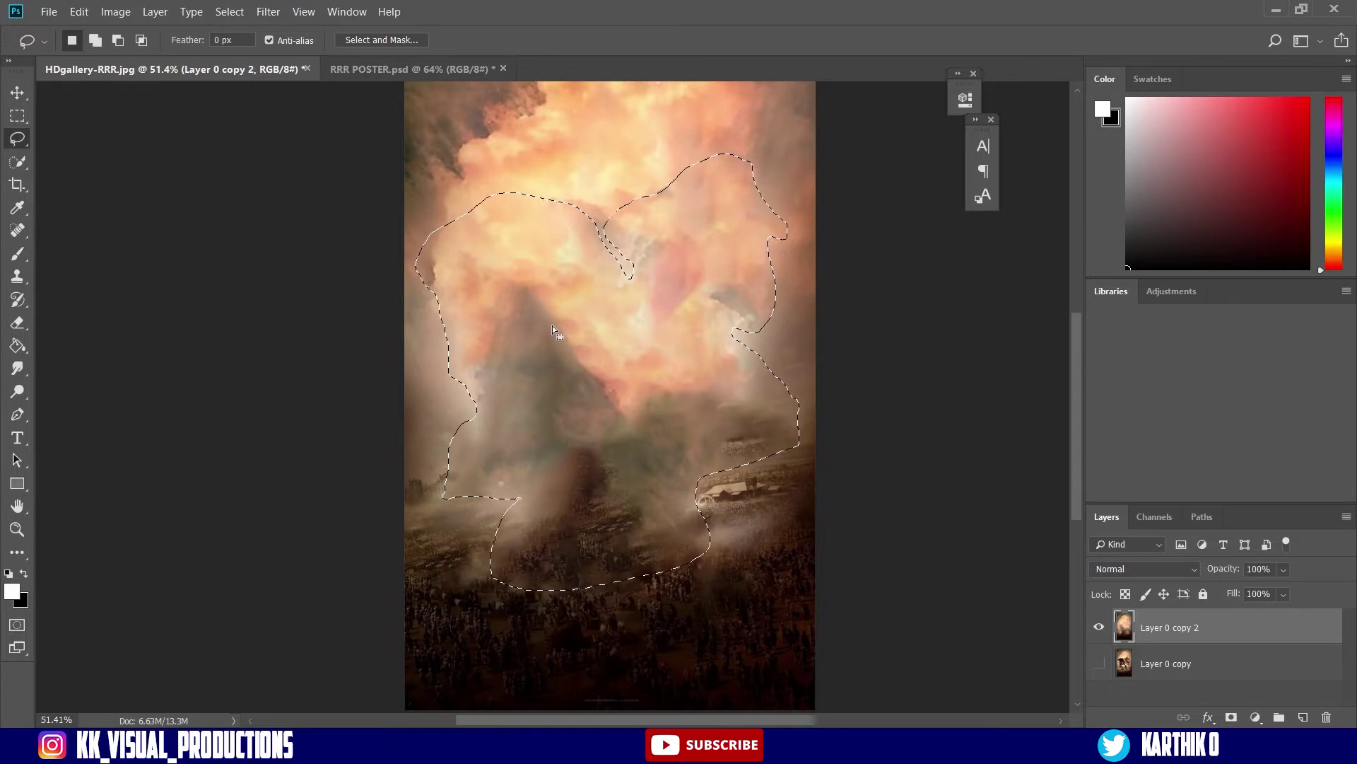
key("ctrl+d")
Examine the filled area of the background where the figures were removed.
key("z")
left_click_drag(575, 315, 524, 257)
left_click_drag(549, 343, 589, 338)
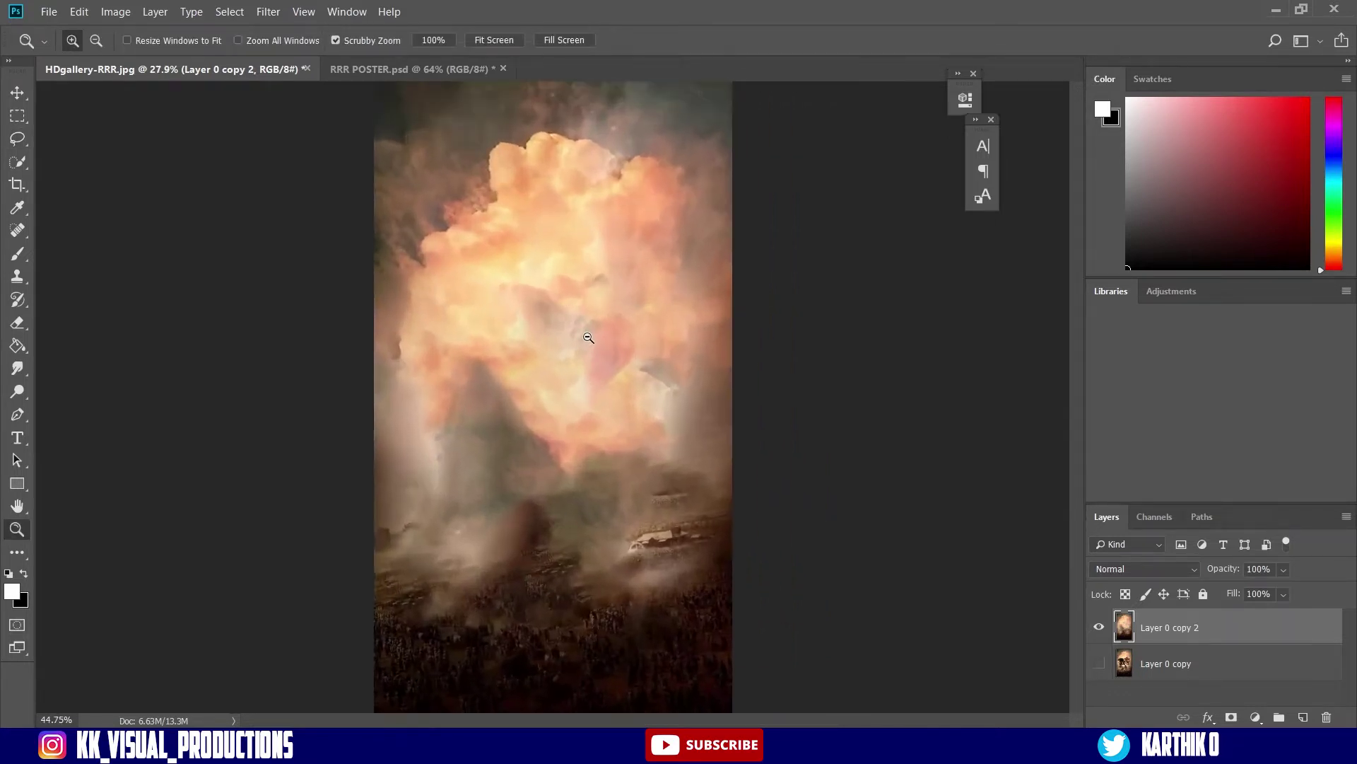
key("l")
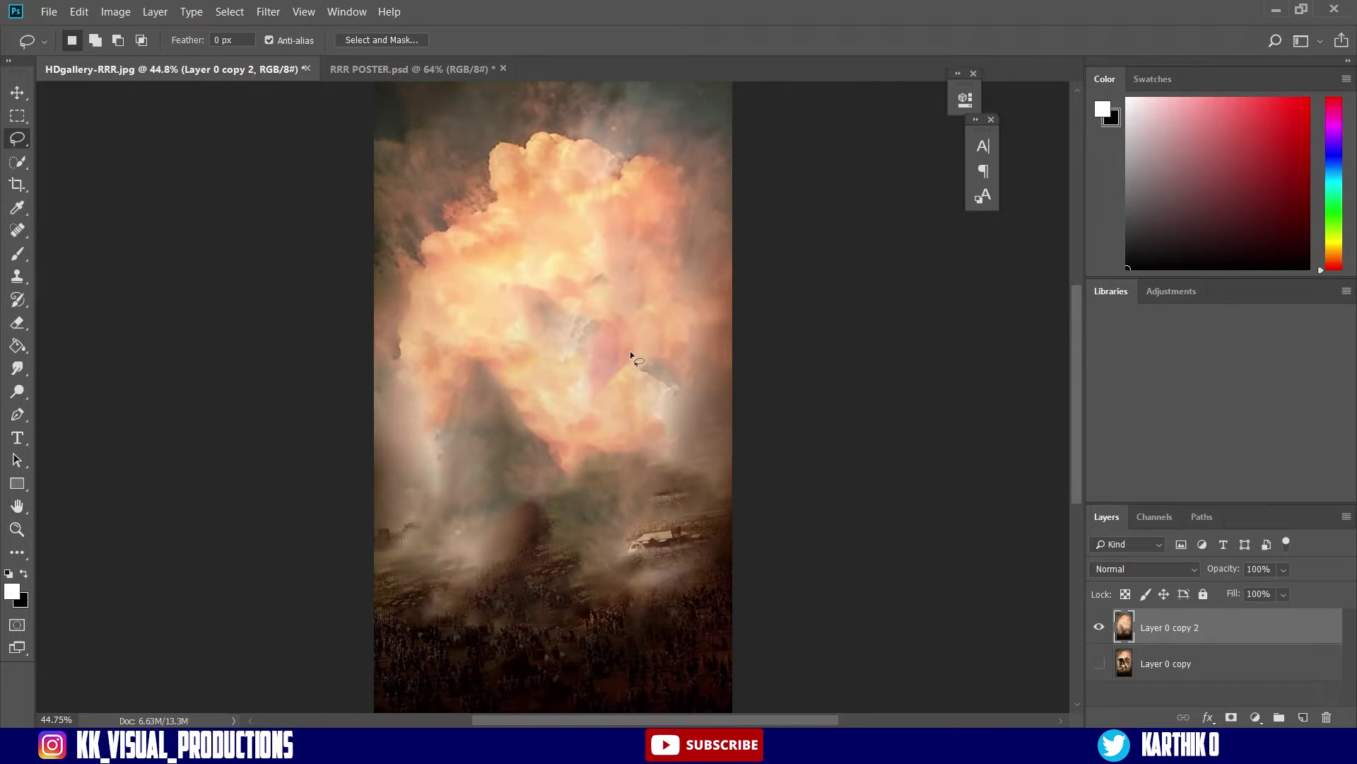
key("z")
mouse_move(554, 375)
left_mouse_down()
mouse_move(554, 414)
mouse_move(569, 412)
left_mouse_up()
key("l")
key("z")
key("l")
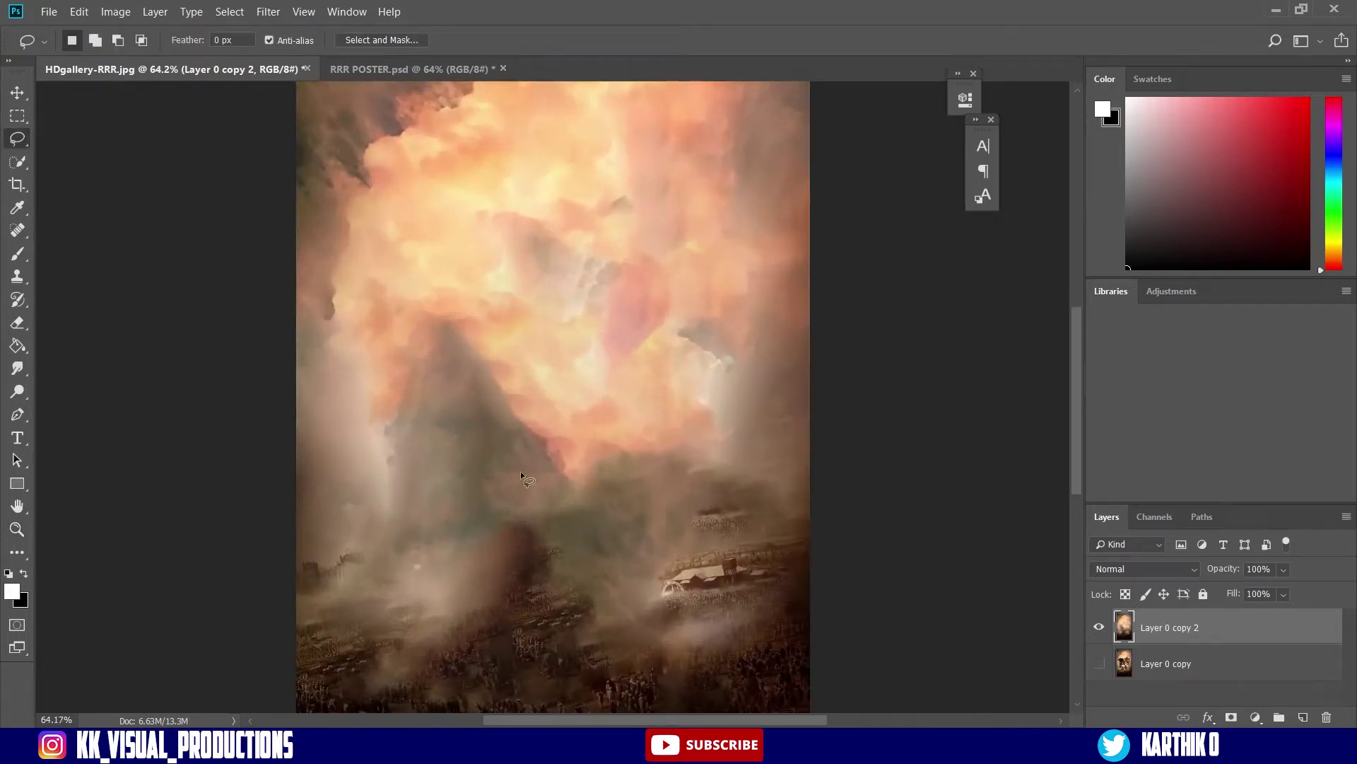
key("z")
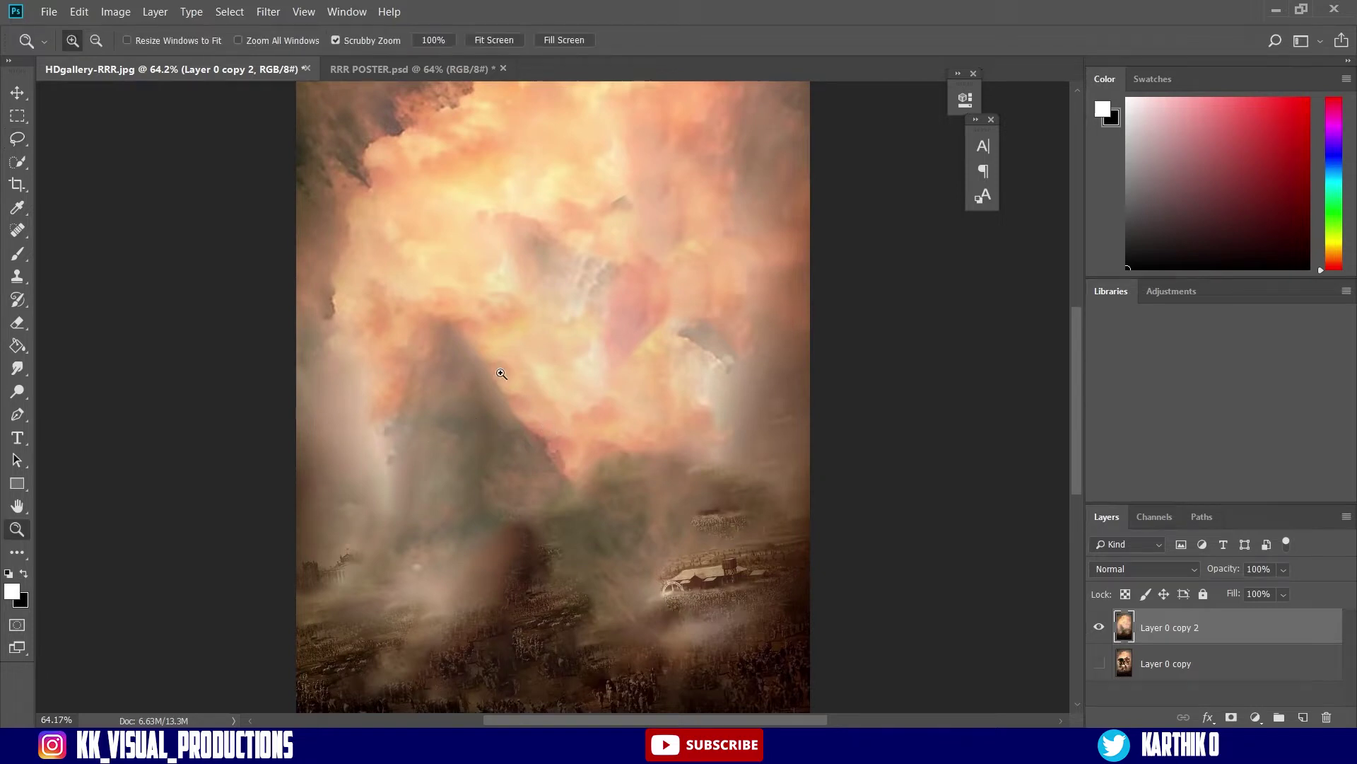
left_click_drag(503, 369, 464, 339)
key("l")
key("z")
left_click_drag(565, 339, 548, 347)
key("l")
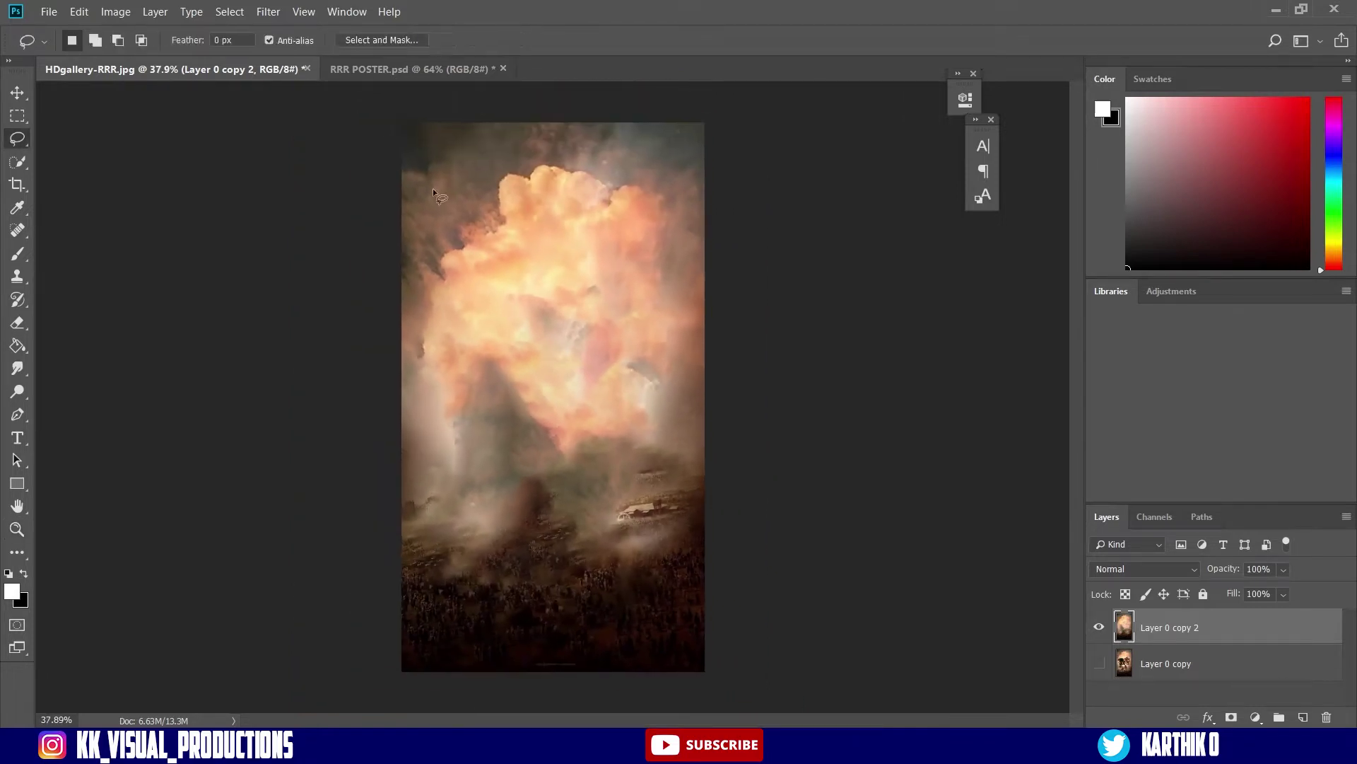
Copy the cleaned background layer from HDgallery-RRR.jpg into RRR POSTER.psd so that it covers the square canvas.
left_click(406, 66)
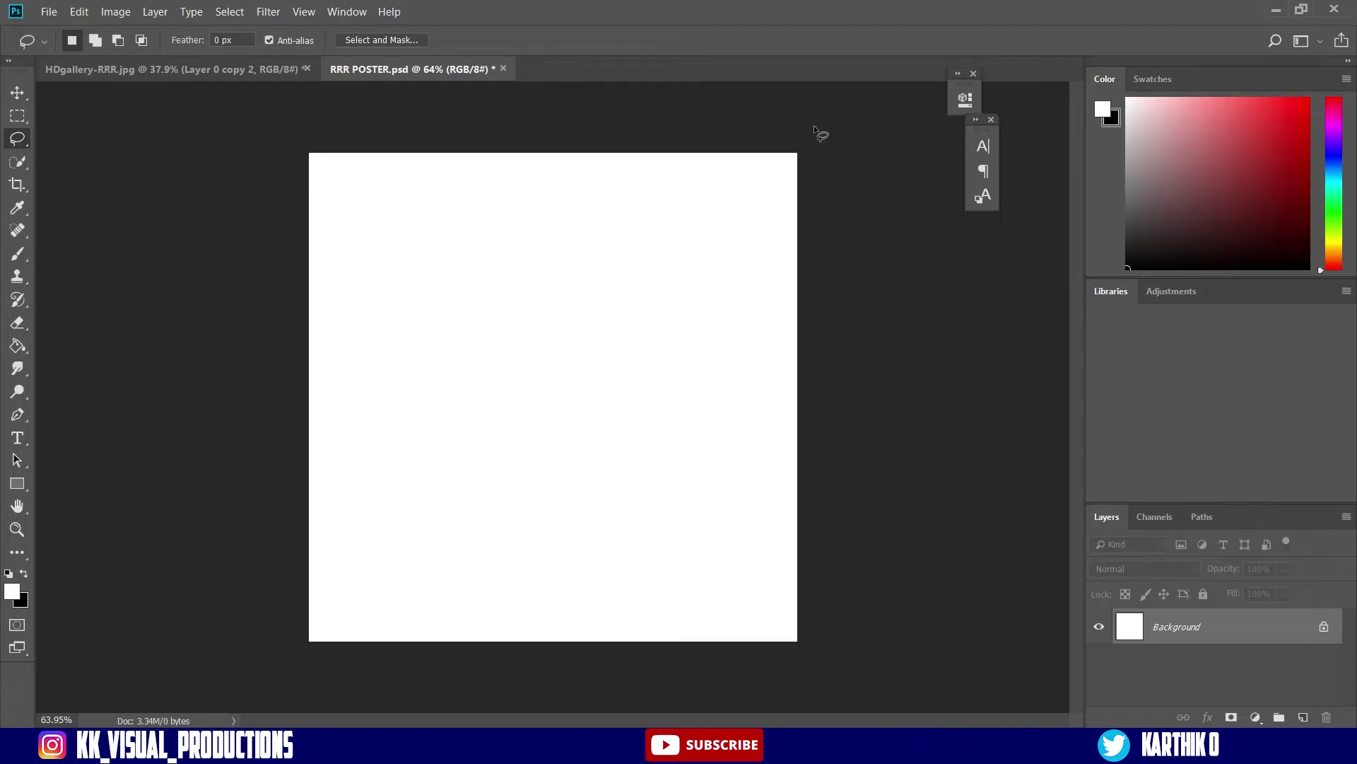
key("z")
mouse_move(858, 176)
left_mouse_down()
mouse_move(775, 224)
mouse_move(808, 211)
left_mouse_up()
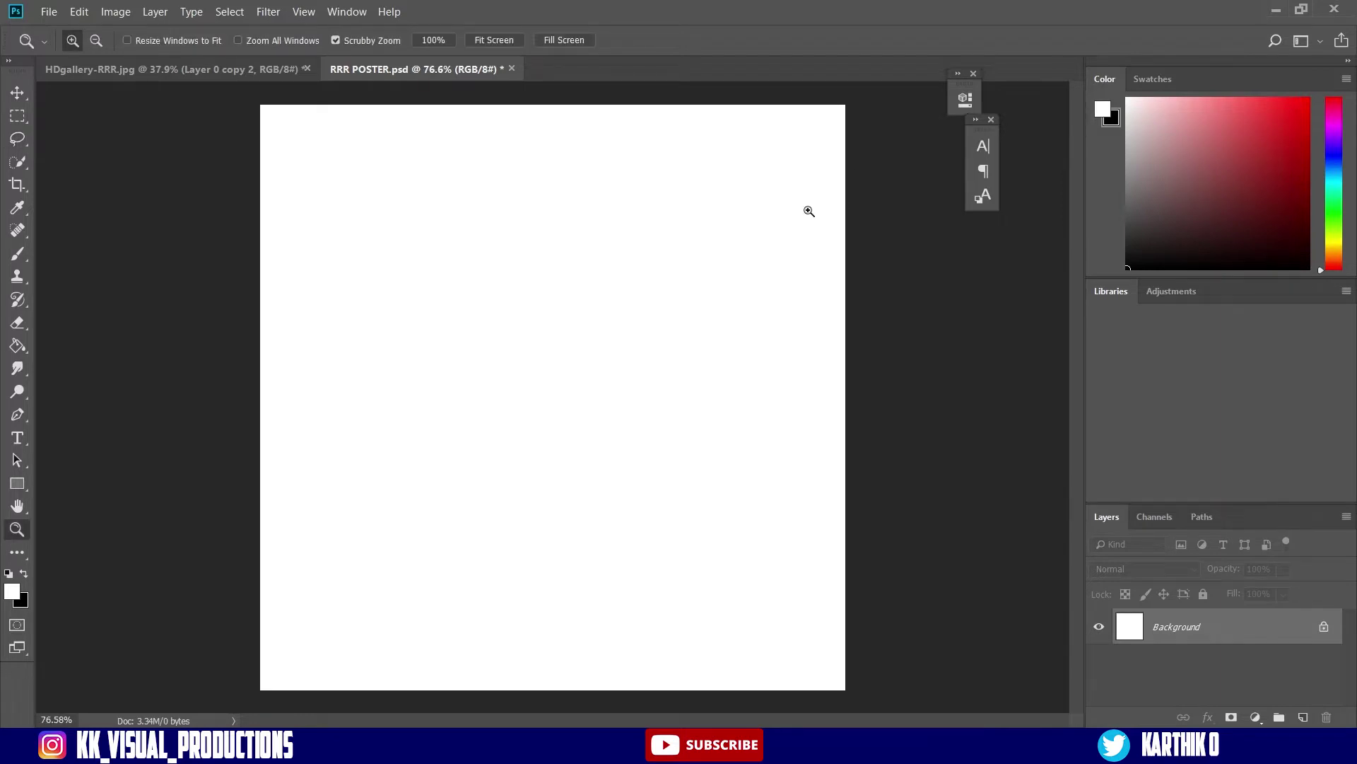
key("l")
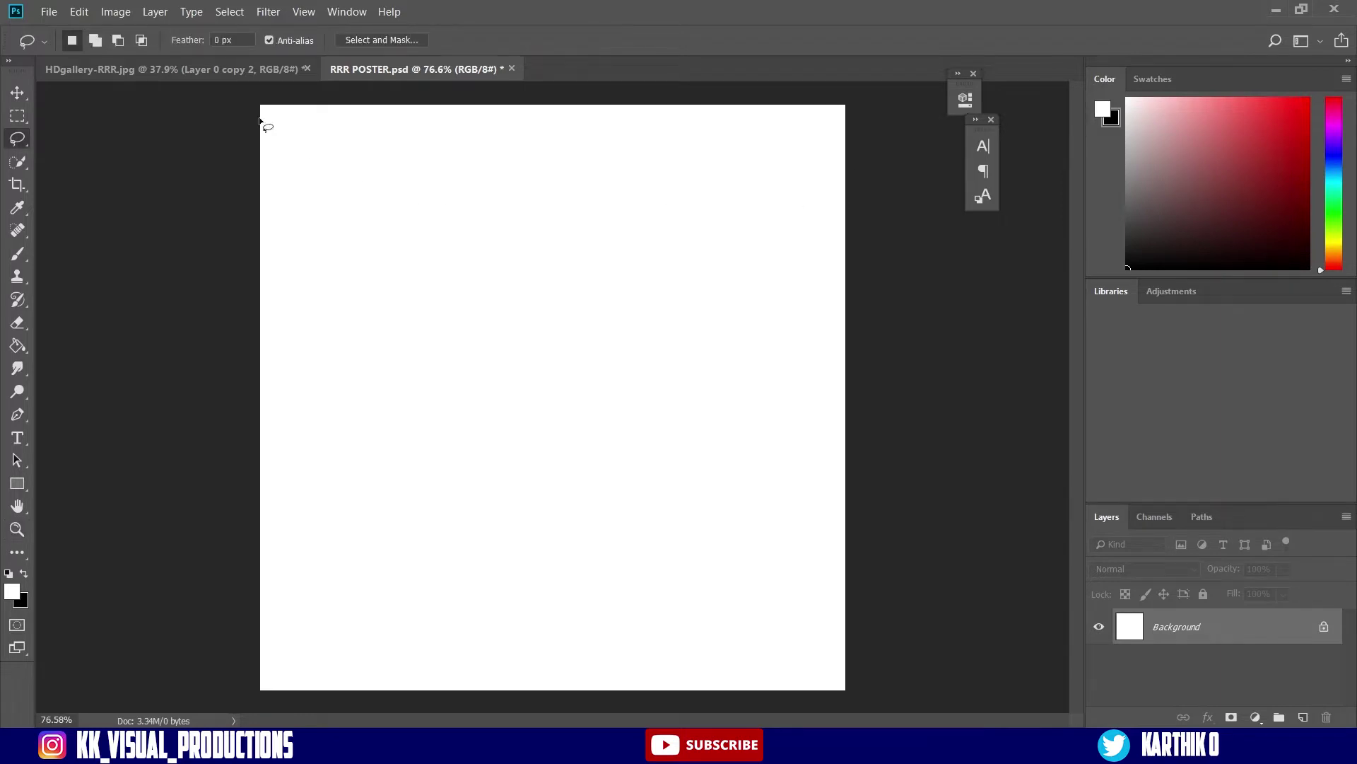
left_click(217, 70)
key("v")
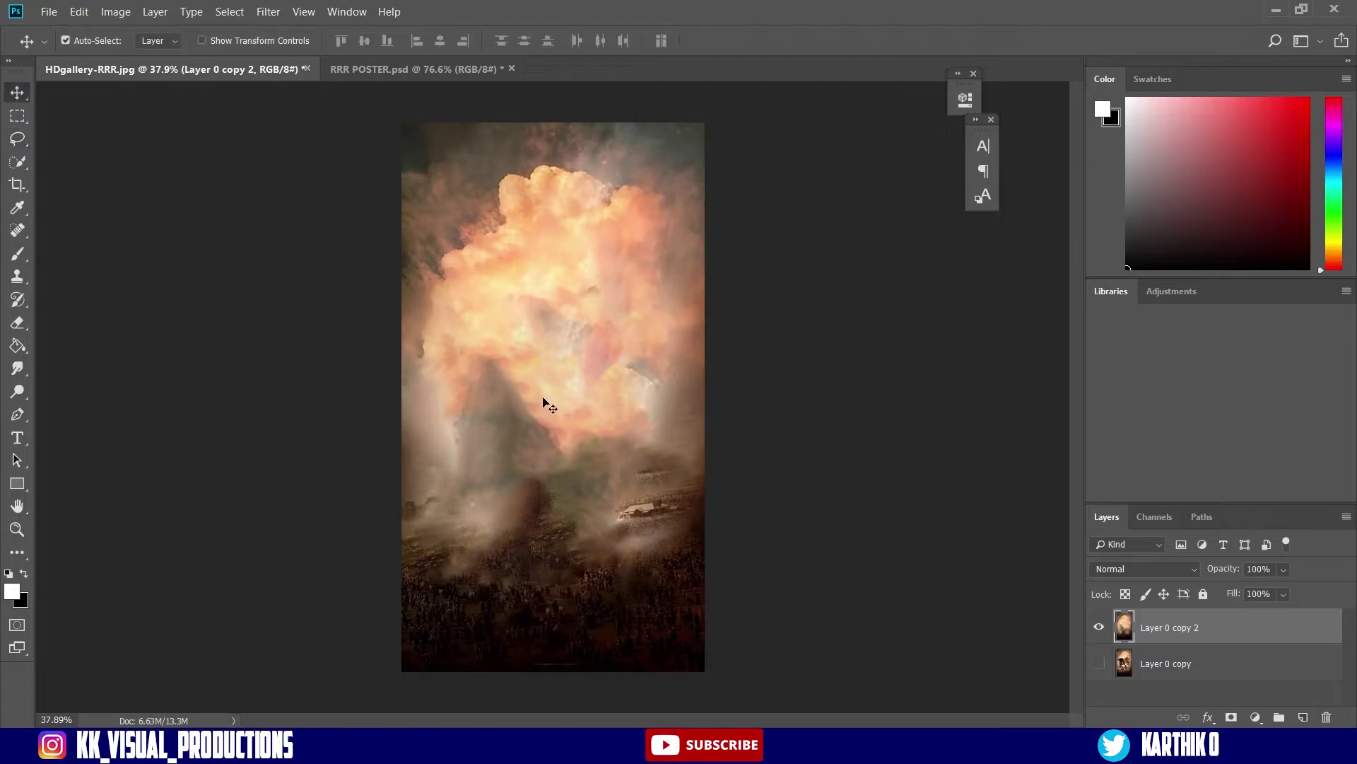
left_click_drag(604, 441, 587, 406)
scroll(645, 371, "down", 5)
key("z")
left_click(595, 404)
left_click(595, 404)
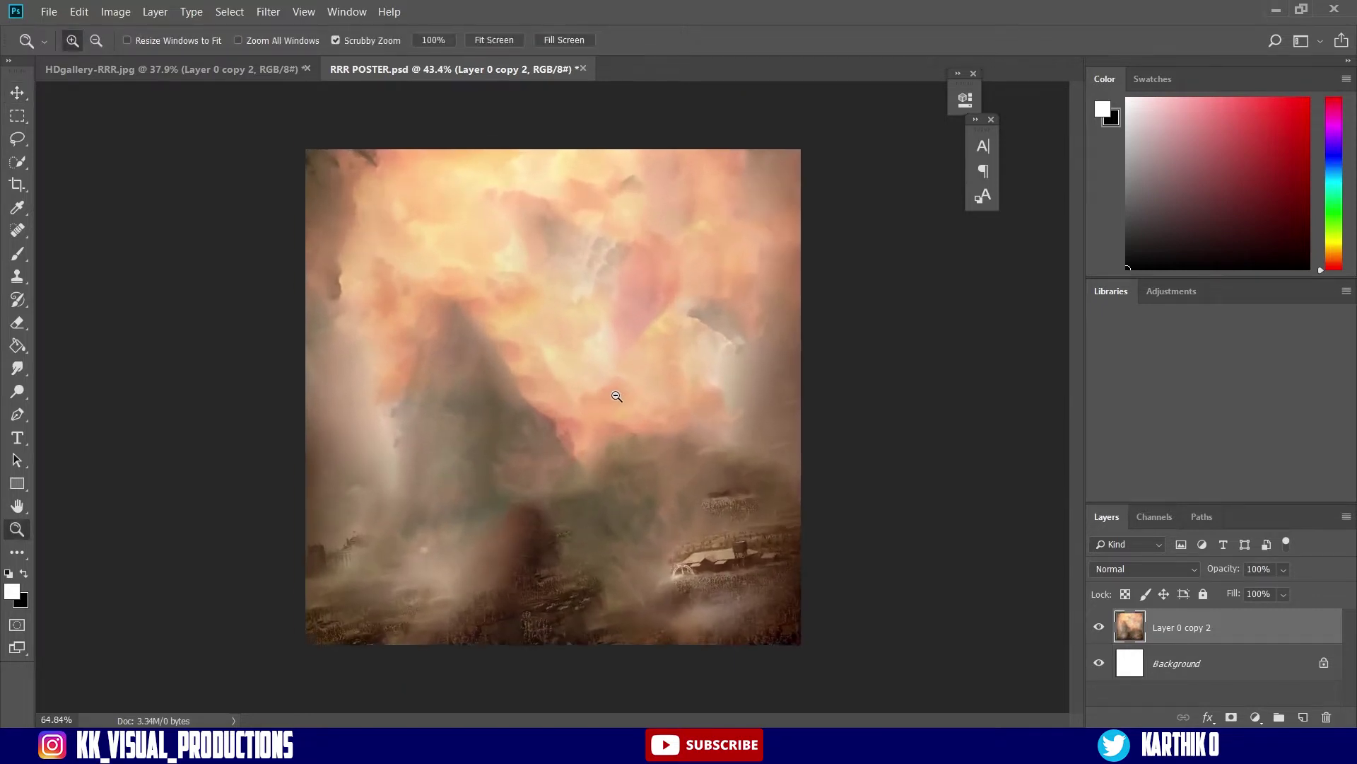
key("v")
In HDgallery-RRR.jpg, hide Layer 0 copy 2, show Layer 0 copy and move it to the top of the layer stack.
left_click(209, 69)
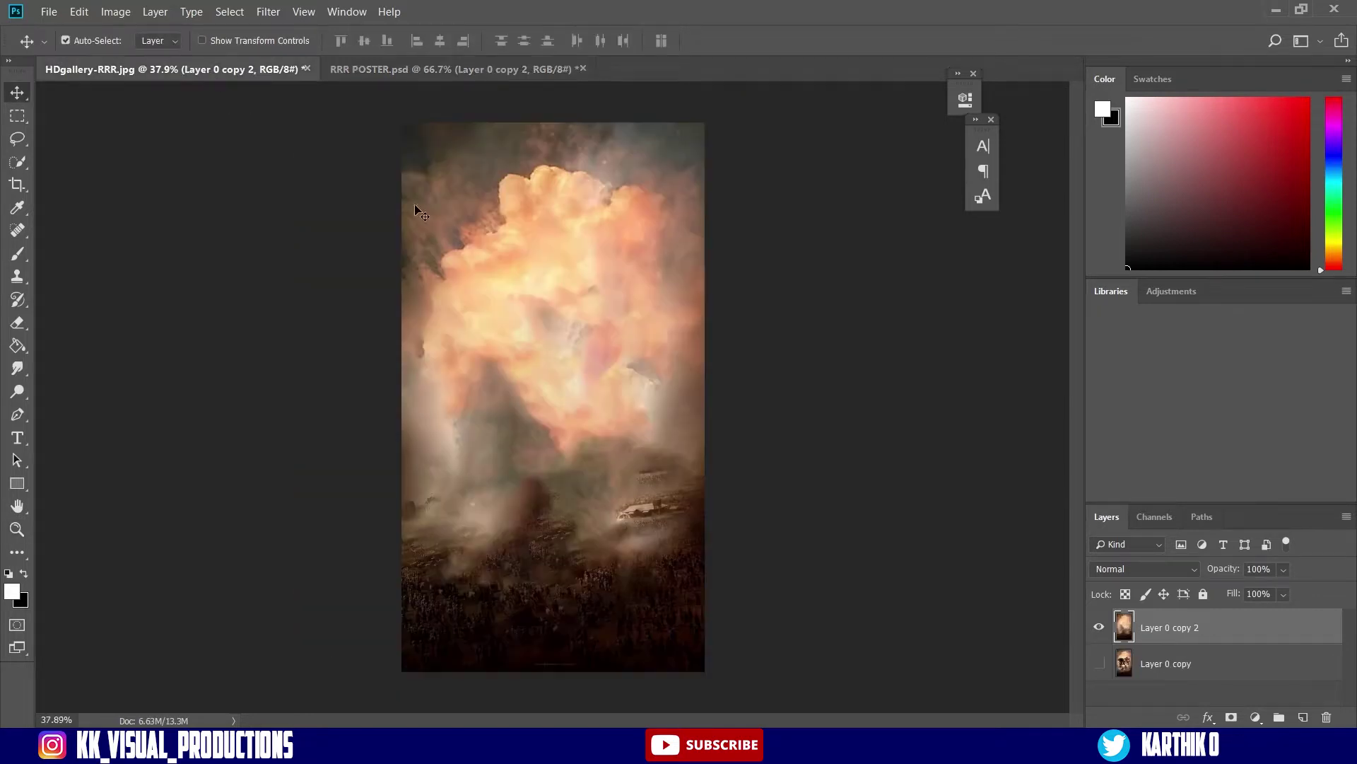
left_click(1099, 627)
left_click(1099, 663)
left_click_drag(1214, 667, 1215, 623)
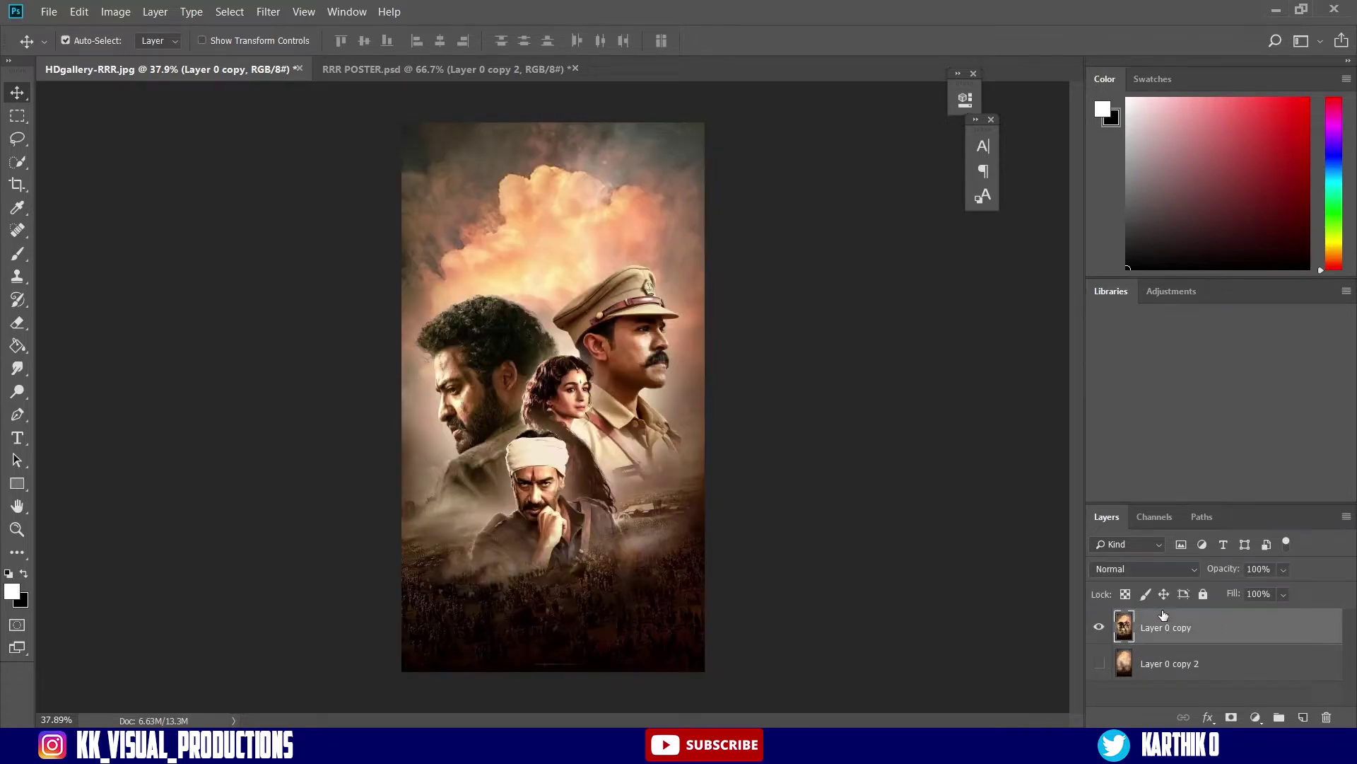
Trace a Pen tool path along the outline of the turbaned man at the front.
key("z")
left_click_drag(600, 530, 684, 530)
left_click_drag(689, 413, 696, 449)
key("z")
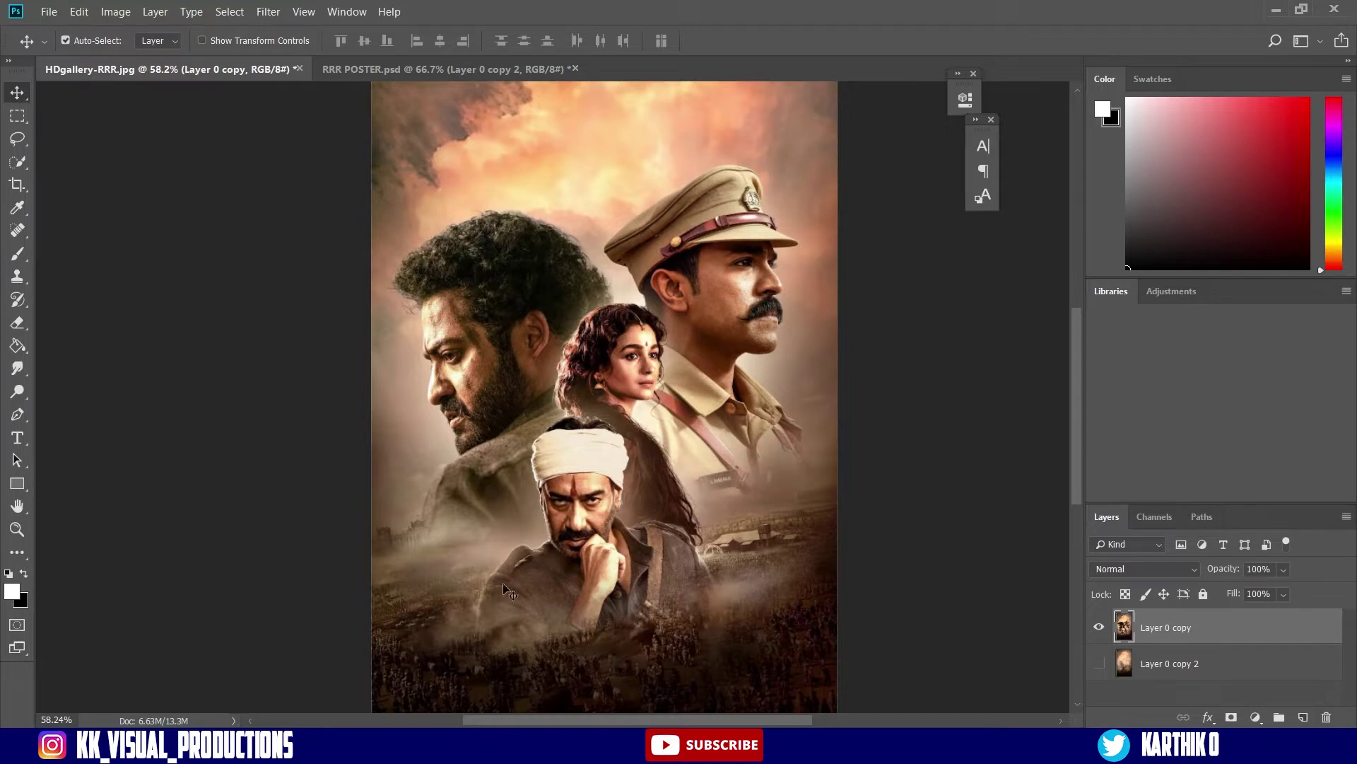
left_click(17, 415)
key("z")
left_click_drag(610, 553, 653, 553)
key("space")
left_click_drag(546, 553, 625, 388)
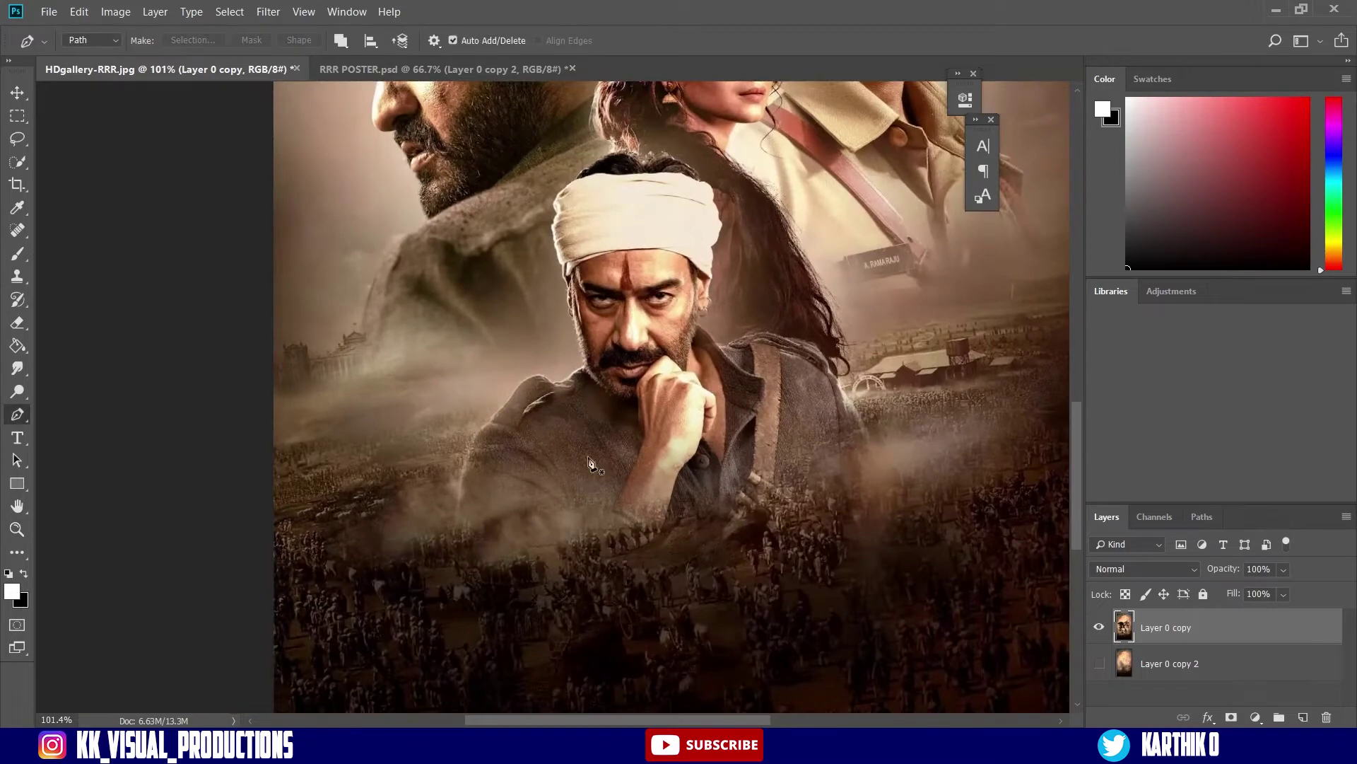
key("space")
left_click_drag(668, 338, 585, 446)
key("z")
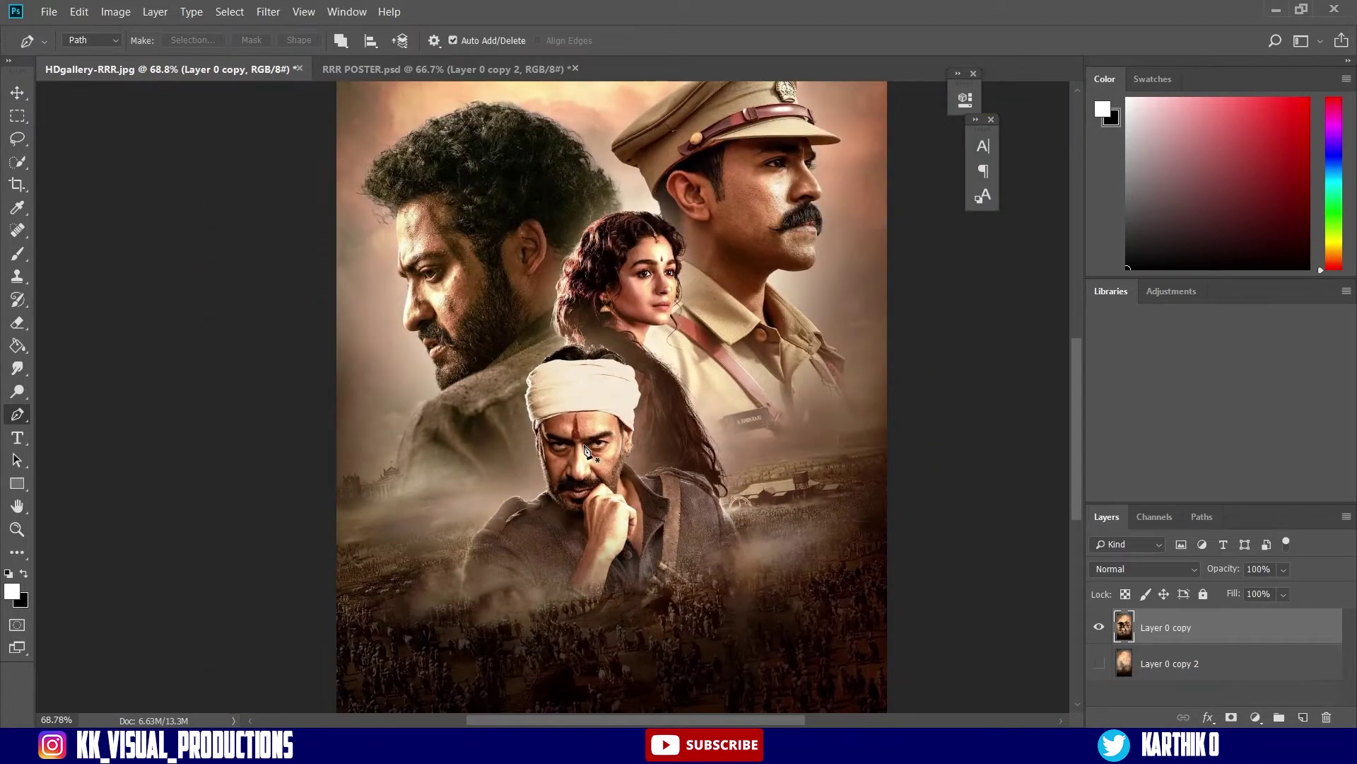
key("z")
left_click_drag(472, 646, 549, 645)
left_click(439, 428)
left_click(446, 339)
left_click_drag(483, 224, 490, 212)
left_click_drag(519, 186, 527, 182)
key("space")
mouse_move(533, 120)
left_mouse_down()
mouse_move(531, 344)
mouse_move(557, 343)
left_mouse_up()
key("z")
left_click_drag(548, 400, 598, 347)
left_click_drag(639, 287, 766, 279)
left_click(775, 285)
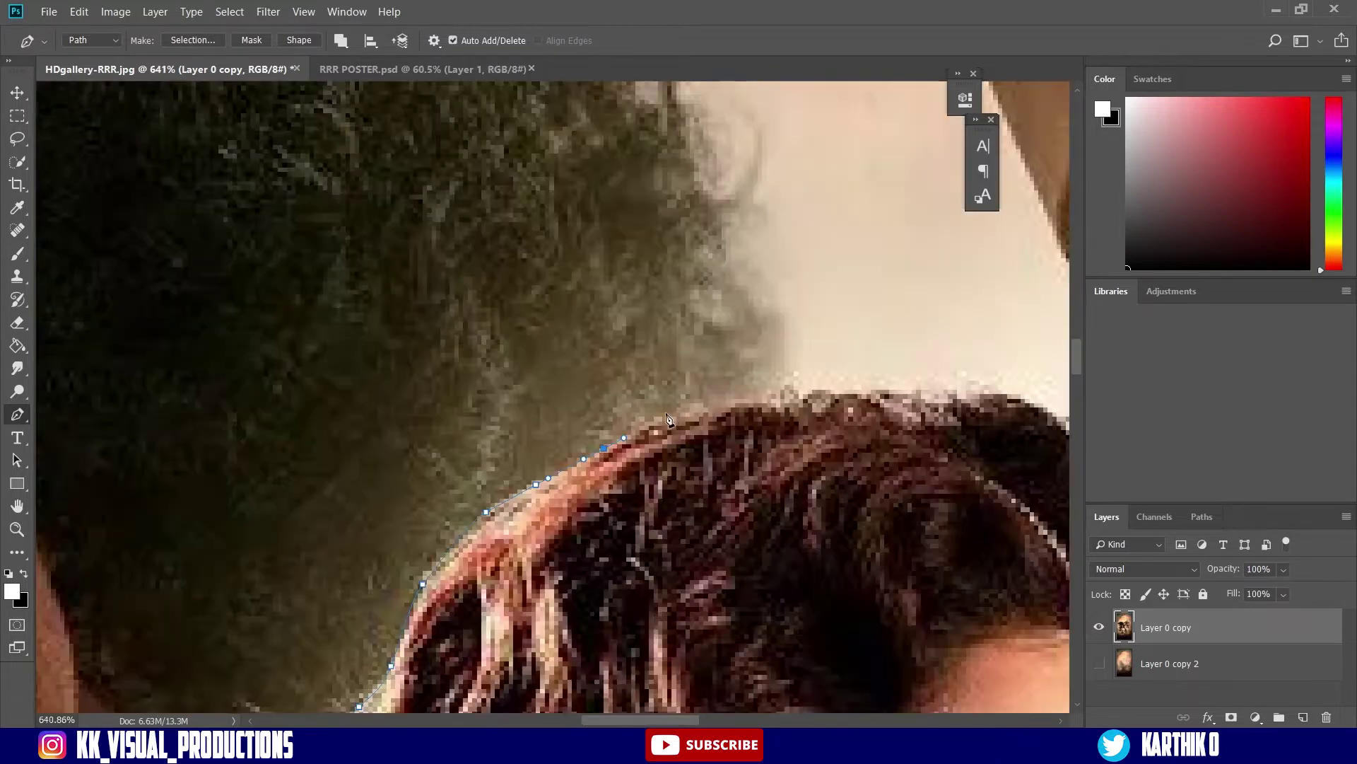
Trace a Pen tool path over the top of the woman's hair and around the curl beside her forehead.
left_click_drag(667, 416, 729, 415)
left_click_drag(753, 403, 761, 402)
left_click_drag(794, 403, 834, 393)
left_click_drag(871, 393, 579, 345)
left_click_drag(578, 345, 586, 345)
left_click_drag(614, 345, 622, 344)
left_click_drag(768, 381, 779, 388)
left_click_drag(850, 445, 932, 489)
left_click_drag(946, 508, 946, 517)
left_click_drag(1003, 475, 770, 288)
left_click_drag(714, 343, 722, 349)
left_click_drag(777, 394, 780, 405)
left_click_drag(786, 434, 789, 439)
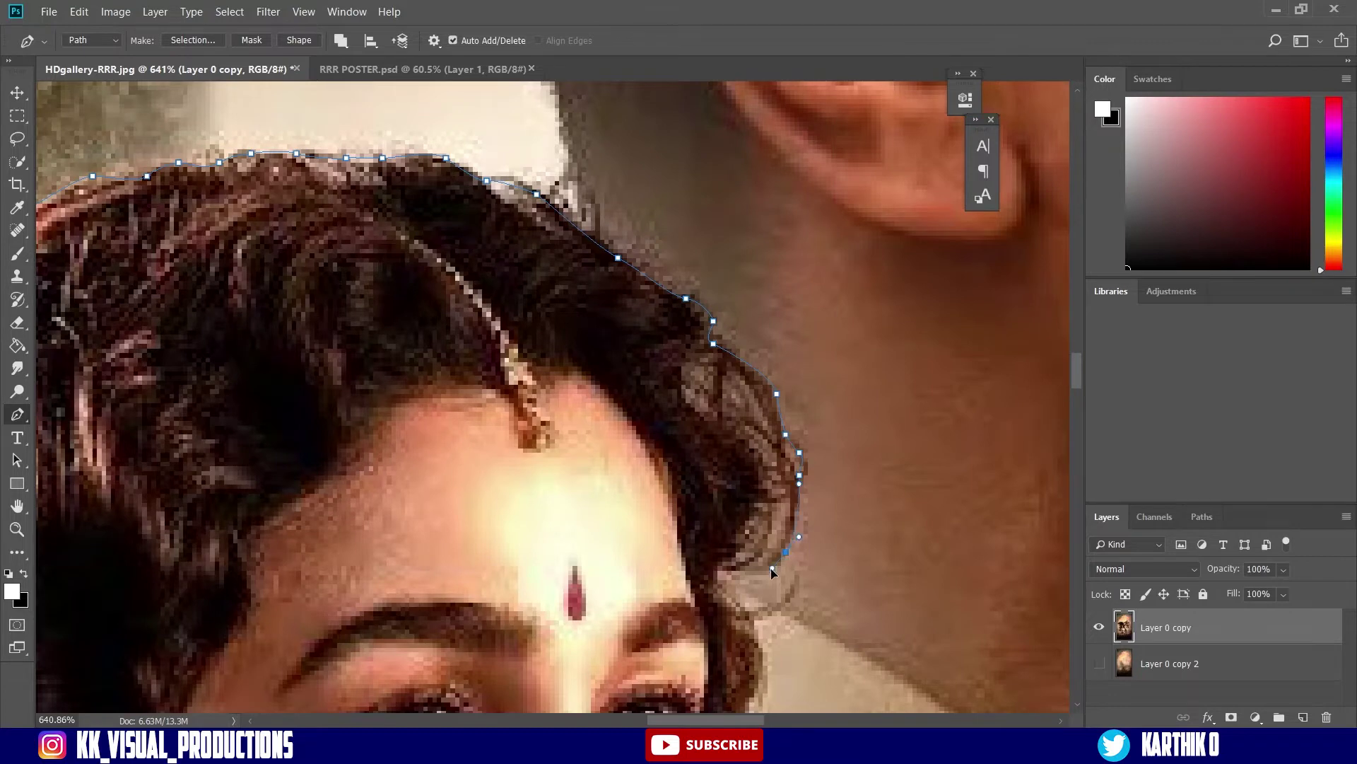
Continue the path down the woman's side curls past her eye and cheek.
left_click_drag(751, 616, 639, 257)
left_click_drag(651, 306, 622, 370)
left_click_drag(605, 398, 626, 431)
left_click_drag(633, 470, 641, 479)
left_click_drag(728, 464, 757, 307)
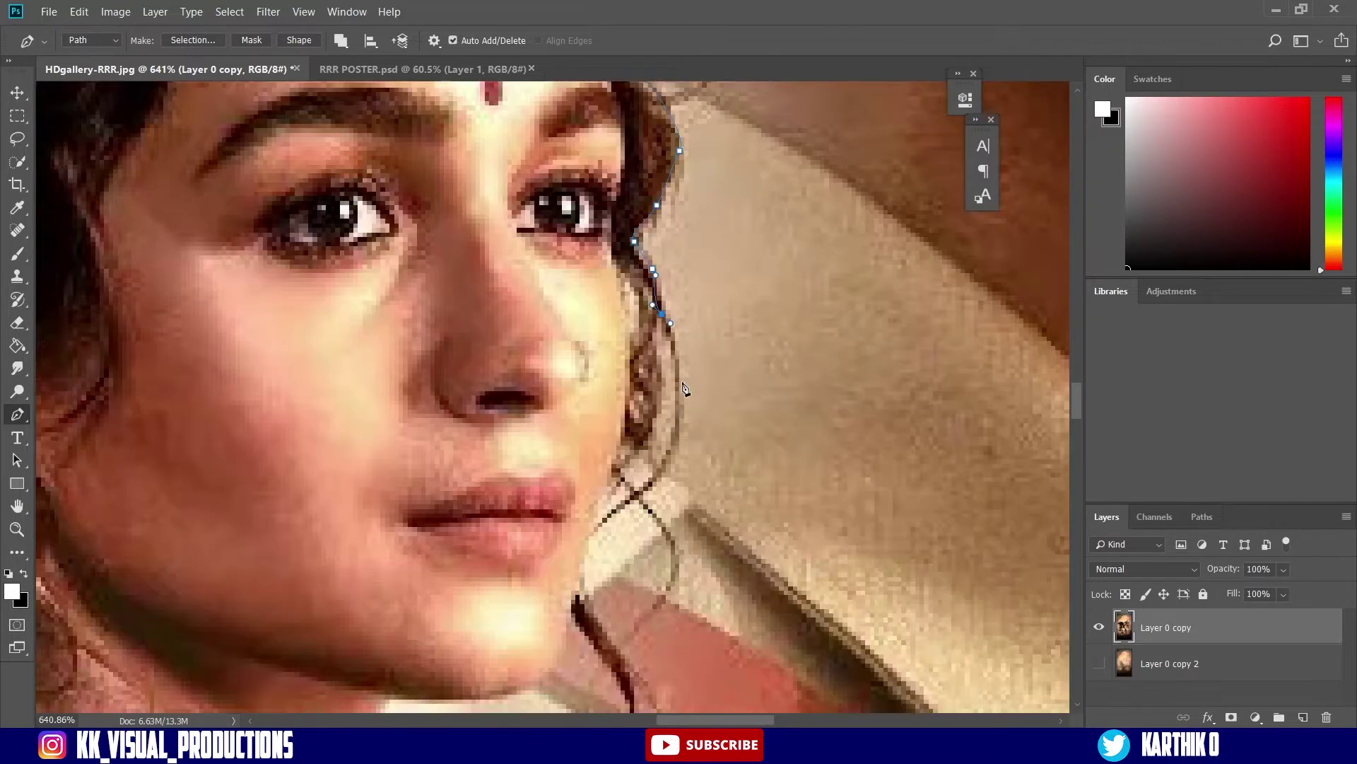
left_click_drag(639, 493, 643, 502)
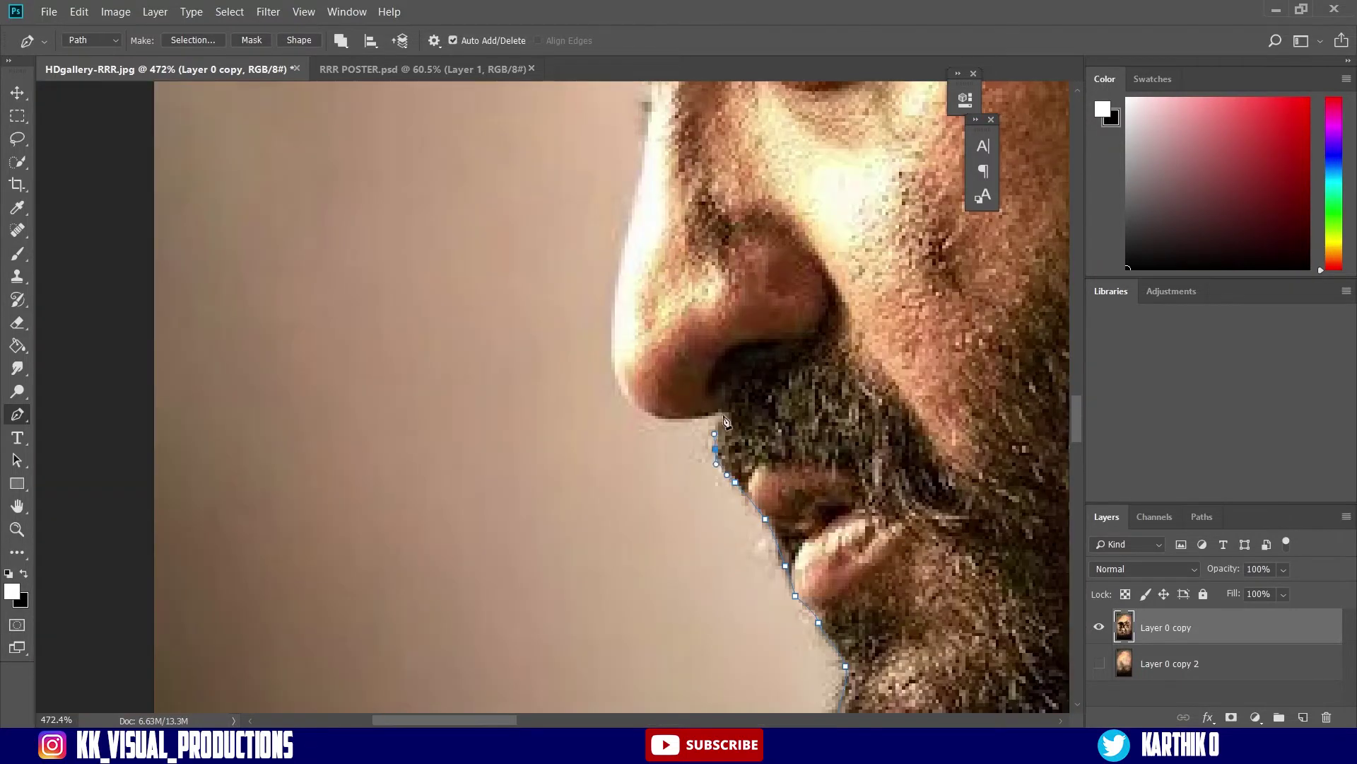
Trace the bearded man's facial profile with the Pen tool, from the moustache upward past the nose.
scroll(654, 422, "up", 2)
left_click_drag(623, 294, 638, 225)
left_click_drag(719, 223, 642, 499)
left_click_drag(582, 378, 566, 287)
left_click_drag(526, 284, 510, 278)
key("z")
left_click_drag(558, 479, 522, 444)
left_click_drag(513, 343, 506, 279)
left_click_drag(515, 185, 542, 443)
left_click_drag(538, 332, 536, 295)
Trace the rear and upper edge of the police officer's cap with the Pen tool.
key("z")
left_click_drag(718, 268, 636, 269)
left_click_drag(654, 276, 657, 539)
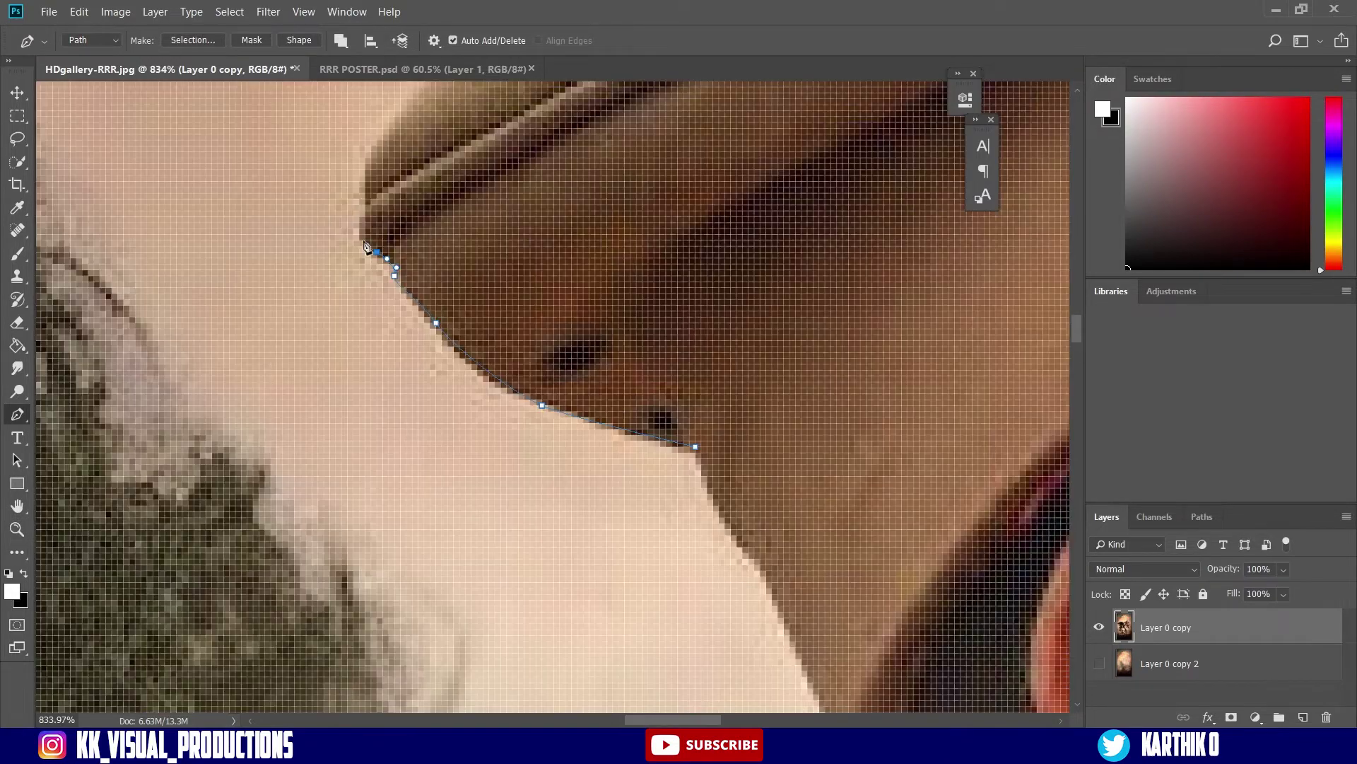
left_click_drag(453, 212, 418, 440)
left_click_drag(610, 198, 342, 559)
left_click_drag(476, 424, 561, 376)
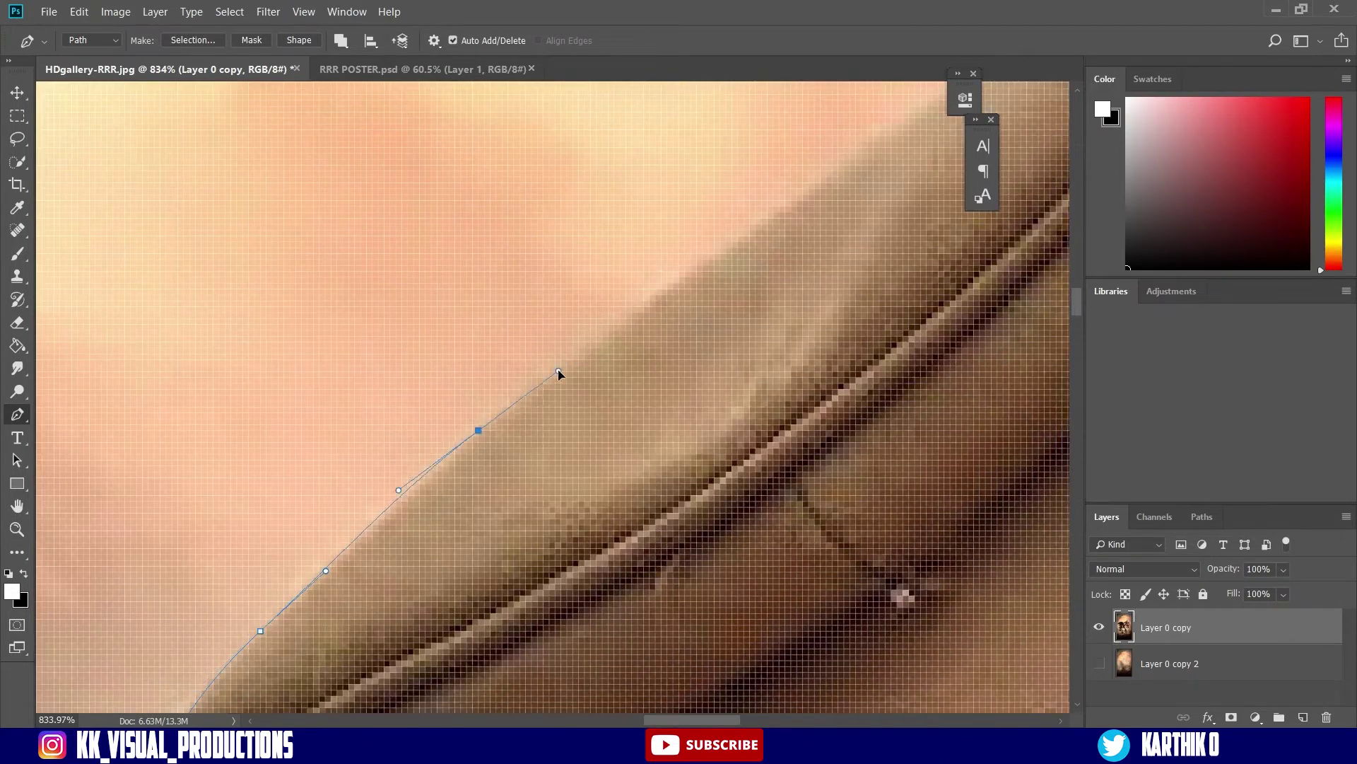
left_click_drag(804, 199, 368, 460)
left_click_drag(436, 408, 585, 314)
left_click_drag(732, 248, 464, 451)
left_click_drag(530, 409, 563, 392)
left_click_drag(718, 279, 228, 599)
Continue the Pen tool path from the top of the officer's cap around its front edge.
left_click_drag(539, 449, 664, 429)
left_click_drag(863, 460, 545, 297)
left_click_drag(644, 358, 700, 459)
left_click_drag(745, 565, 737, 385)
left_click_drag(736, 485, 729, 501)
left_click_drag(713, 549, 705, 558)
left_click_drag(701, 590, 706, 612)
left_click_drag(752, 646, 687, 450)
left_click_drag(777, 490, 846, 524)
left_click(871, 587)
left_click_drag(936, 546, 896, 300)
left_click_drag(865, 410, 859, 424)
left_click(847, 421)
left_click_drag(976, 516, 588, 336)
left_click_drag(612, 349, 658, 368)
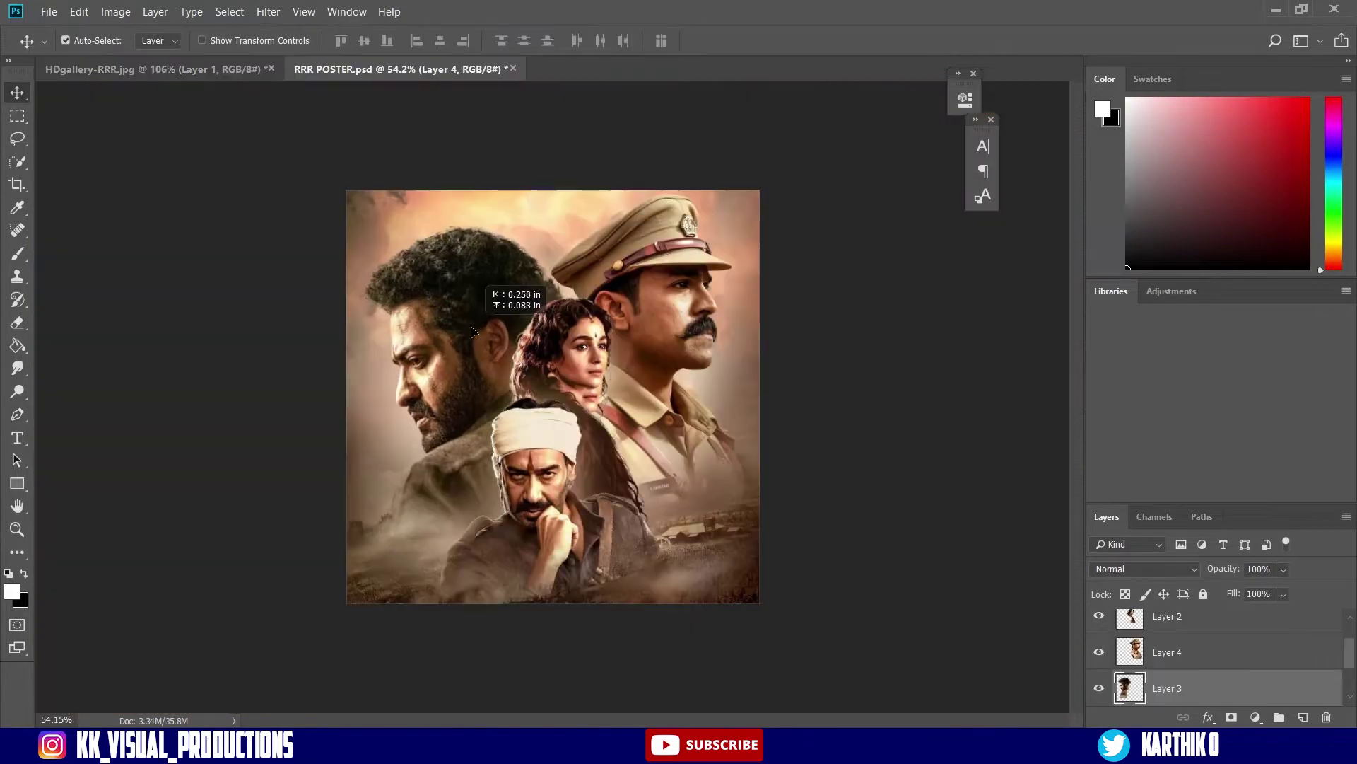
Reposition the bearded man and the woman in the square poster and slightly enlarge the woman's cutout.
left_click_drag(495, 325, 570, 375)
key("ctrl+t")
left_click_drag(646, 524, 656, 541)
left_click_drag(634, 472, 648, 502)
key("Return")
key("z")
left_click_drag(606, 385, 635, 385)
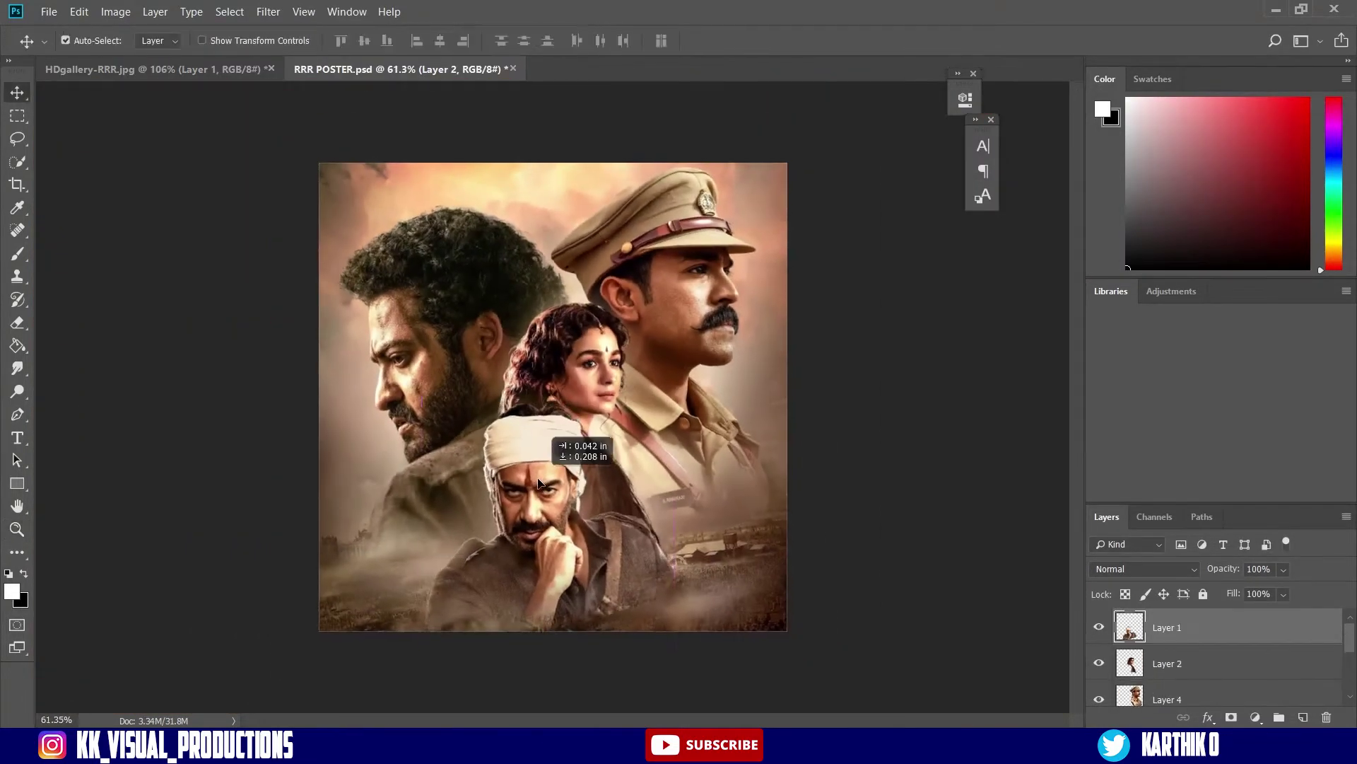
Position the turbaned man's cutout in front of the woman at the poster's lower centre.
key("ctrl+t")
left_click_drag(697, 389, 587, 468)
key("Return")
key("z")
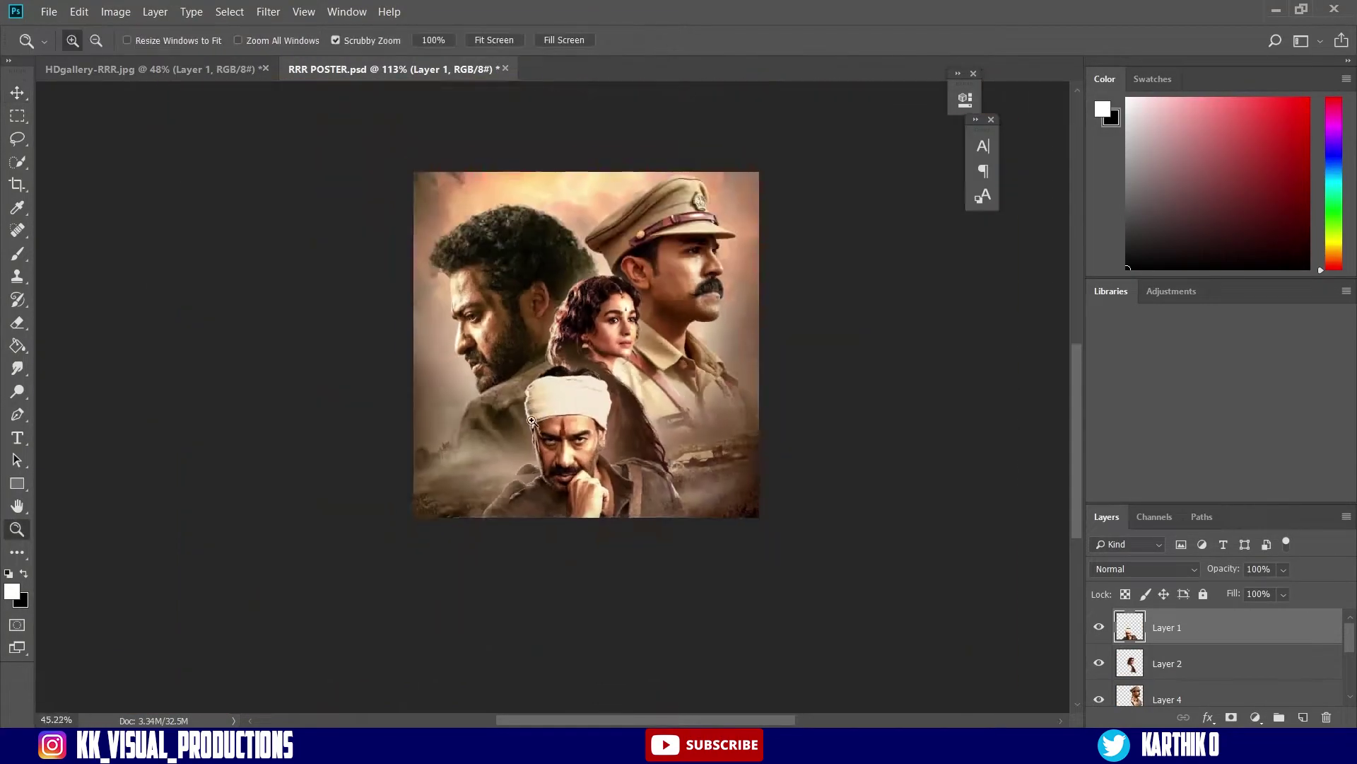
key("v")
left_click_drag(532, 420, 555, 478)
key("z")
key("v")
key("z")
left_click_drag(555, 478, 565, 479)
Fine-tune the turbaned man's size and placement with Free Transform so he fills the poster's lower edge.
key("ctrl+t")
left_click_drag(698, 684, 678, 662)
left_click_drag(635, 591, 629, 588)
left_click_drag(680, 665, 685, 670)
left_click_drag(646, 621, 643, 618)
key("Return")
key("z")
left_click_drag(609, 536, 617, 492)
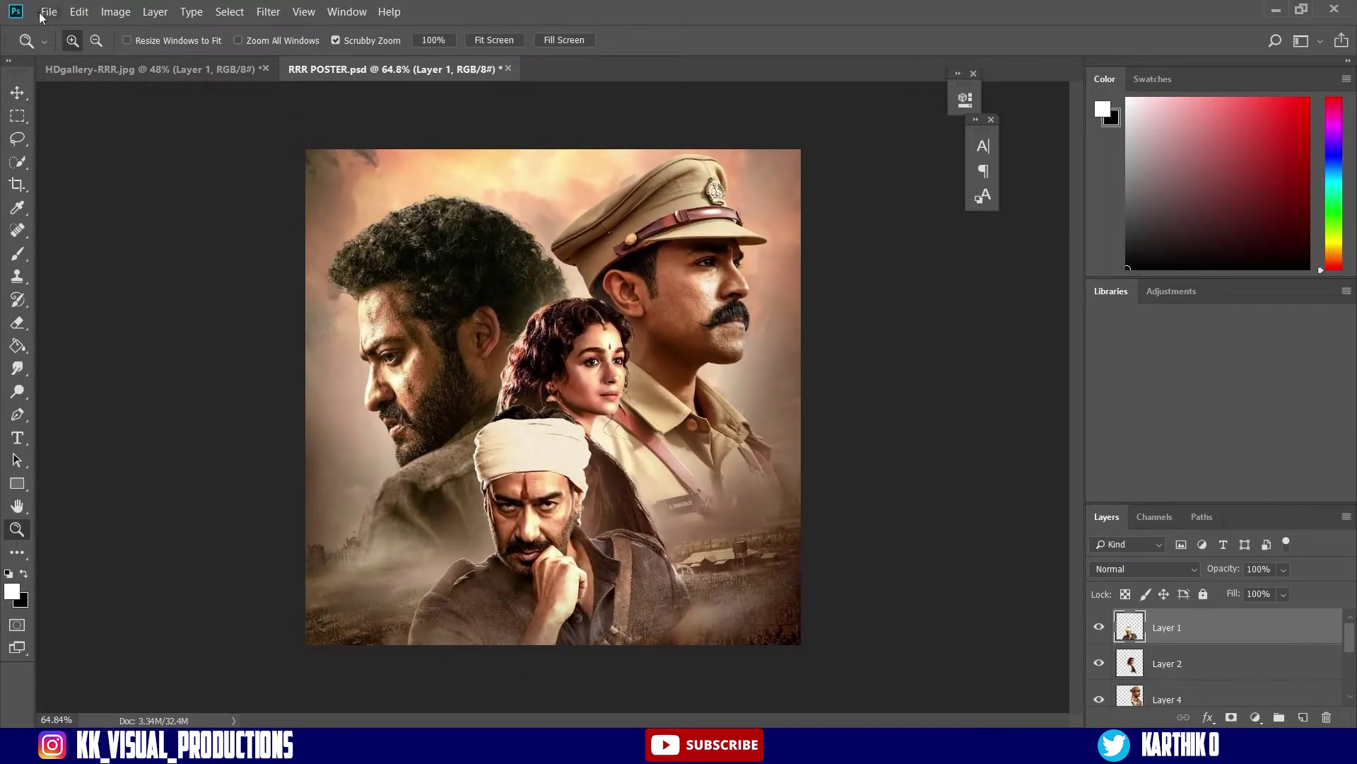
Rename the bearded man's layer to NTR and the police officer's layer to RAM CHARAN.
scroll(1202, 657, "down", 2)
left_click(1174, 662)
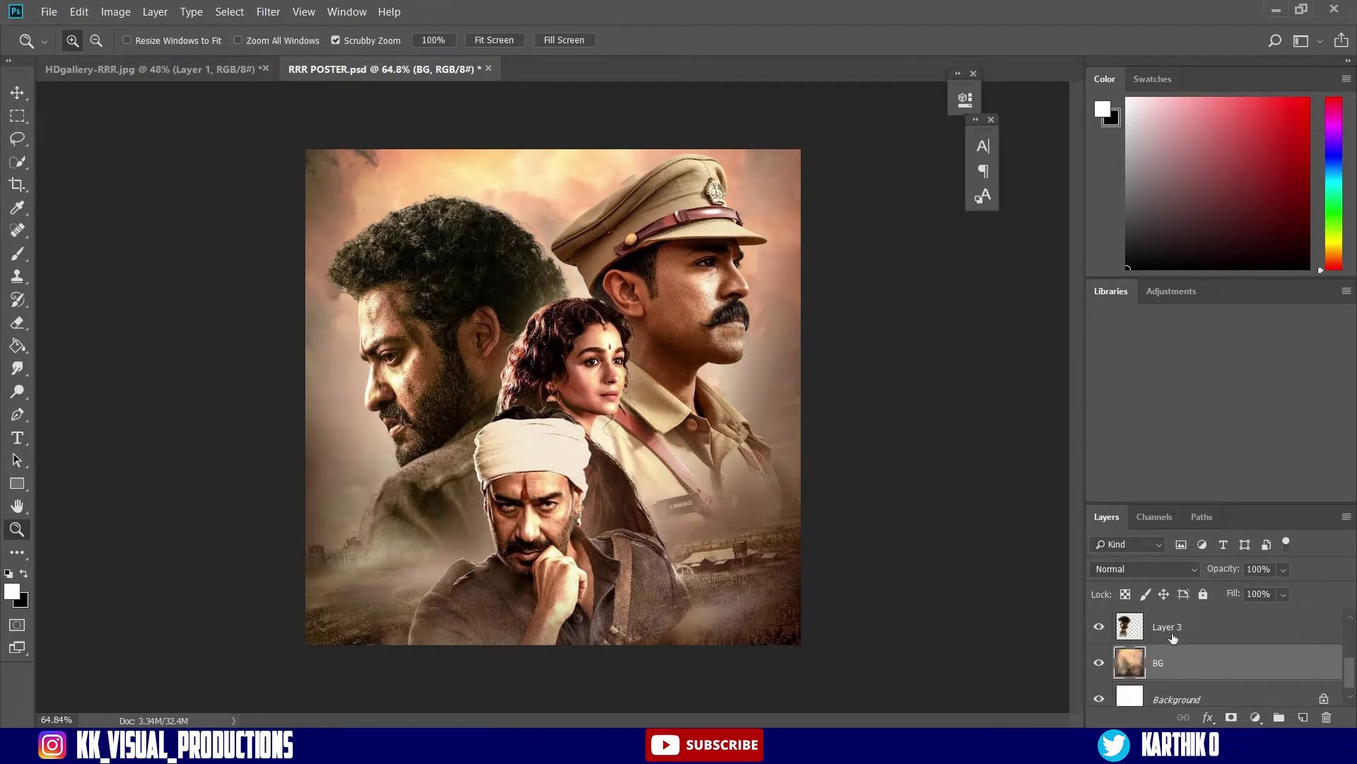
double_click(1171, 629)
type("NTR")
key("Return")
scroll(1175, 629, "up", 1)
double_click(1173, 626)
type("RAM CHARAN")
key("Return")
Rename the woman's layer to ALIA BHAT and the turbaned man's layer to AJ.
key("ctrl+v")
double_click(1165, 626)
type("ALIA BHAT")
key("Return")
key("ctrl+v")
double_click(1165, 627)
type("AJ")
key("Return")
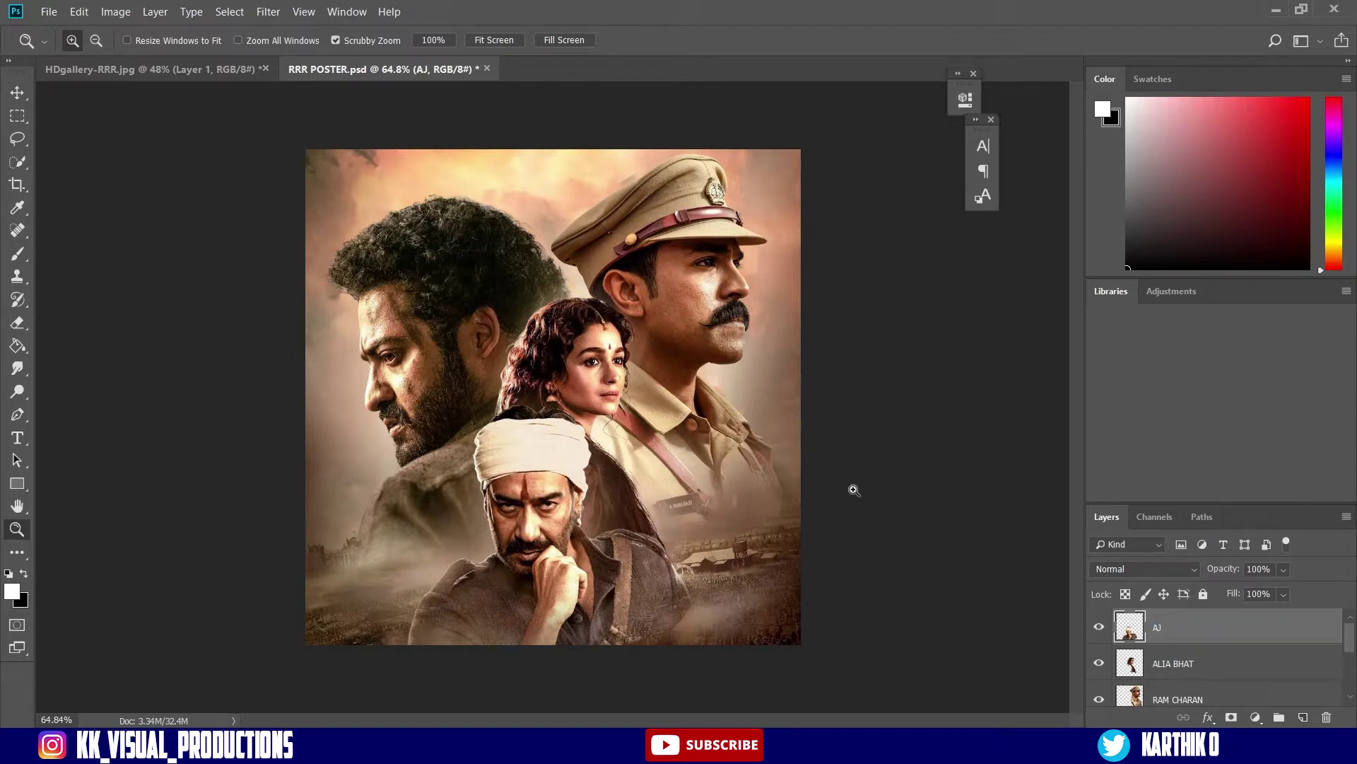
Hide all four figure layers to inspect the background, and show them again one by one from NTR up to AJ.
left_click_drag(1099, 635, 1100, 701)
scroll(1098, 700, "down", 2)
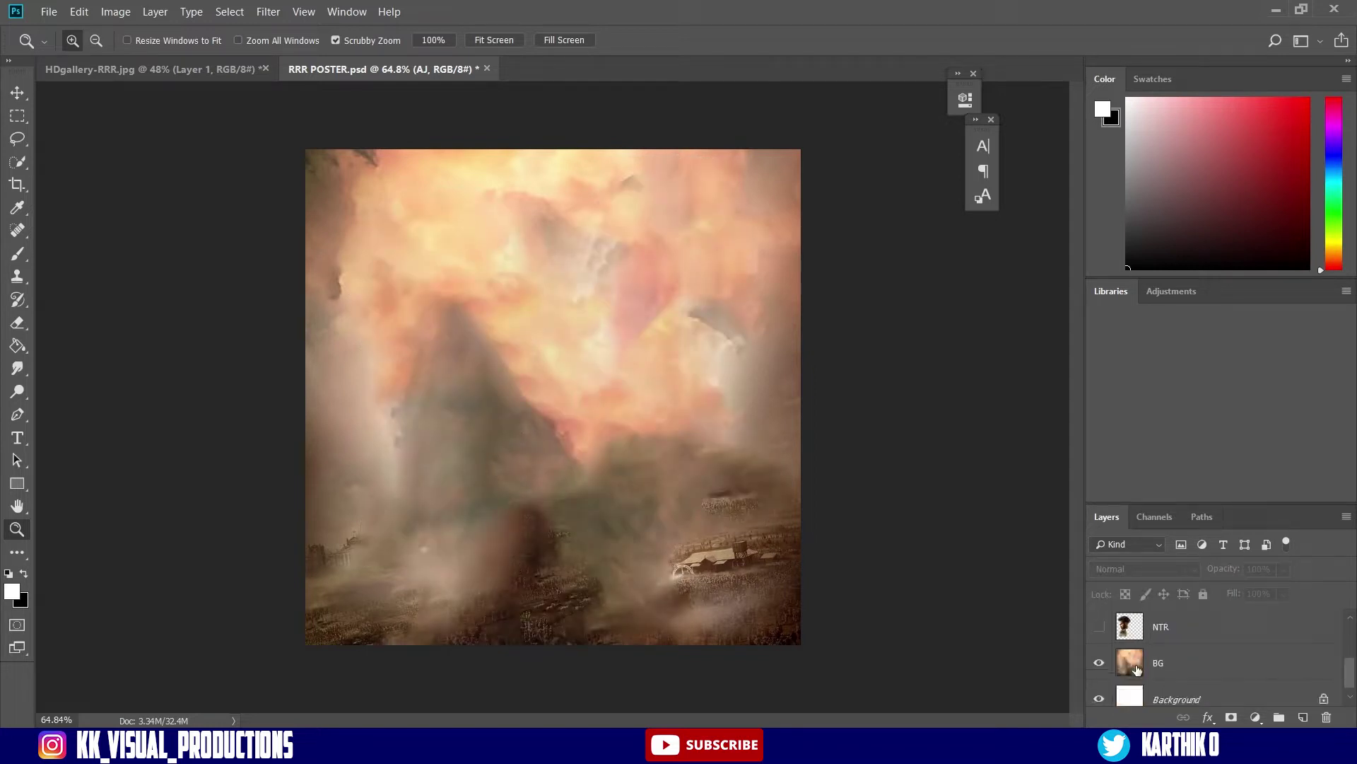
left_click(1099, 626)
scroll(1156, 677, "up", 1)
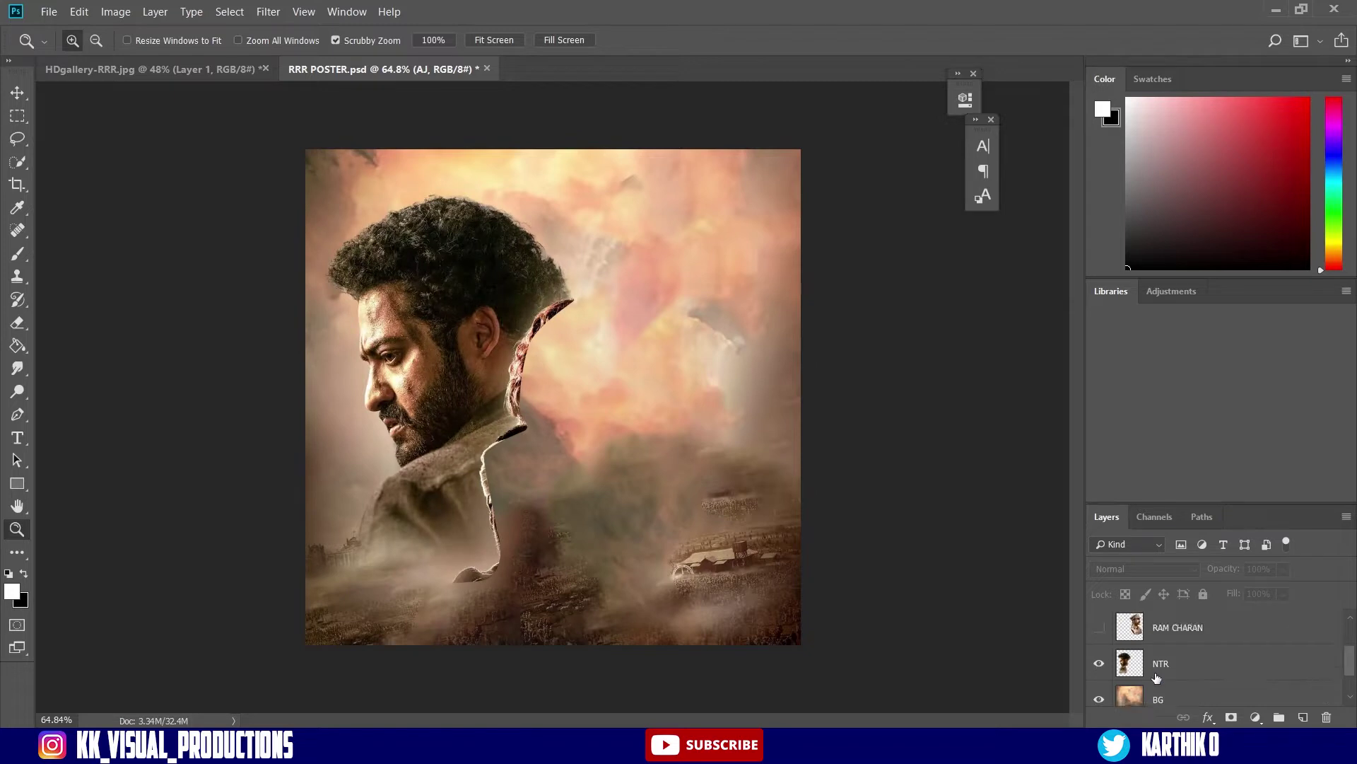
left_click(1099, 627)
scroll(1126, 640, "up", 1)
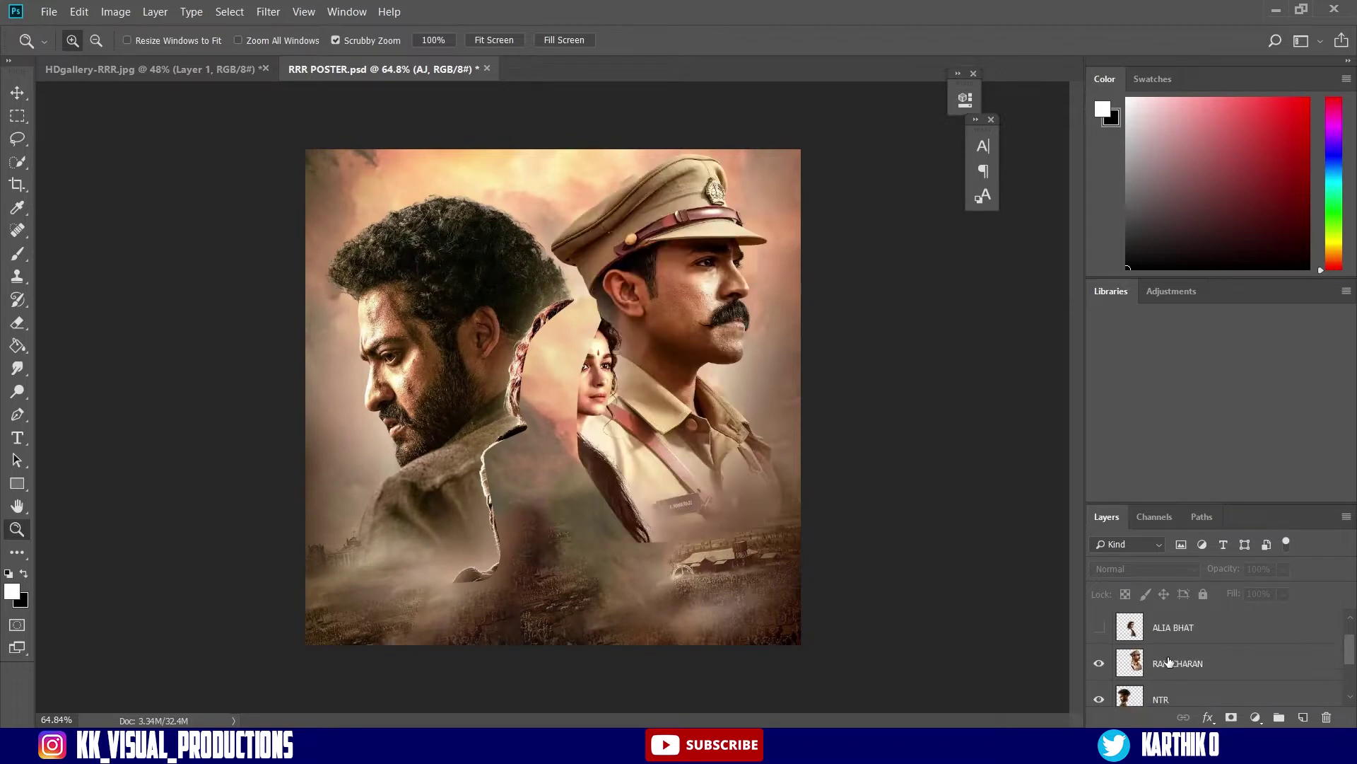
left_click(1100, 627)
scroll(1100, 630, "up", 1)
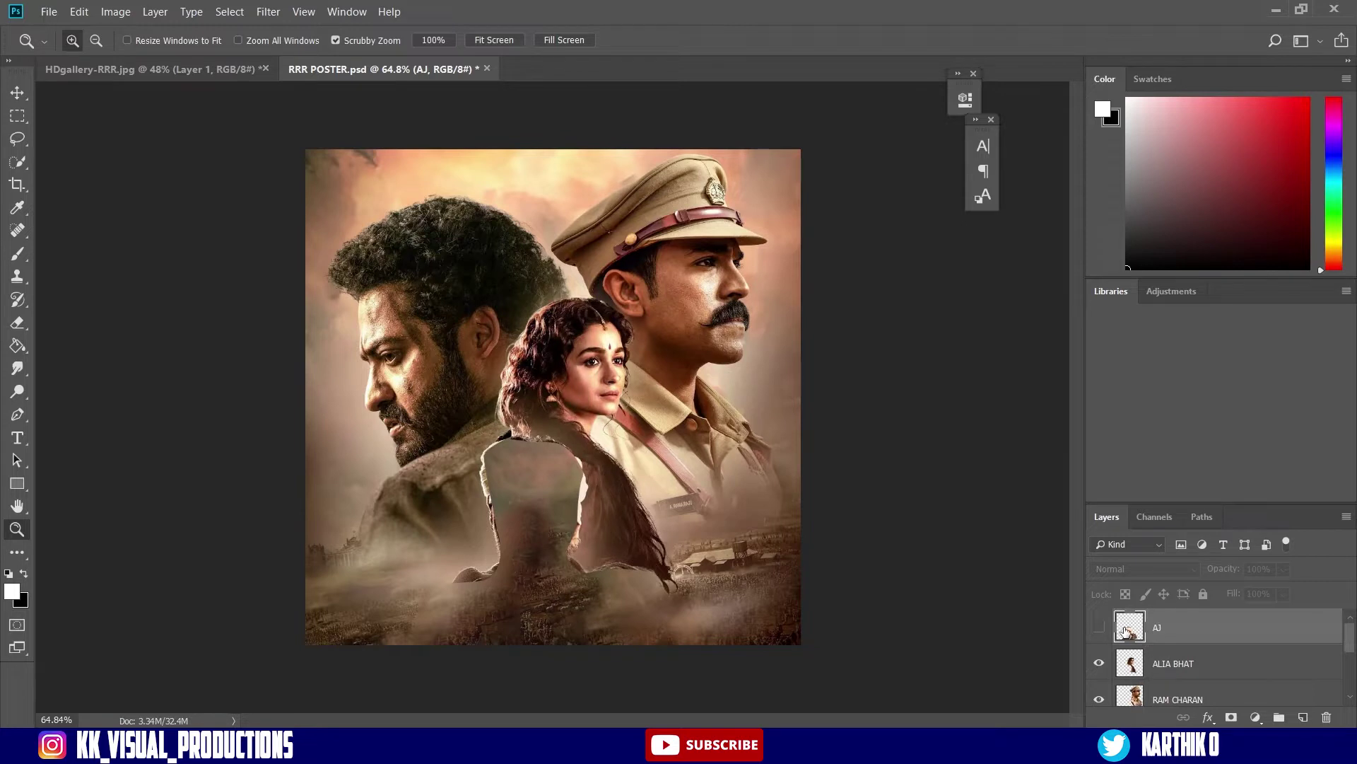
left_click(1100, 627)
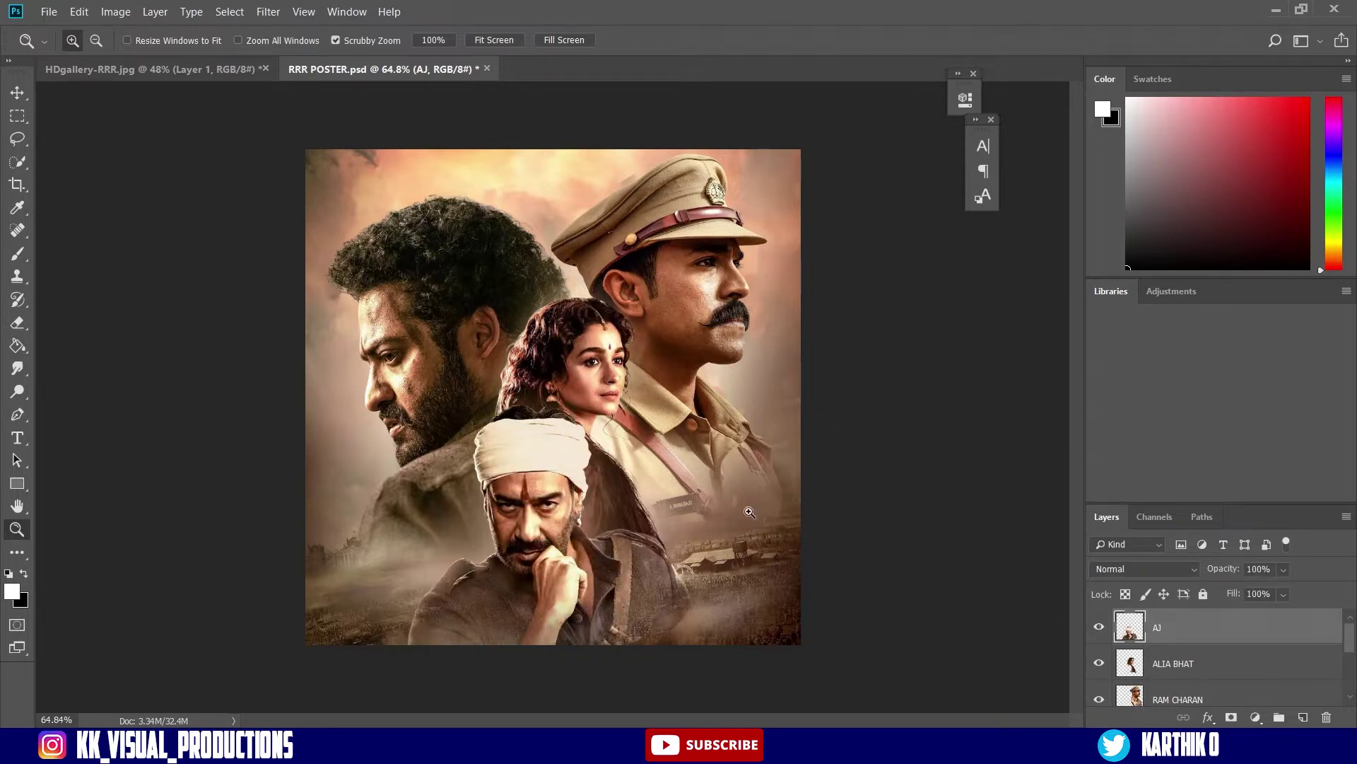
Make the NTR layer the active layer.
left_click_drag(495, 370, 542, 390)
left_click(542, 389)
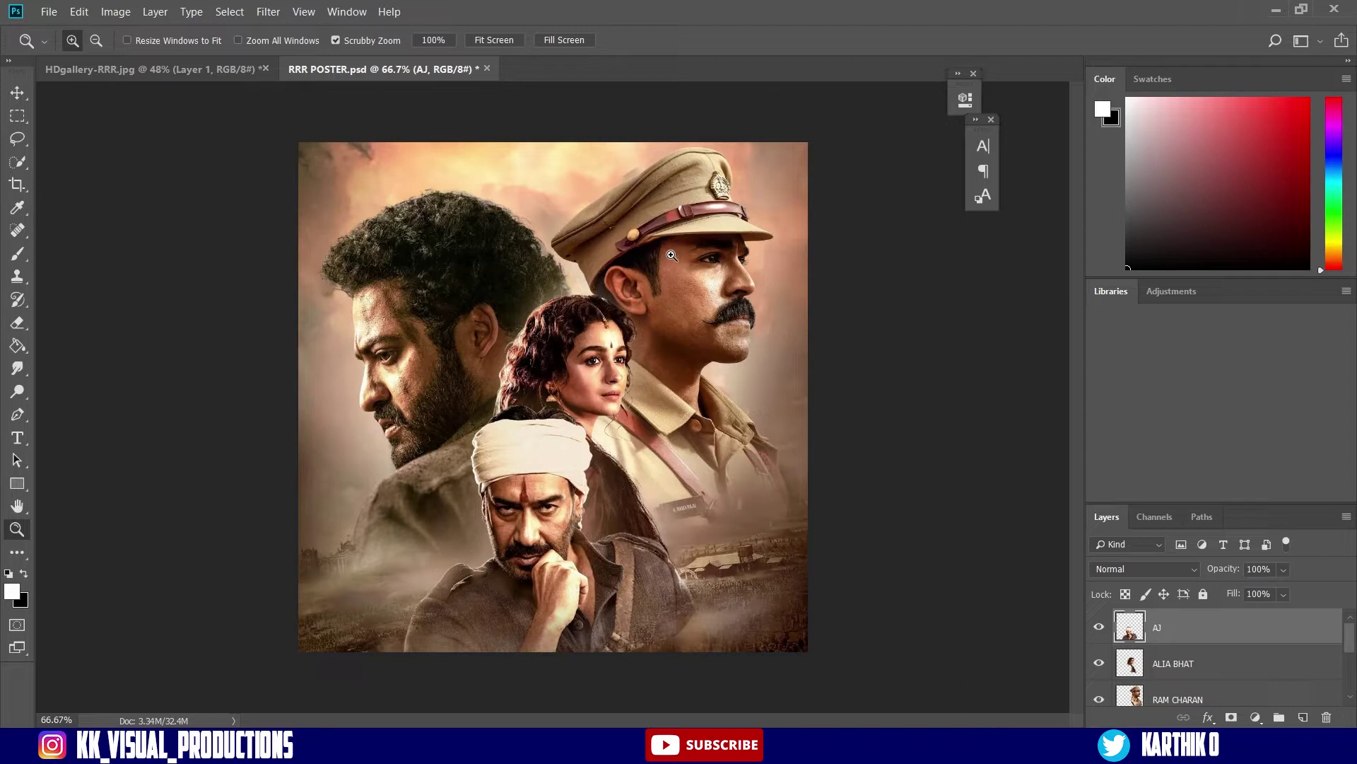
scroll(1170, 661, "down", 2)
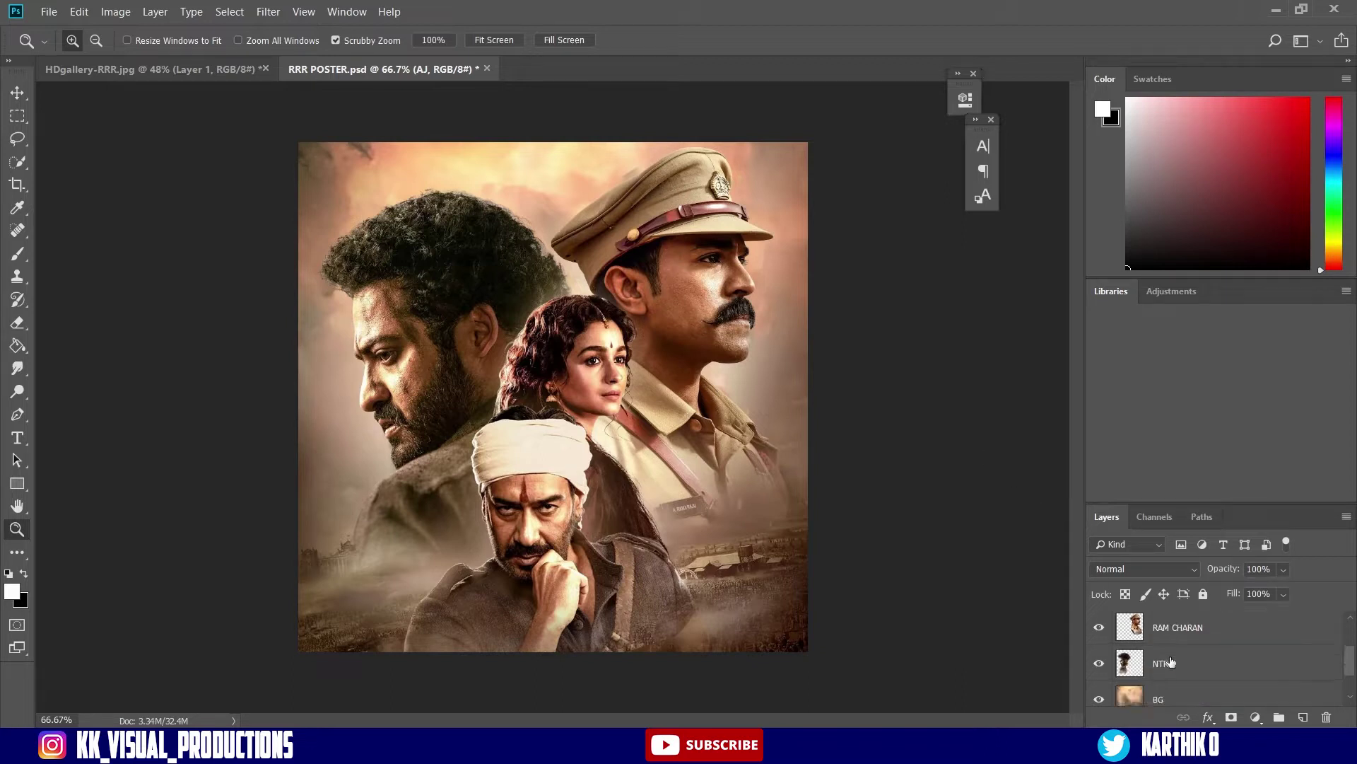
left_click(1172, 662)
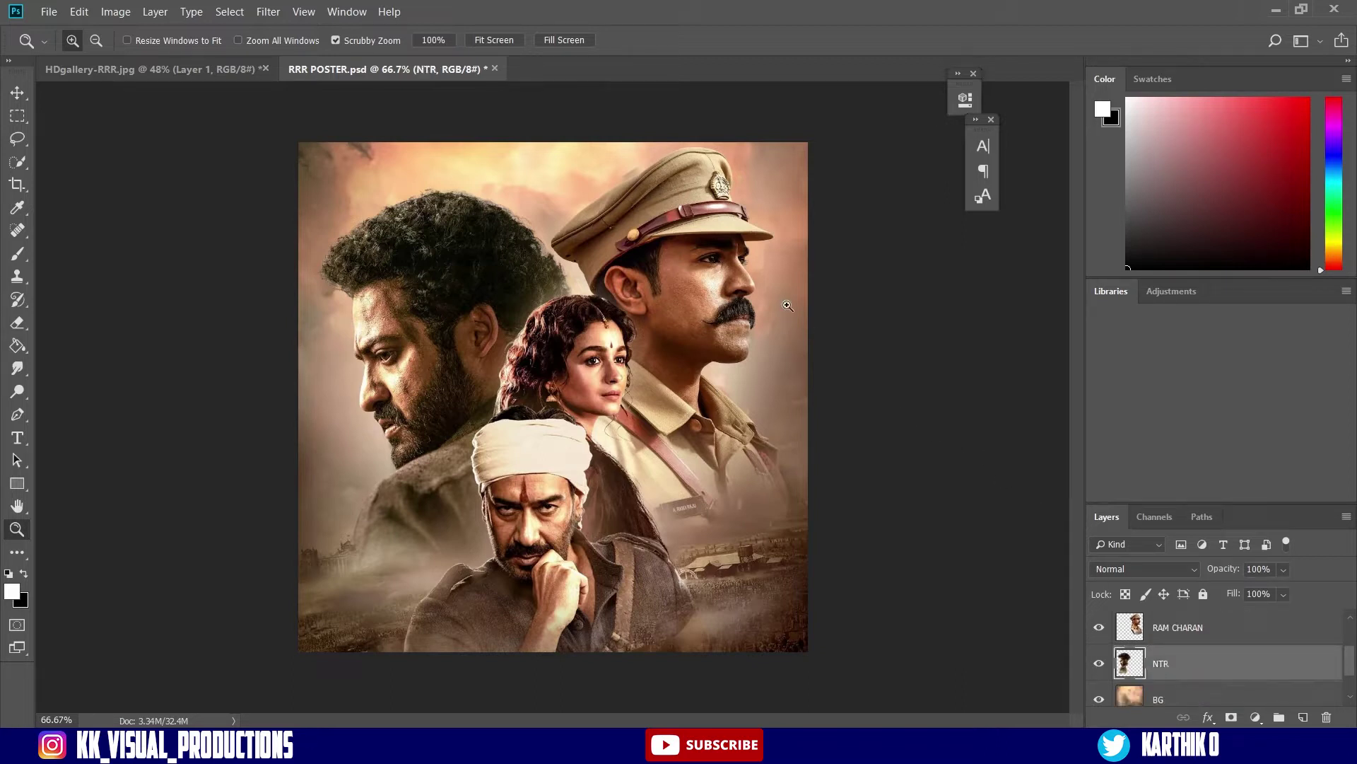
left_click(266, 69)
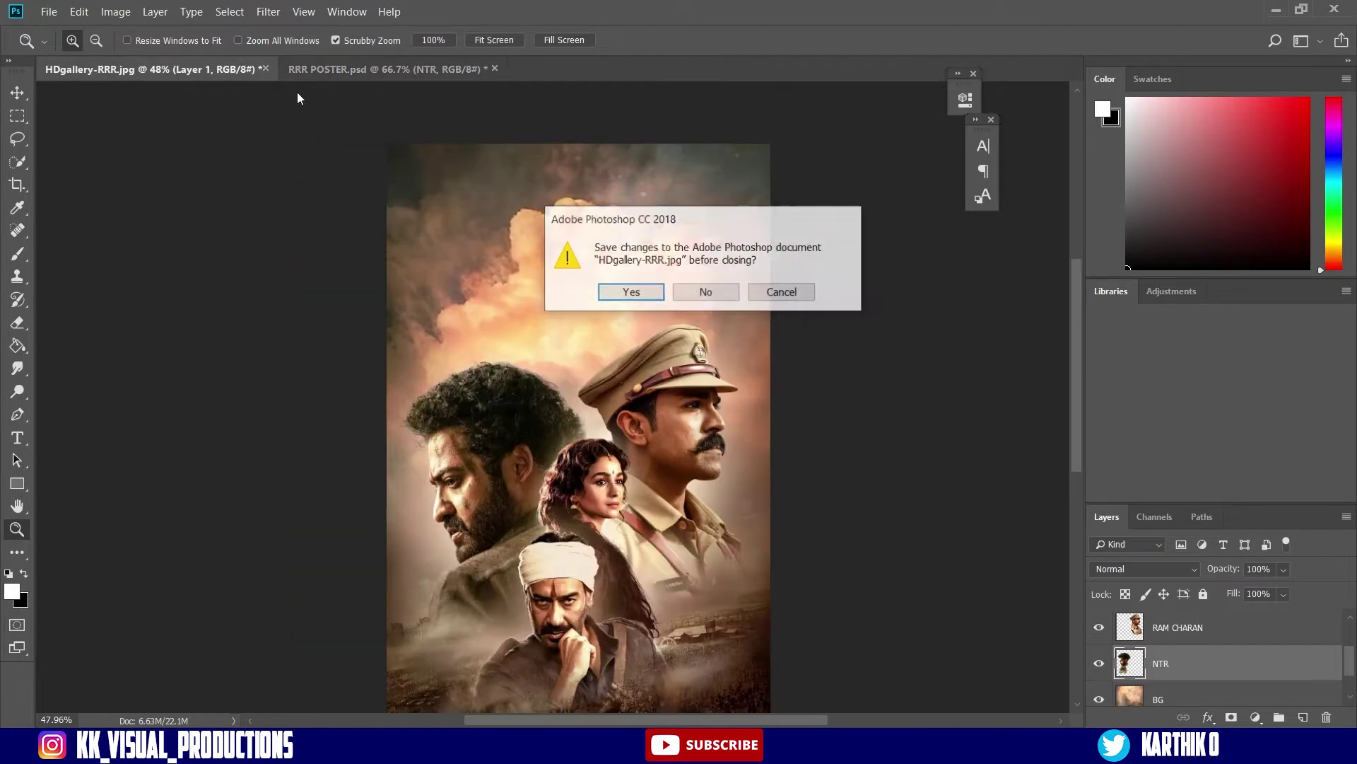
left_click(758, 294)
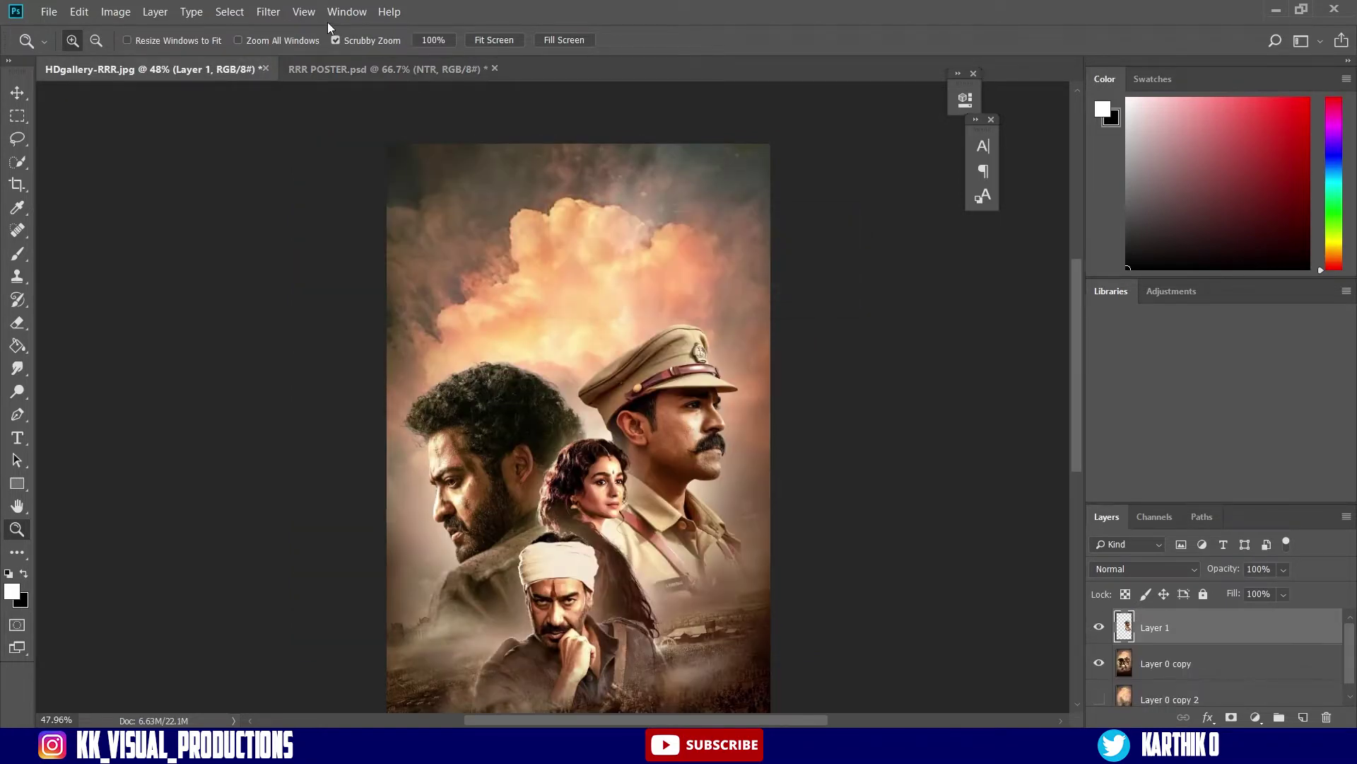
left_click(346, 78)
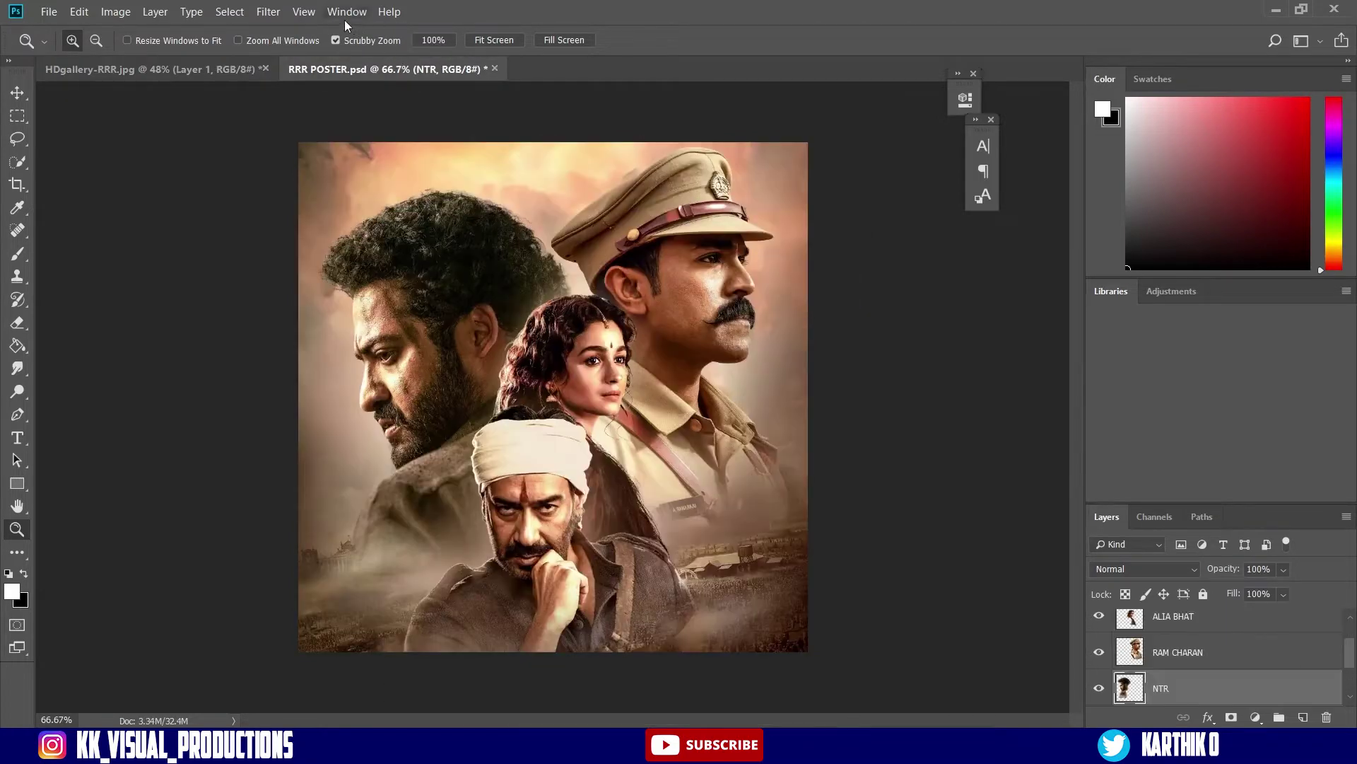
Try a Camera Raw Filter on the NTR layer with temperature -34, tint +14 and contrast -5.
left_click(268, 12)
left_click(333, 110)
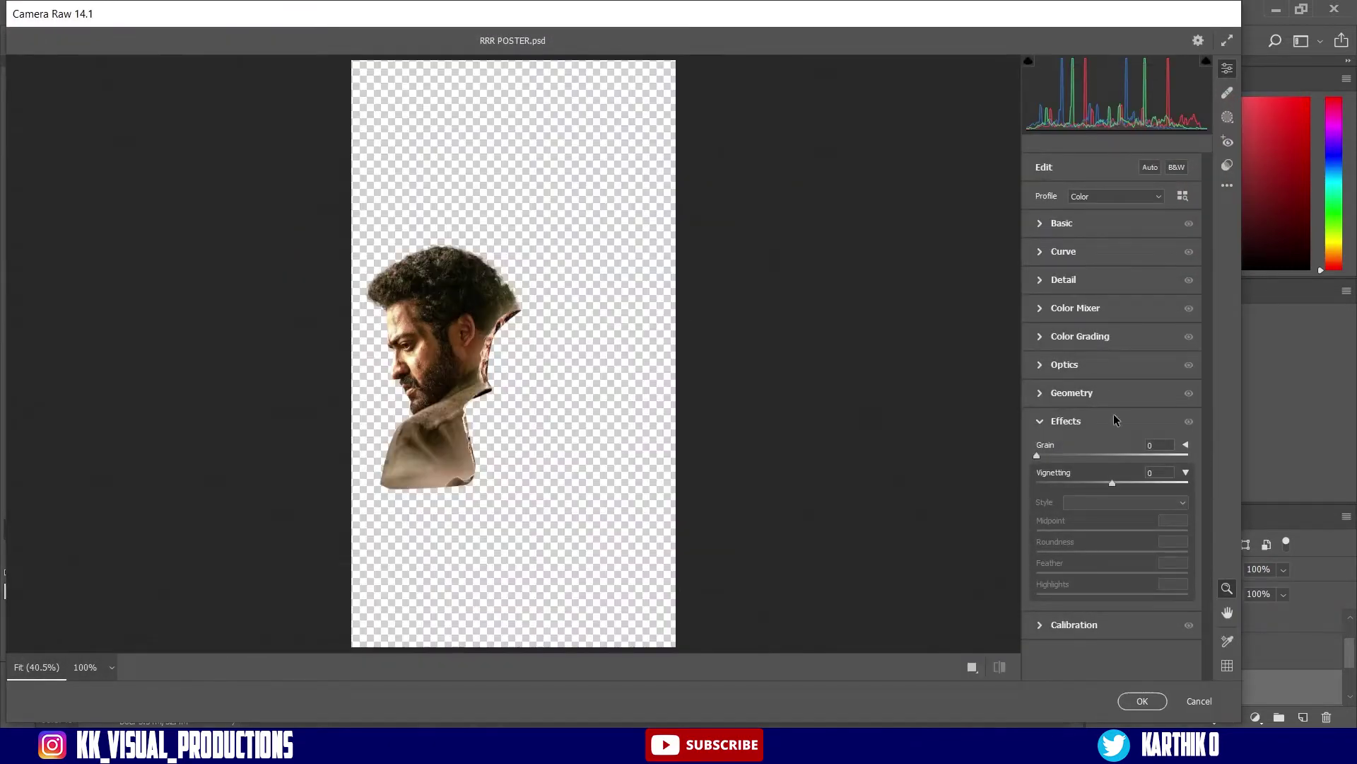
left_click(1040, 225)
scroll(476, 331, "up", 5)
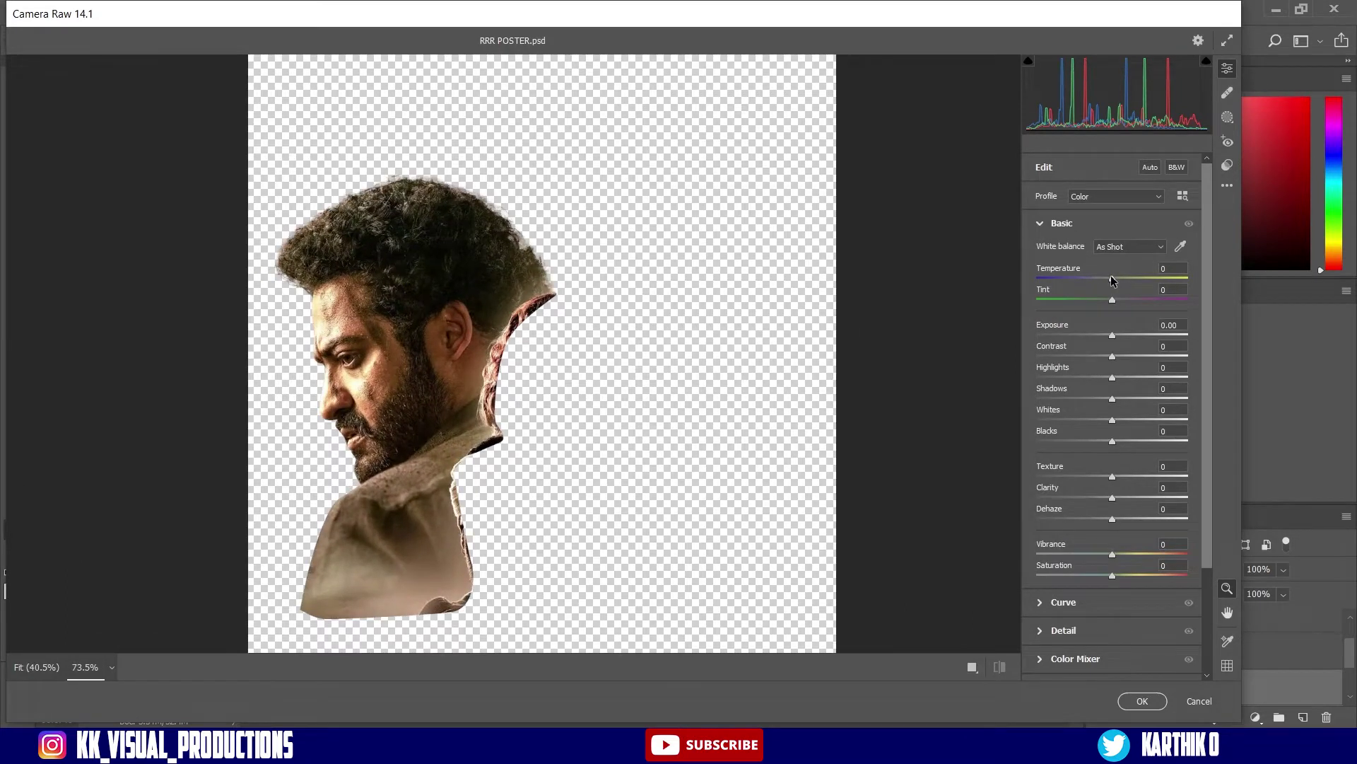
left_click_drag(1112, 281, 1093, 277)
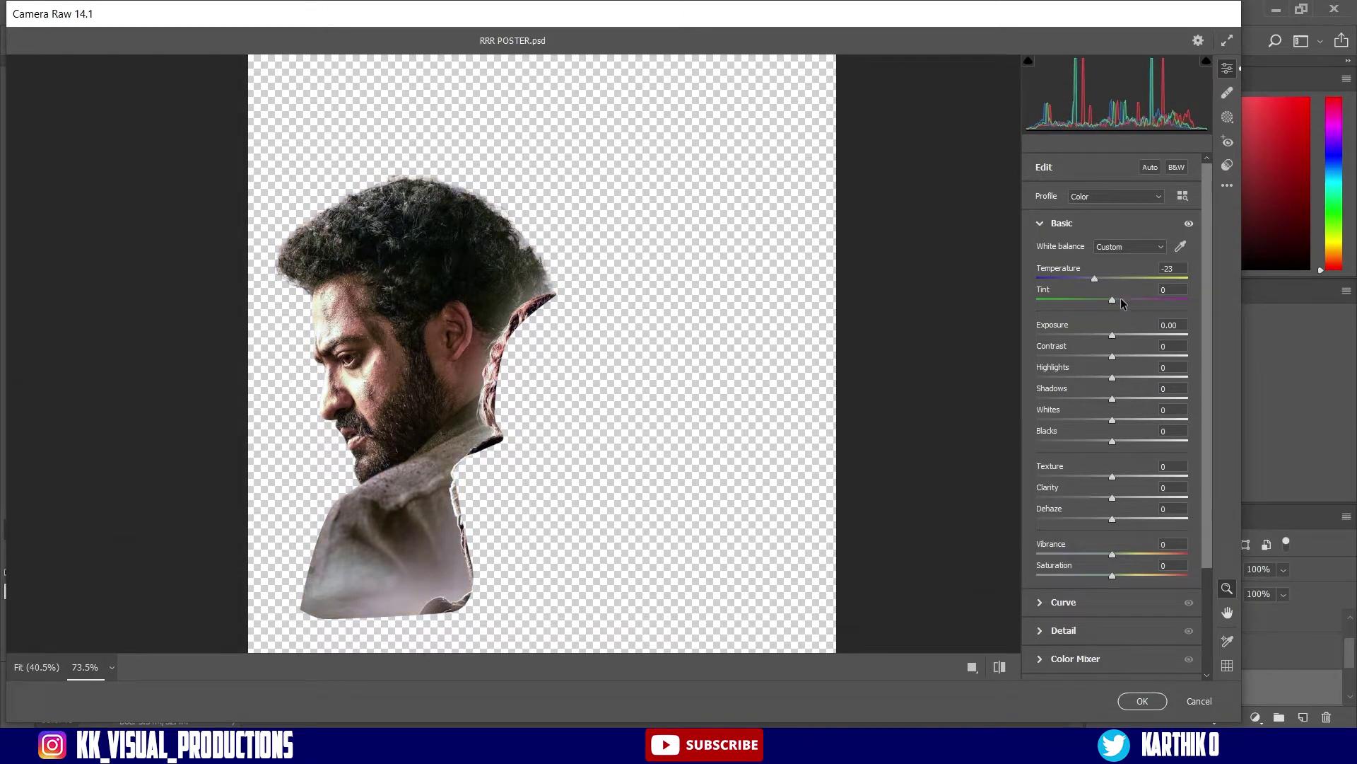
left_click_drag(1112, 299, 1120, 301)
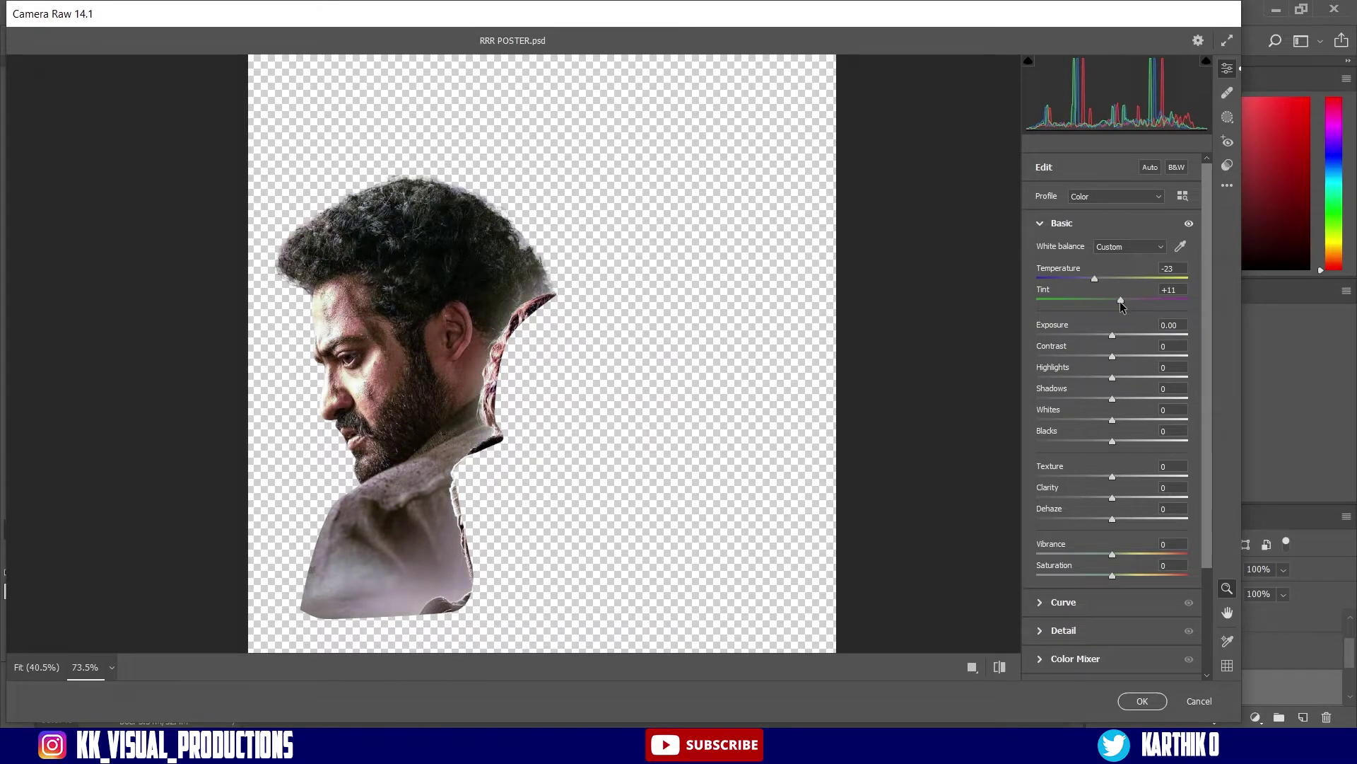
left_click_drag(1120, 301, 1122, 301)
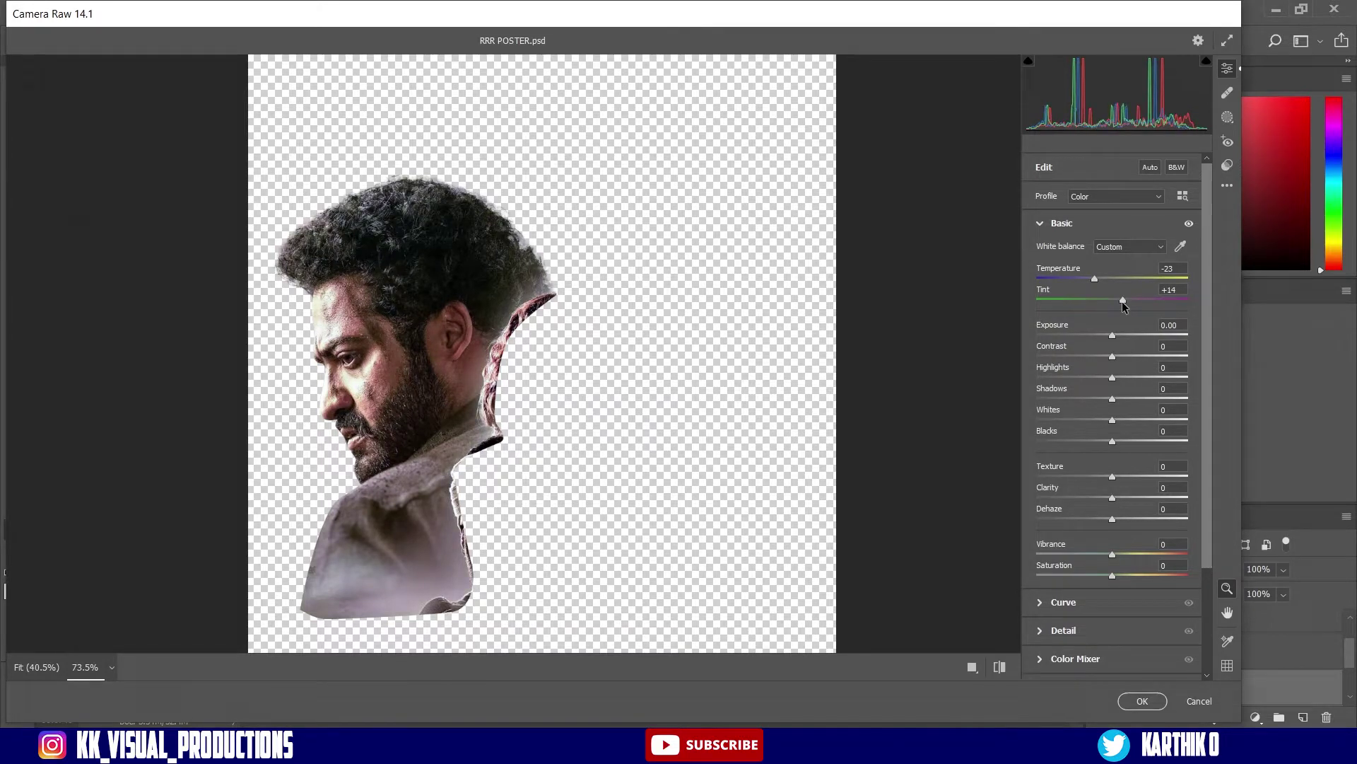
left_click_drag(1092, 278, 1085, 279)
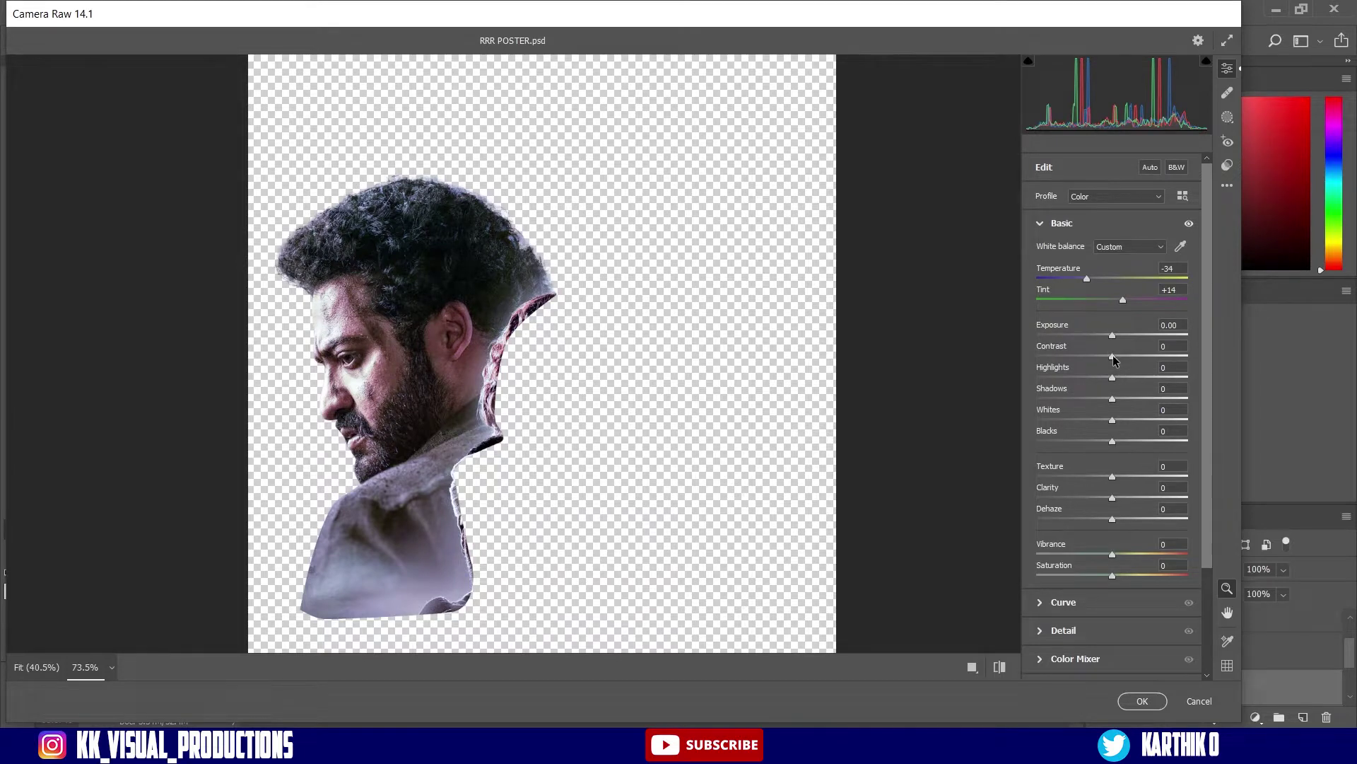
left_click_drag(1113, 357, 1110, 352)
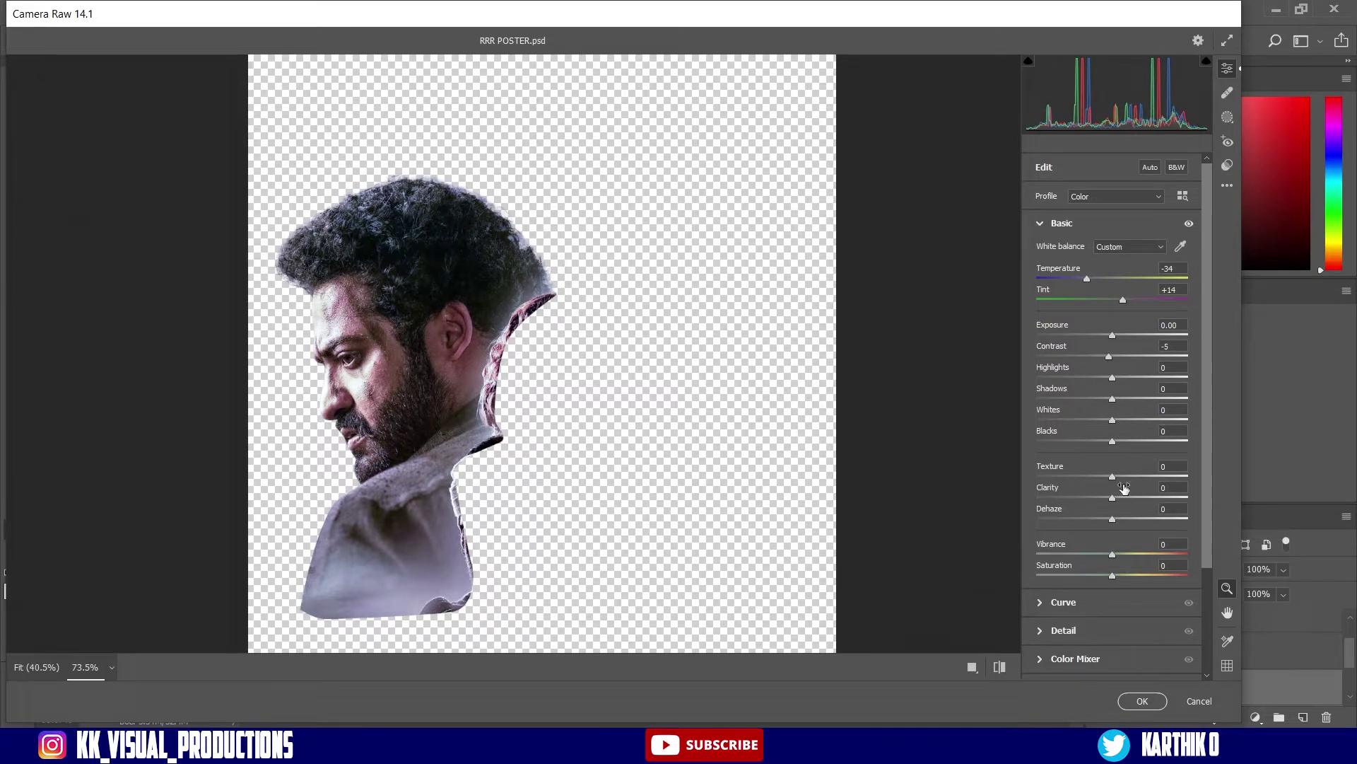
left_click(1143, 701)
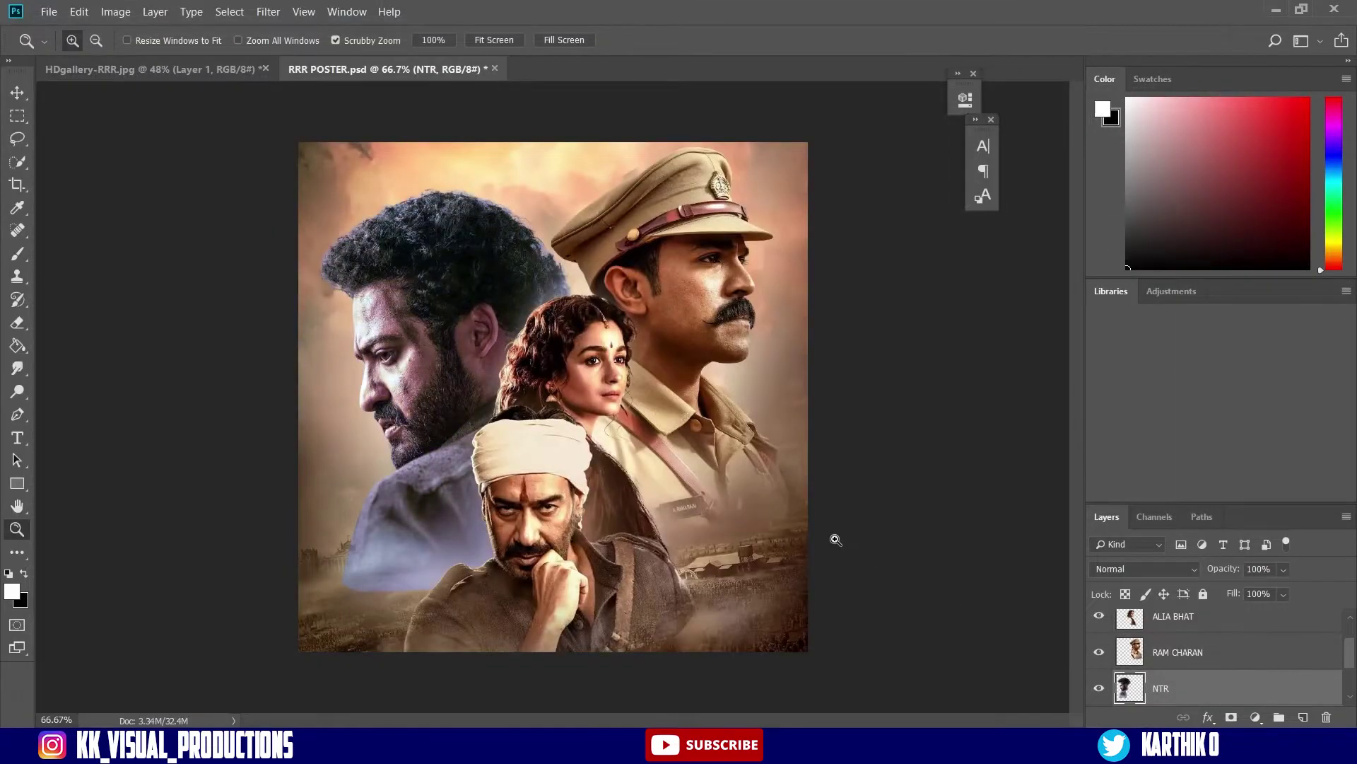
Start a Camera Raw Filter on the NTR layer and set its temperature to -15.
left_click(271, 14)
left_click(336, 109)
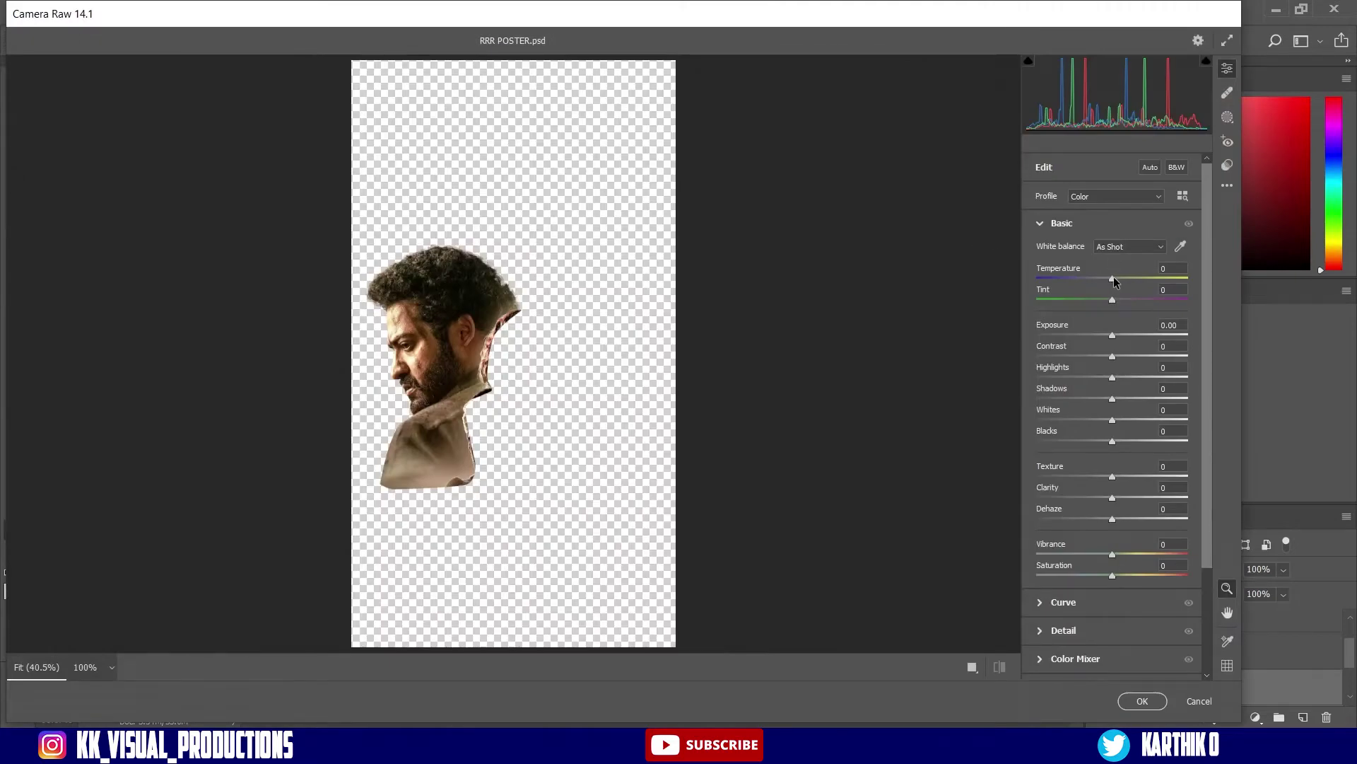
left_click_drag(1115, 281, 1100, 283)
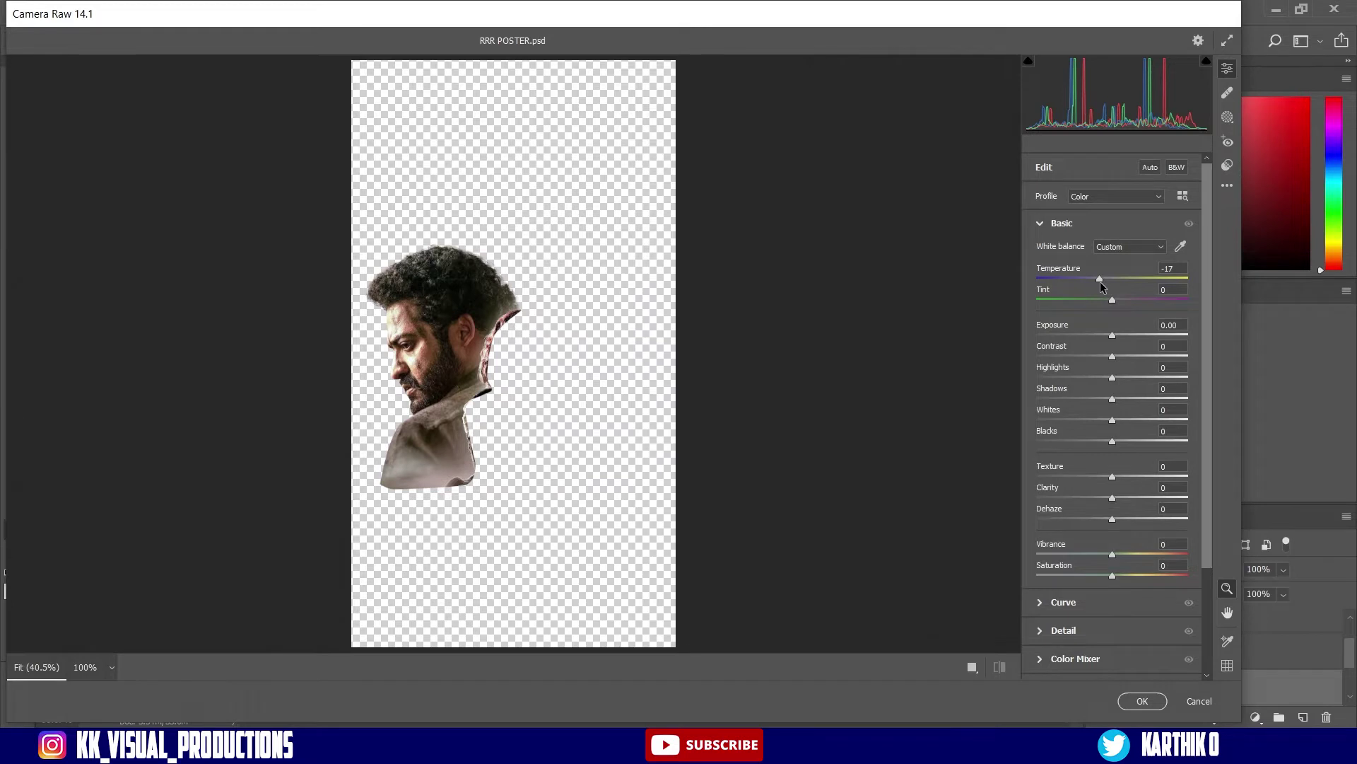
left_click_drag(453, 329, 499, 335)
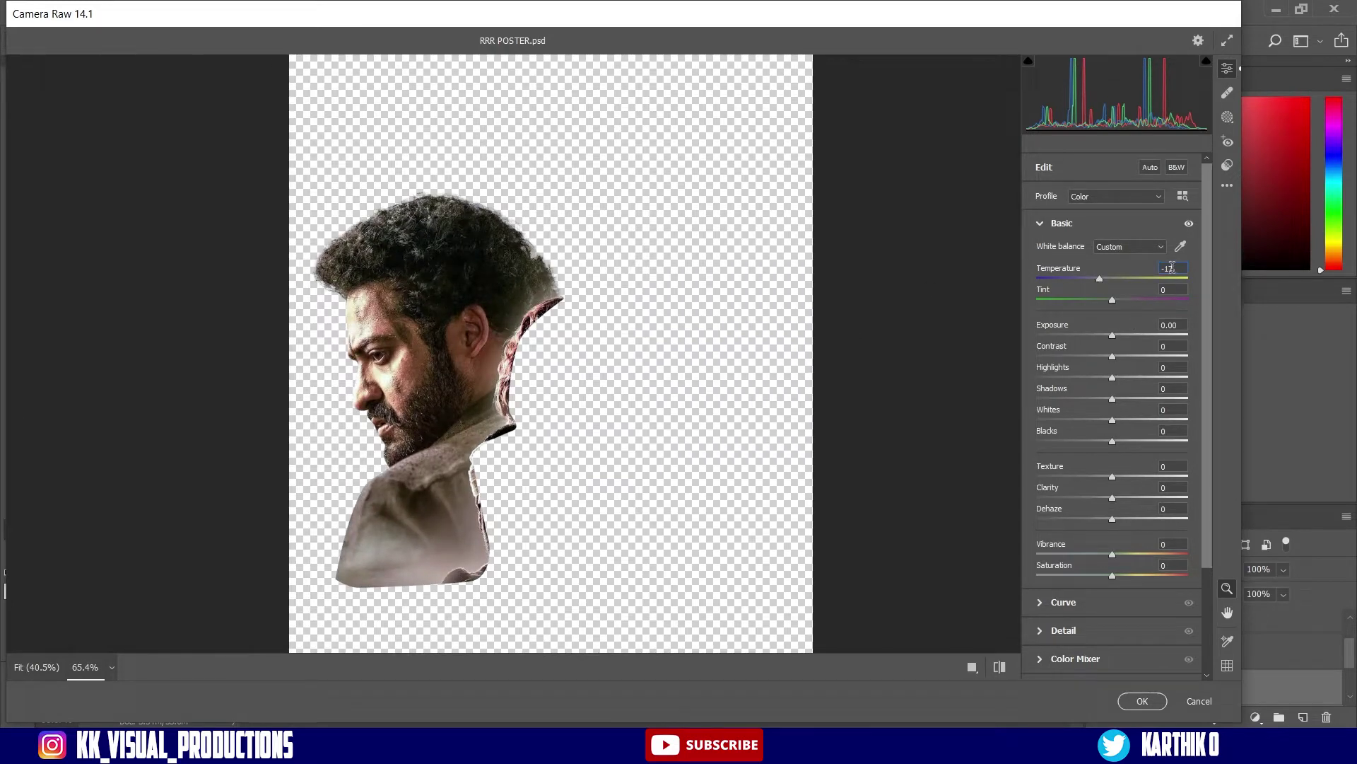
key("Up")
key("Up")
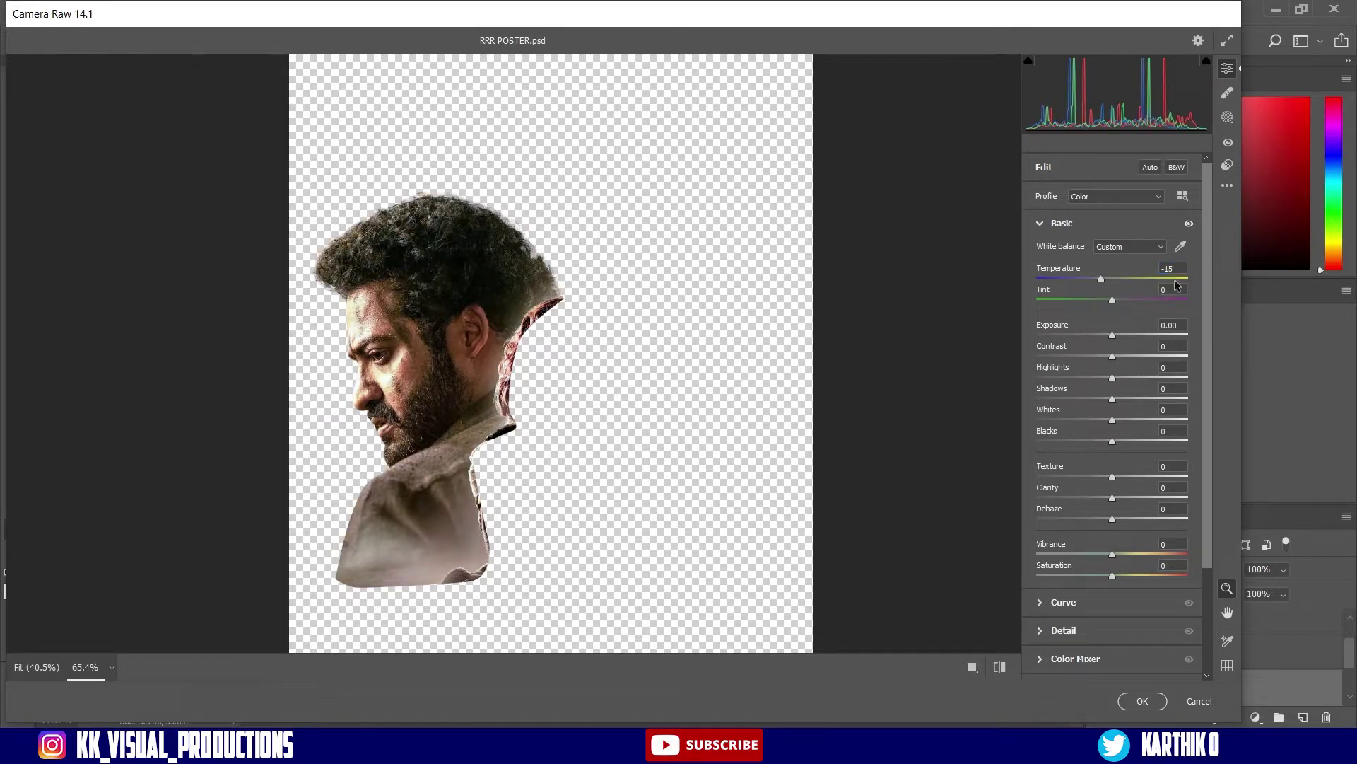
Set the tint to +5, cool the temperature further and apply the Camera Raw Filter to the bearded man.
mouse_move(1112, 300)
left_mouse_down()
mouse_move(1134, 298)
mouse_move(1114, 298)
left_mouse_up()
left_click_drag(1101, 277, 1096, 276)
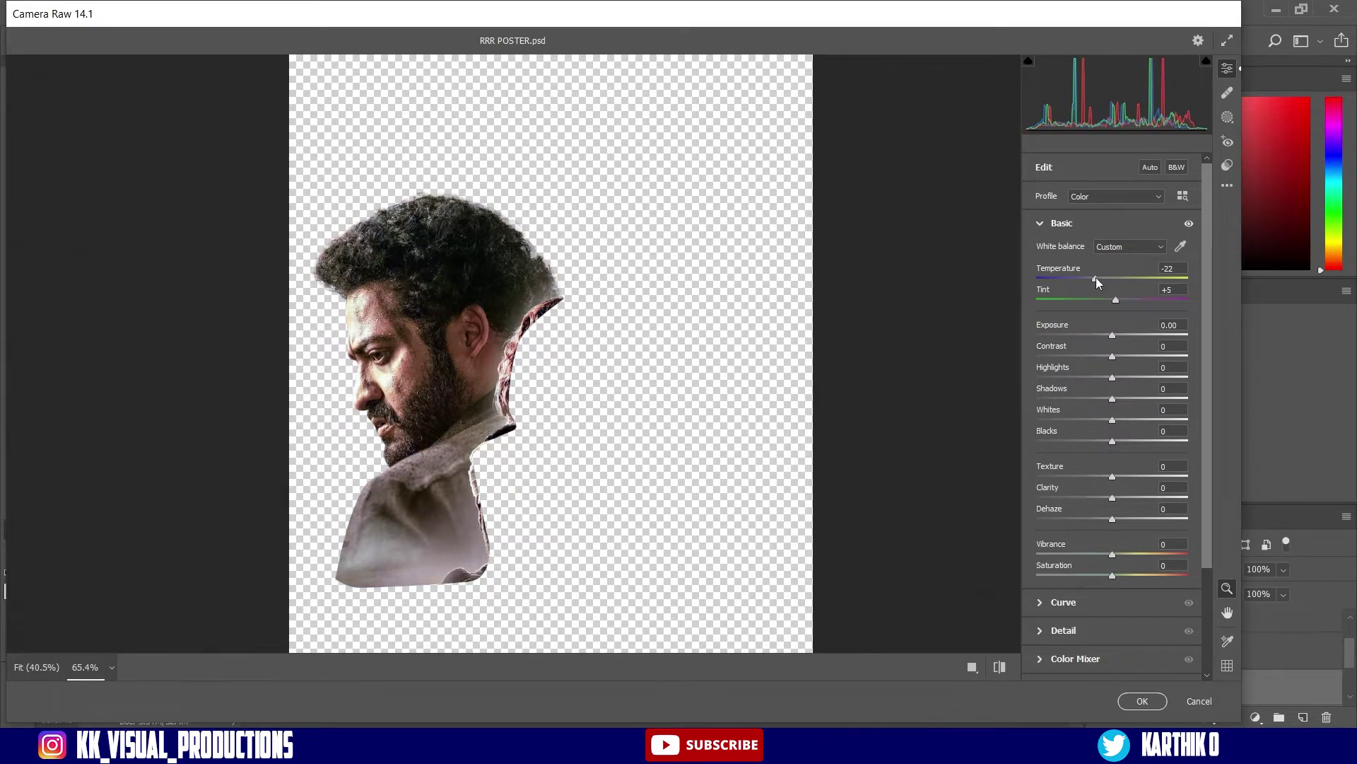
left_click(1172, 267)
type("0")
left_click(1157, 699)
left_click(1158, 700)
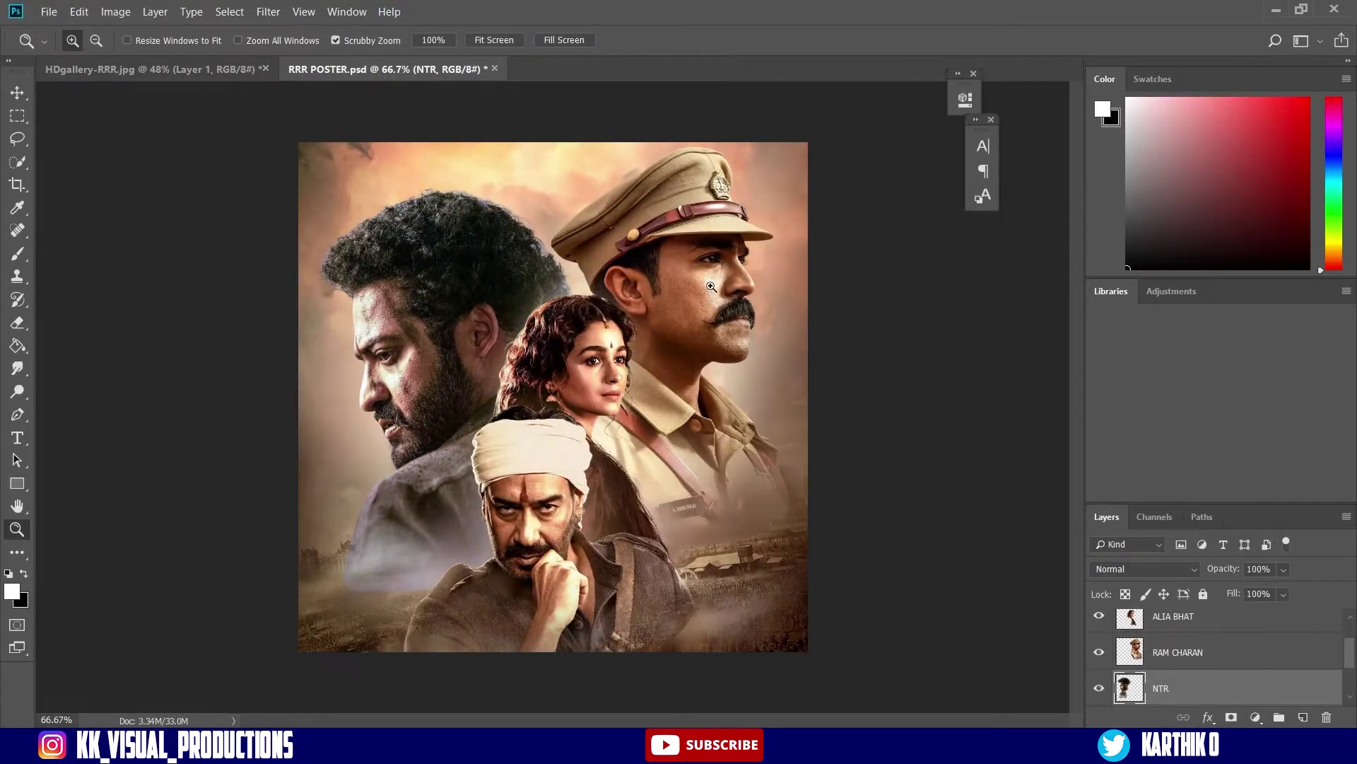
Start a Camera Raw Filter on the RAM CHARAN layer and set its temperature to +10.
left_click(1188, 655)
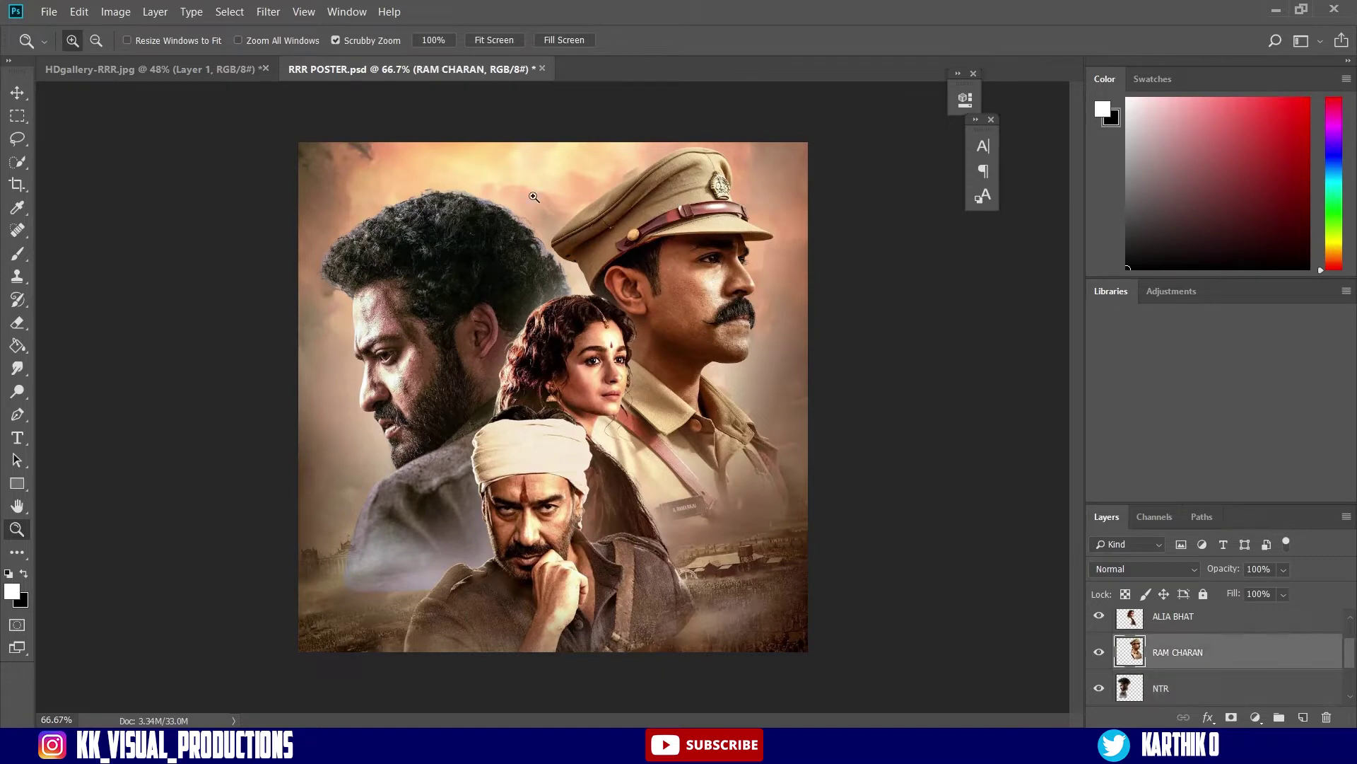
left_click(283, 13)
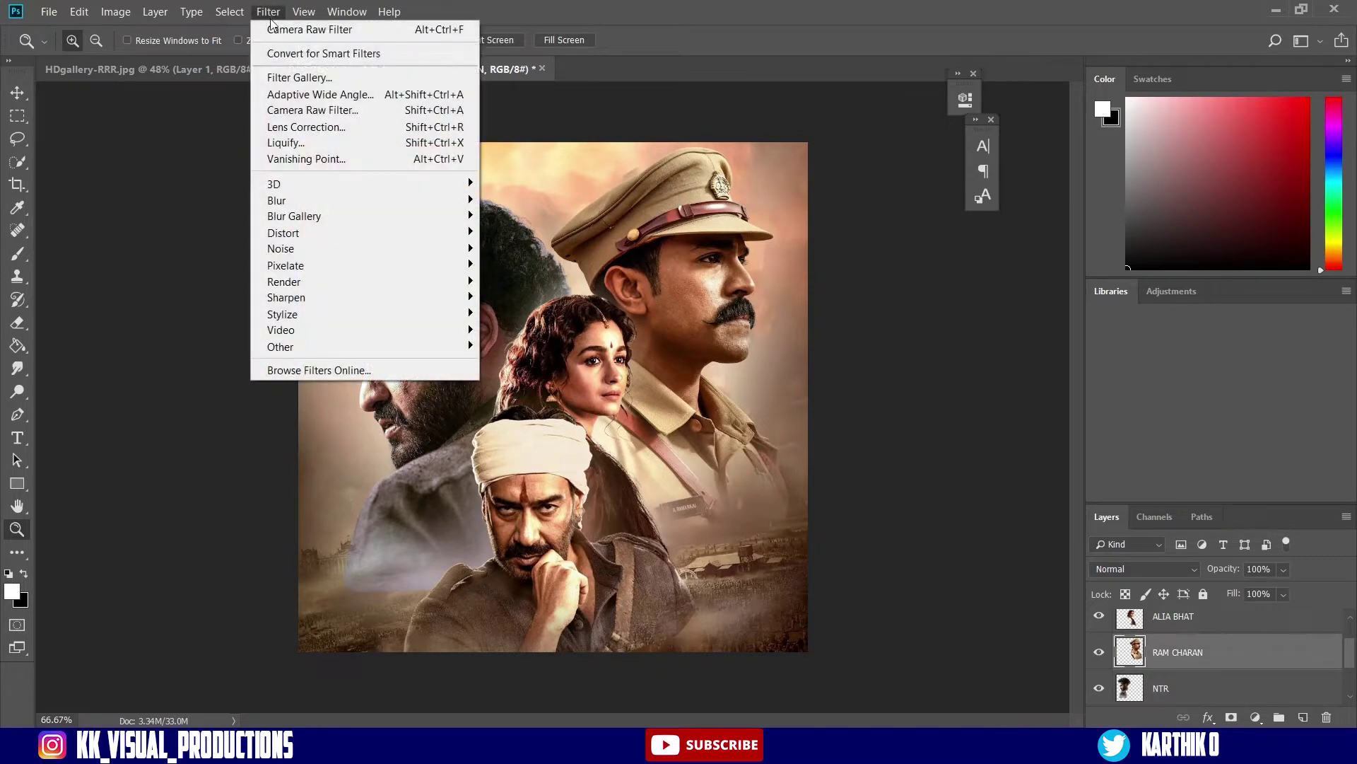
left_click(326, 110)
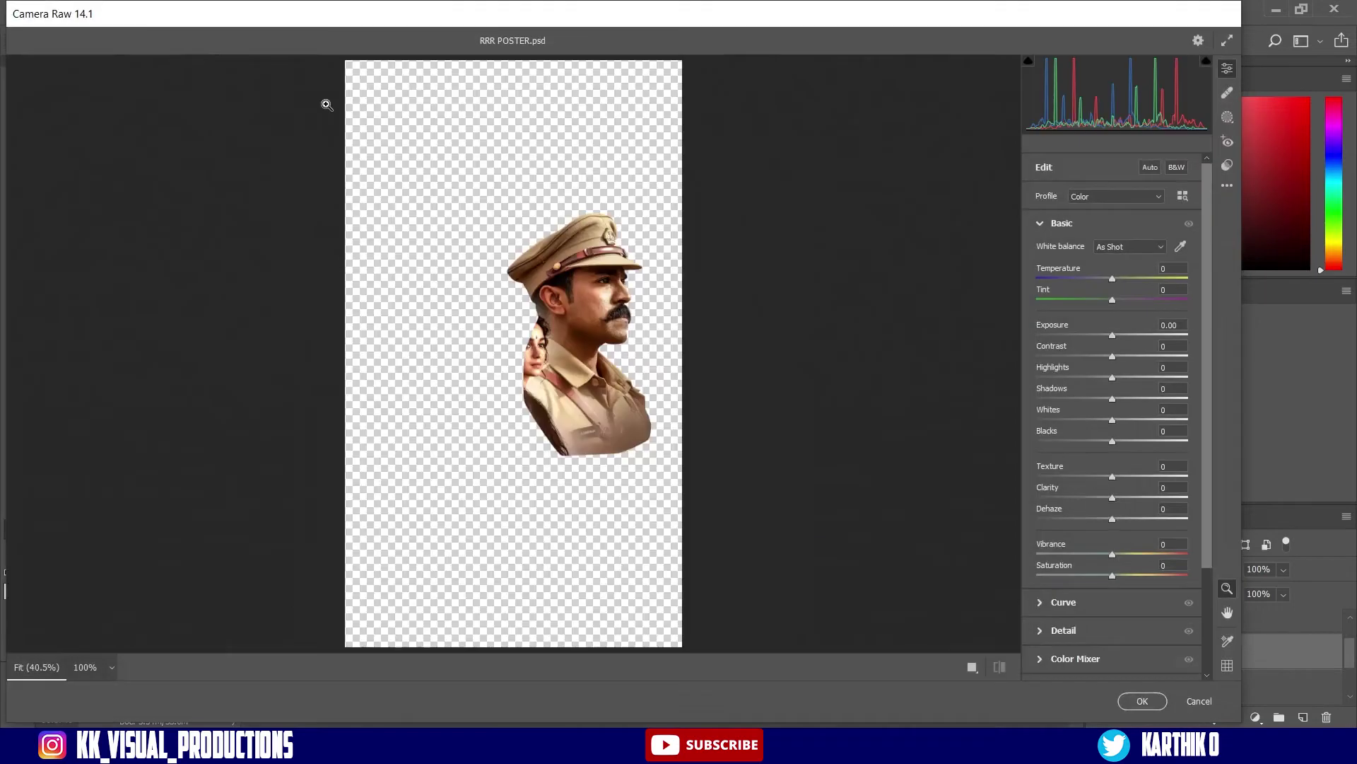
left_click_drag(636, 297, 742, 306)
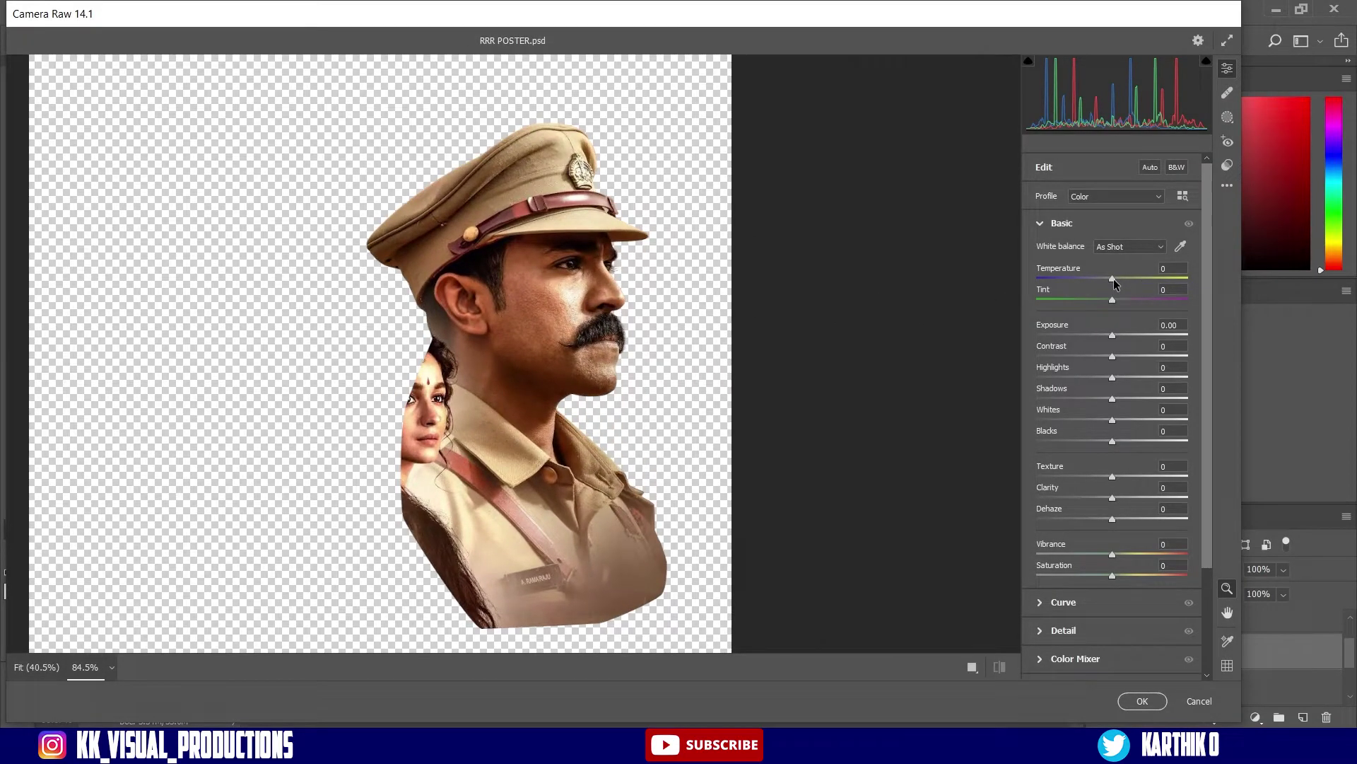
left_click_drag(1114, 280, 1120, 278)
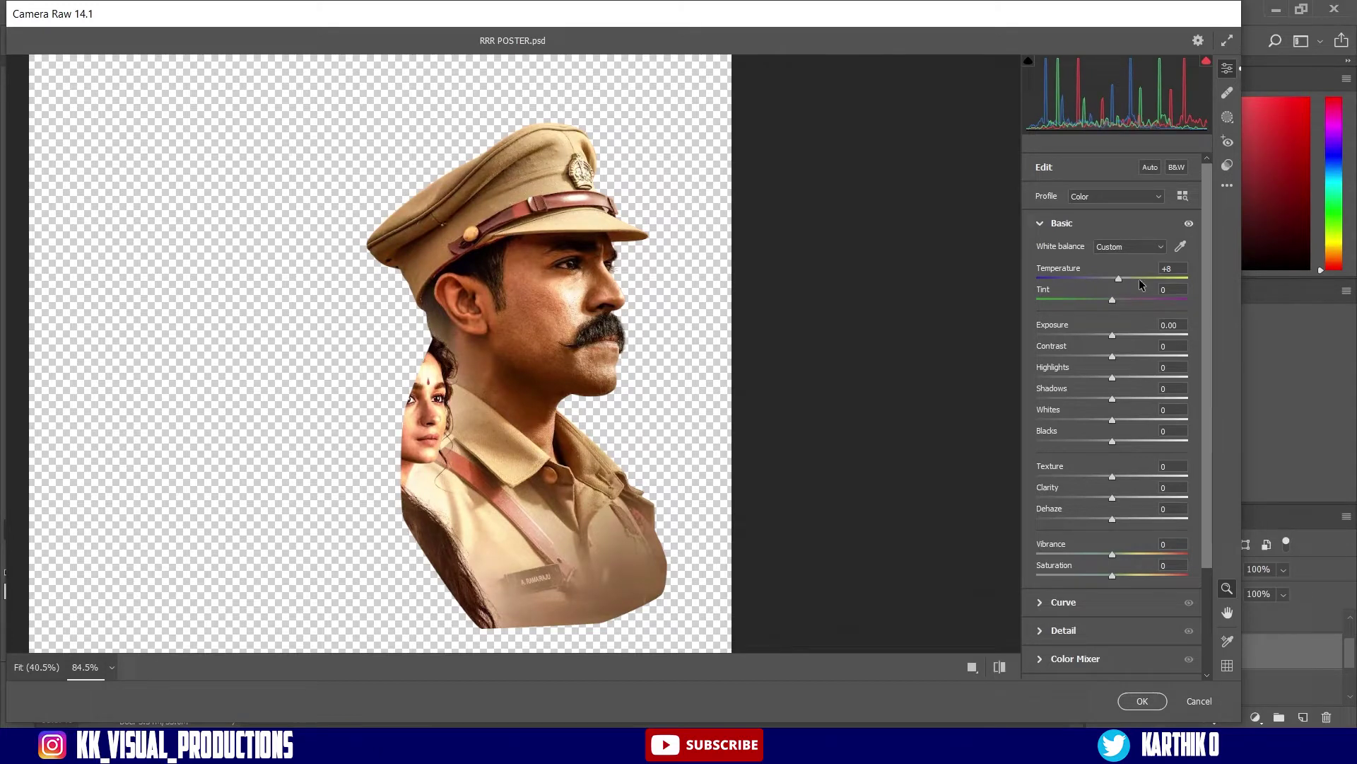
type("+10")
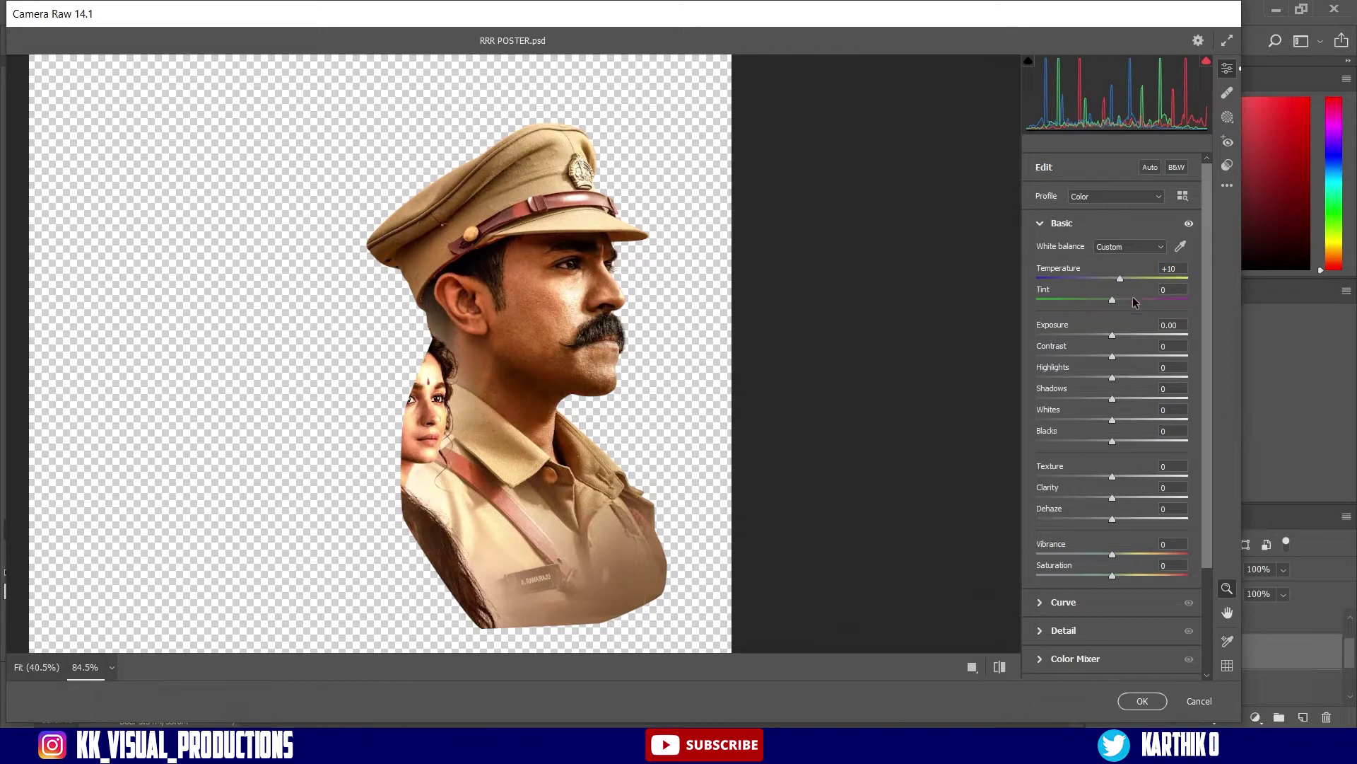
Set the tint to about -6 and apply the Camera Raw Filter to the officer in the cap.
left_click_drag(1112, 302, 1108, 302)
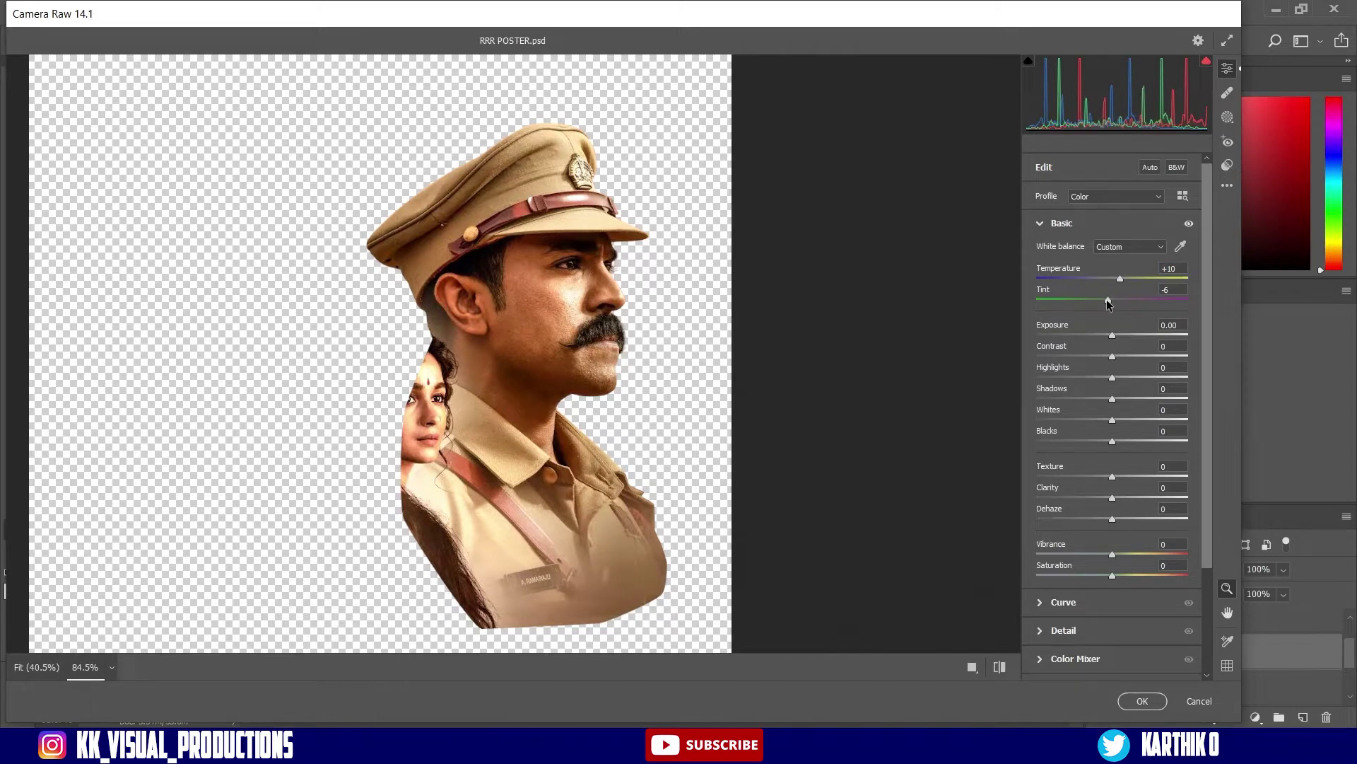
left_click(1166, 288)
left_click(1148, 701)
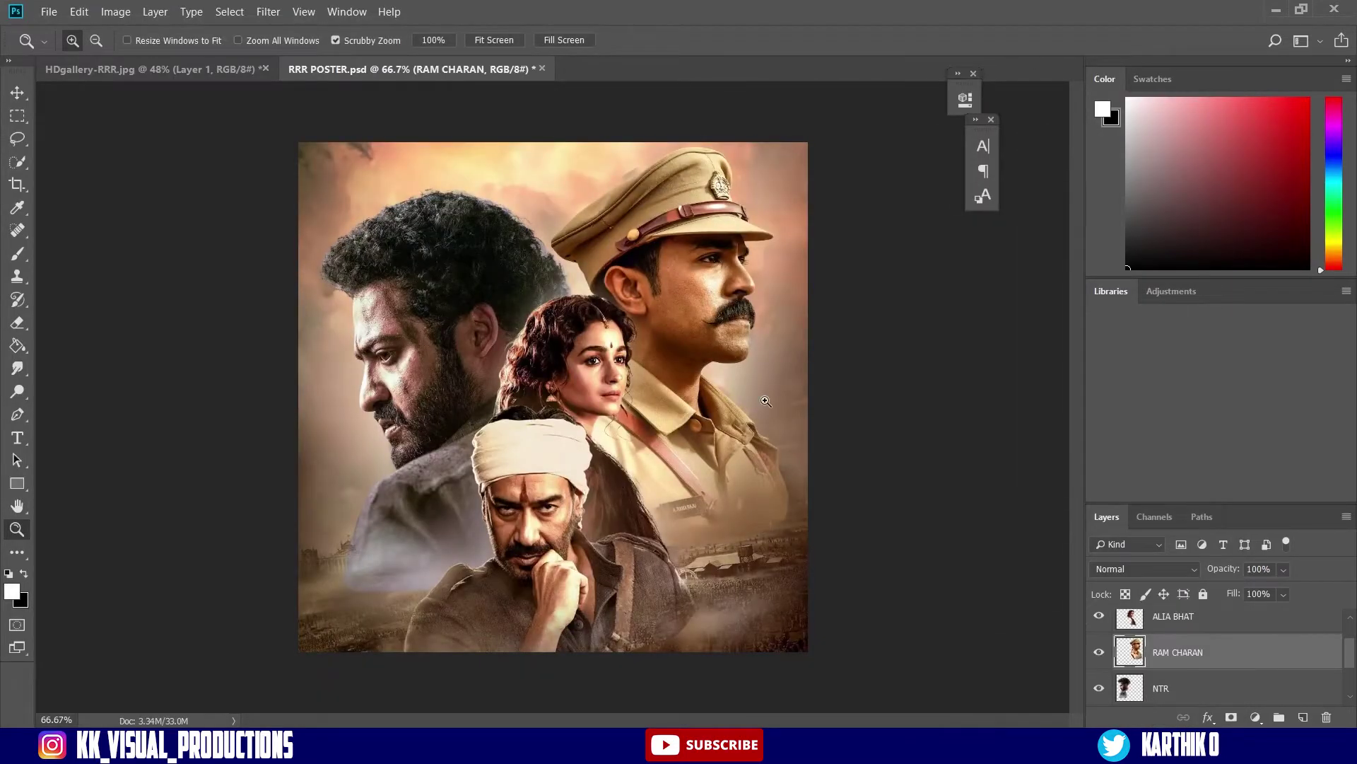
Make the NTR layer active and set the Eraser to 175 px with a much softer edge.
mouse_move(685, 384)
left_mouse_down()
mouse_move(632, 381)
mouse_move(678, 385)
left_mouse_up()
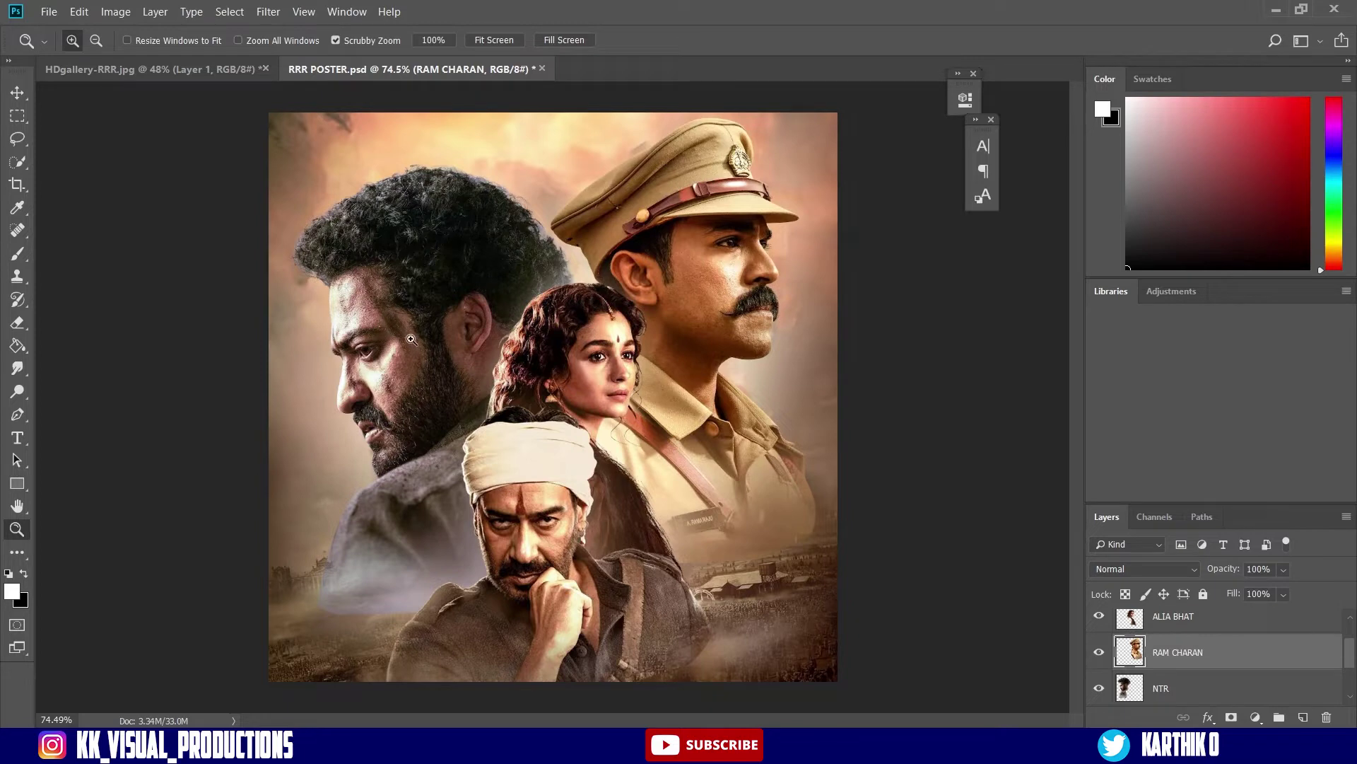
left_click_drag(557, 293, 501, 356)
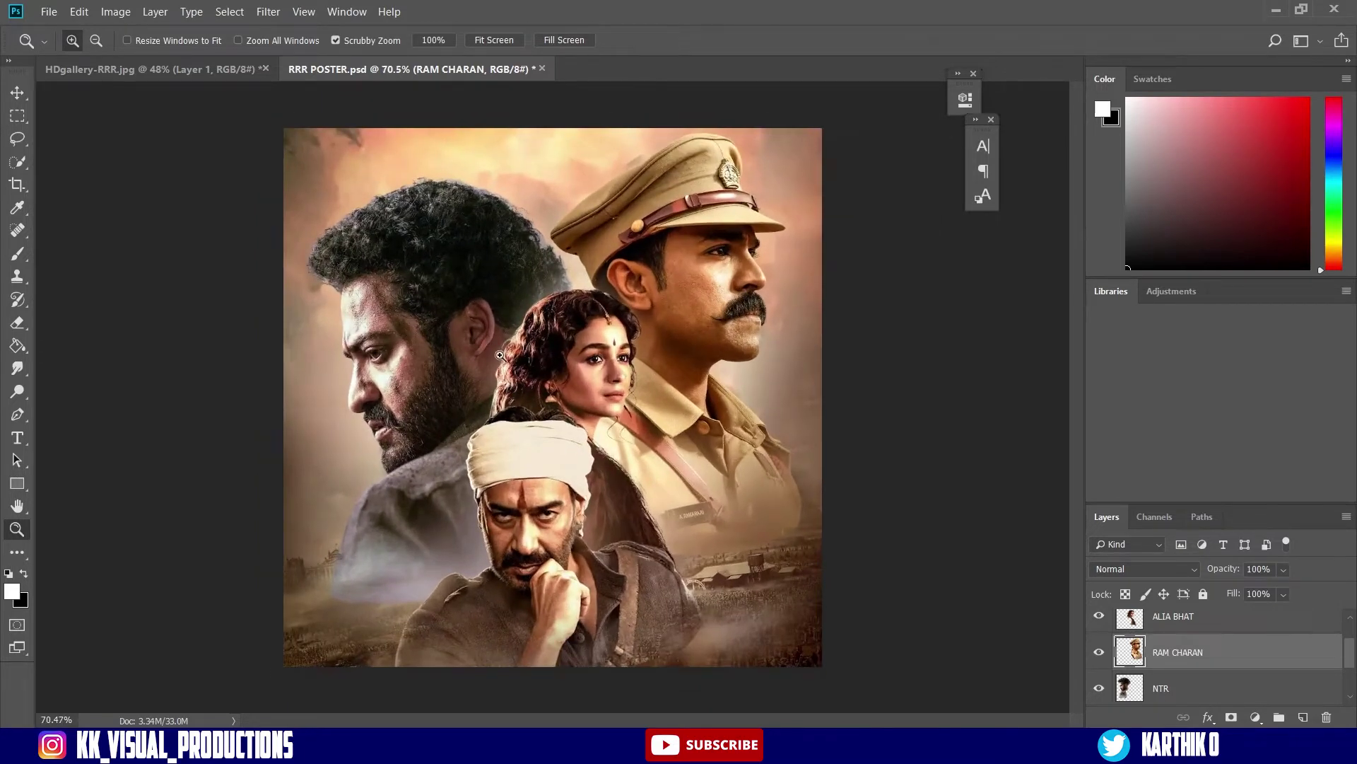
left_click(1233, 688)
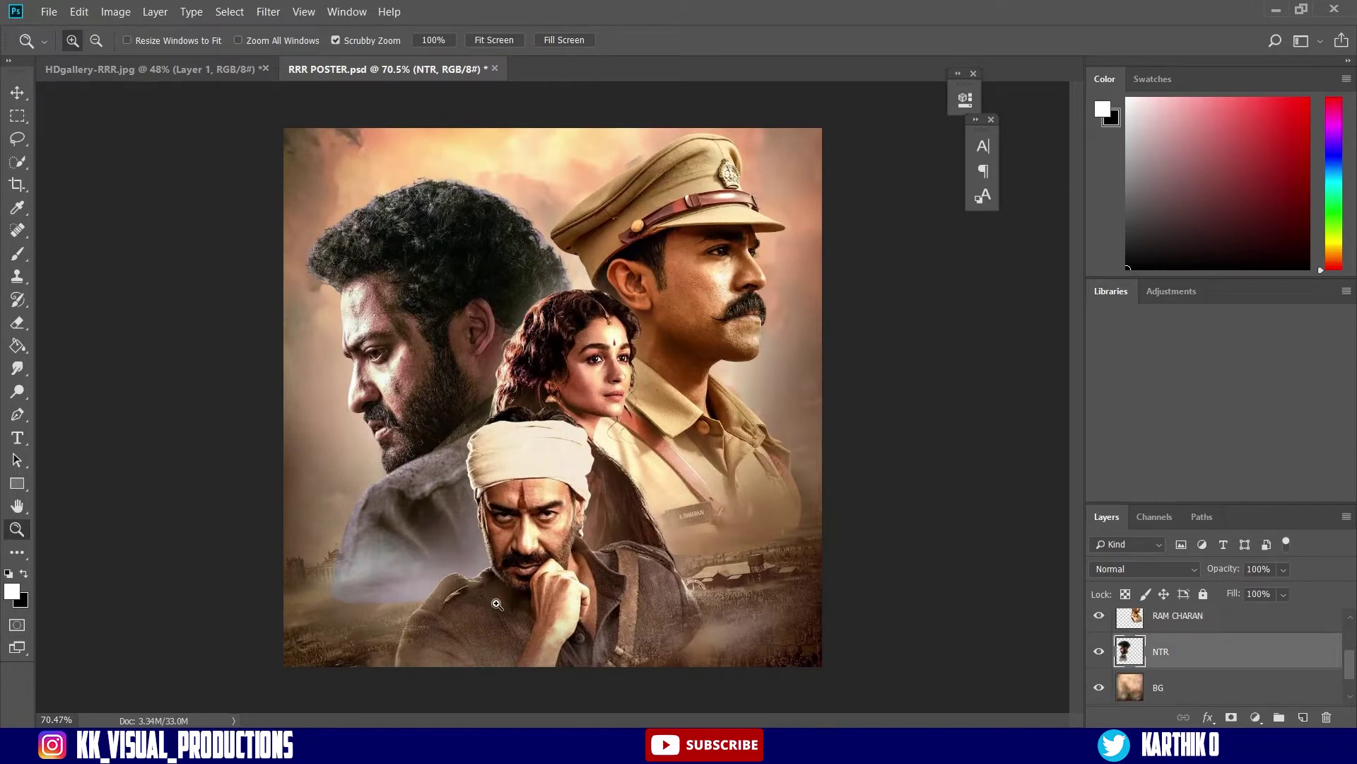
left_click(432, 524)
left_click_drag(435, 497, 537, 412)
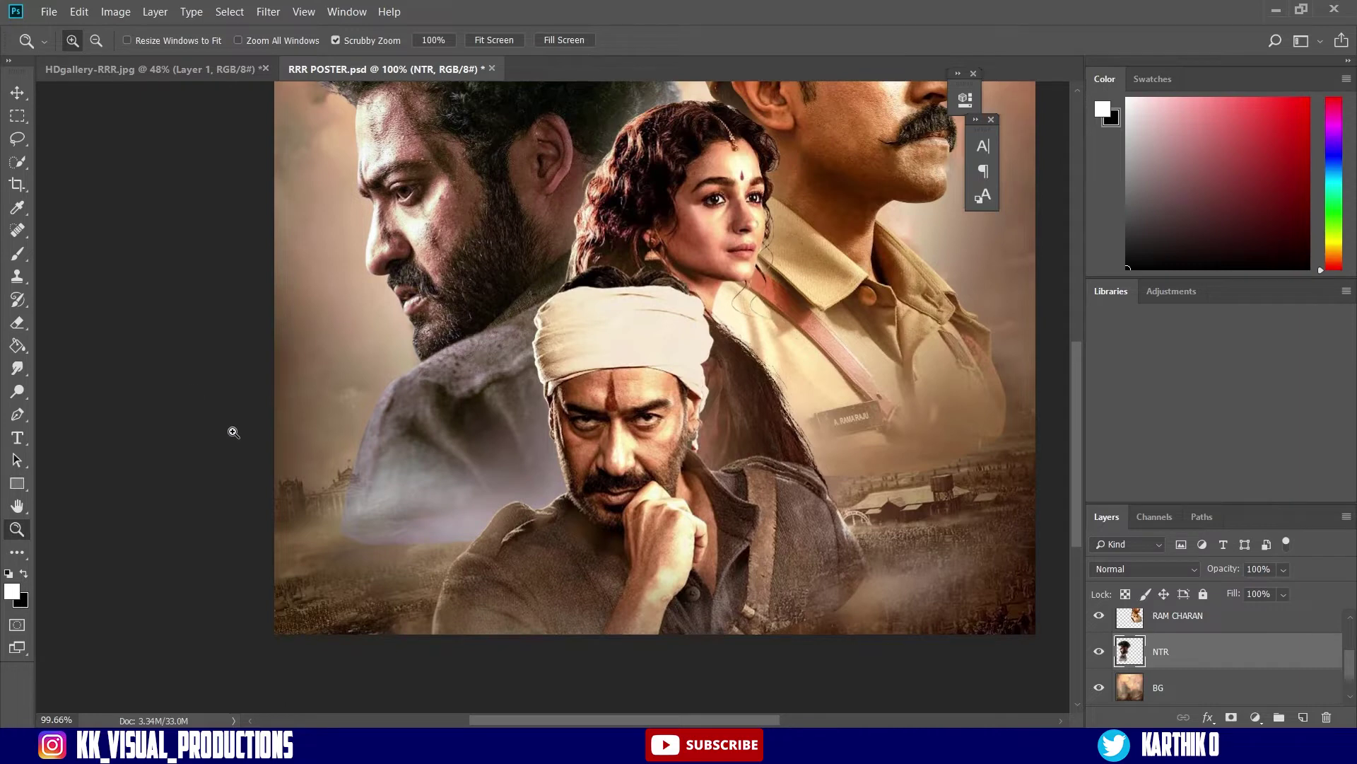
key("e")
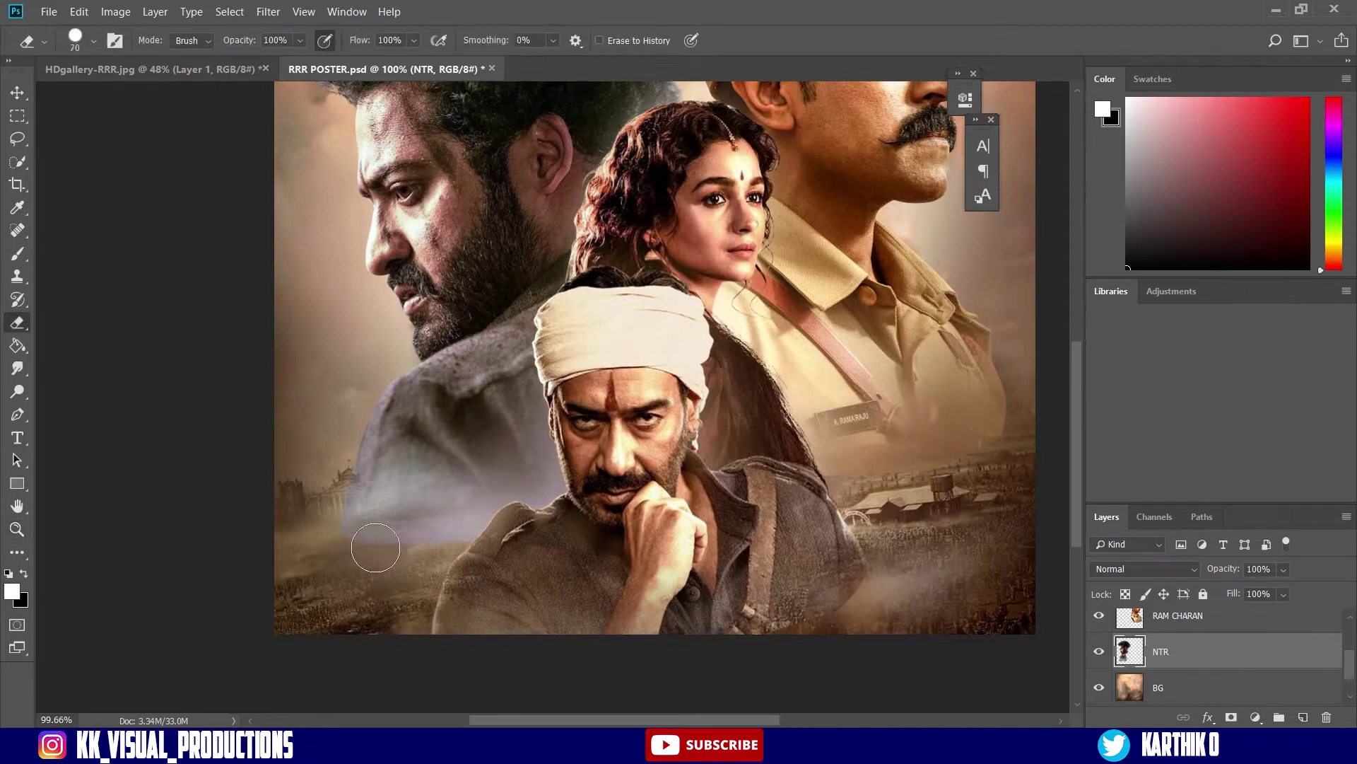
key("bracketright")
key("bracketright")
key("bracketright")
key("bracketright")
key("bracketright")
key("bracketright")
left_click(94, 42)
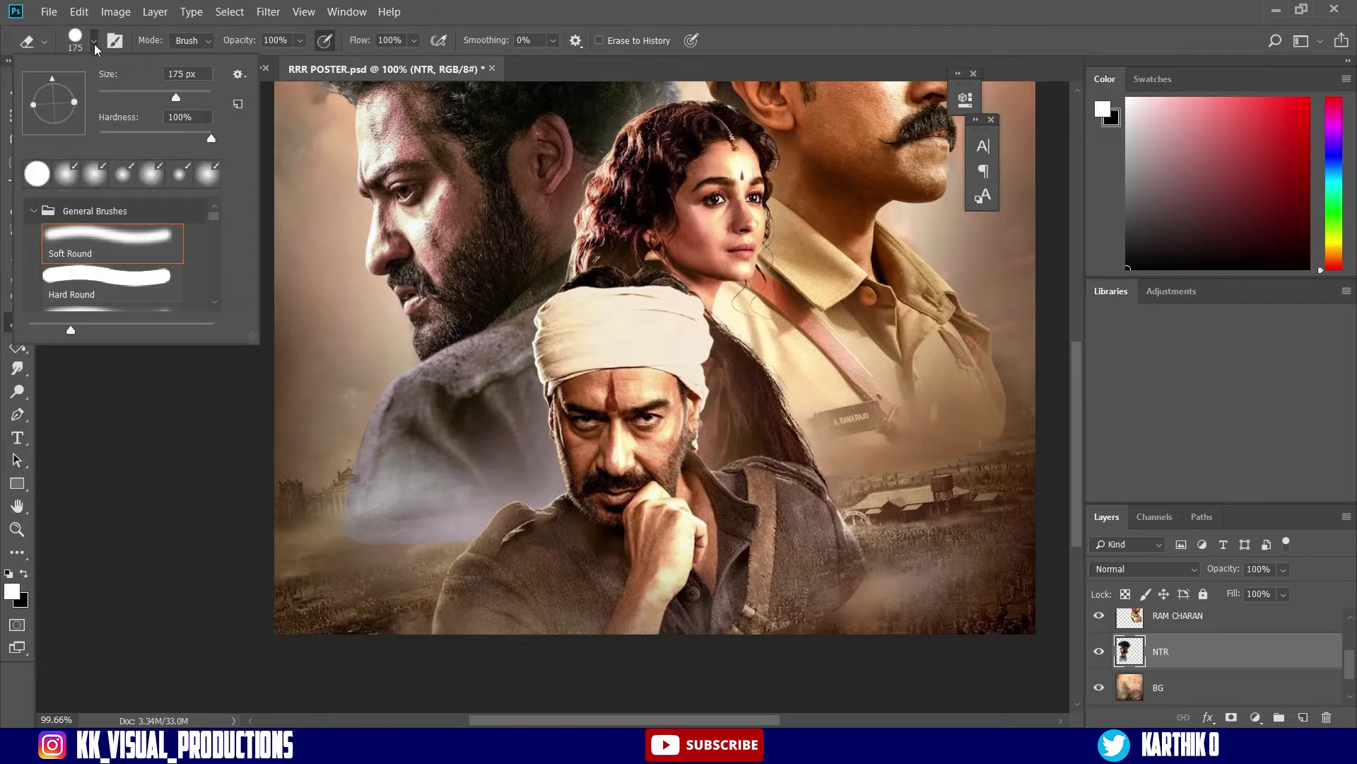
left_click_drag(155, 131, 108, 130)
Set the Brush tool's opacity to 17% and enlarge its tip to 250 px.
key("b")
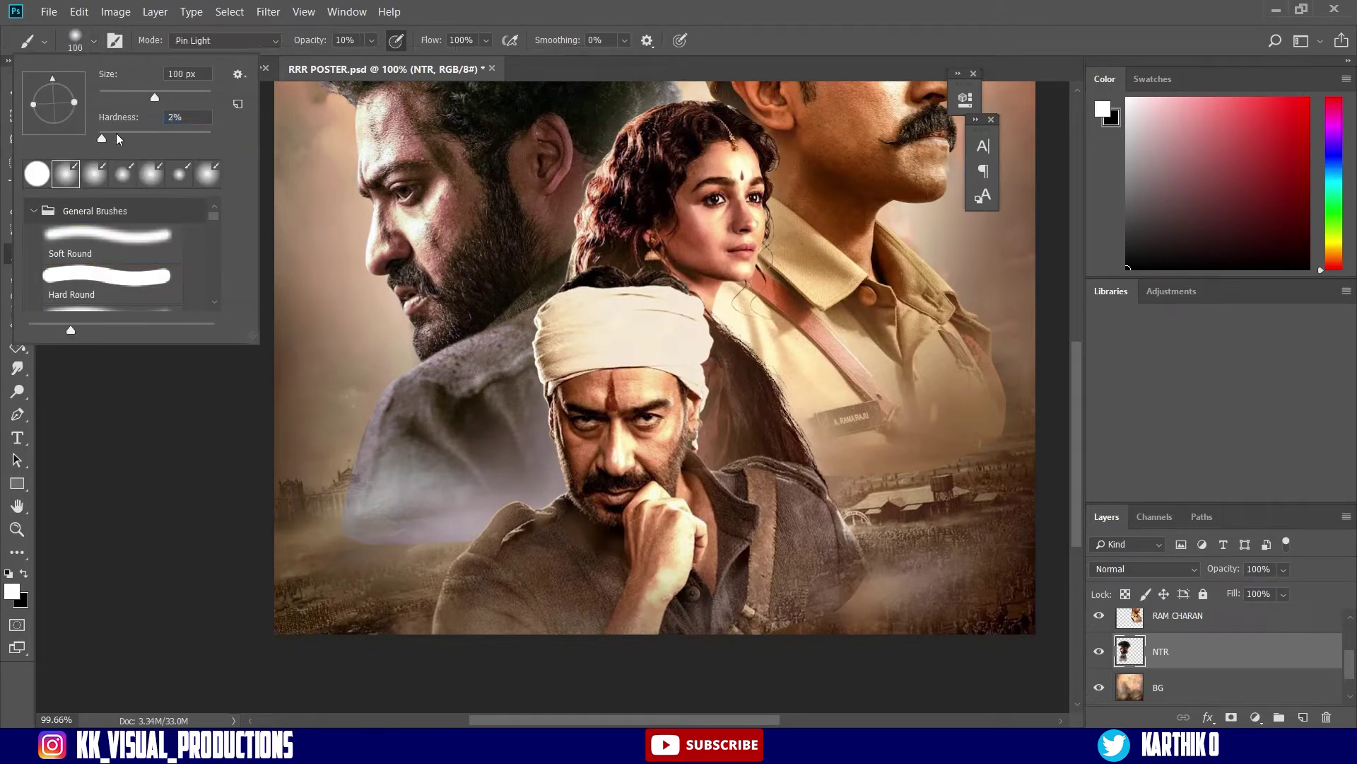
left_click(588, 74)
left_click_drag(310, 43, 316, 42)
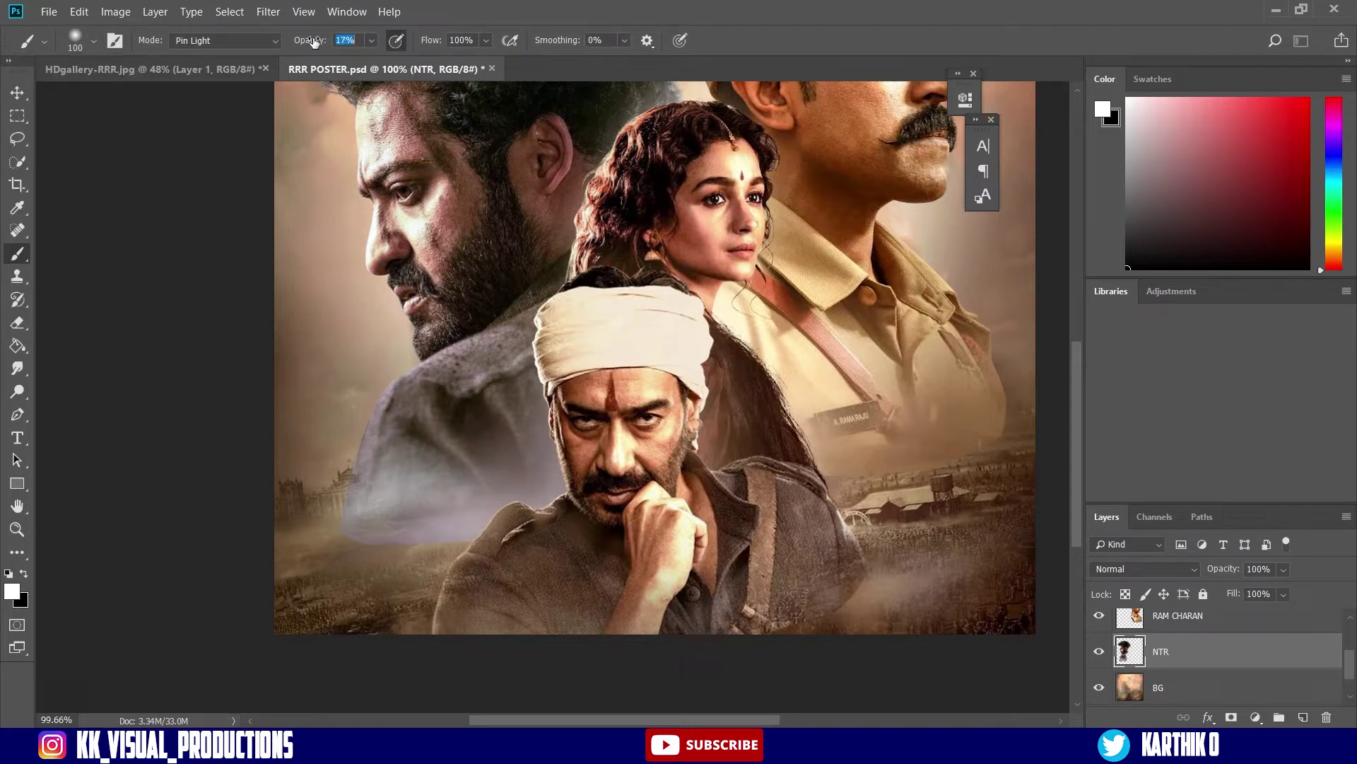
key("bracketright")
key("bracketright")
key("bracketright")
key("bracketright")
Fade the lower edge of the bearded man's jacket into the background with a 500 px Eraser at 10% opacity.
key("e")
key("bracketright")
key("bracketright")
left_click_drag(238, 41, 166, 40)
mouse_move(407, 641)
left_mouse_down()
mouse_move(328, 588)
mouse_move(570, 616)
mouse_move(635, 600)
mouse_move(503, 569)
left_mouse_up()
On the RAM CHARAN layer, blend the lower edge of the officer's uniform into the background with a 250 px Eraser.
scroll(498, 562, "up", 1)
scroll(666, 543, "right", 3)
key("alt+bracketright")
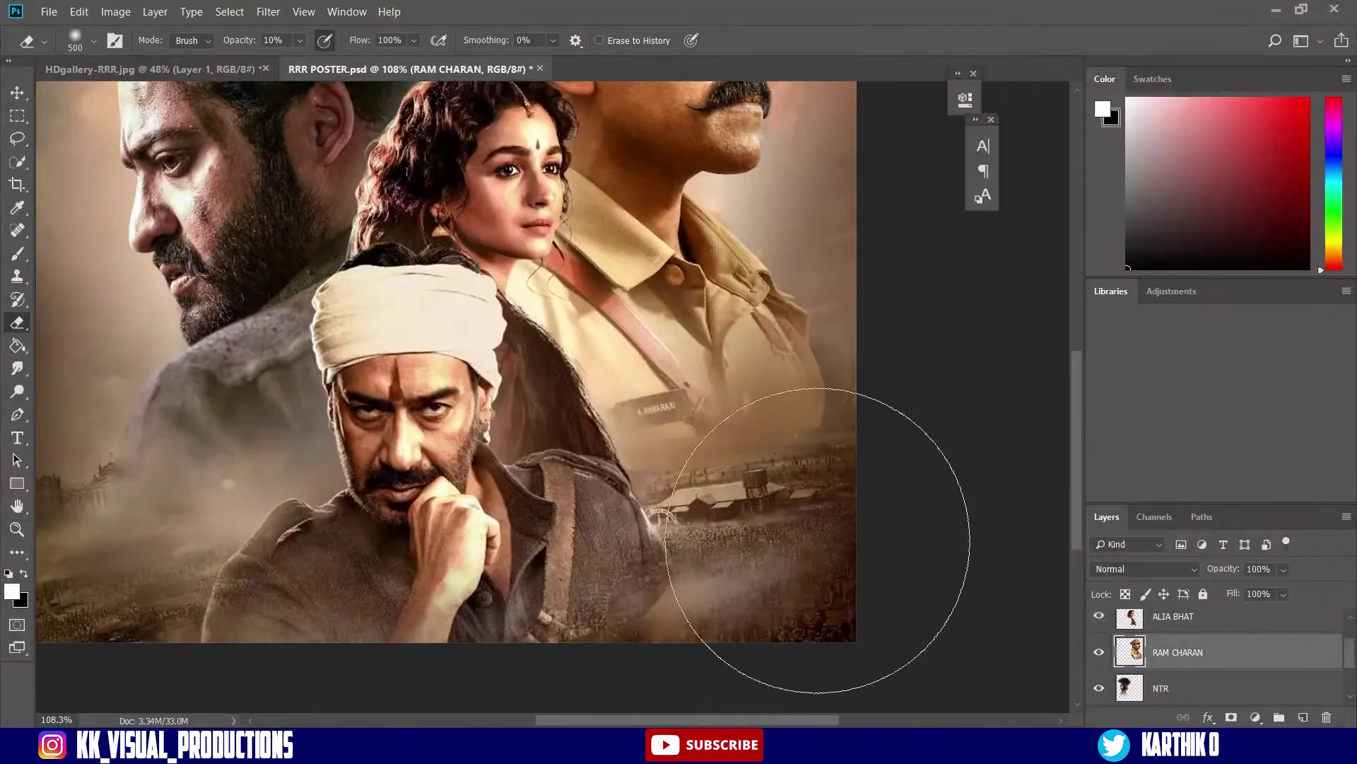
scroll(818, 540, "right", 3)
key("bracketleft")
key("bracketleft")
key("bracketleft")
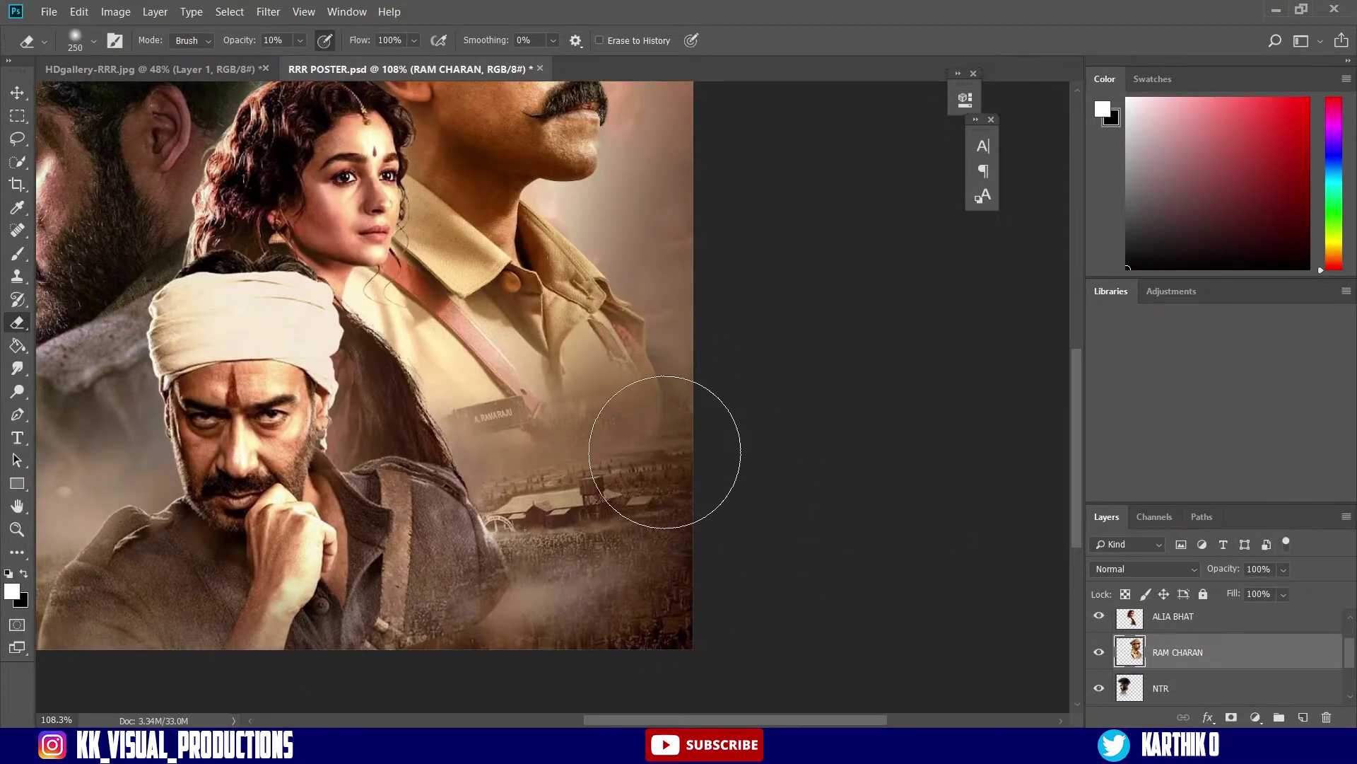
scroll(424, 546, "down", 5)
scroll(1173, 636, "up", 2)
On the AJ layer, soften the lower edge of the turbaned man's jacket with a 125 px Eraser.
left_click(1140, 614)
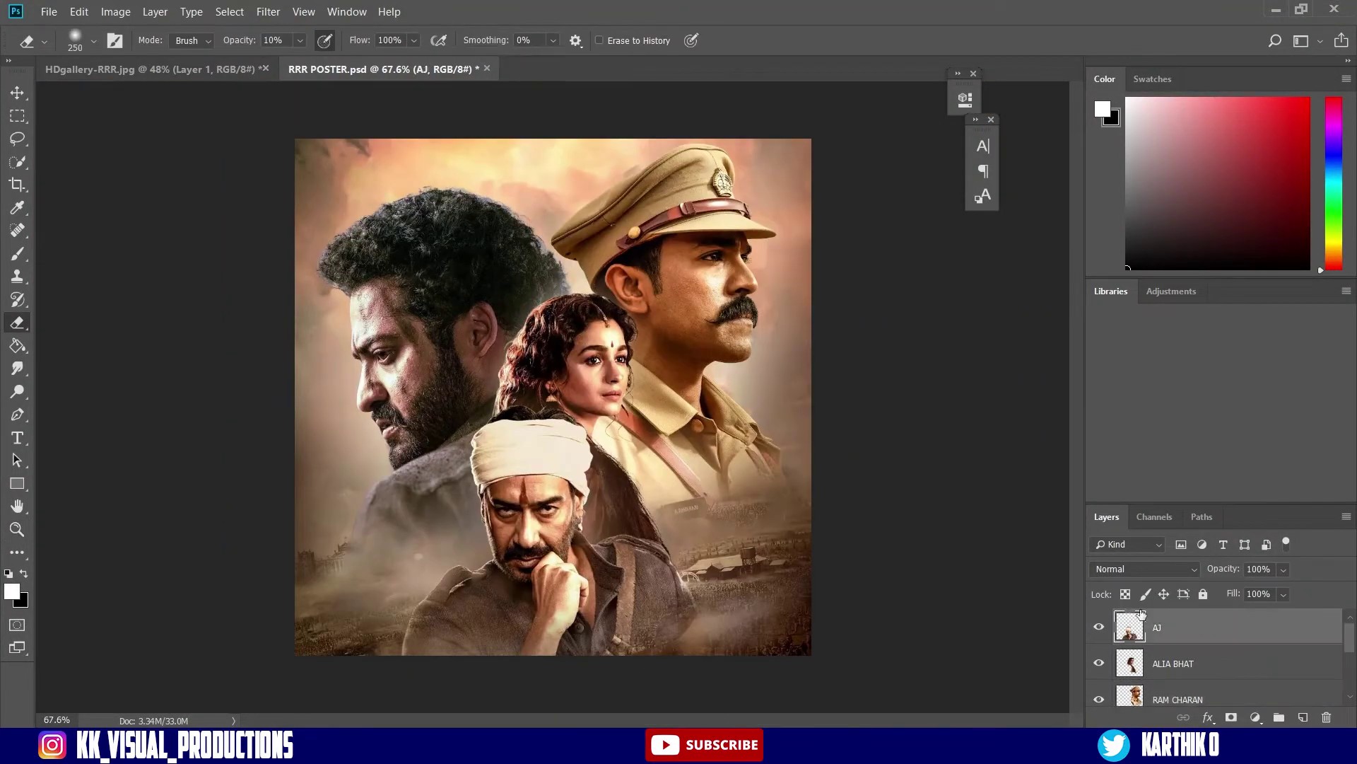
scroll(650, 707, "up", 12)
key("bracketleft")
key("bracketleft")
key("bracketleft")
key("bracketleft")
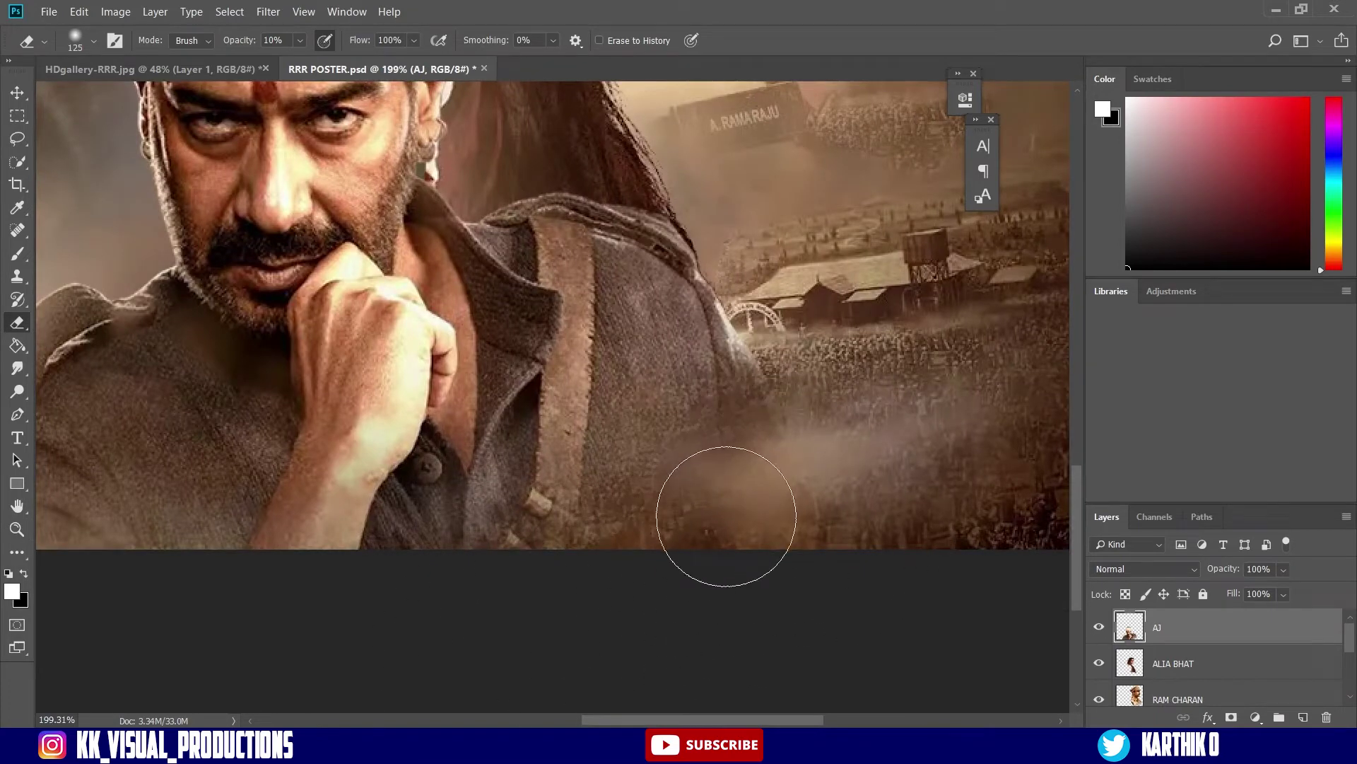
key("ctrl+space")
left_click_drag(666, 462, 538, 461)
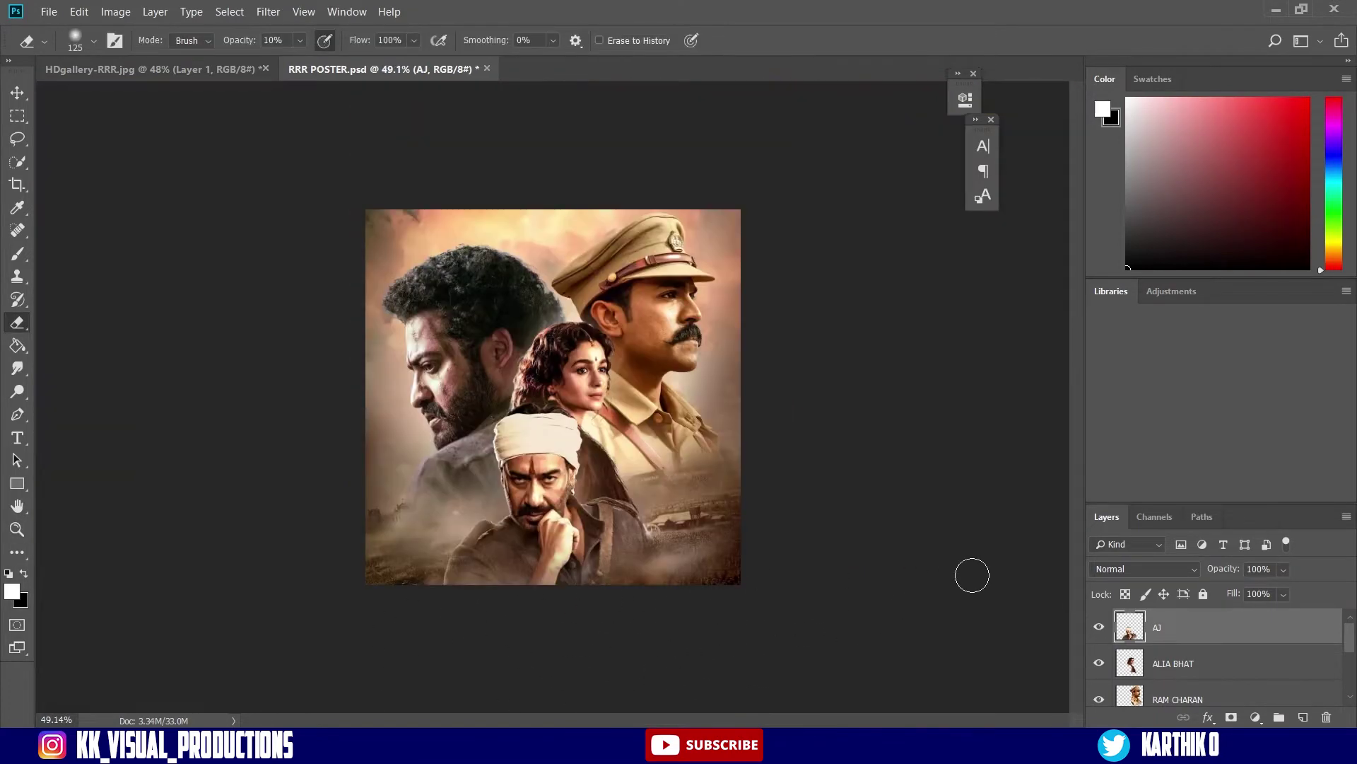
Make the NTR layer active and examine the bearded man's hair and face up close.
scroll(1197, 649, "down", 2)
left_click(1208, 660)
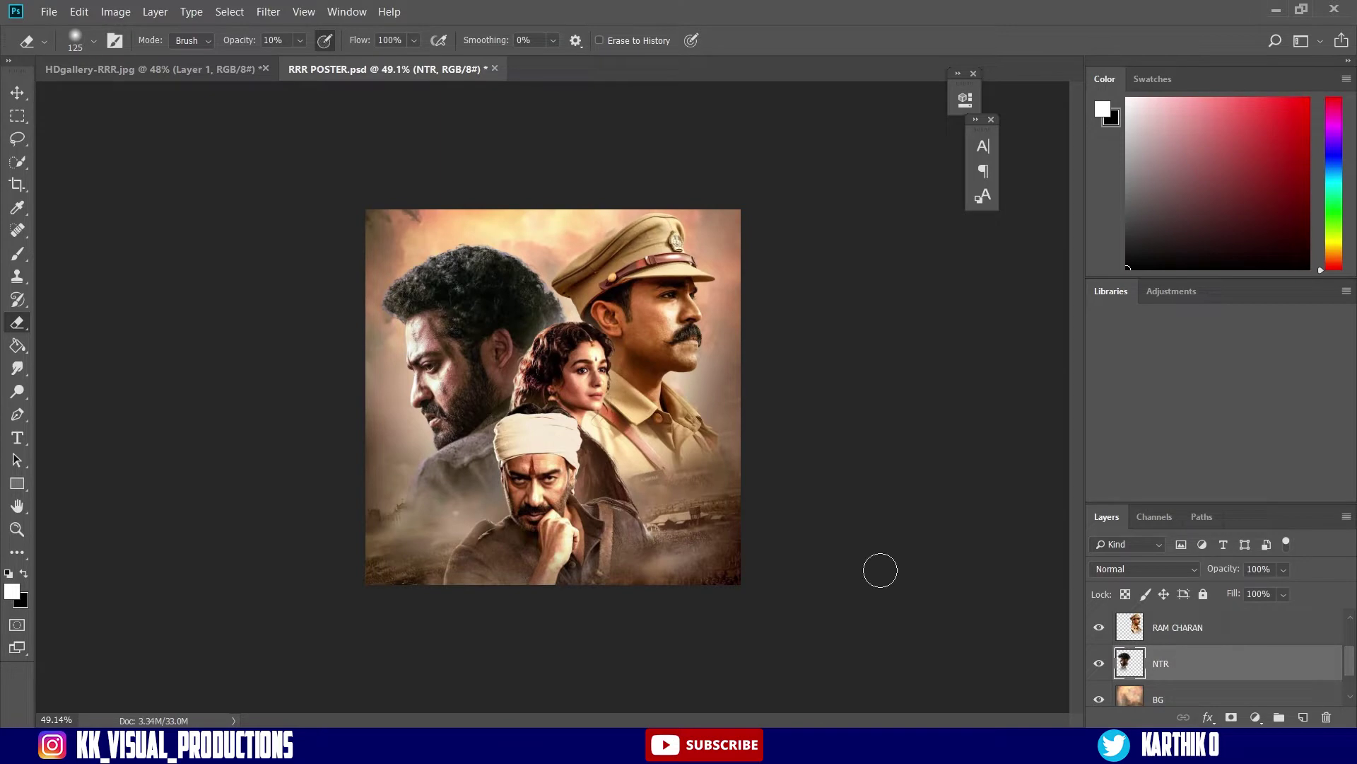
key("z")
mouse_move(458, 420)
left_mouse_down()
mouse_move(511, 398)
mouse_move(691, 436)
mouse_move(682, 396)
mouse_move(661, 396)
mouse_move(686, 395)
left_mouse_up()
key("z")
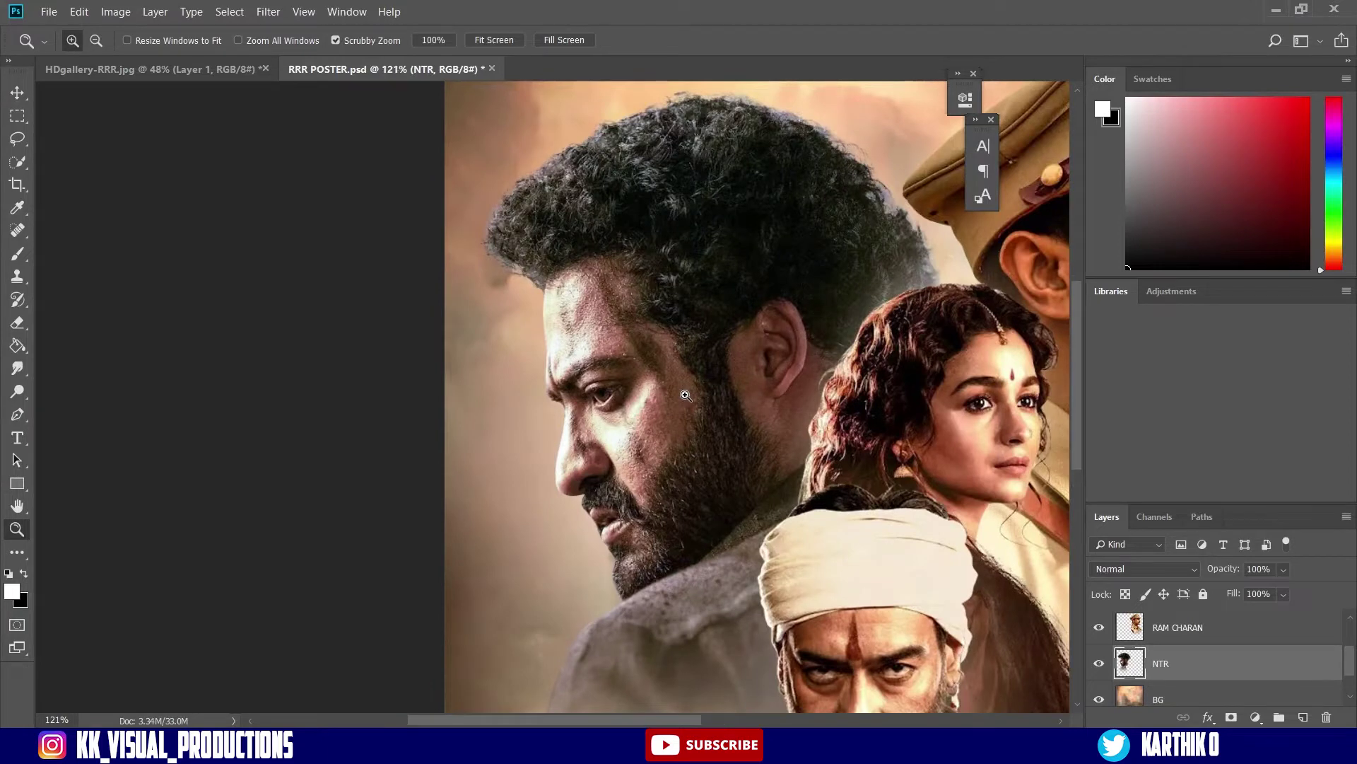
left_click_drag(690, 343, 604, 309)
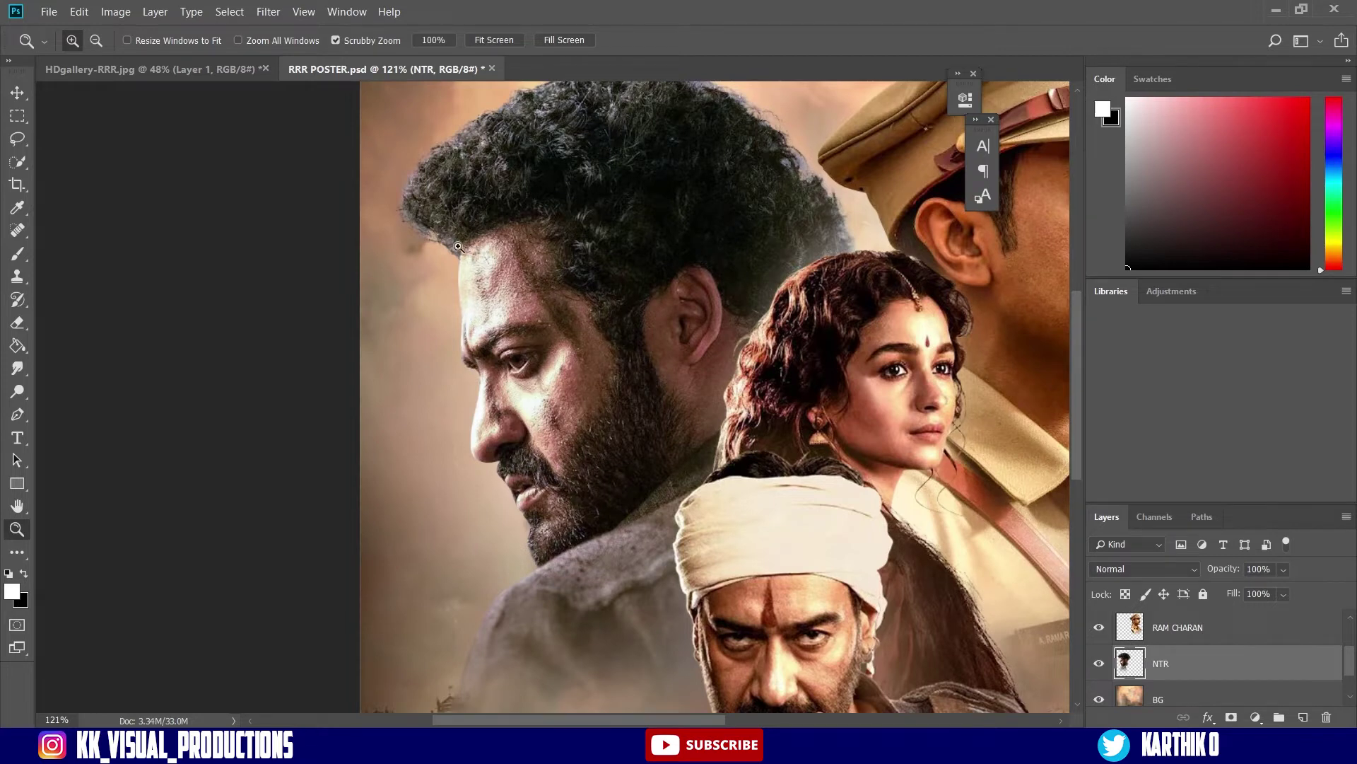
left_click_drag(615, 386, 555, 389)
Add a Solid Color fill layer in blue 3399ff directly above the NTR layer.
left_click(1256, 717)
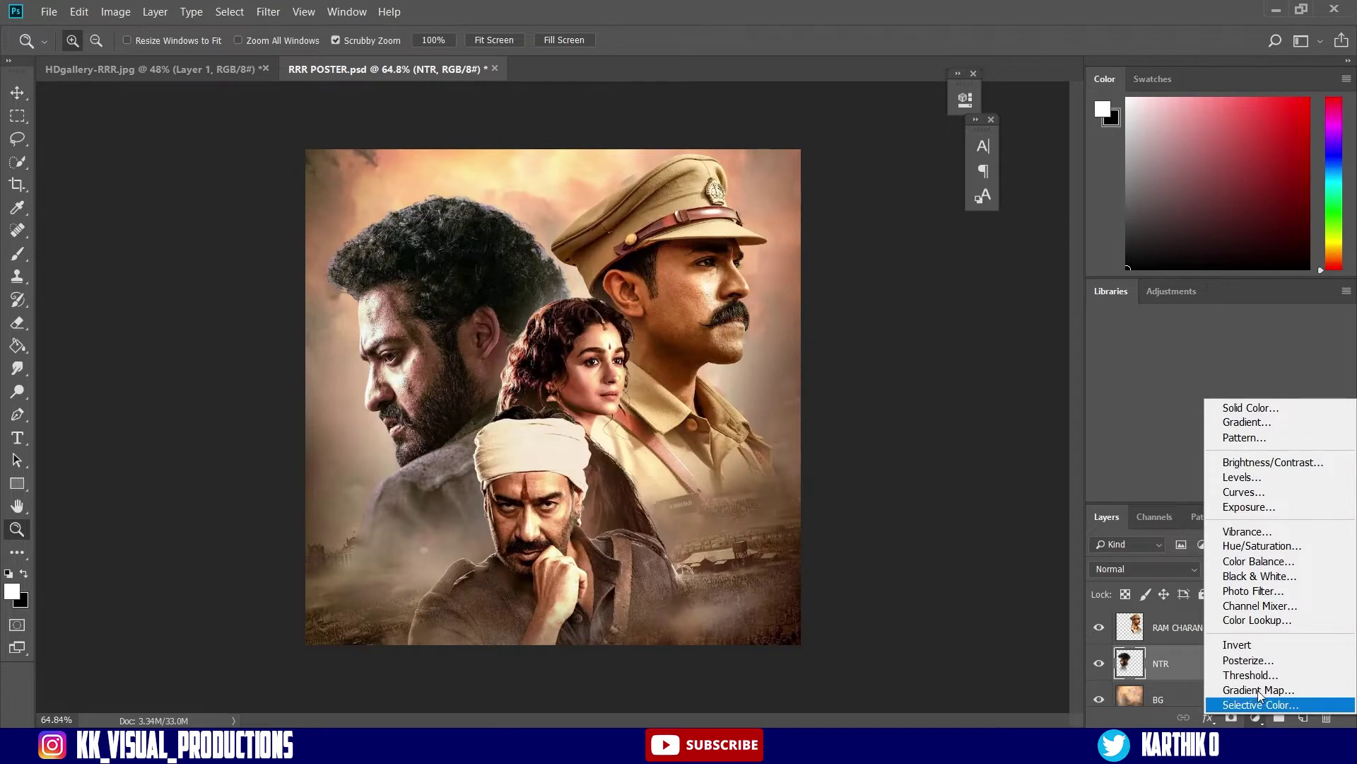
left_click(1282, 407)
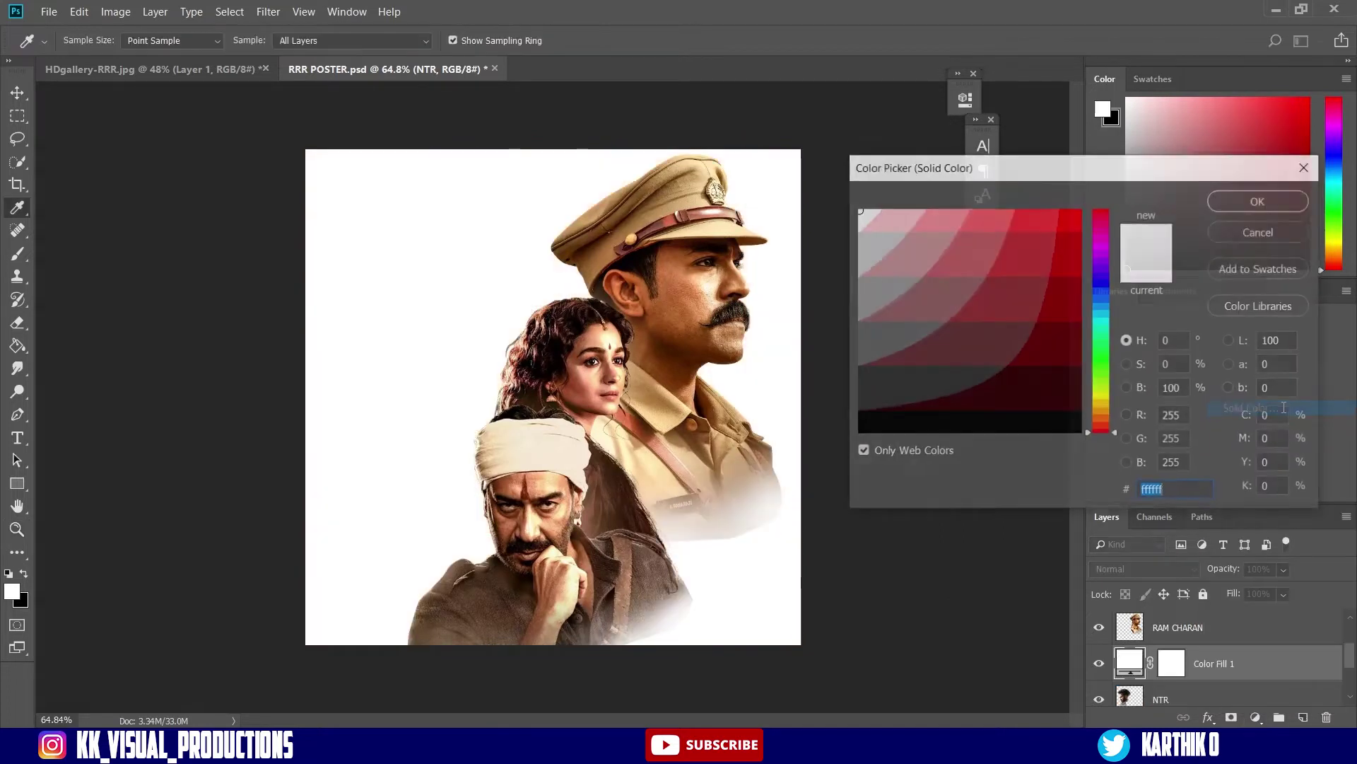
left_click(1105, 298)
left_click(1003, 223)
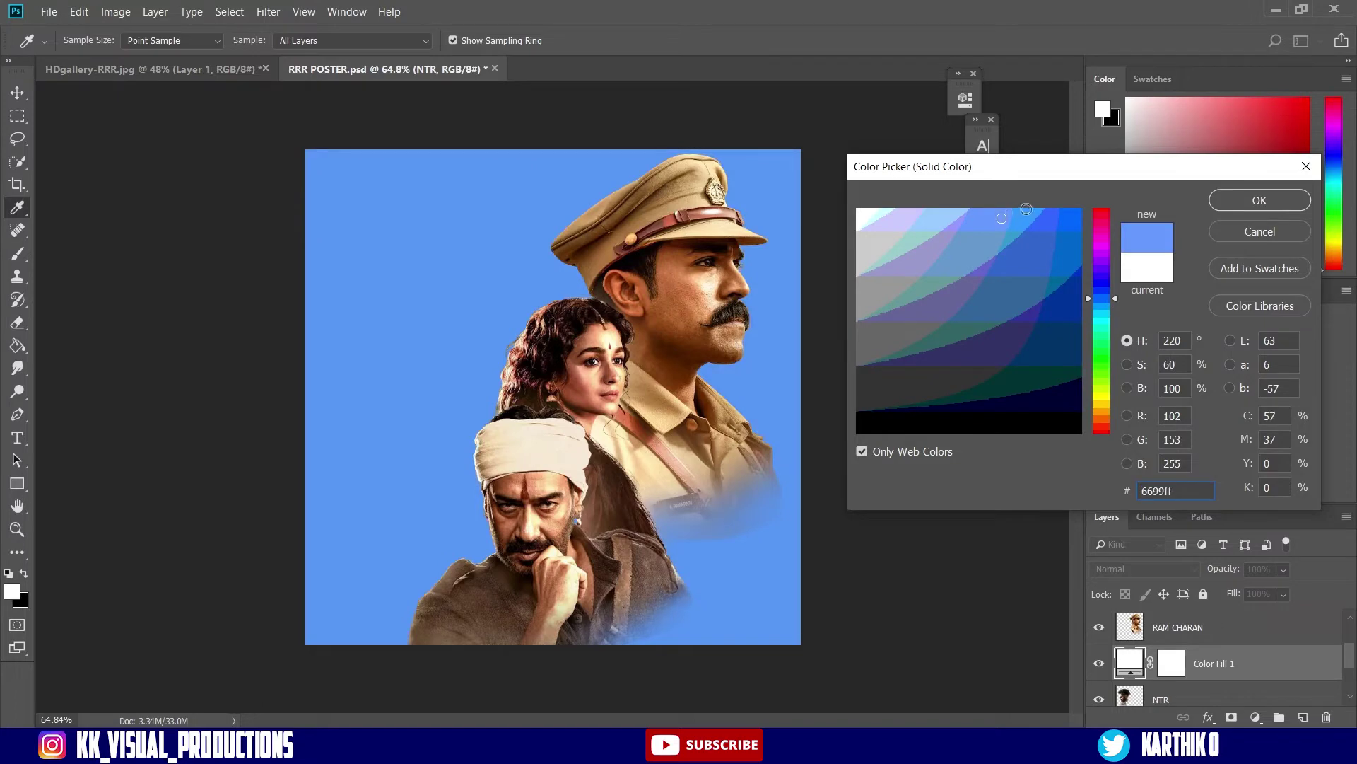
left_click_drag(1050, 214, 1030, 204)
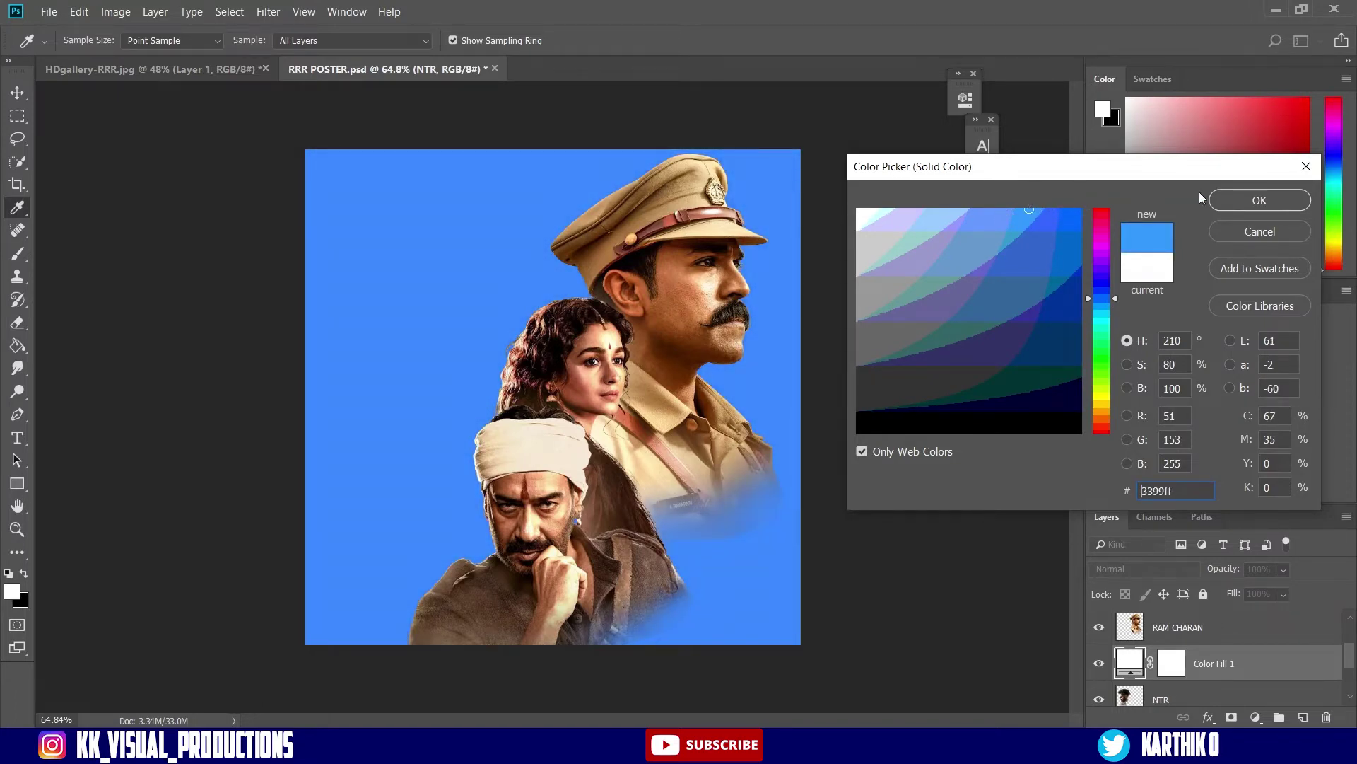
key("z")
left_click(1230, 201)
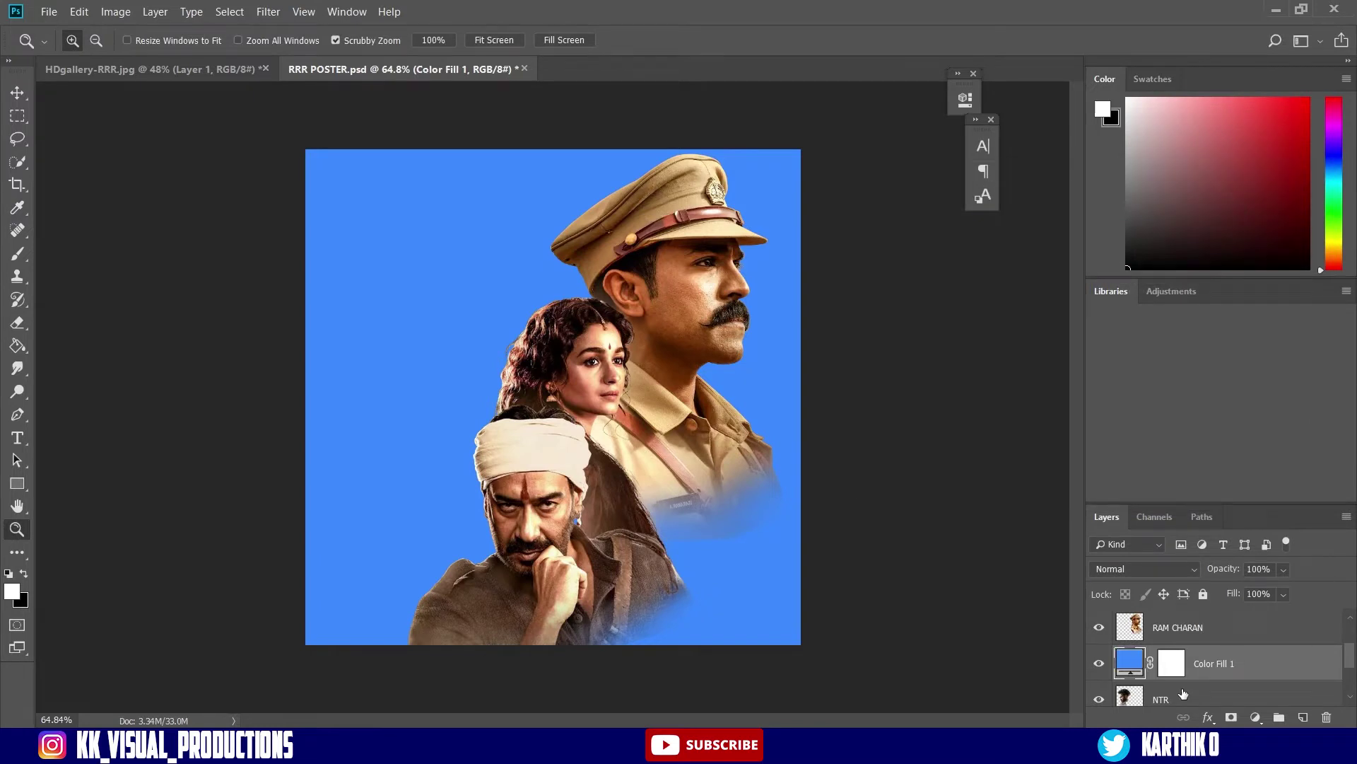
Clip the blue fill layer to the NTR layer and invert its mask to black.
scroll(1220, 673, "down", 1)
key("alt")
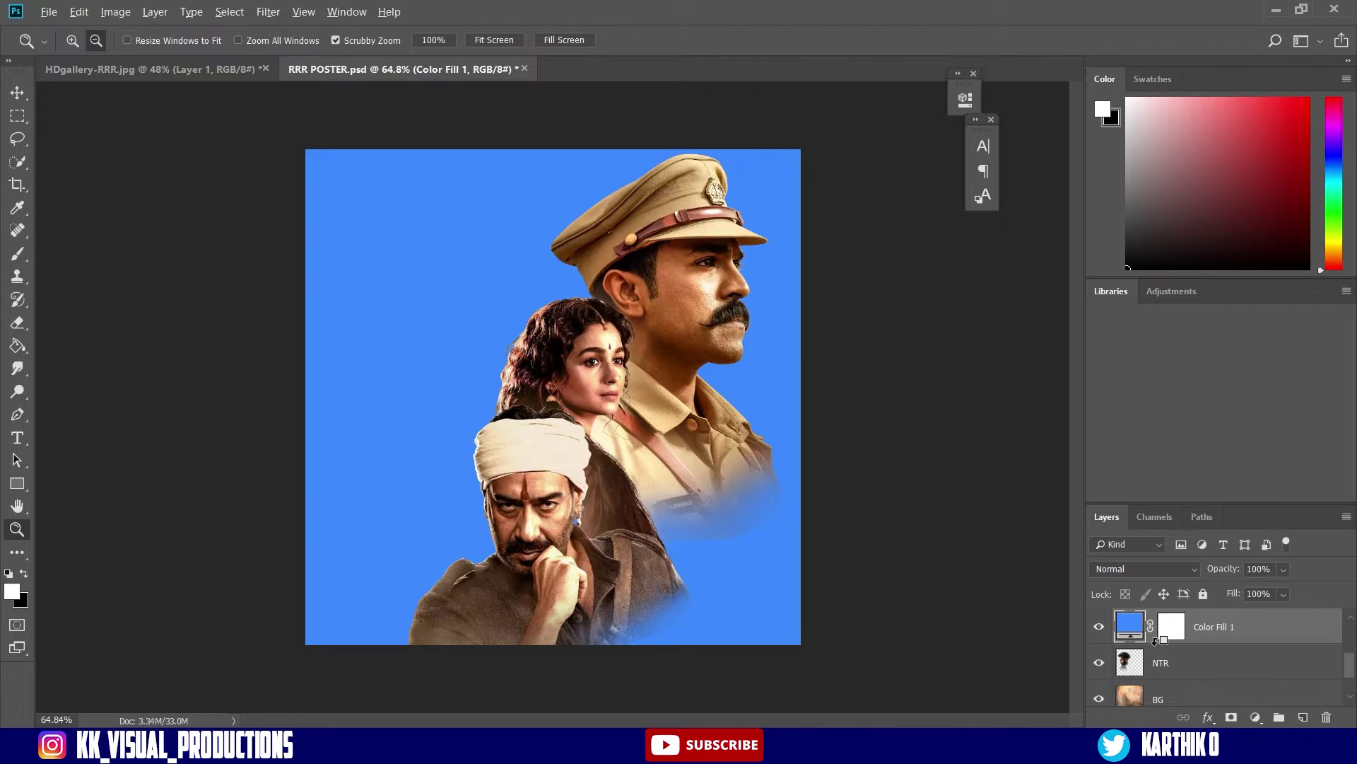
left_click(1155, 641, "alt")
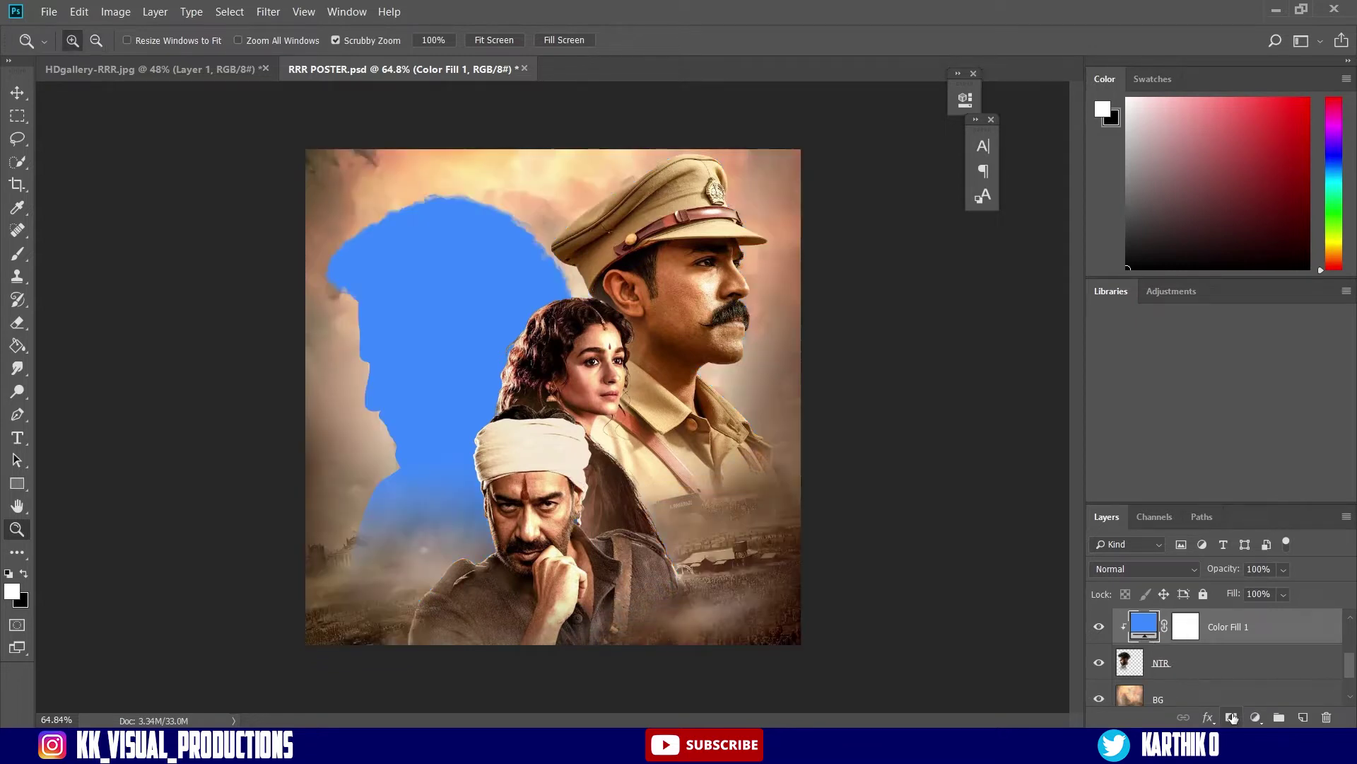
left_click(1188, 626)
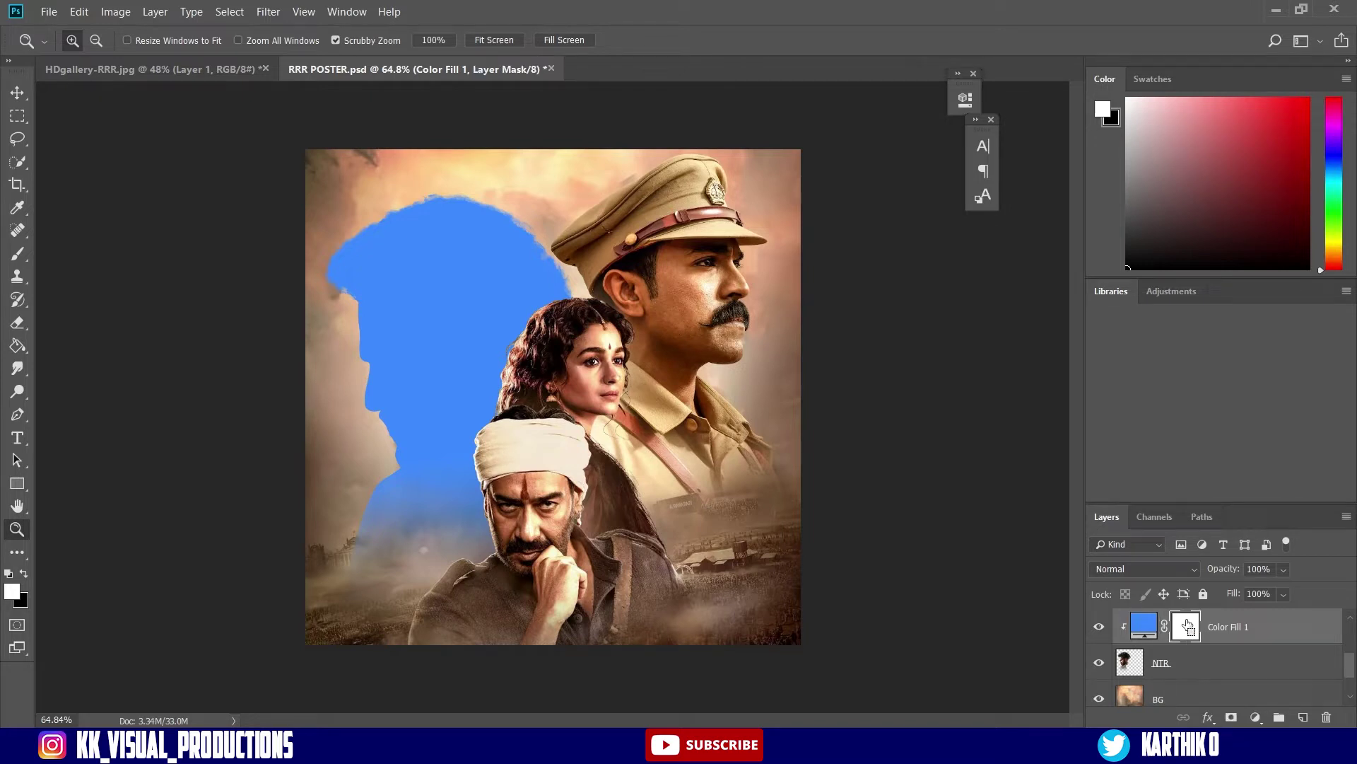
key("ctrl+i")
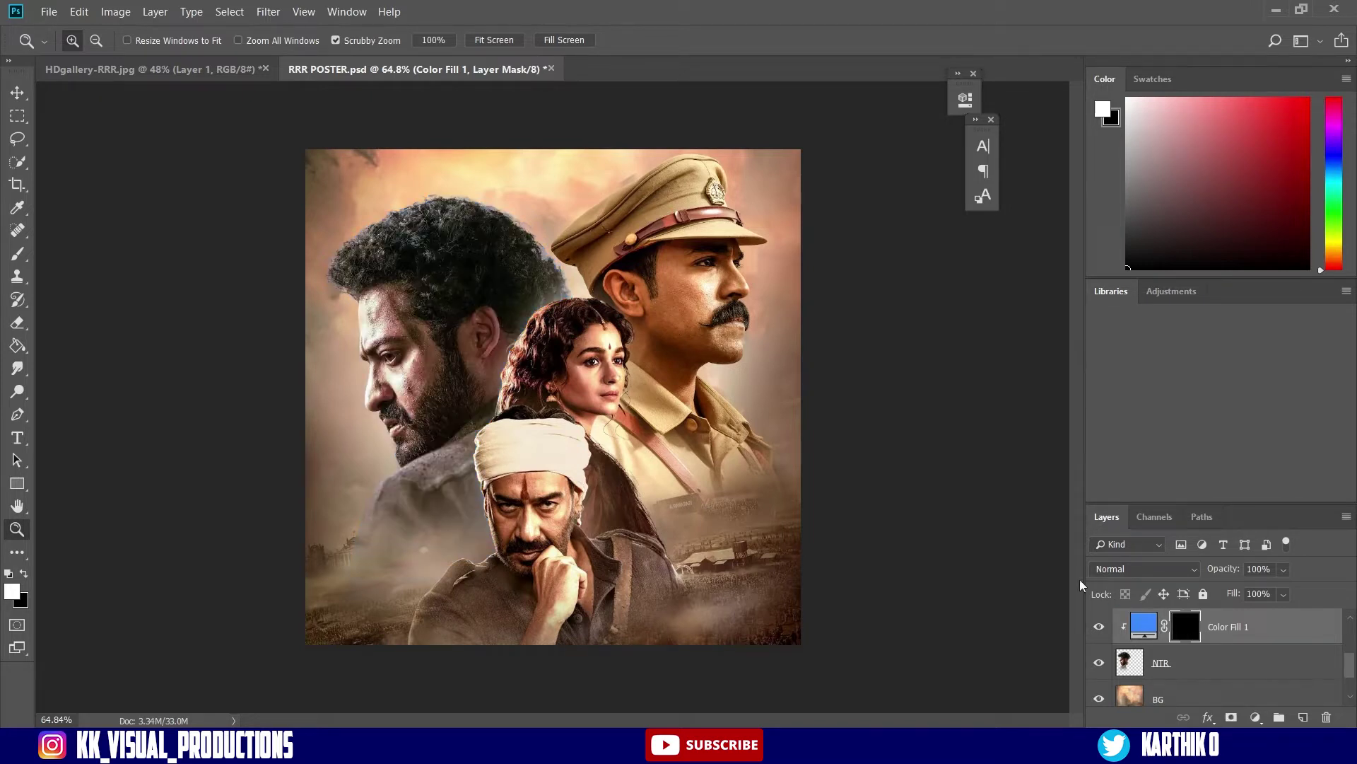
Try brushing blue light onto the bearded man's face through the fill mask with a 250 px brush at 17% opacity.
left_click(459, 369)
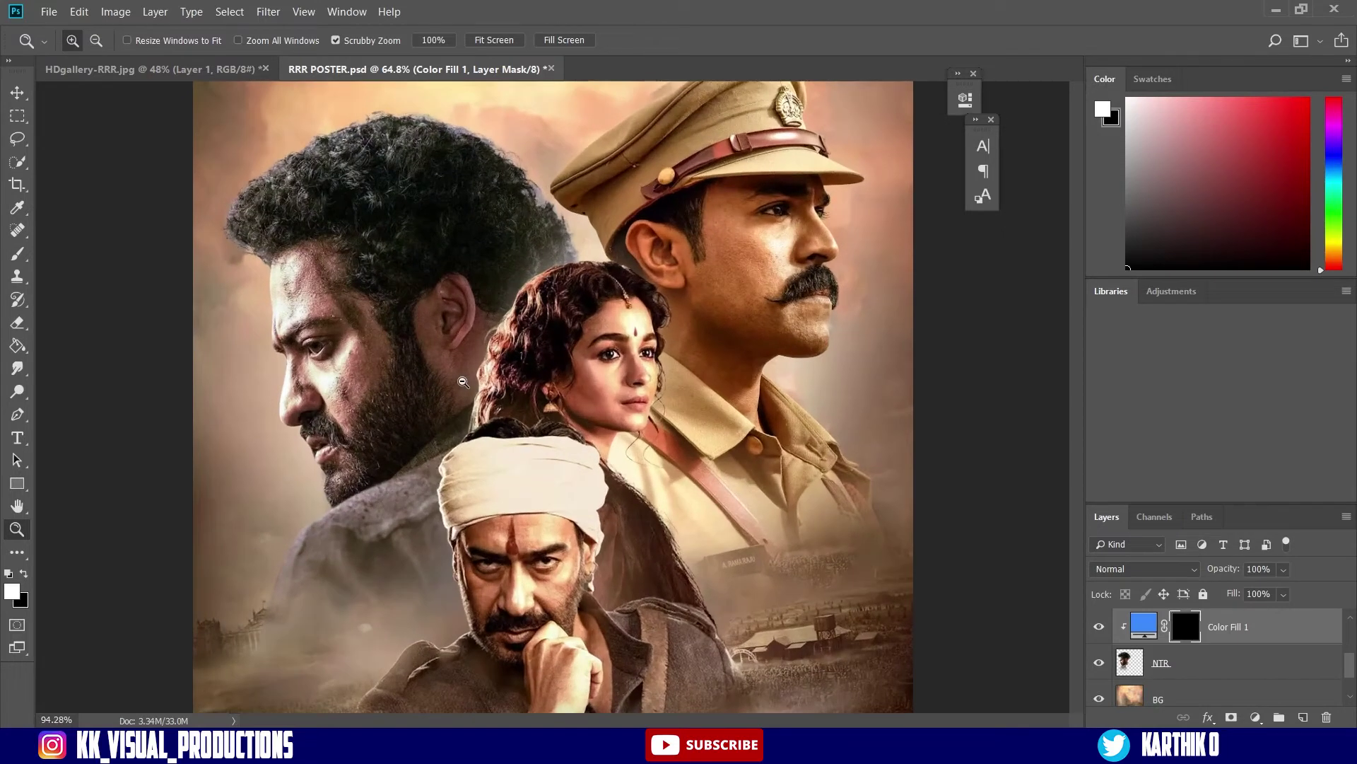
left_click(17, 253)
left_click_drag(423, 382, 609, 370)
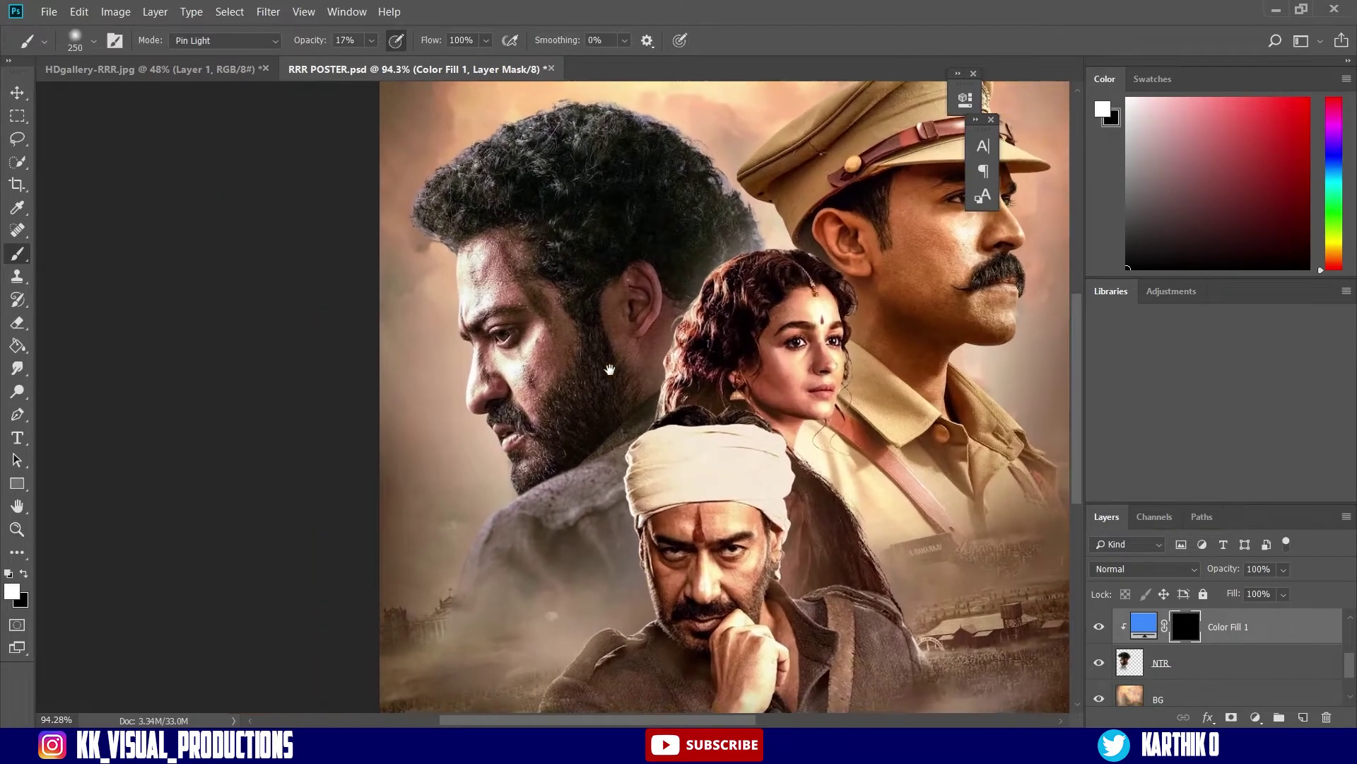
left_click_drag(423, 283, 478, 461)
left_click_drag(456, 318, 516, 516)
key("ctrl+z")
key("ctrl+alt+z")
Paint blue light down the bearded man's forehead and nose on the fill mask with a 150 px brush at 15% opacity.
left_click(520, 374, "ctrl")
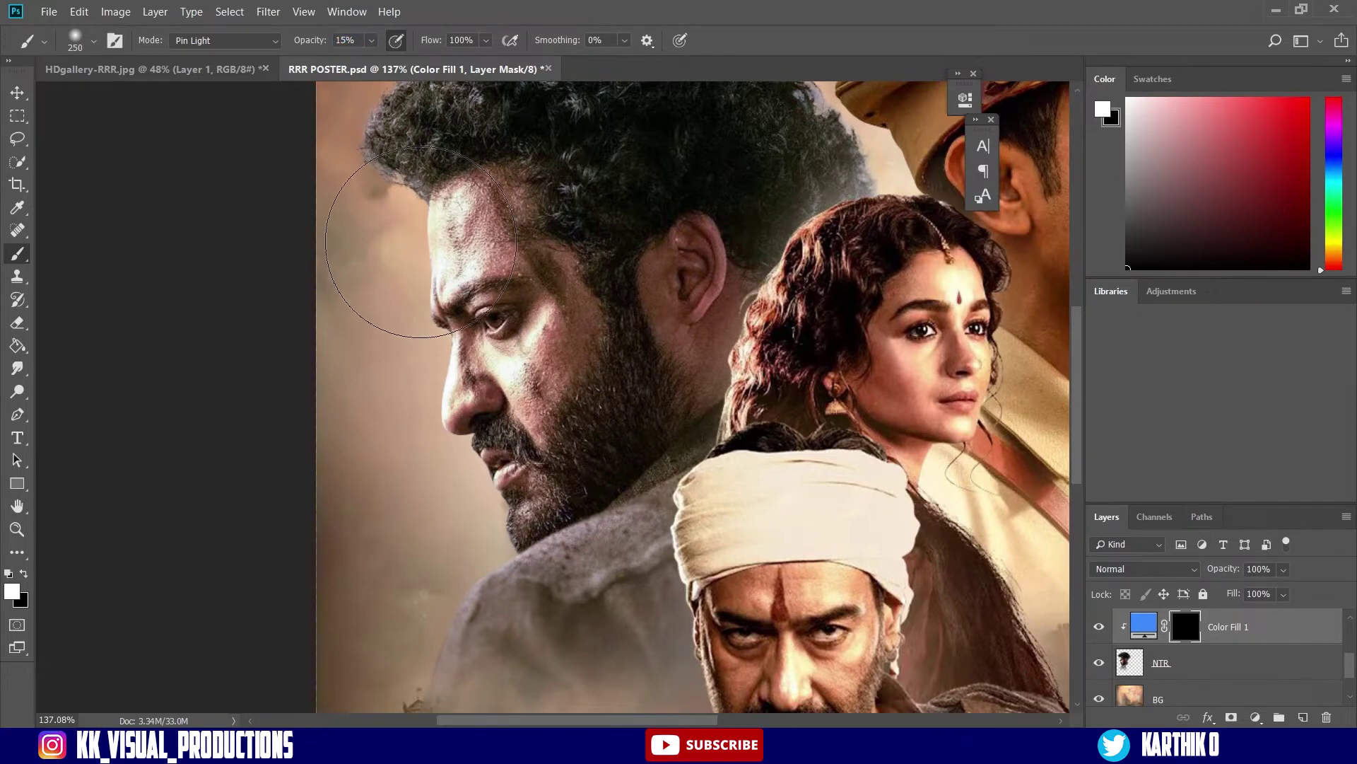
key("z")
mouse_move(515, 357)
left_mouse_down()
mouse_move(489, 360)
mouse_move(551, 359)
left_mouse_up()
key("b")
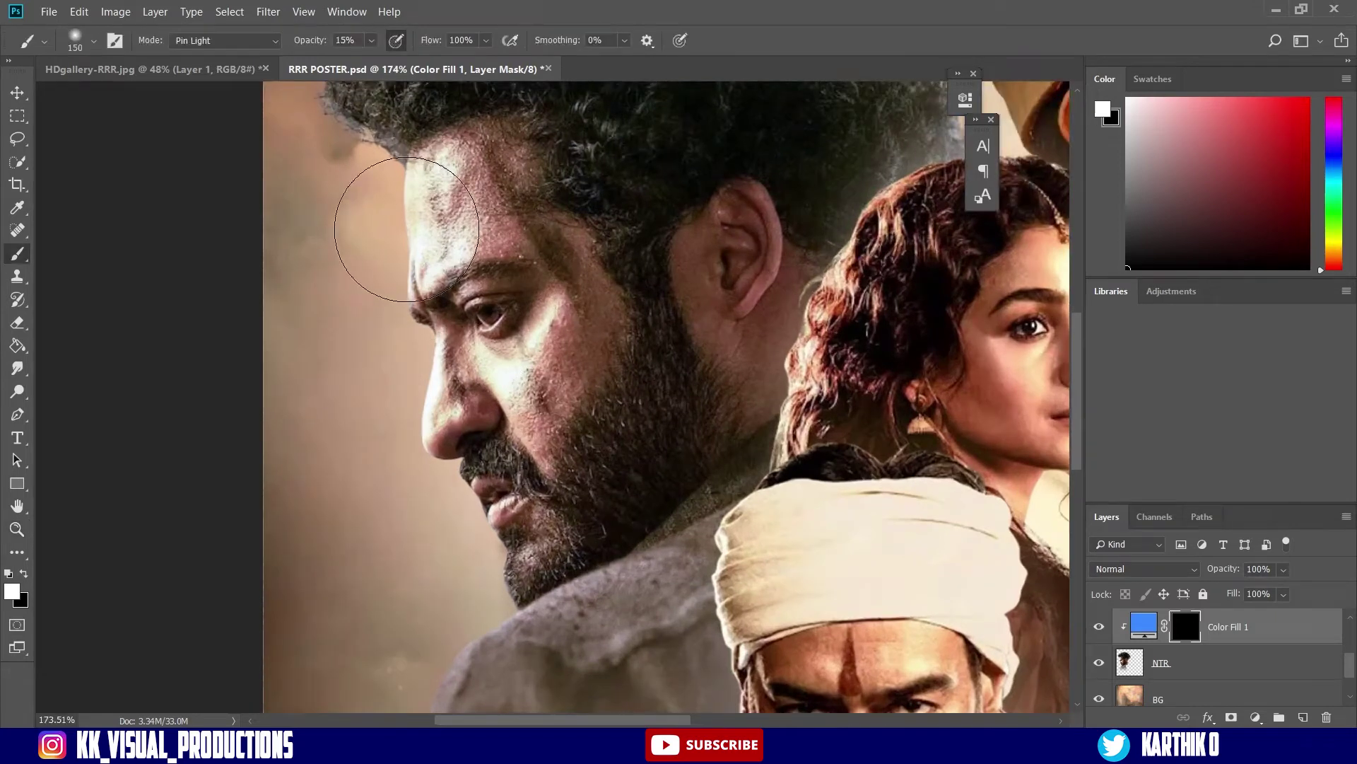
mouse_move(418, 203)
left_mouse_down()
mouse_move(368, 220)
mouse_move(359, 299)
mouse_move(388, 392)
mouse_move(398, 382)
mouse_move(387, 418)
mouse_move(378, 369)
mouse_move(387, 408)
left_mouse_up()
Extend the blue light over the bearded man's cheek and nose with a smaller brush of about 50 px.
key("z")
left_click_drag(519, 322, 575, 327)
key("b")
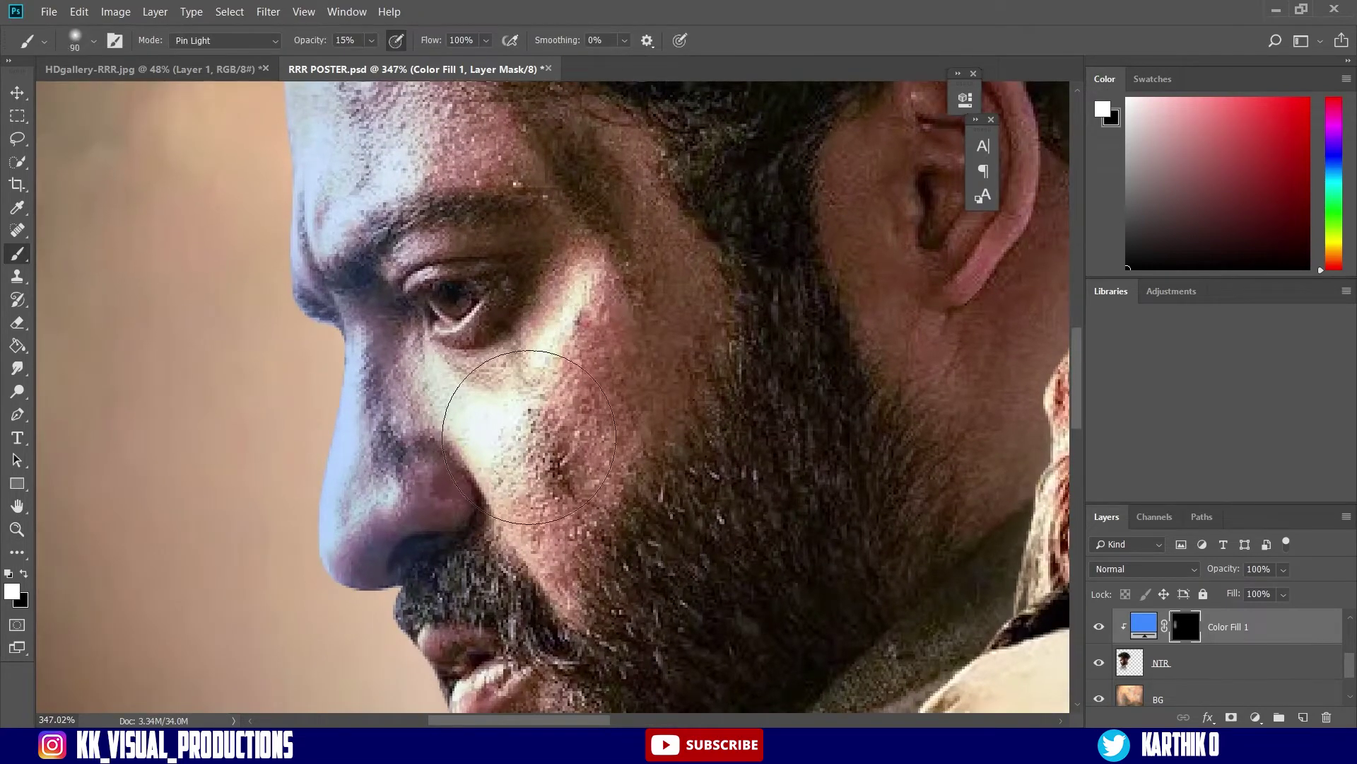
key("bracketleft")
mouse_move(487, 421)
left_mouse_down()
mouse_move(520, 402)
mouse_move(548, 334)
mouse_move(464, 430)
mouse_move(514, 508)
left_mouse_up()
left_click_drag(443, 295, 541, 533)
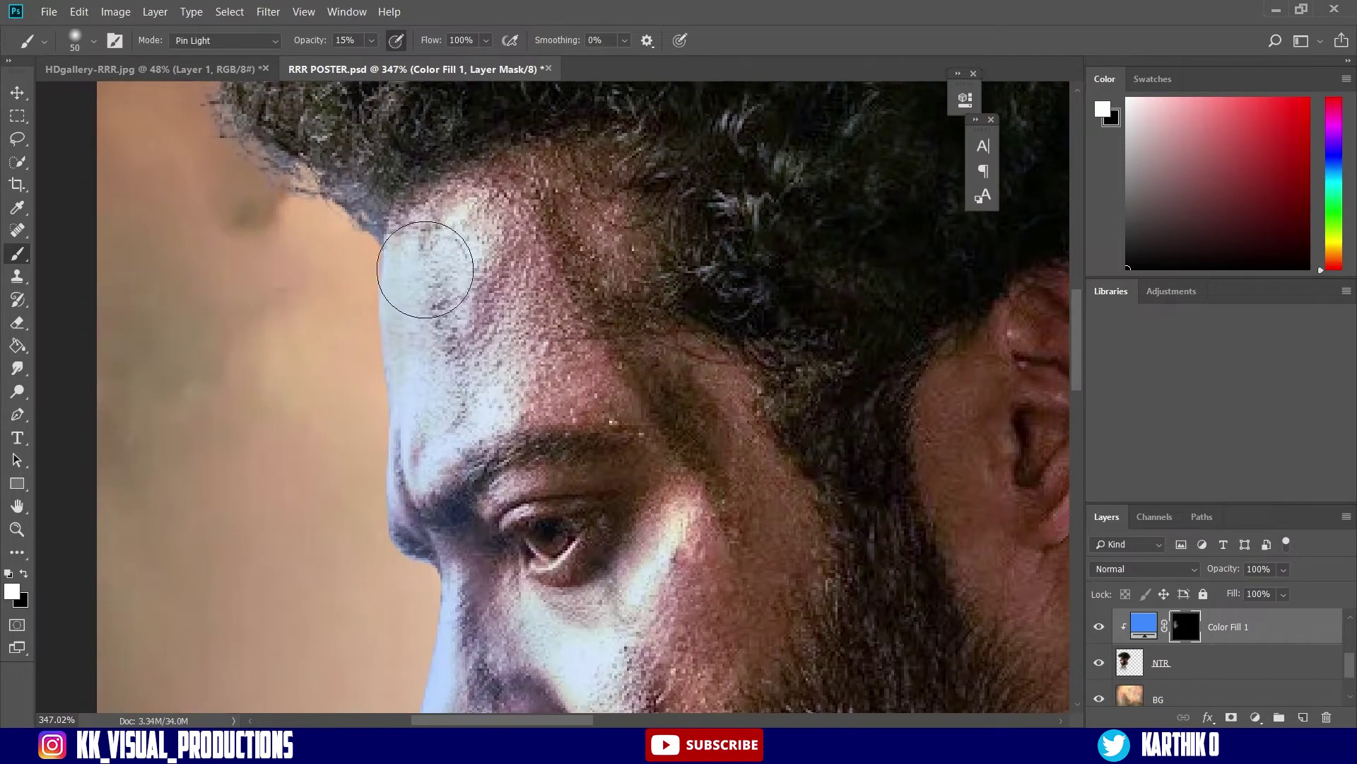
Lower the brush opacity to 8% and build up the blue light across the forehead, around the eye and on the cheek.
key("z")
mouse_move(471, 390)
left_mouse_down()
mouse_move(399, 401)
mouse_move(431, 406)
left_mouse_up()
key("b")
left_click_drag(456, 327, 481, 318)
left_click_drag(303, 38, 309, 41)
mouse_move(509, 337)
left_mouse_down()
mouse_move(478, 367)
mouse_move(484, 382)
mouse_move(495, 378)
mouse_move(467, 319)
left_mouse_up()
mouse_move(559, 472)
left_mouse_down()
mouse_move(554, 503)
mouse_move(516, 524)
left_mouse_up()
key("z")
mouse_move(659, 378)
left_mouse_down()
mouse_move(587, 382)
mouse_move(616, 389)
mouse_move(640, 314)
mouse_move(593, 333)
mouse_move(679, 335)
left_mouse_up()
key("b")
key("z")
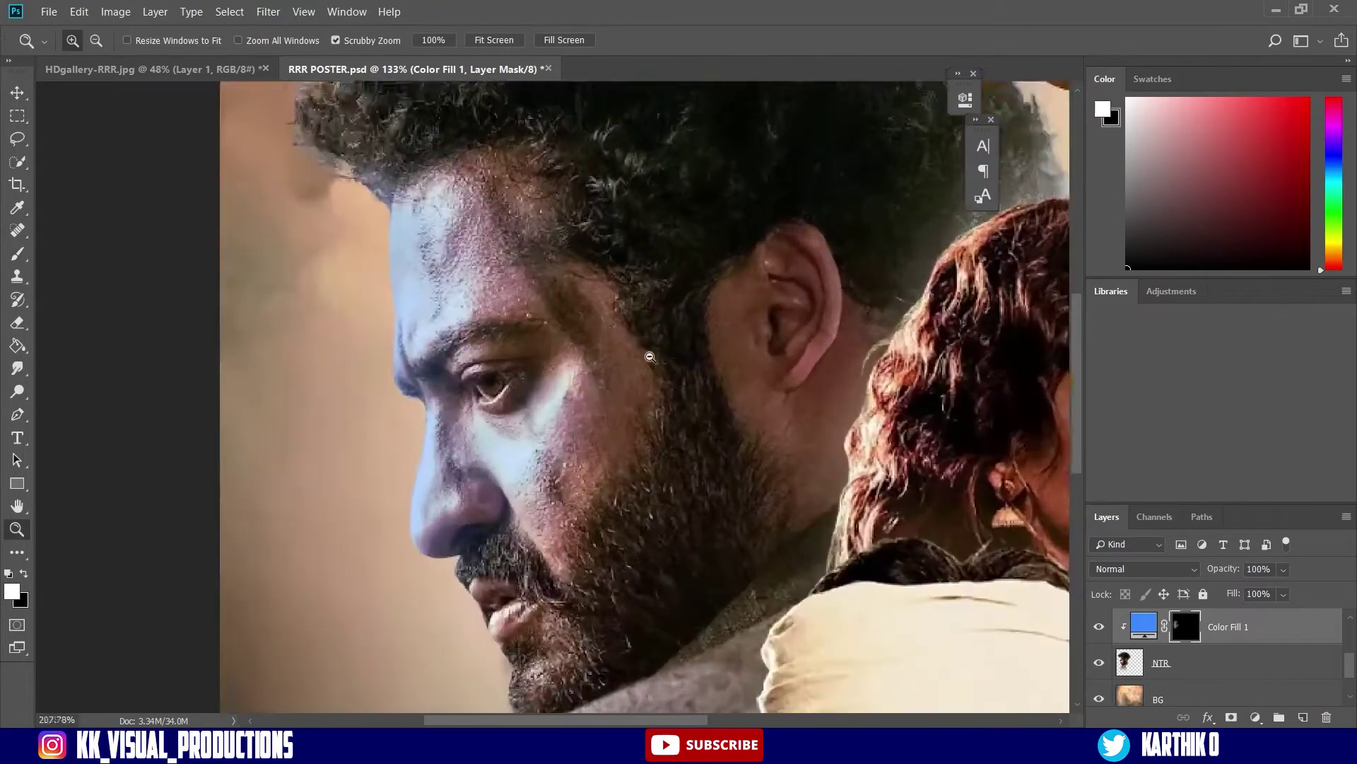
key("b")
mouse_move(496, 388)
left_mouse_down()
mouse_move(607, 463)
mouse_move(524, 376)
mouse_move(527, 350)
mouse_move(480, 326)
left_mouse_up()
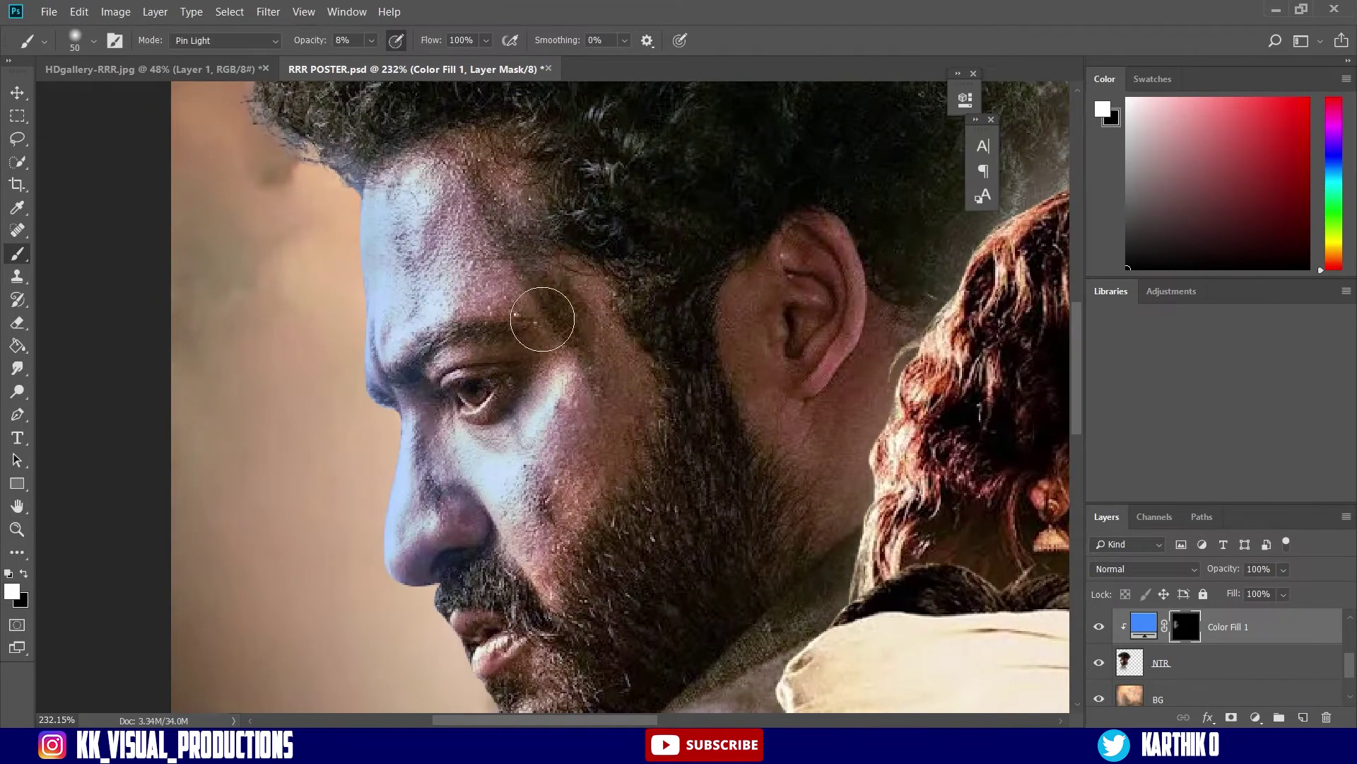
Split the dark Underlying Layer slider in Color Fill 1's Blend If settings so the blue fades out of the shadows.
double_click(1283, 632)
left_click_drag(492, 202, 1154, 116)
left_click_drag(1064, 113, 1112, 94)
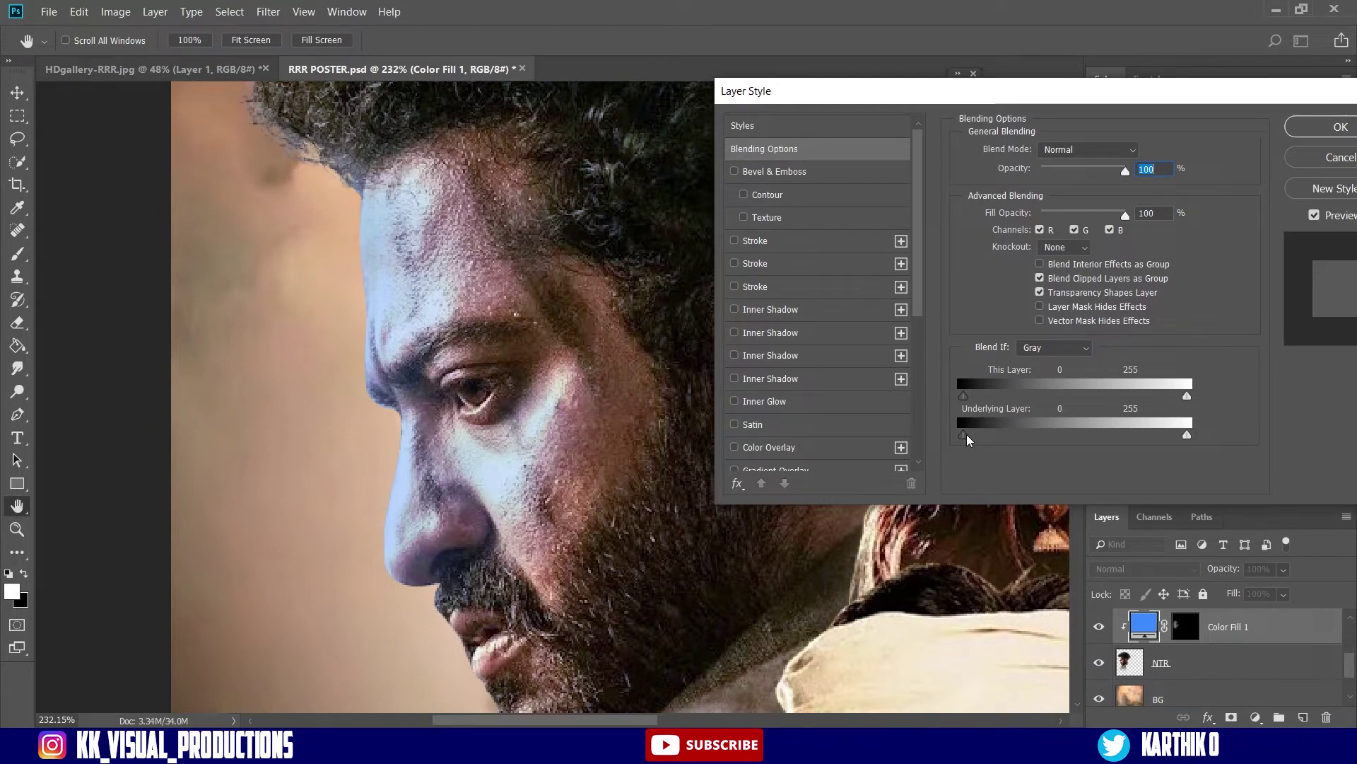
left_click_drag(965, 435, 1030, 435)
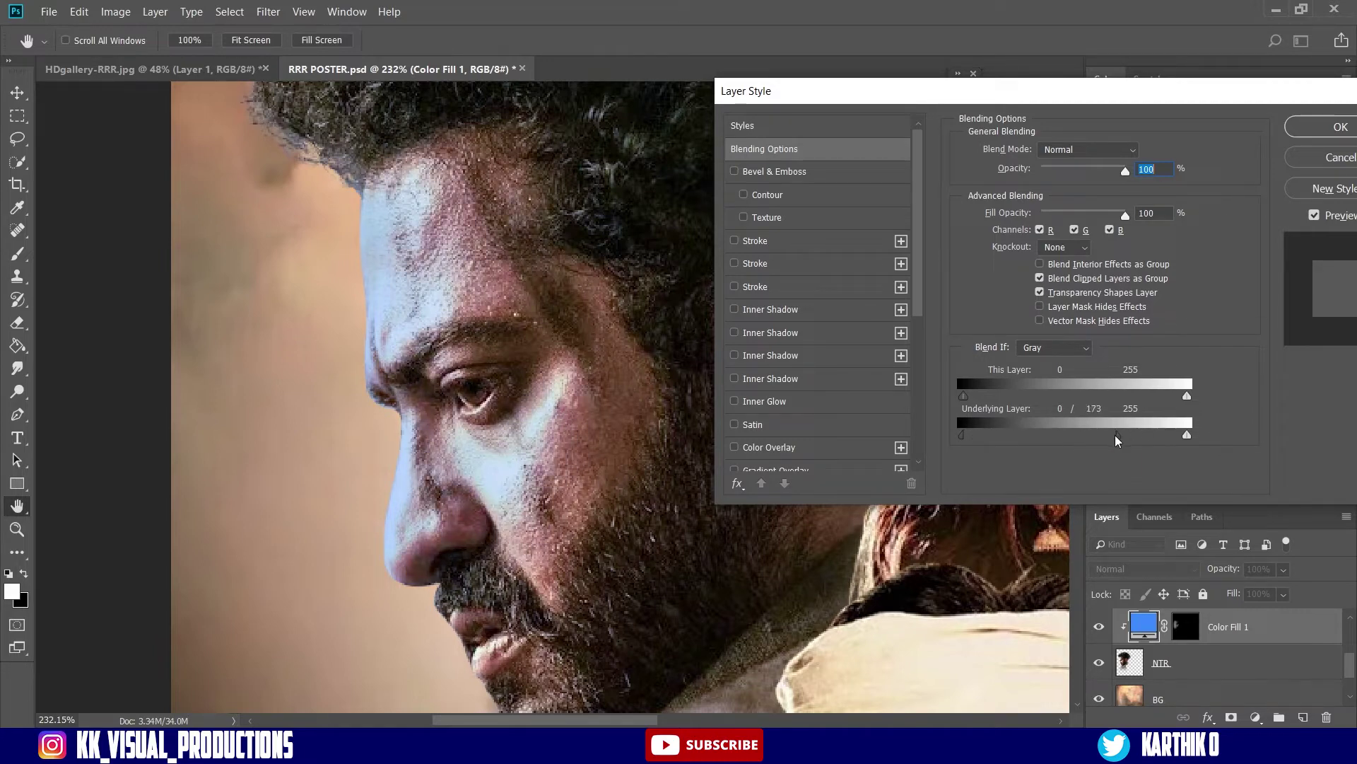
mouse_move(1083, 435)
left_mouse_down()
mouse_move(1131, 423)
mouse_move(956, 430)
mouse_move(1076, 433)
left_mouse_up()
left_click_drag(1067, 426, 1062, 426)
left_click(1330, 138)
Reduce excess blue on the nose and cheek by painting black on Color Fill 1's mask with a 50 px brush at 8% opacity.
key("z")
mouse_move(560, 424)
left_mouse_down()
mouse_move(486, 418)
mouse_move(574, 435)
left_mouse_up()
key("b")
key("z")
key("b")
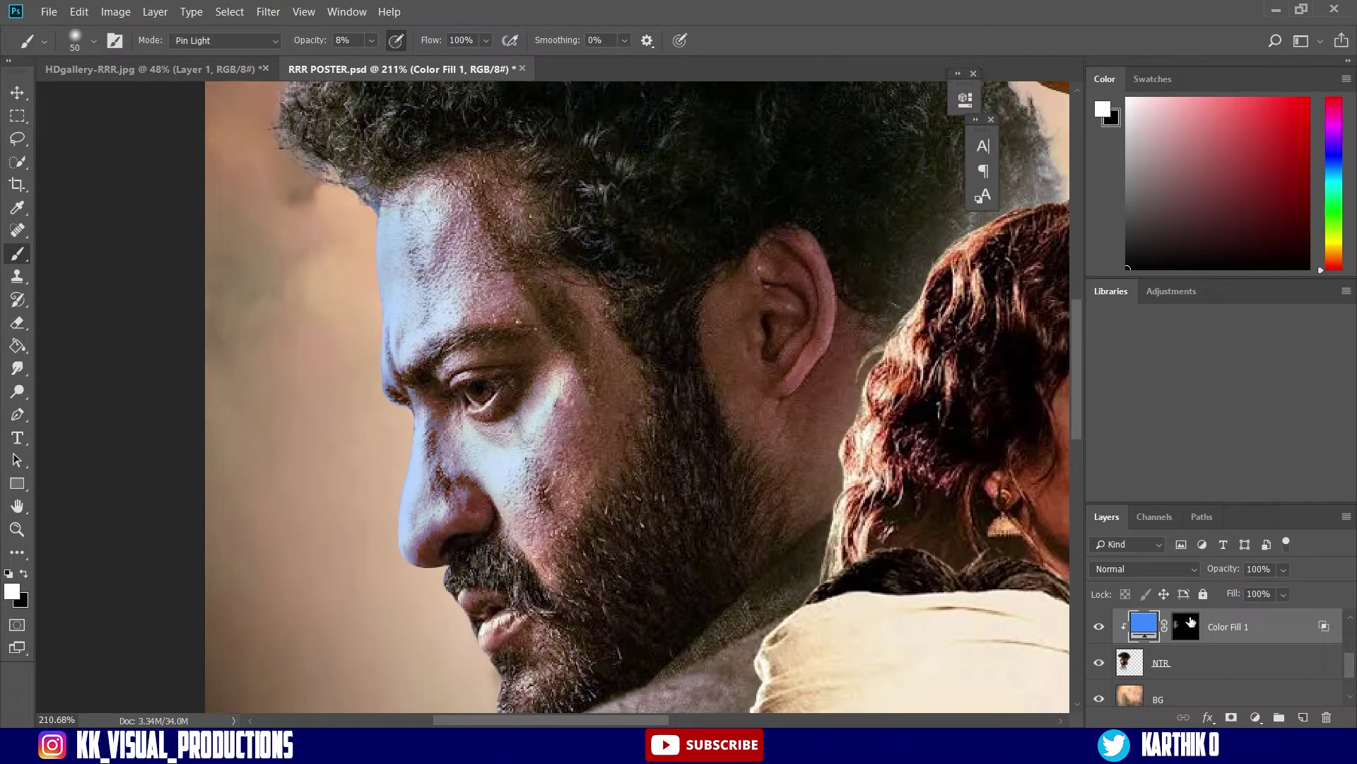
left_click(1188, 625)
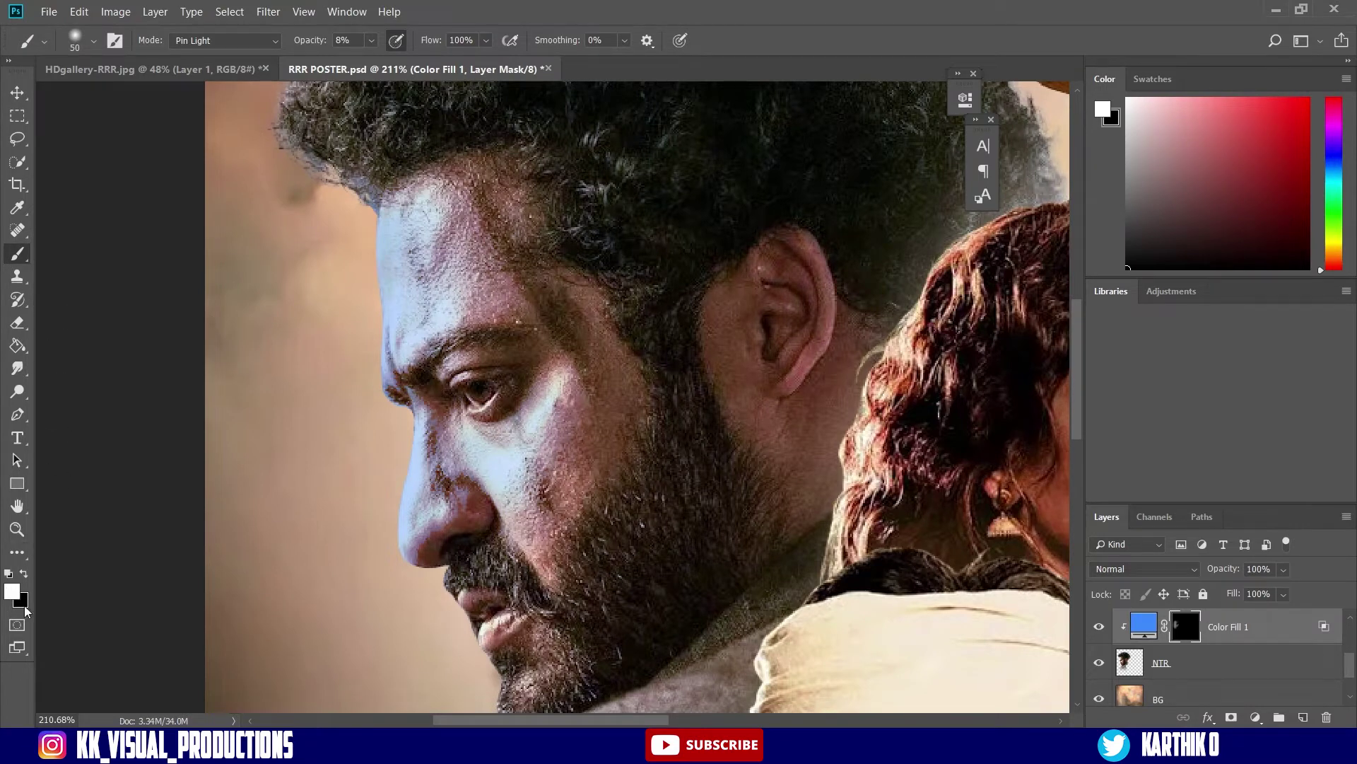
key("x")
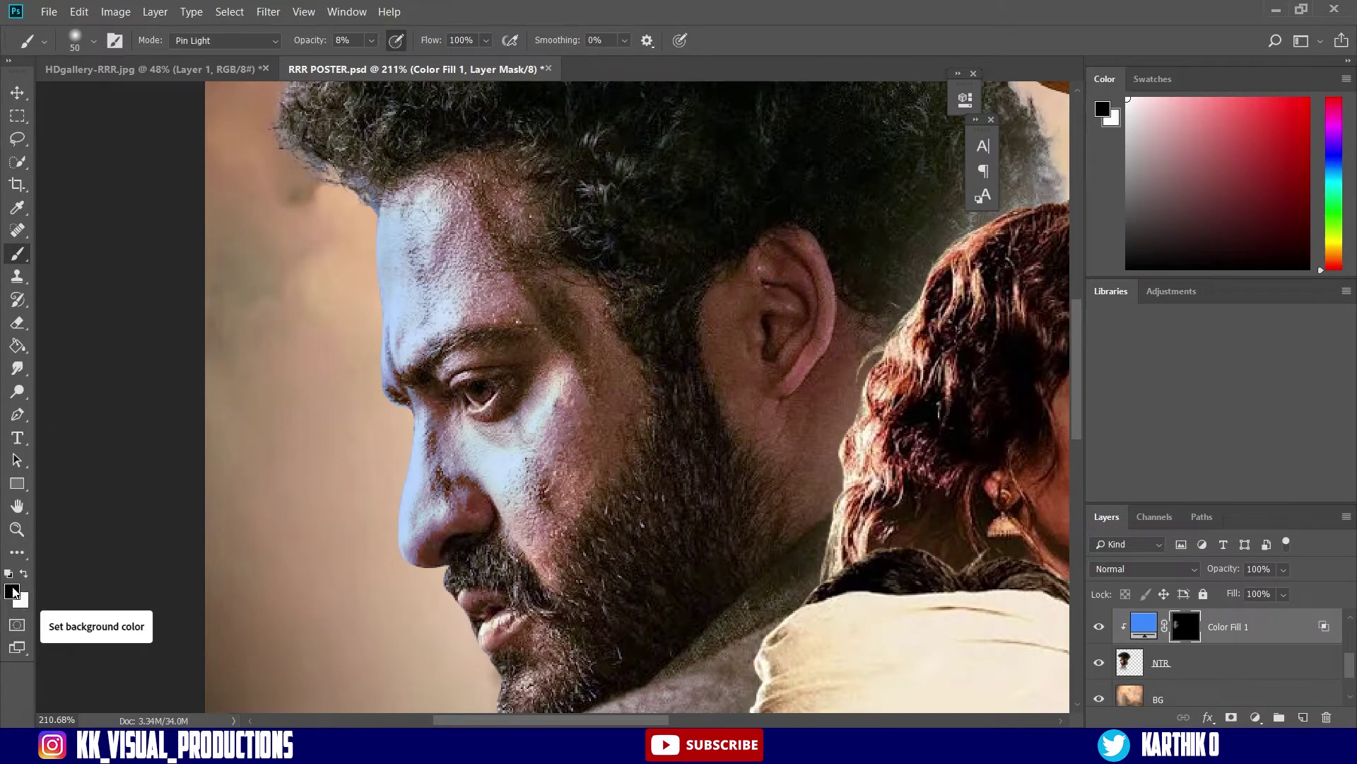
mouse_move(403, 550)
left_mouse_down()
mouse_move(414, 374)
mouse_move(415, 452)
mouse_move(393, 433)
mouse_move(390, 532)
mouse_move(425, 406)
mouse_move(424, 576)
mouse_move(474, 469)
mouse_move(524, 476)
mouse_move(494, 464)
mouse_move(417, 323)
mouse_move(408, 349)
mouse_move(415, 216)
mouse_move(394, 212)
mouse_move(403, 430)
mouse_move(419, 366)
mouse_move(386, 353)
mouse_move(429, 405)
mouse_move(386, 567)
mouse_move(452, 475)
mouse_move(515, 479)
left_mouse_up()
mouse_move(507, 430)
left_mouse_down()
mouse_move(458, 434)
mouse_move(481, 438)
left_mouse_up()
scroll(667, 439, "up", 1)
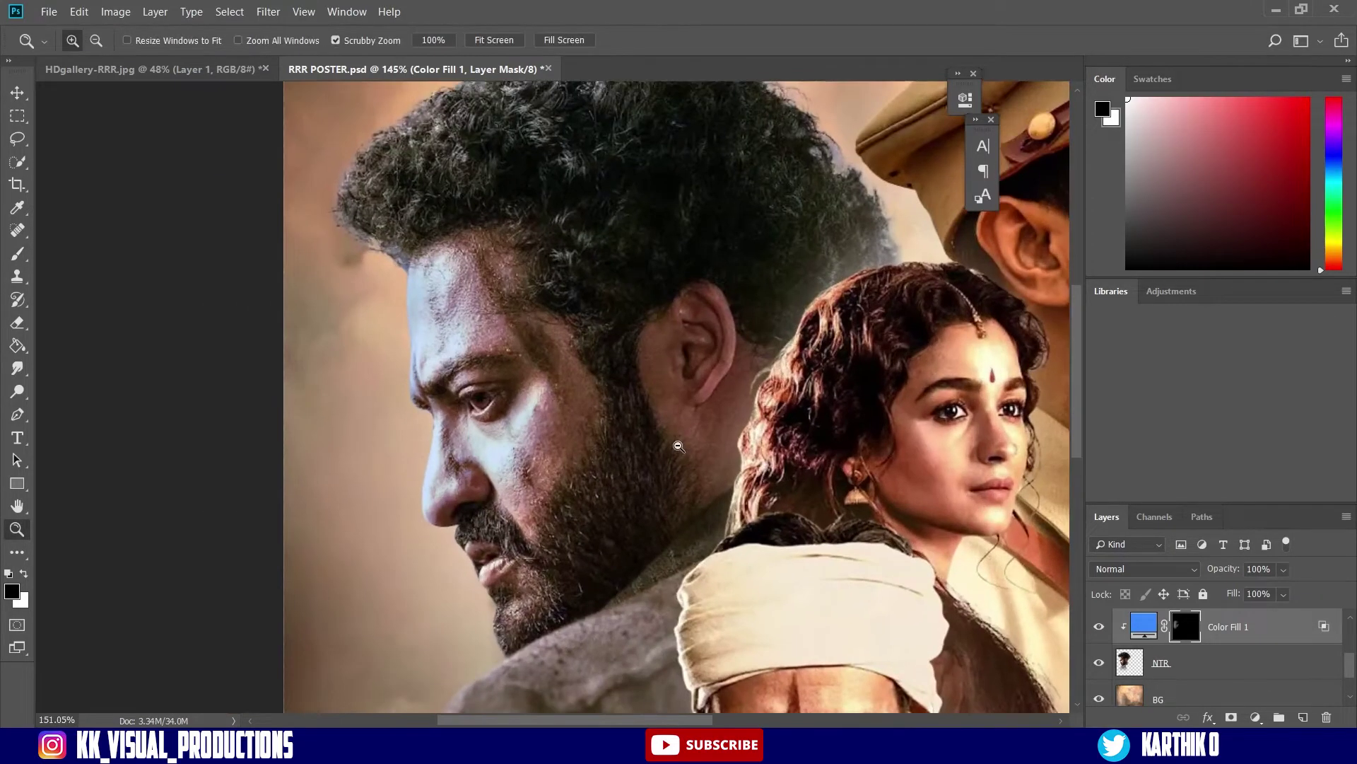
left_click_drag(628, 313, 700, 353)
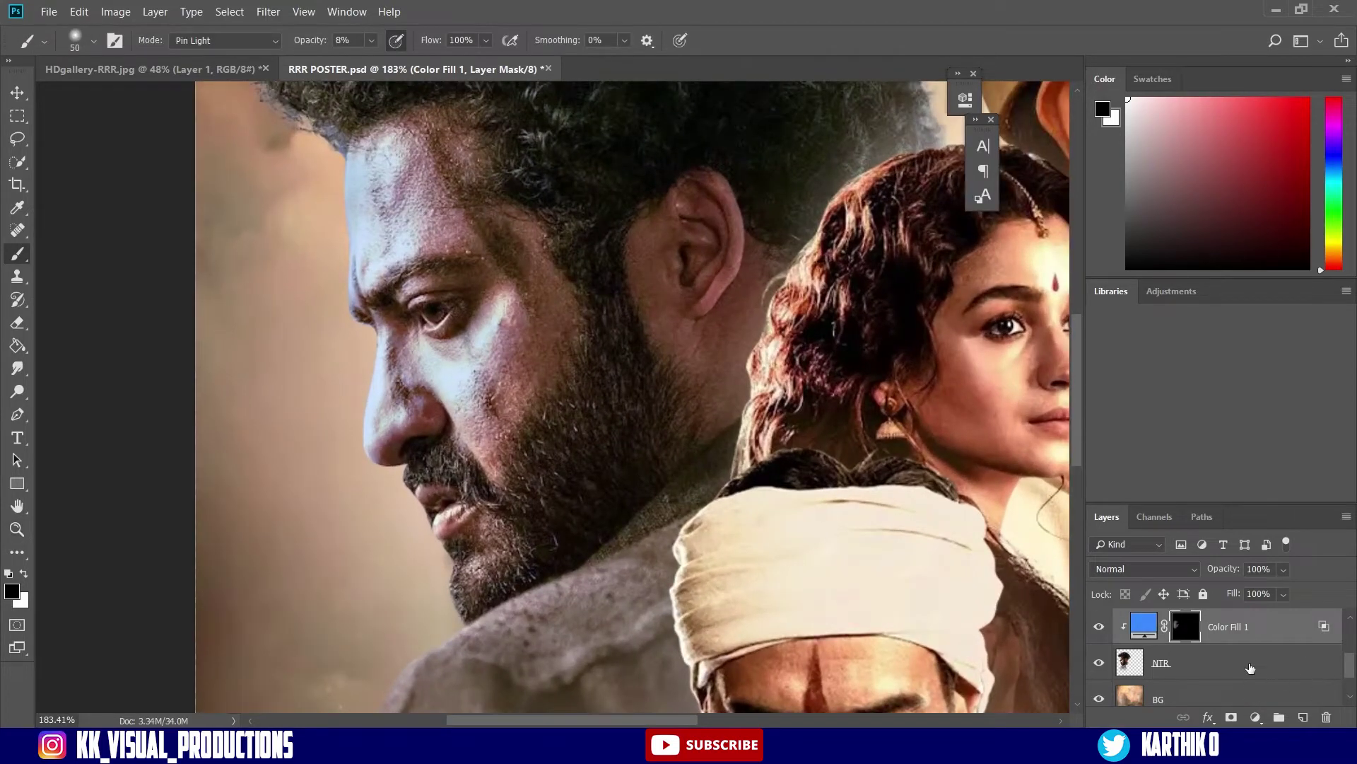
Add a second Solid Color fill layer in blue 3399ff directly above Color Fill 1.
scroll(1251, 668, "up", 1)
left_click(1255, 717)
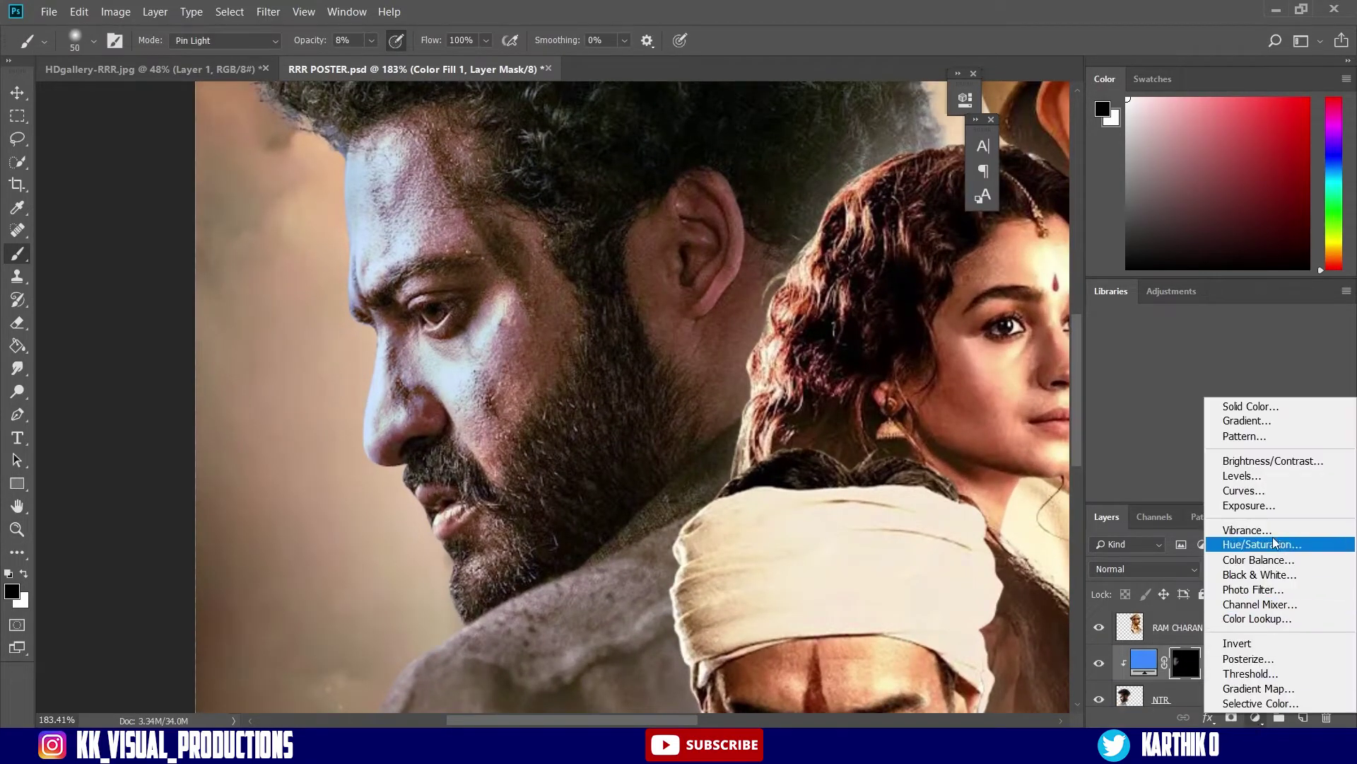
left_click(1270, 409)
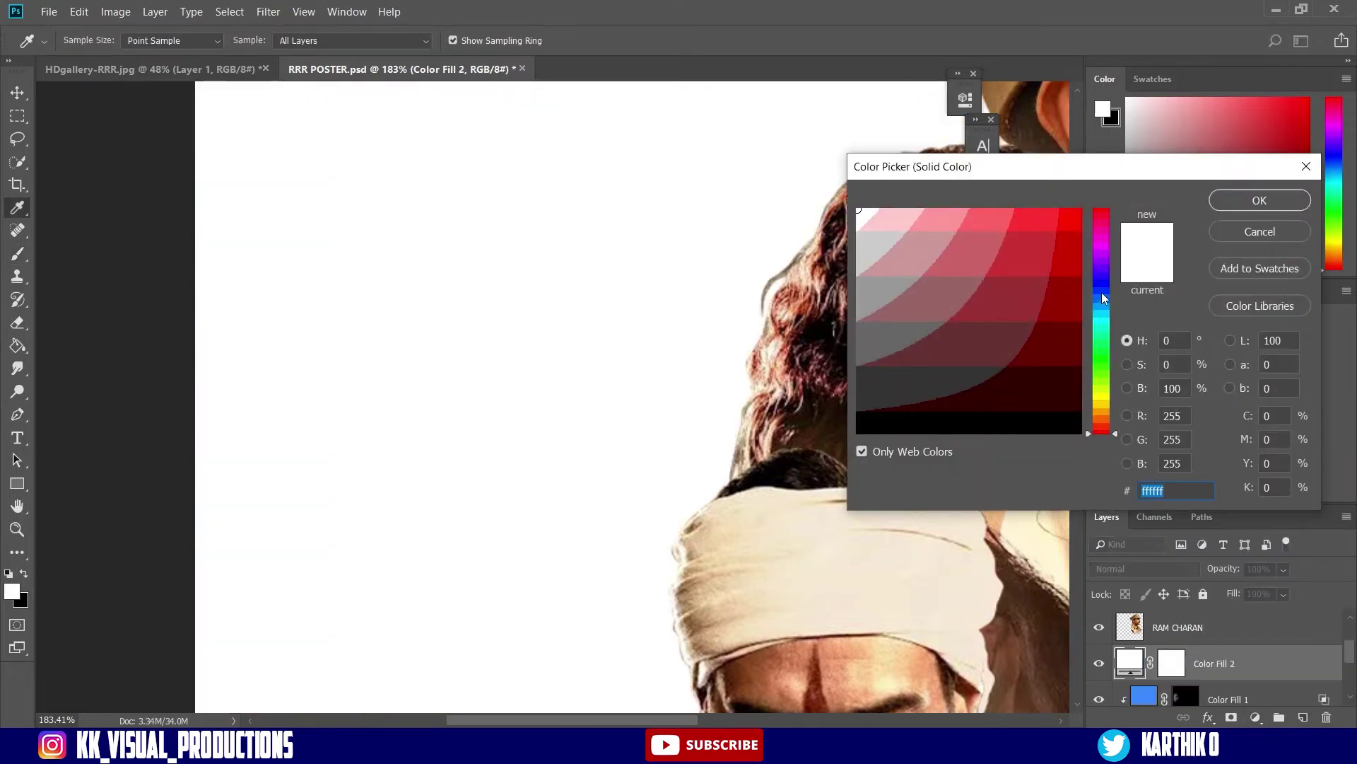
left_click(1105, 295)
left_click(1035, 210)
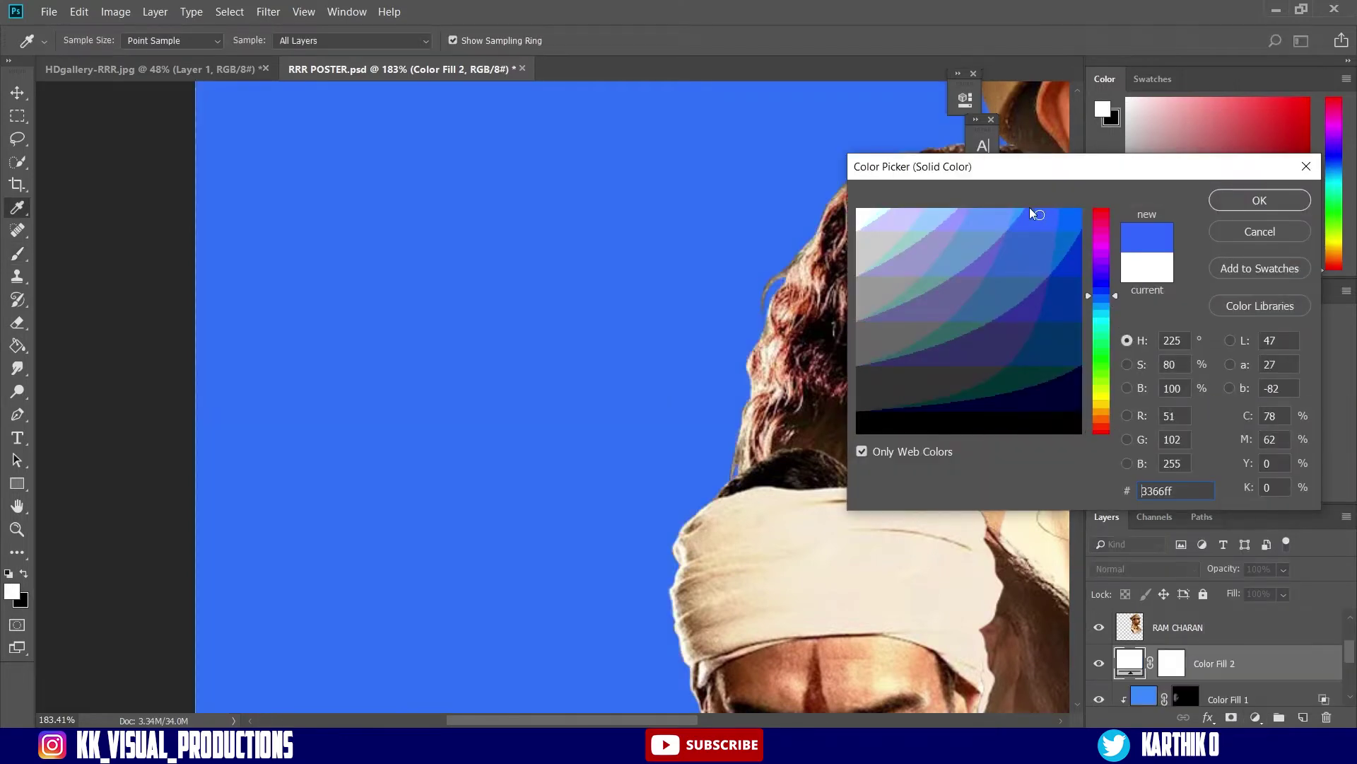
left_click_drag(1027, 218, 1020, 203)
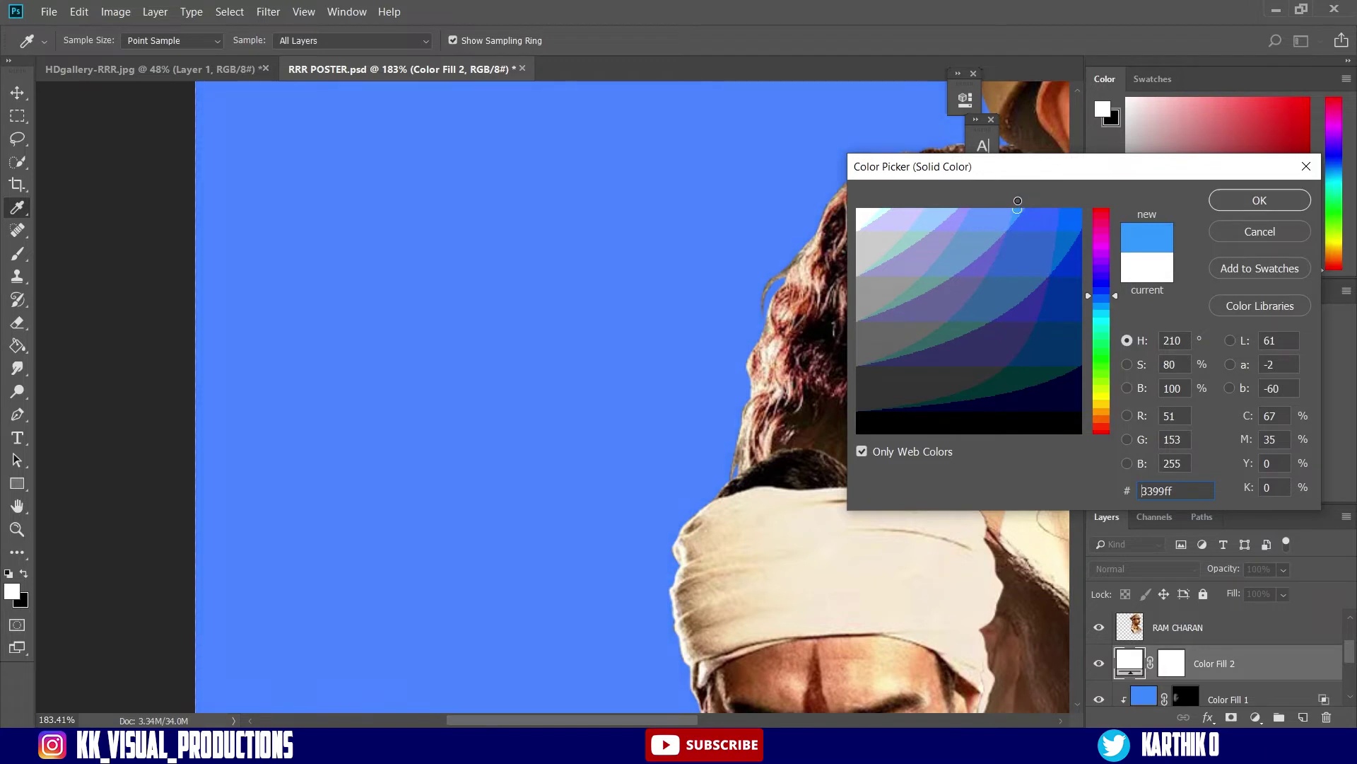
left_click(1244, 204)
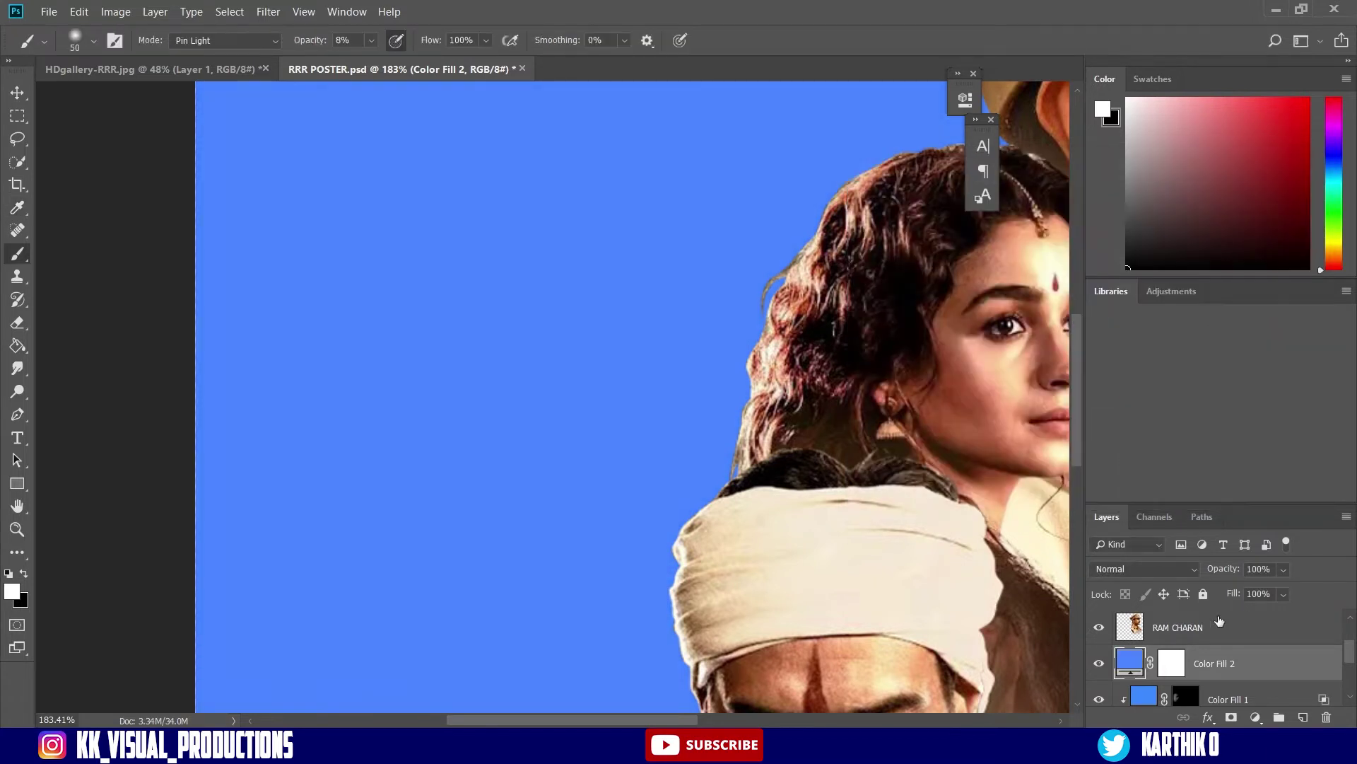
Clip Color Fill 2 to the layers below and invert its mask to black.
left_click(1152, 675, "alt")
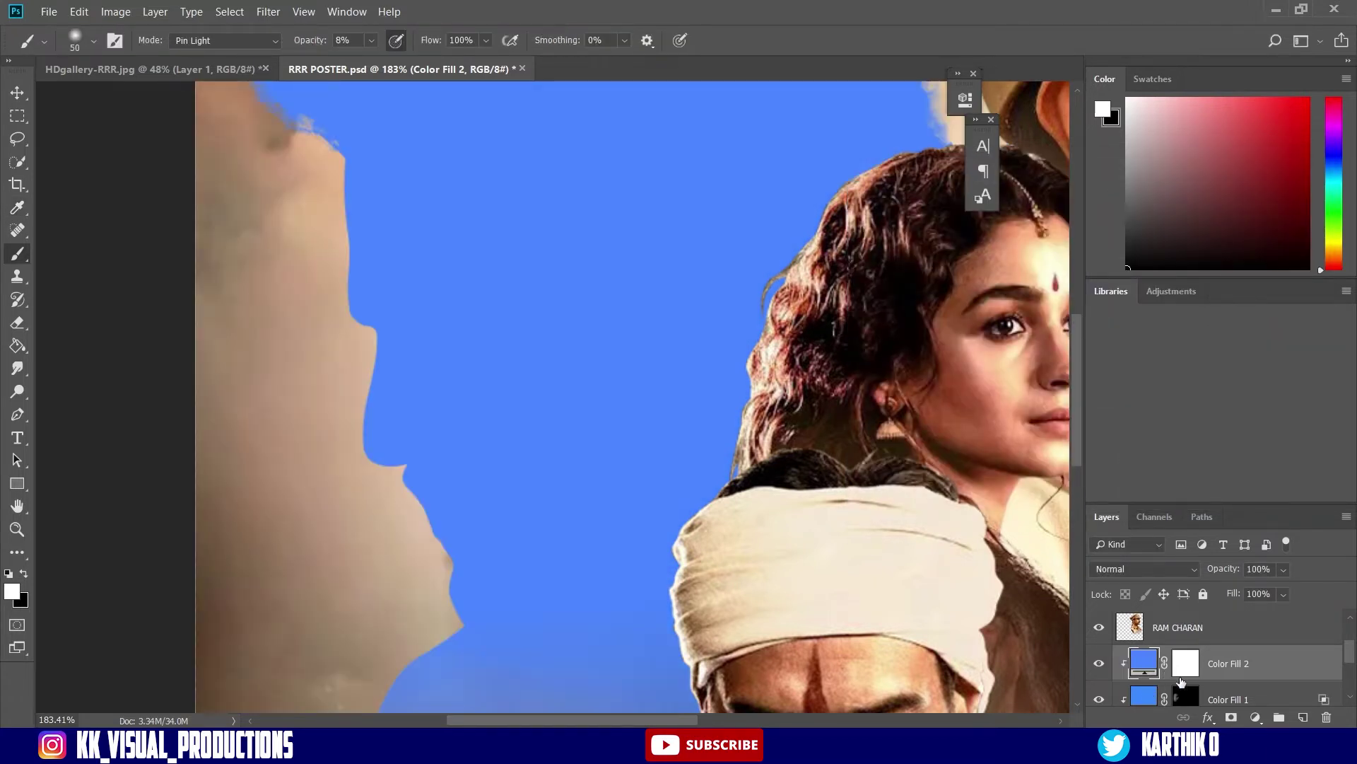
left_click(1192, 669)
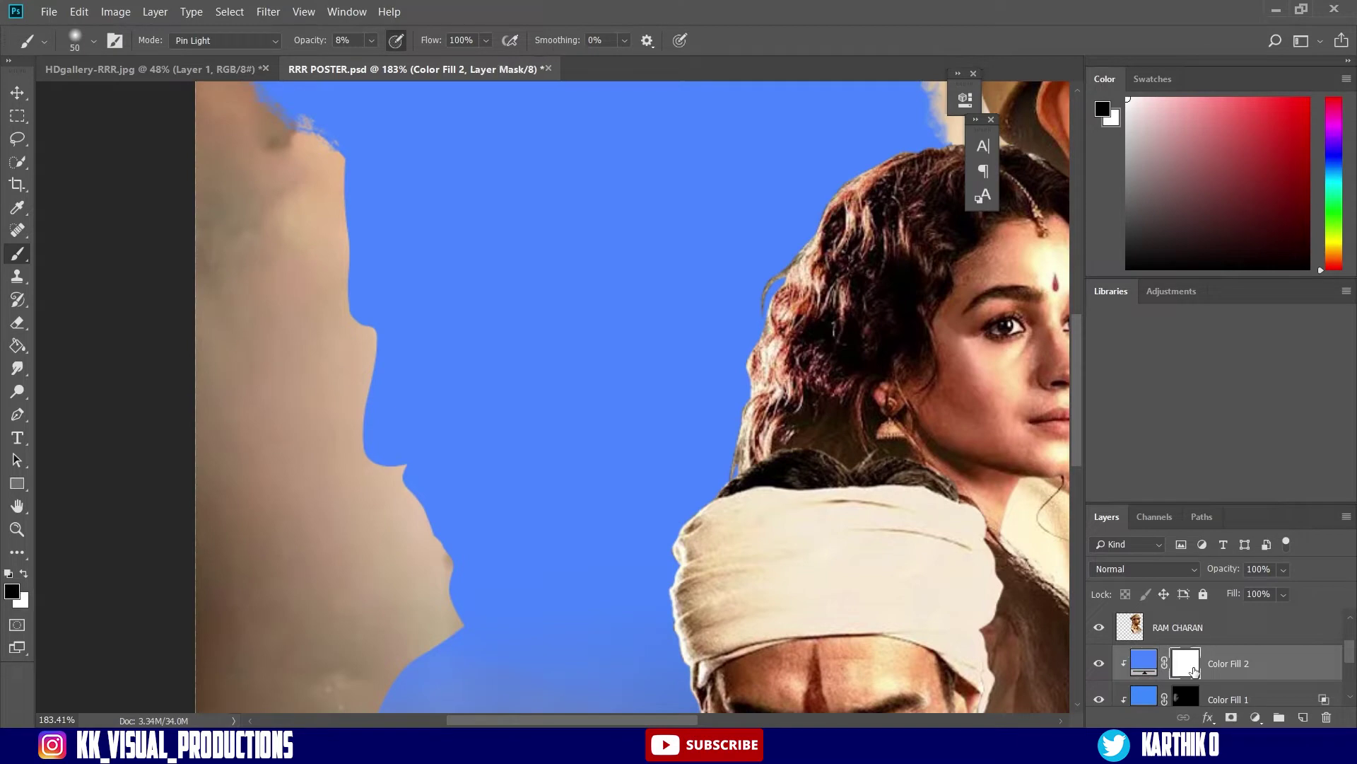
key("ctrl+i")
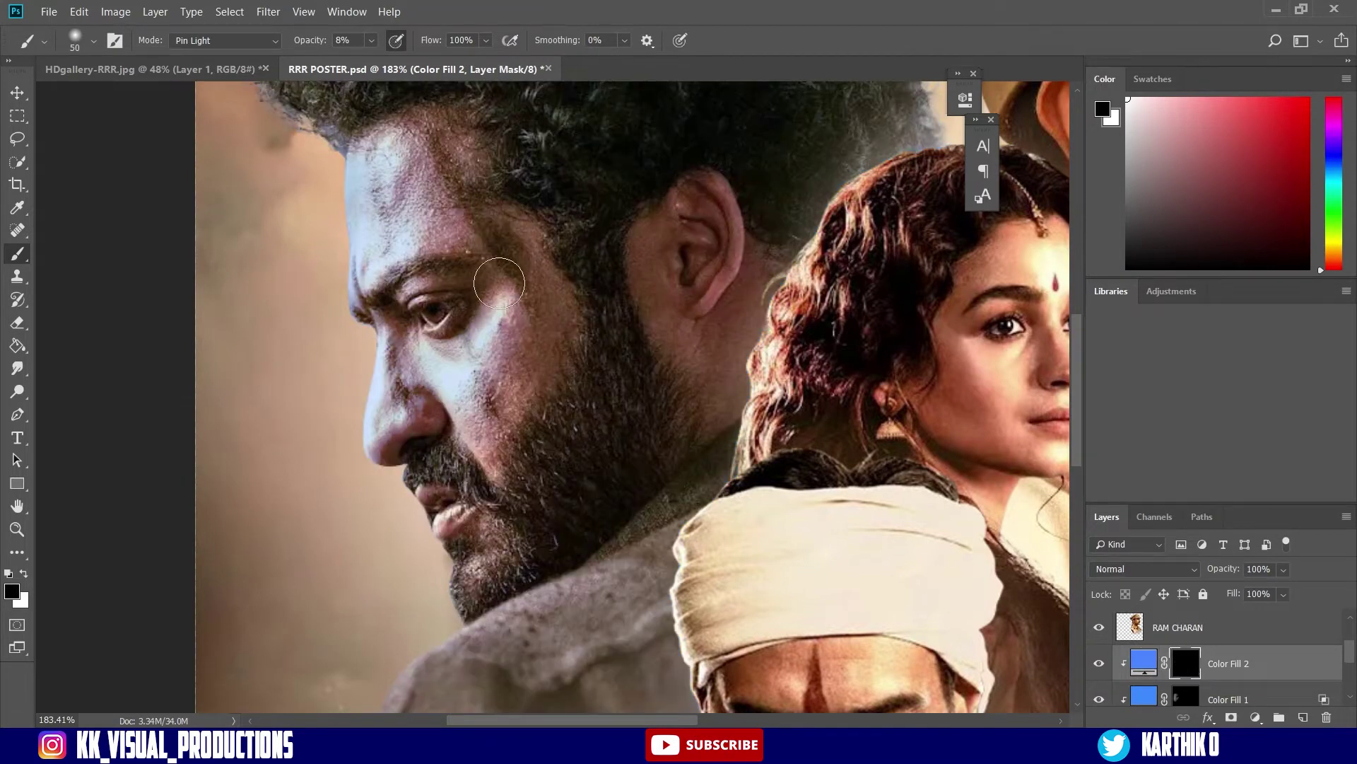
Paint a blue rim along the forehead and nose on Color Fill 2's mask with a 15 px white brush at 15% opacity.
key("bracketleft")
key("bracketleft")
key("bracketleft")
left_click_drag(534, 262, 566, 260)
left_click_drag(284, 211, 480, 264)
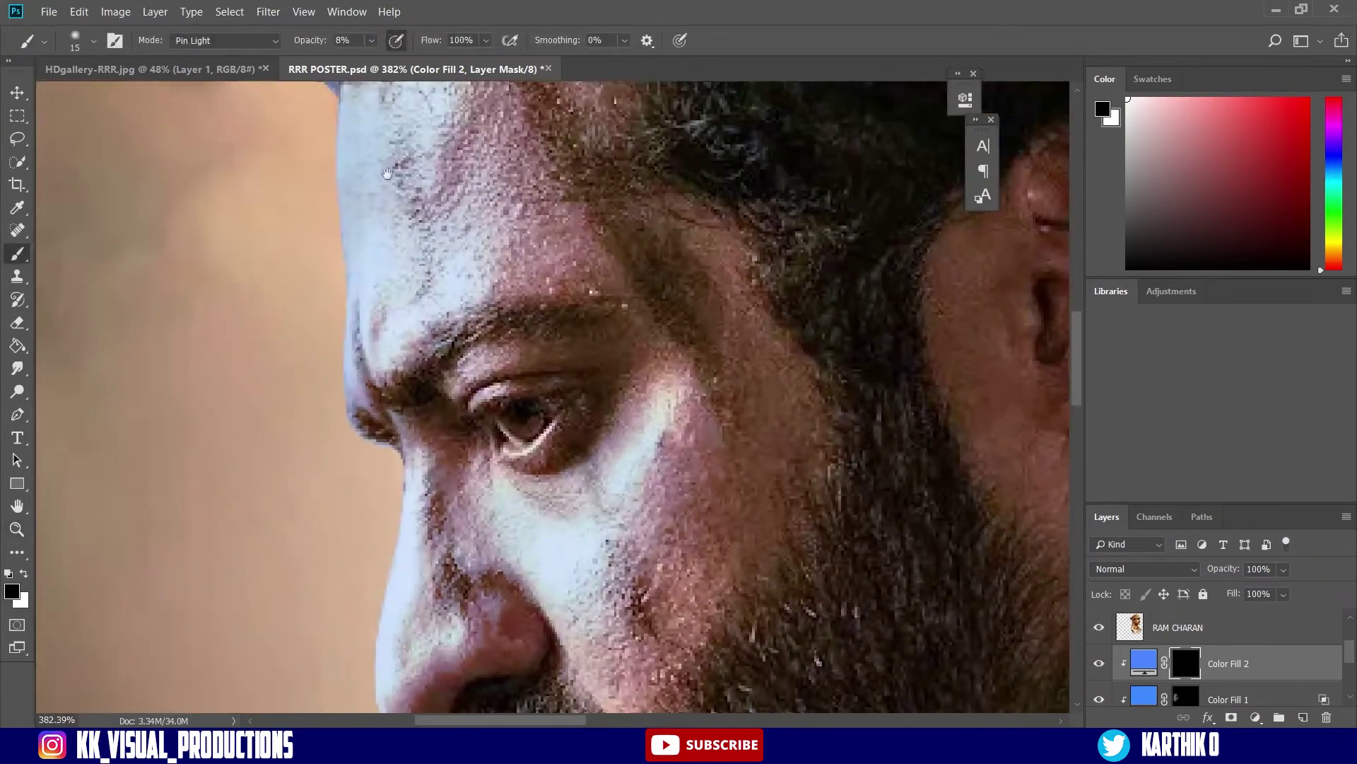
left_click_drag(388, 174, 465, 265)
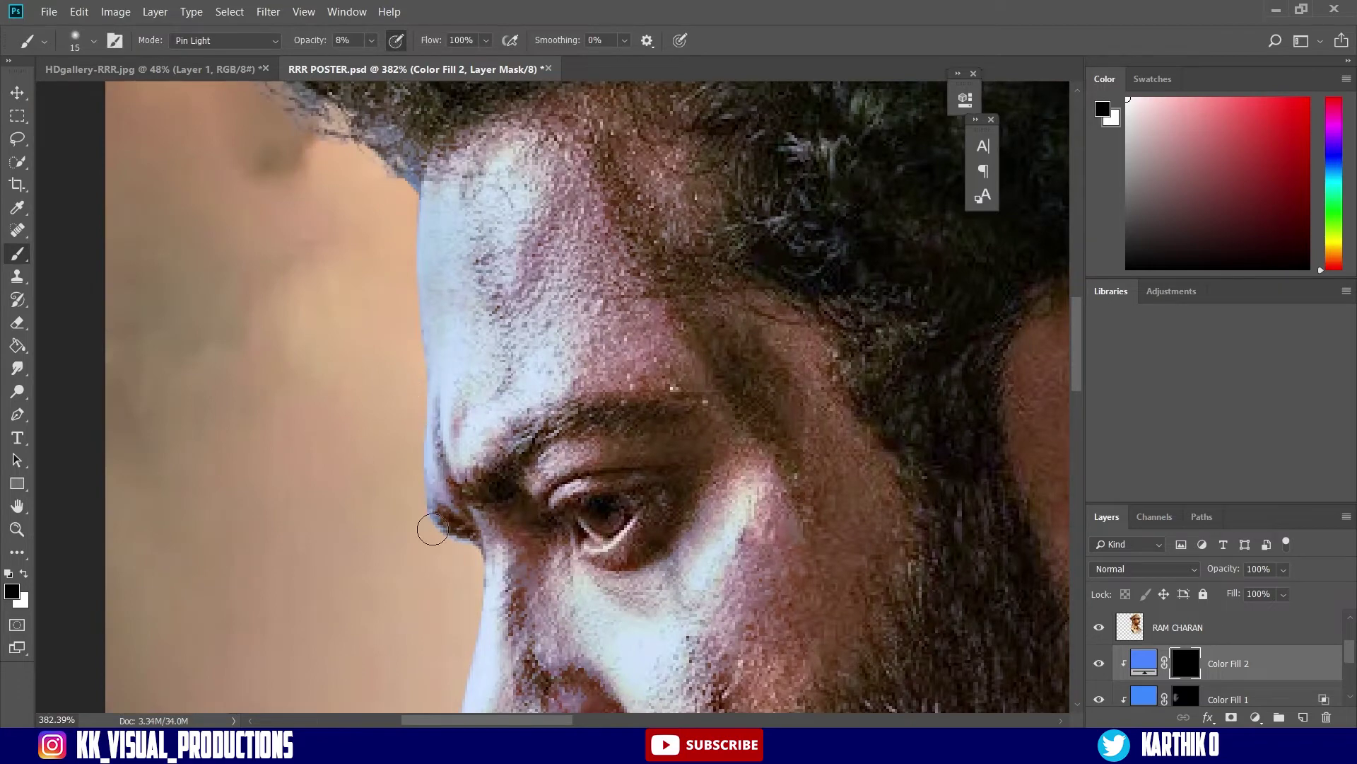
key("z")
left_click_drag(644, 332, 587, 331)
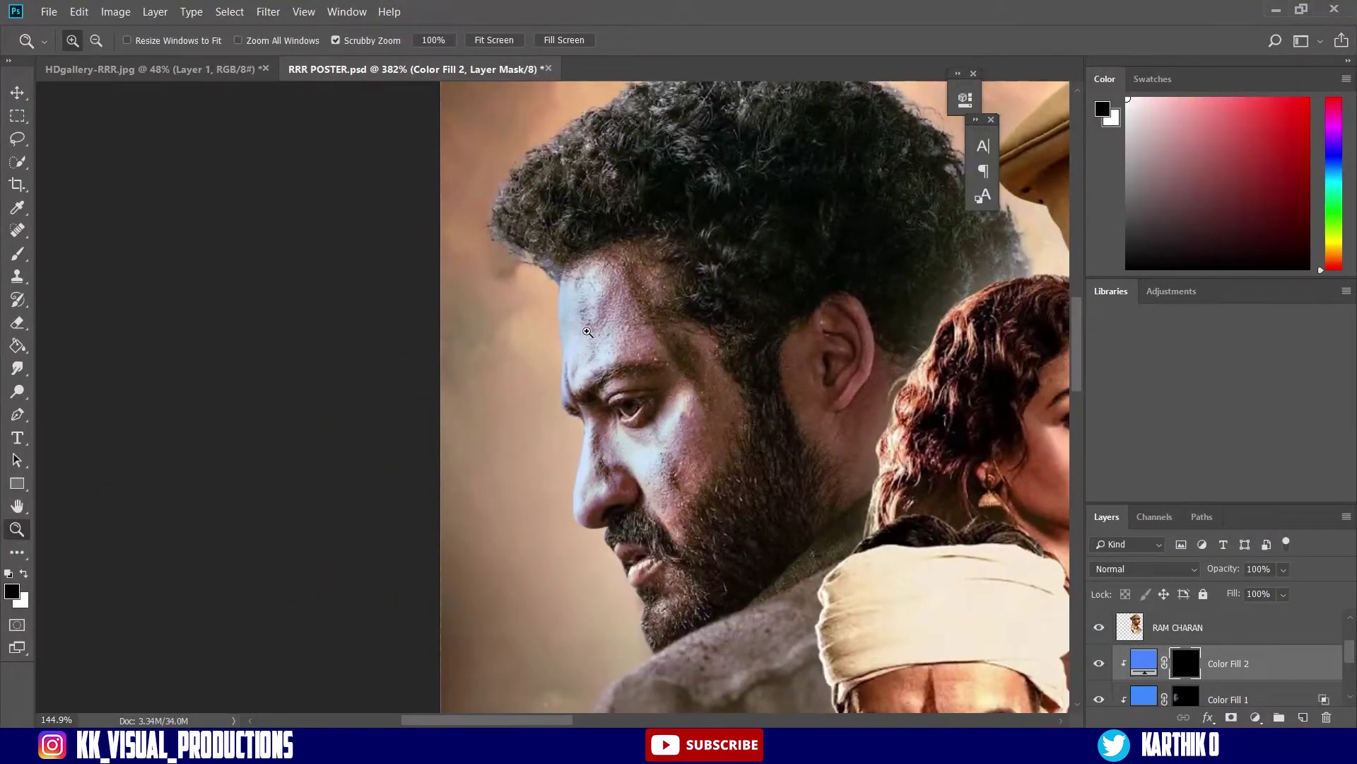
key("b")
key("x")
left_click_drag(721, 424, 792, 424)
left_click_drag(400, 258, 820, 707)
key("1")
key("5")
mouse_move(431, 290)
left_mouse_down()
mouse_move(447, 499)
mouse_move(546, 255)
left_mouse_up()
left_click_drag(554, 327, 554, 488)
Reduce the brush to 9 px and refine the thin blue rim along the bearded man's profile.
key("[")
key("[")
mouse_move(561, 552)
left_mouse_down()
mouse_move(608, 591)
mouse_move(578, 304)
mouse_move(561, 533)
mouse_move(527, 651)
mouse_move(594, 461)
mouse_move(613, 594)
left_mouse_up()
left_click_drag(606, 535, 613, 576)
key("z")
mouse_move(735, 442)
left_mouse_down()
mouse_move(600, 472)
mouse_move(746, 459)
left_mouse_up()
key("b")
left_click_drag(634, 442, 457, 417)
Paint the thin blue rim around the front outline of the bearded man's curly hair.
key("z")
mouse_move(634, 472)
left_mouse_down()
mouse_move(670, 510)
mouse_move(620, 462)
mouse_move(644, 463)
left_mouse_up()
key("b")
mouse_move(636, 476)
left_mouse_down()
mouse_move(624, 524)
mouse_move(683, 600)
mouse_move(606, 360)
left_mouse_up()
mouse_move(618, 391)
left_mouse_down()
mouse_move(652, 411)
mouse_move(751, 616)
mouse_move(753, 577)
left_mouse_up()
key("z")
mouse_move(652, 373)
left_mouse_down()
mouse_move(545, 373)
mouse_move(500, 354)
mouse_move(654, 322)
left_mouse_up()
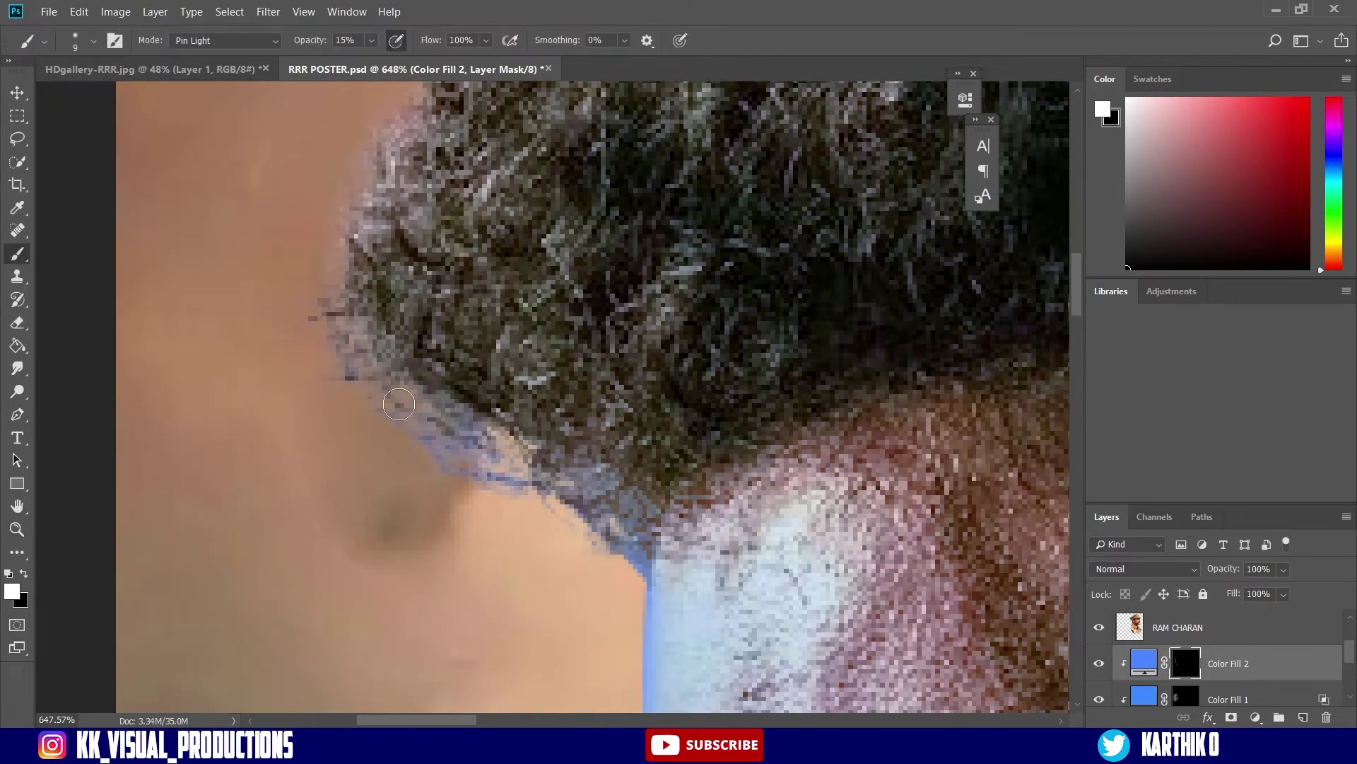
scroll(399, 405, "down", 3)
scroll(475, 281, "down", 3)
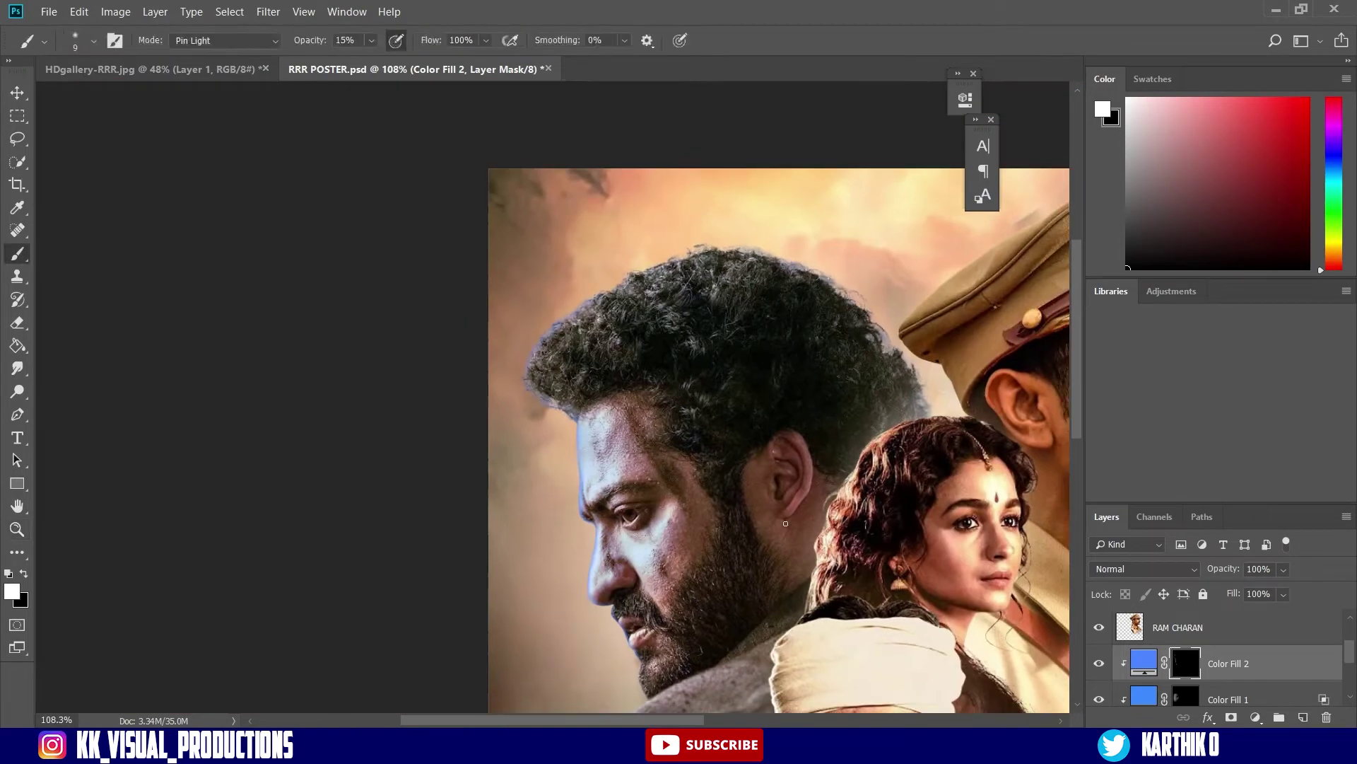
On Color Fill 1's mask, paint soft blue light over the outer part of the curly hair with a much larger brush.
left_click(1185, 696)
scroll(580, 448, "up", 3)
key("]")
key("]")
key("]")
key("]")
key("]")
key("]")
key("]")
key("]")
key("]")
key("]")
key("]")
key("]")
left_click_drag(506, 278, 466, 572)
mouse_move(777, 273)
left_mouse_down()
mouse_move(421, 249)
mouse_move(681, 278)
mouse_move(348, 262)
left_mouse_up()
key("z")
mouse_move(766, 250)
left_mouse_down()
mouse_move(676, 276)
mouse_move(691, 288)
left_mouse_up()
key("b")
key("z")
left_click_drag(555, 372, 495, 378)
left_click_drag(581, 477, 639, 477)
left_click_drag(513, 348, 558, 348)
On Color Fill 2's mask, paint a fine blue rim along the lips, beard and chin with a 6 px brush.
left_click(1144, 651)
mouse_move(569, 424)
left_mouse_down()
mouse_move(523, 424)
mouse_move(632, 425)
left_mouse_up()
key("z")
left_click_drag(628, 512, 534, 512)
left_click_drag(615, 612, 714, 612)
key("b")
left_click(1185, 651)
key("[")
key("[")
key("[")
key("[")
key("[")
key("[")
key("[")
key("[")
key("[")
key("[")
key("[")
key("[")
key("[")
key("[")
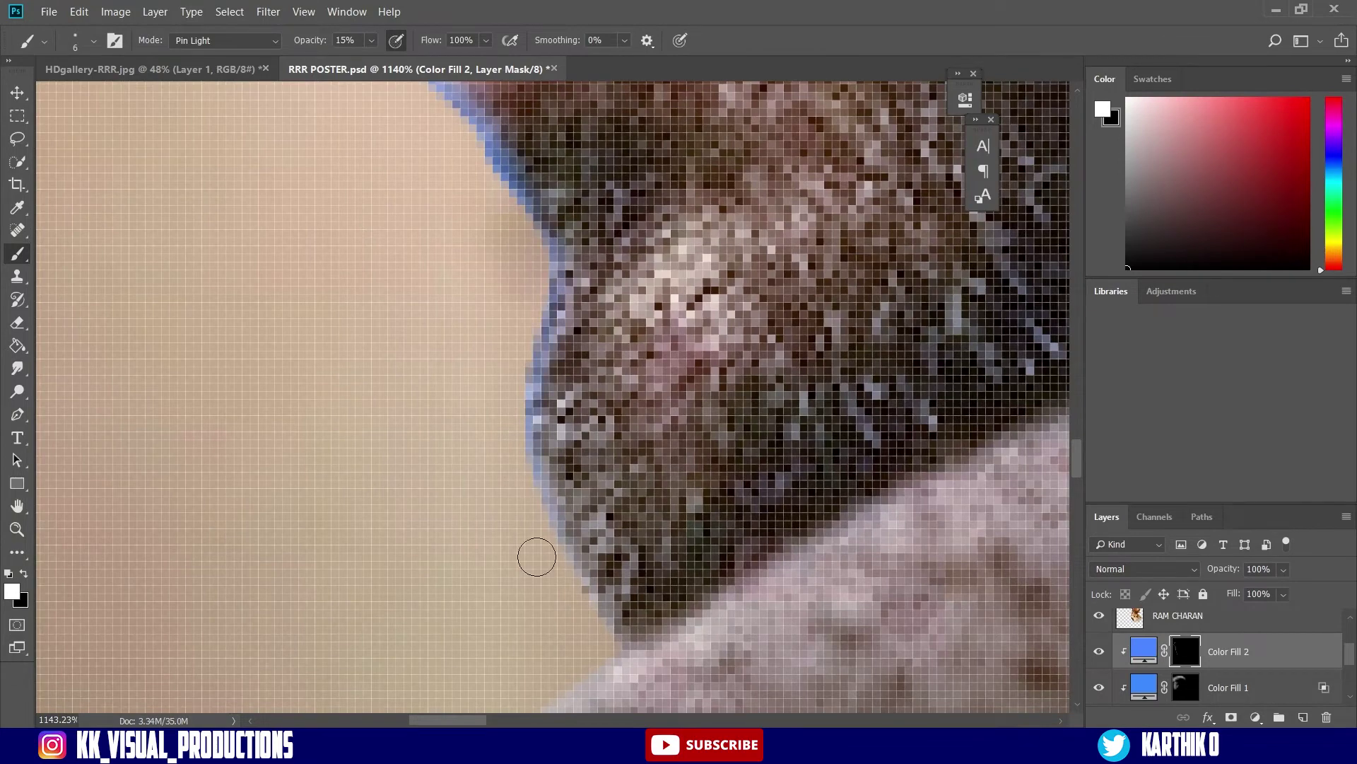
Continue the fine blue rim from the beard along the jacket's shoulder edge.
key("z")
left_click_drag(625, 700, 553, 464)
left_click_drag(509, 495, 623, 495)
key("z")
Change Color Fill 2's colour to a deeper blue.
double_click(1143, 651)
left_click(1105, 302)
left_click_drag(1104, 300, 1117, 292)
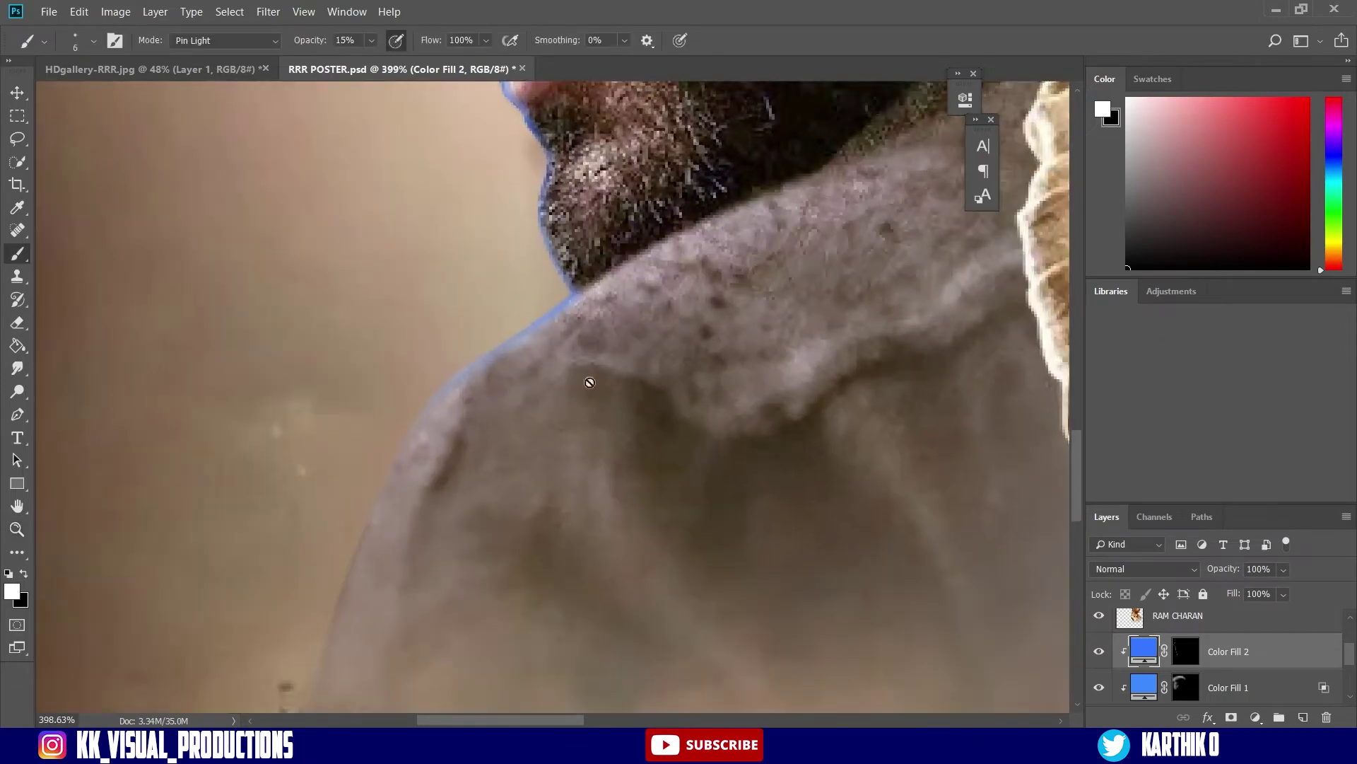
On Color Fill 1's mask, paint soft blue light over the jacket's shoulder and collar with an 80 px brush at 15% opacity.
left_click(1192, 656)
left_click(1185, 687)
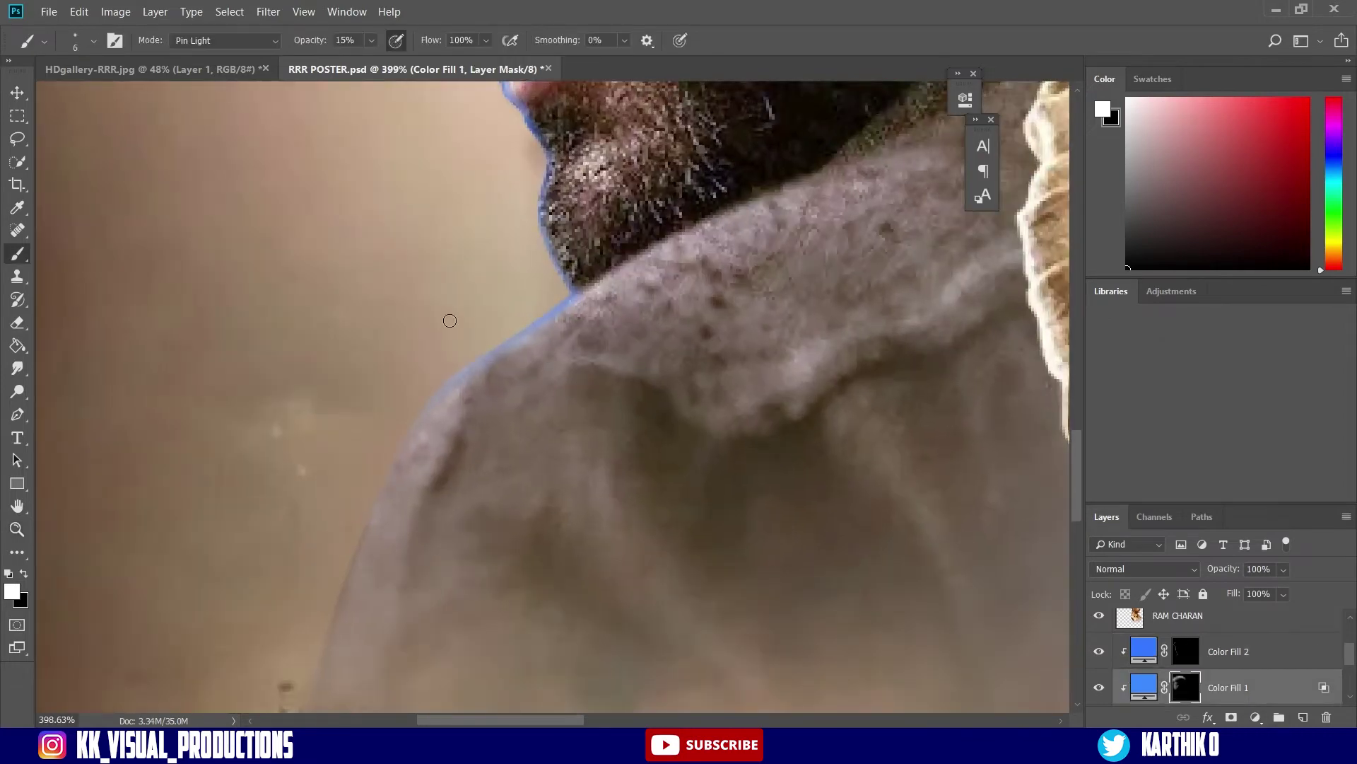
key("bracketright")
key("bracketright")
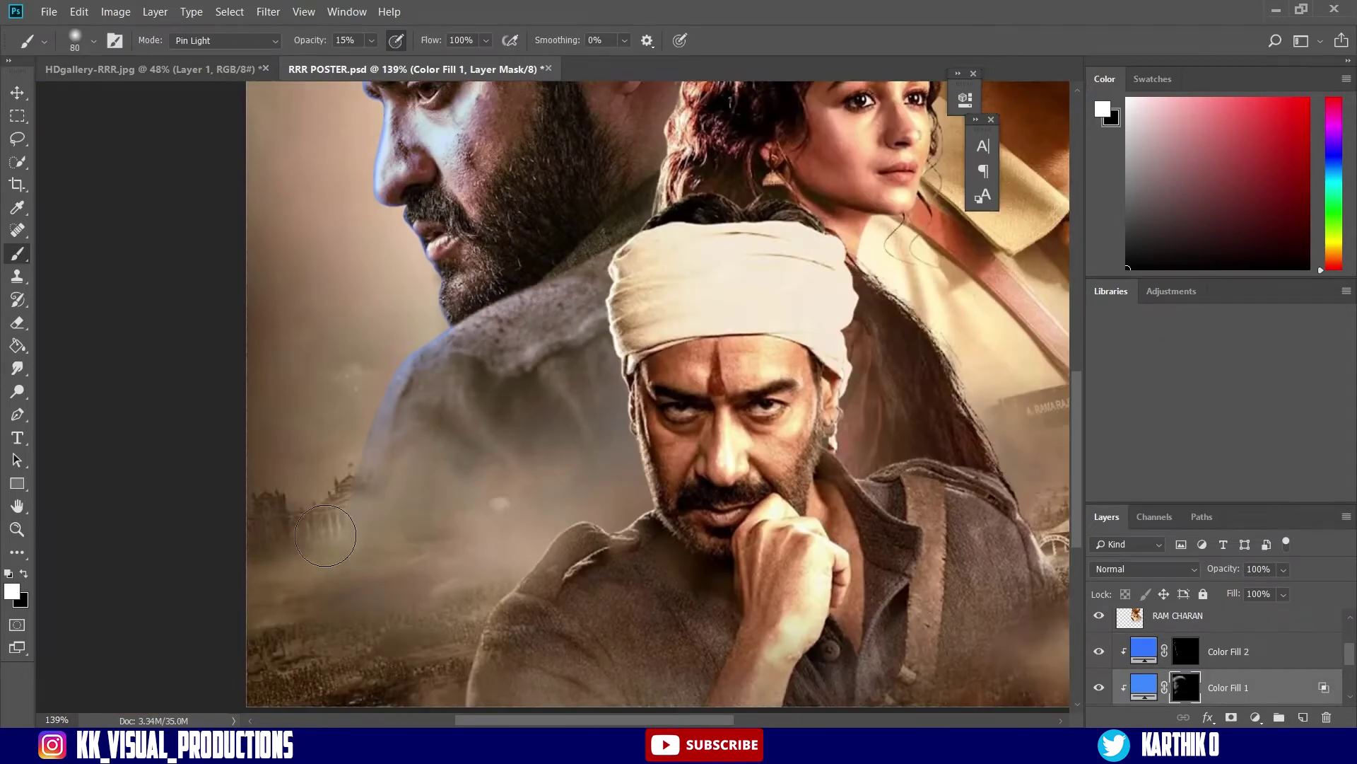
left_click_drag(413, 336, 438, 343)
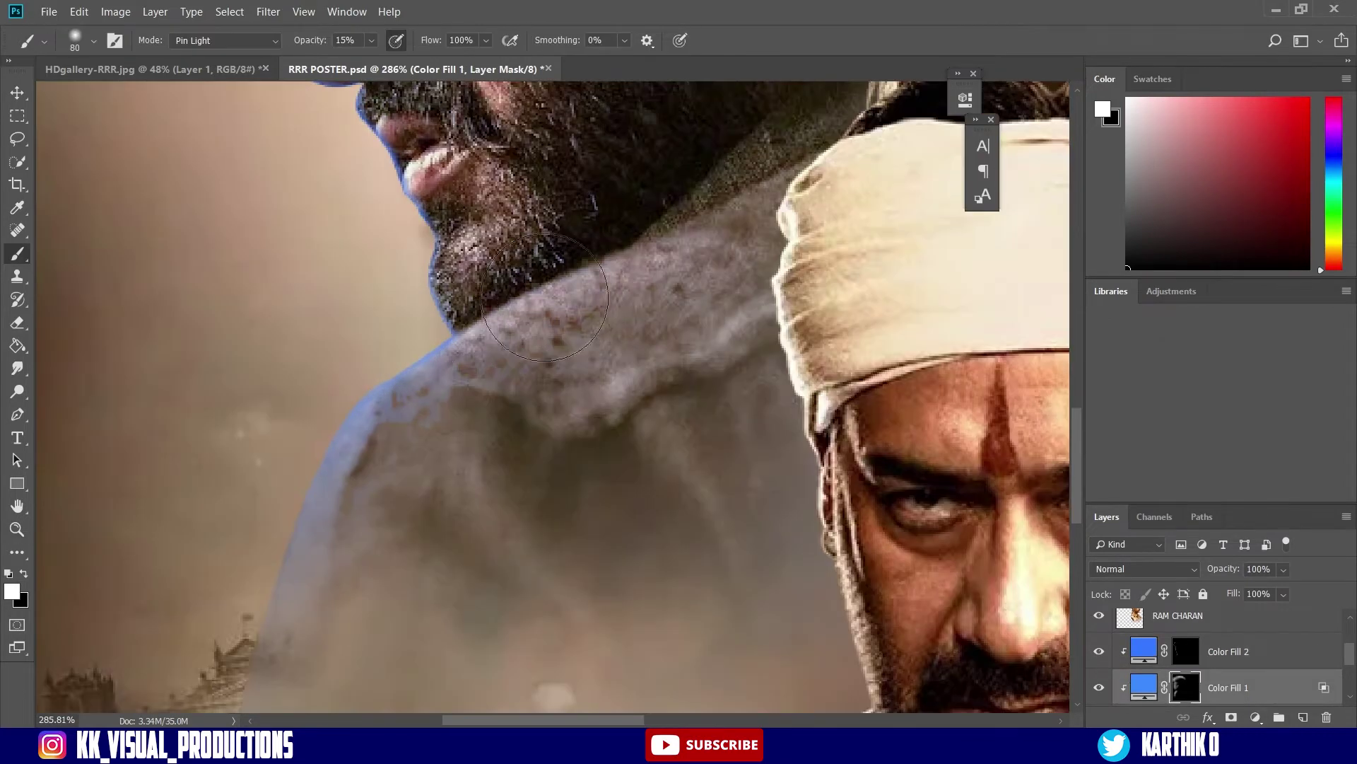
scroll(605, 244, "up", 3)
On Color Fill 2's mask, strengthen the fine blue rim on the jacket's shoulder edge below the beard with a small brush.
key("x")
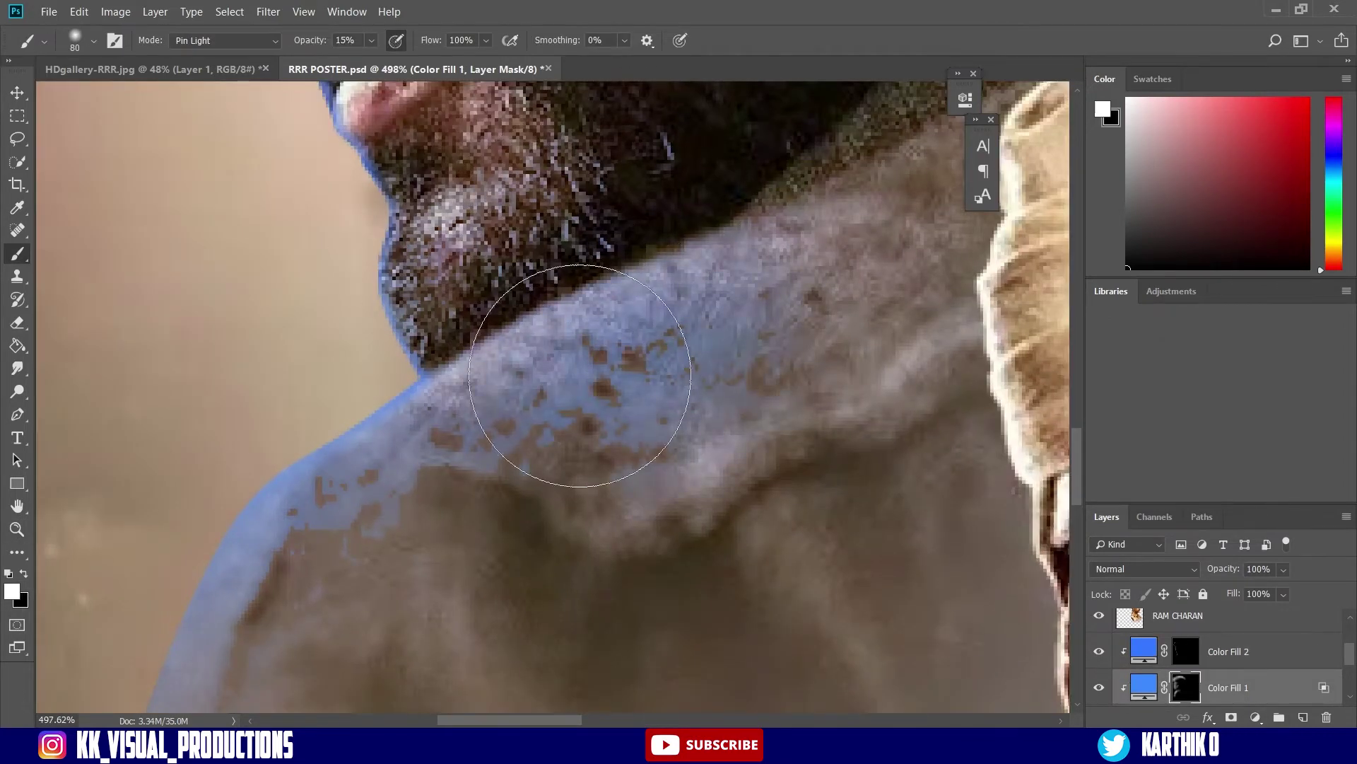
scroll(721, 311, "down", 8)
scroll(500, 408, "up", 6)
key("alt+bracketright")
scroll(500, 408, "up", 3)
key("bracketleft")
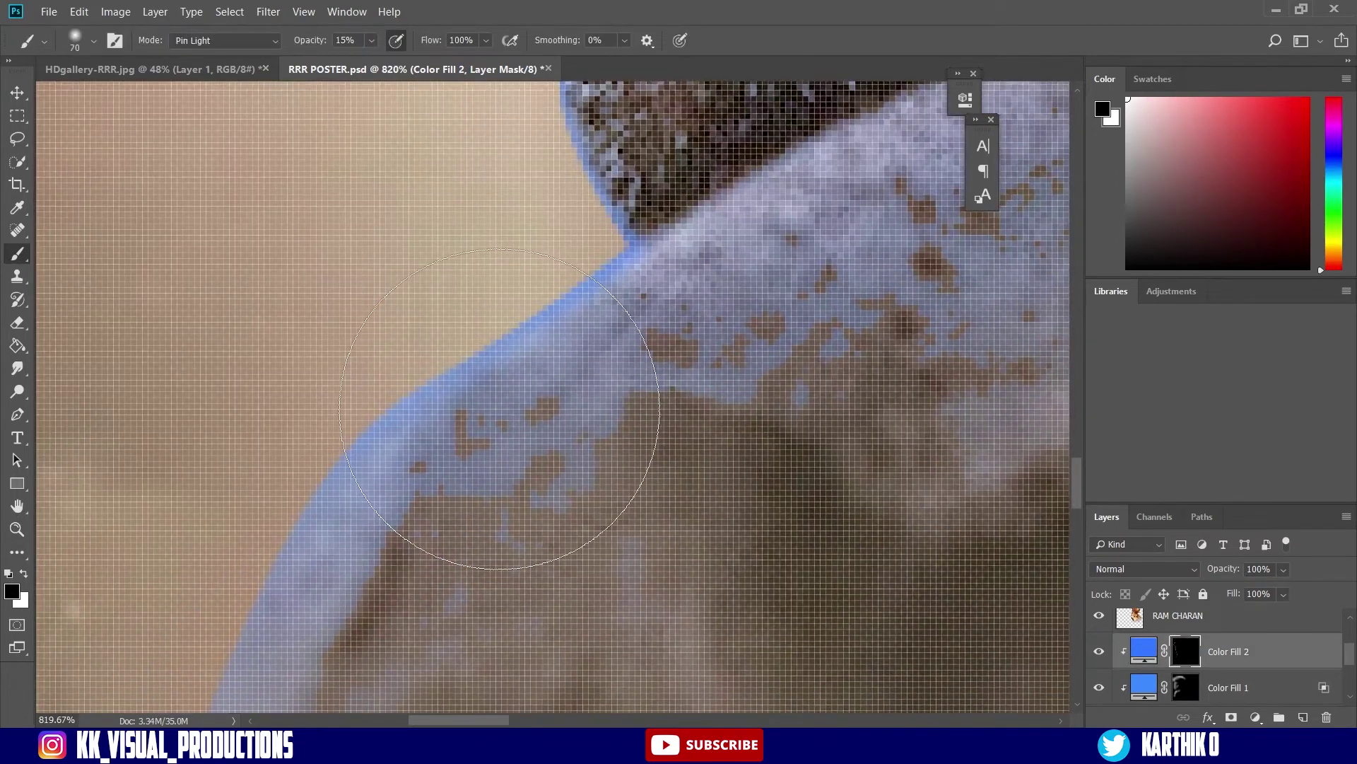
left_click_drag(444, 374, 360, 453)
left_click_drag(359, 453, 531, 297)
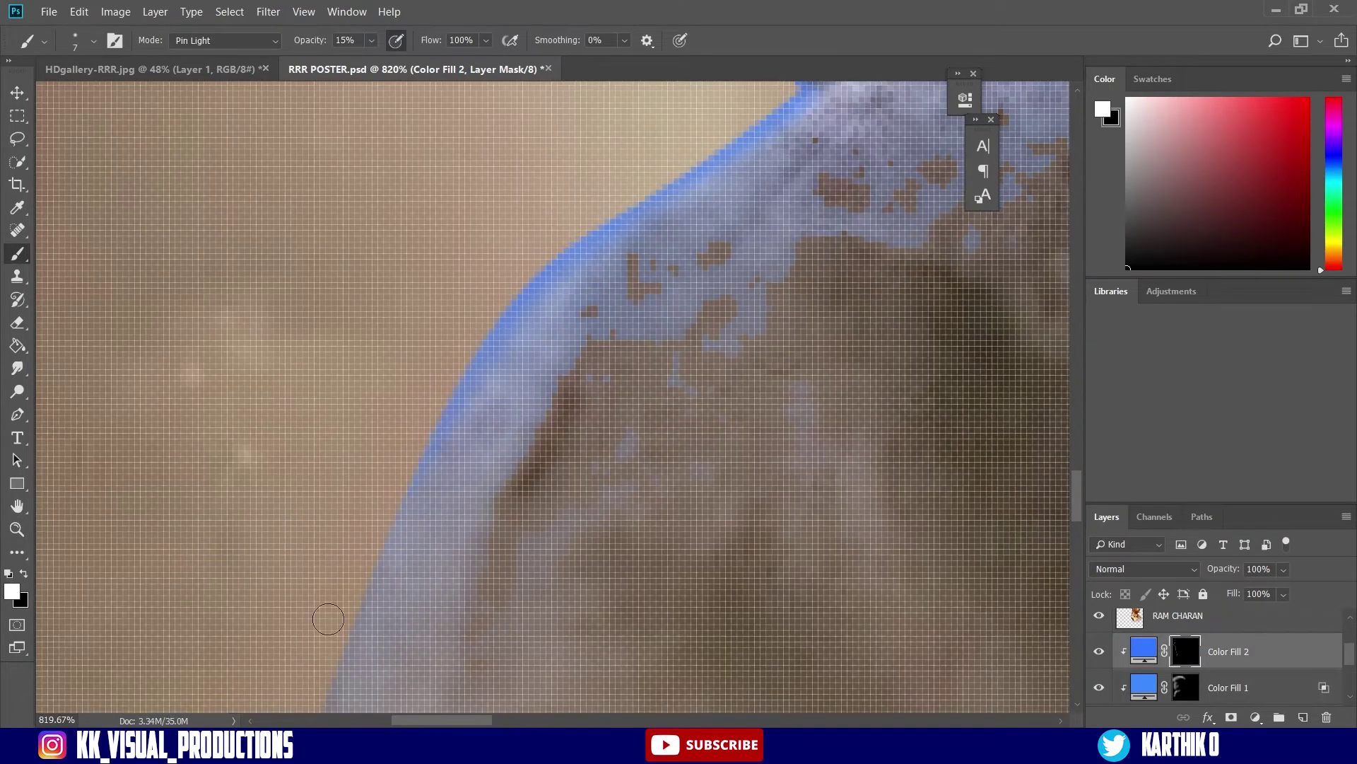
Continue the thin blue rim down the jacket's sleeve edge towards the palace with a 7 px brush at 15% opacity.
scroll(434, 429, "down", 2)
scroll(490, 288, "left", 2)
scroll(420, 463, "down", 4)
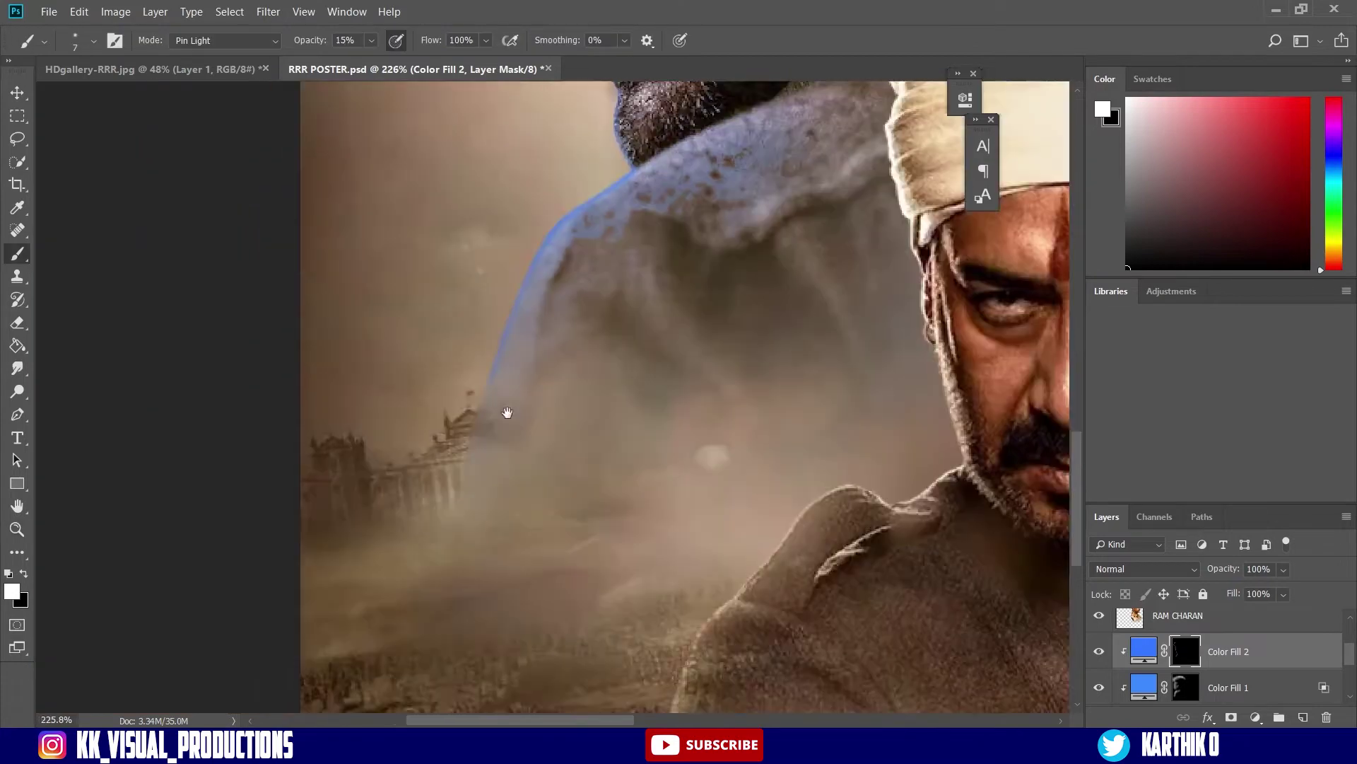
scroll(506, 409, "up", 3)
left_click_drag(532, 452, 424, 453)
mouse_move(451, 396)
left_mouse_down()
mouse_move(382, 396)
mouse_move(431, 389)
left_mouse_up()
left_click_drag(297, 354, 517, 386)
scroll(517, 386, "down", 5)
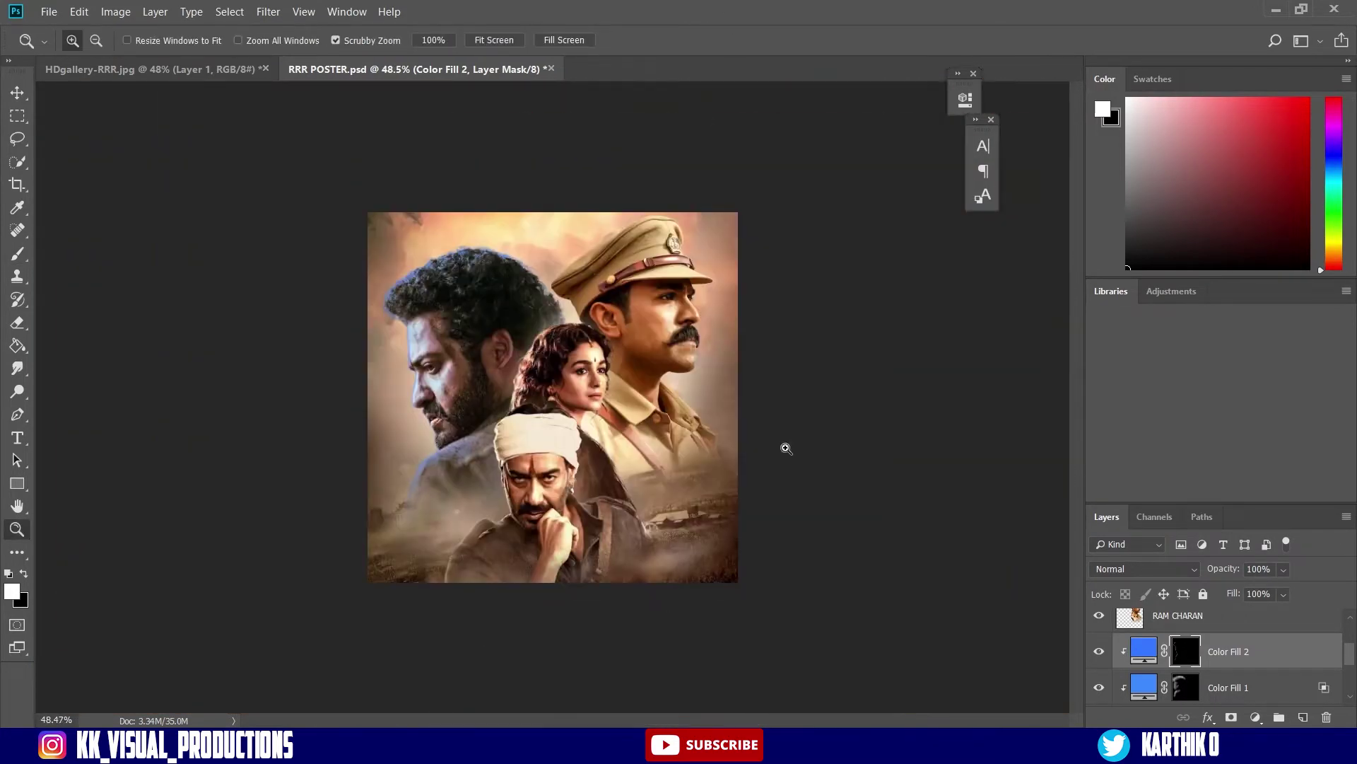
Add a light-blue Solid Color fill layer directly above BG and invert its mask to hide the colour.
scroll(587, 343, "up", 3)
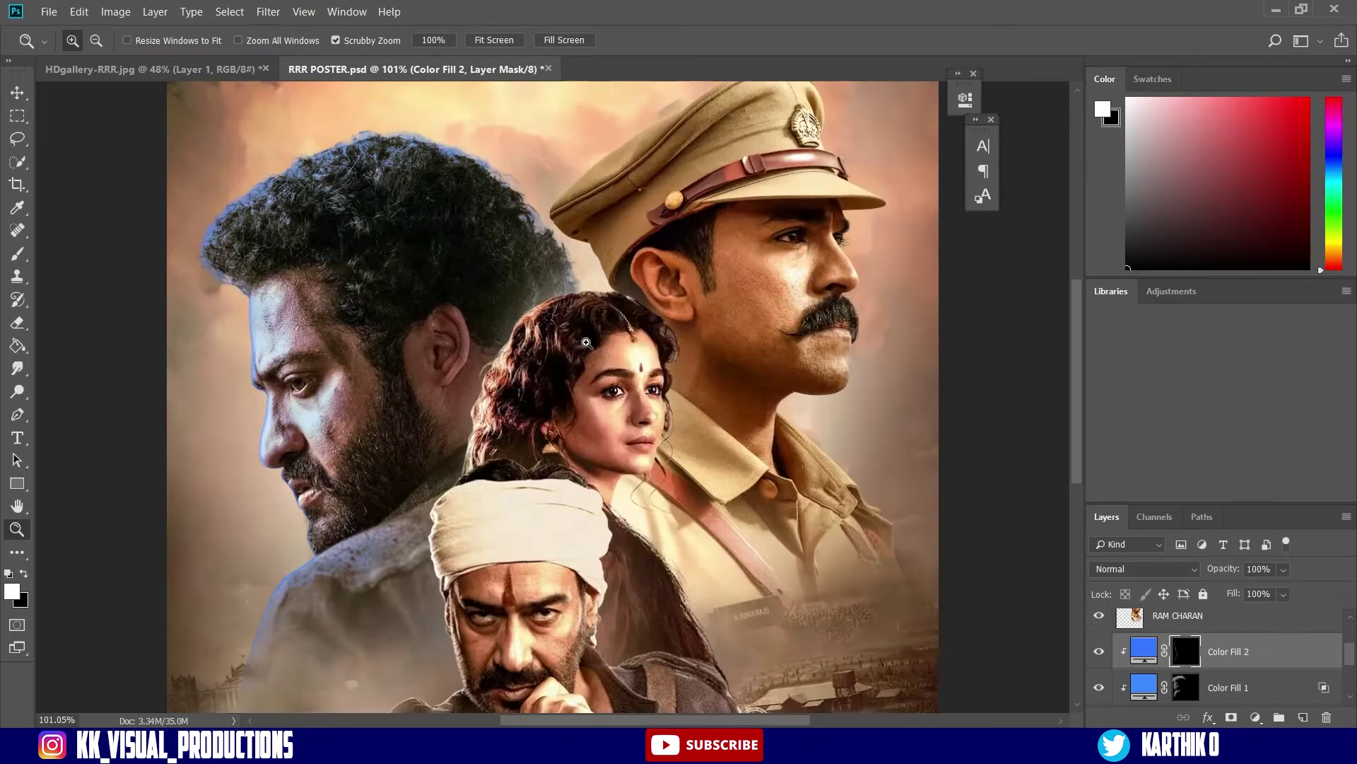
left_click_drag(274, 480, 384, 443)
scroll(547, 243, "down", 1)
scroll(1224, 651, "down", 2)
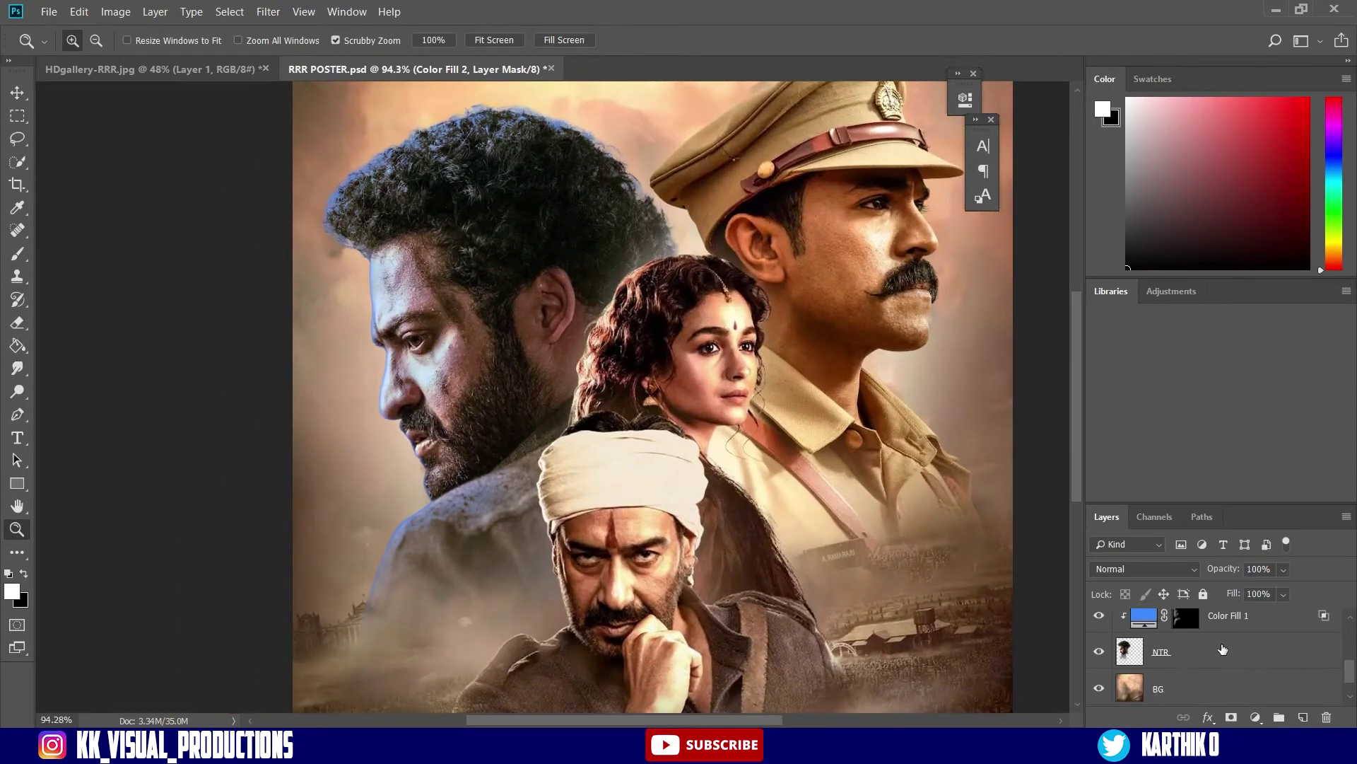
left_click(1222, 687)
left_click(1255, 717)
left_click(1250, 410)
left_click(1103, 309)
left_click(1037, 216)
left_click(1261, 200)
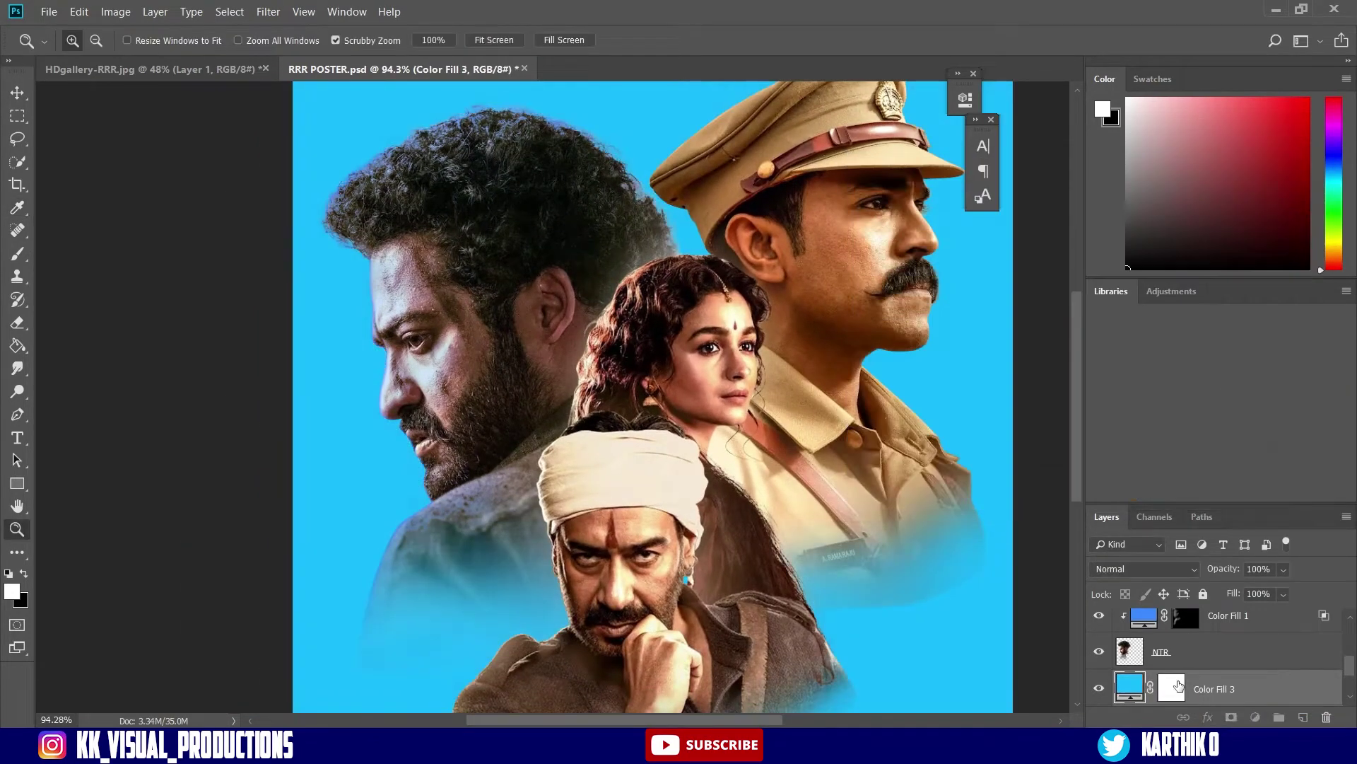
left_click(1178, 685)
key("ctrl+i")
key("b")
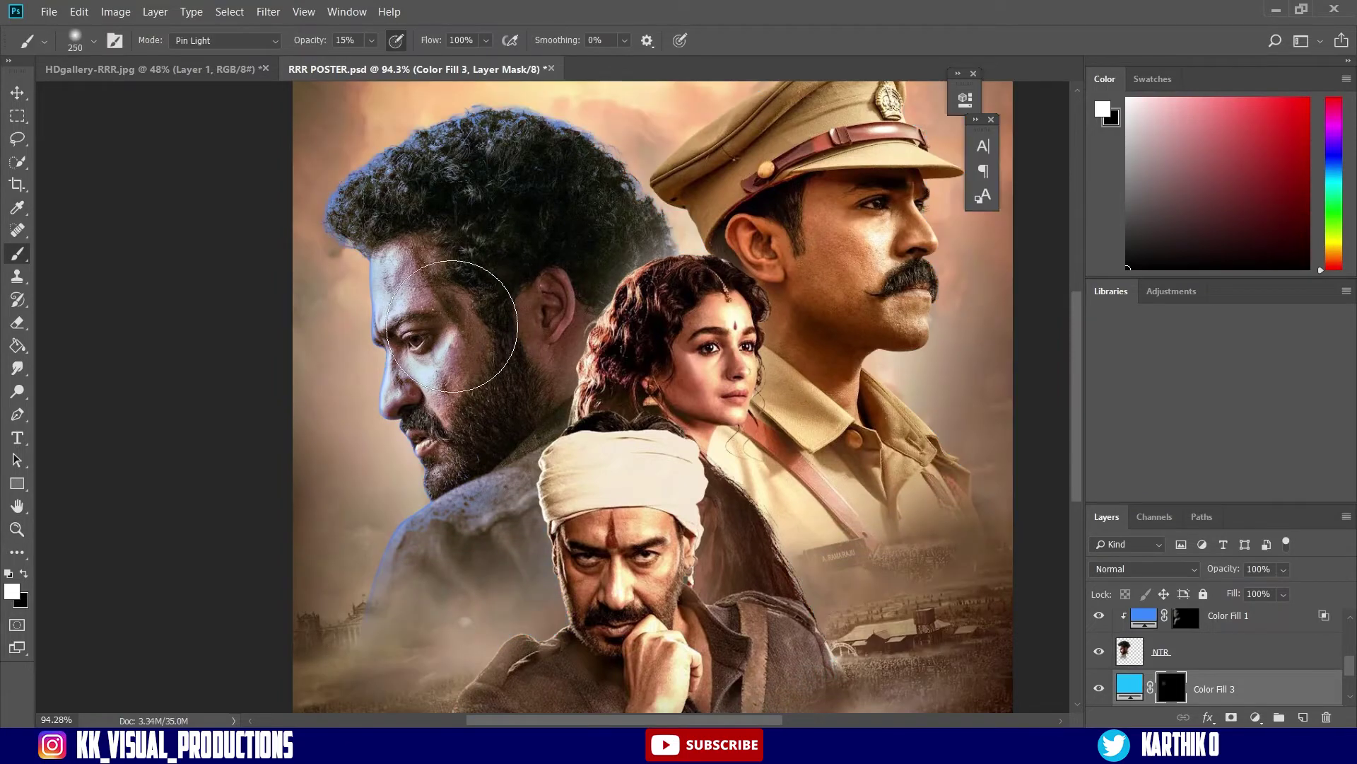
On Color Fill 3's mask, paint a soft light-blue glow behind the bearded figure's head with a large brush at 15% opacity.
key("ctrl+space")
left_click(438, 318)
mouse_move(439, 285)
left_mouse_down()
mouse_move(382, 304)
mouse_move(396, 322)
mouse_move(470, 327)
mouse_move(577, 527)
mouse_move(539, 438)
left_mouse_up()
key("ctrl+space")
key("bracketright")
key("bracketright")
key("ctrl+space")
mouse_move(557, 325)
left_mouse_down()
mouse_move(470, 357)
mouse_move(619, 494)
mouse_move(594, 304)
left_mouse_up()
key("bracketleft")
key("bracketleft")
key("bracketleft")
key("bracketleft")
key("bracketleft")
key("bracketleft")
key("bracketleft")
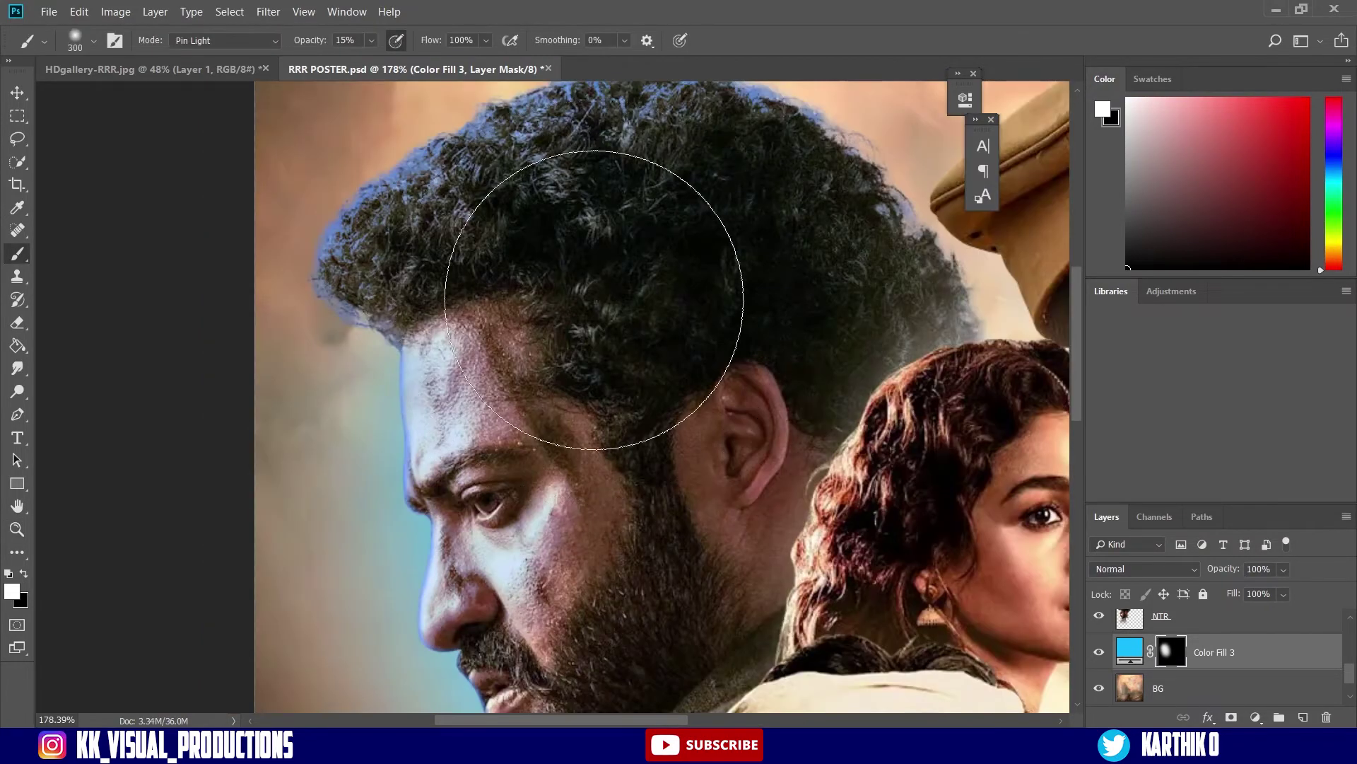
On Color Fill 1's mask, paint faint blue light over the bearded figure's face with a 175 px brush at 4% opacity.
key("space")
mouse_move(501, 314)
left_mouse_down()
mouse_move(406, 534)
mouse_move(467, 456)
mouse_move(798, 601)
mouse_move(687, 304)
left_mouse_up()
key("space")
key("ctrl+space")
mouse_move(546, 246)
left_mouse_down()
mouse_move(452, 212)
mouse_move(497, 194)
left_mouse_up()
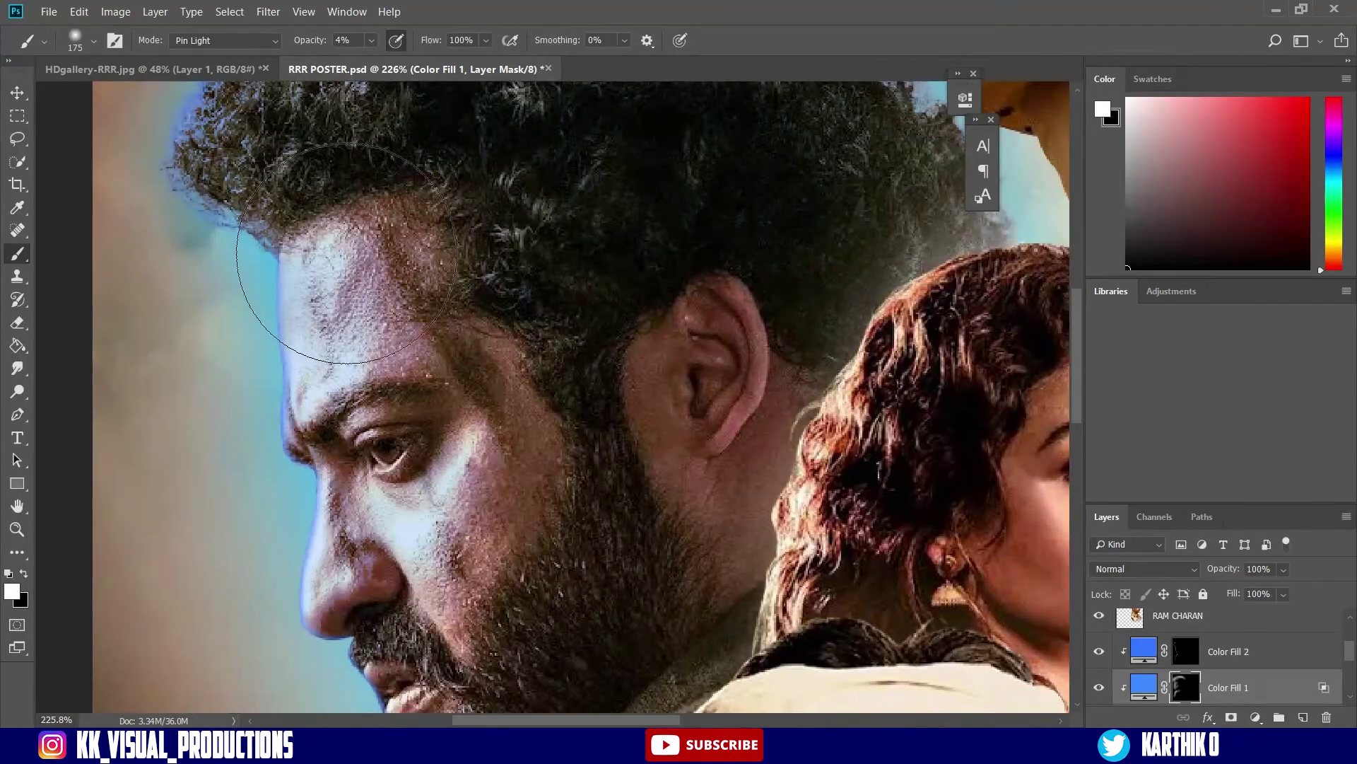
scroll(434, 342, "down", 3)
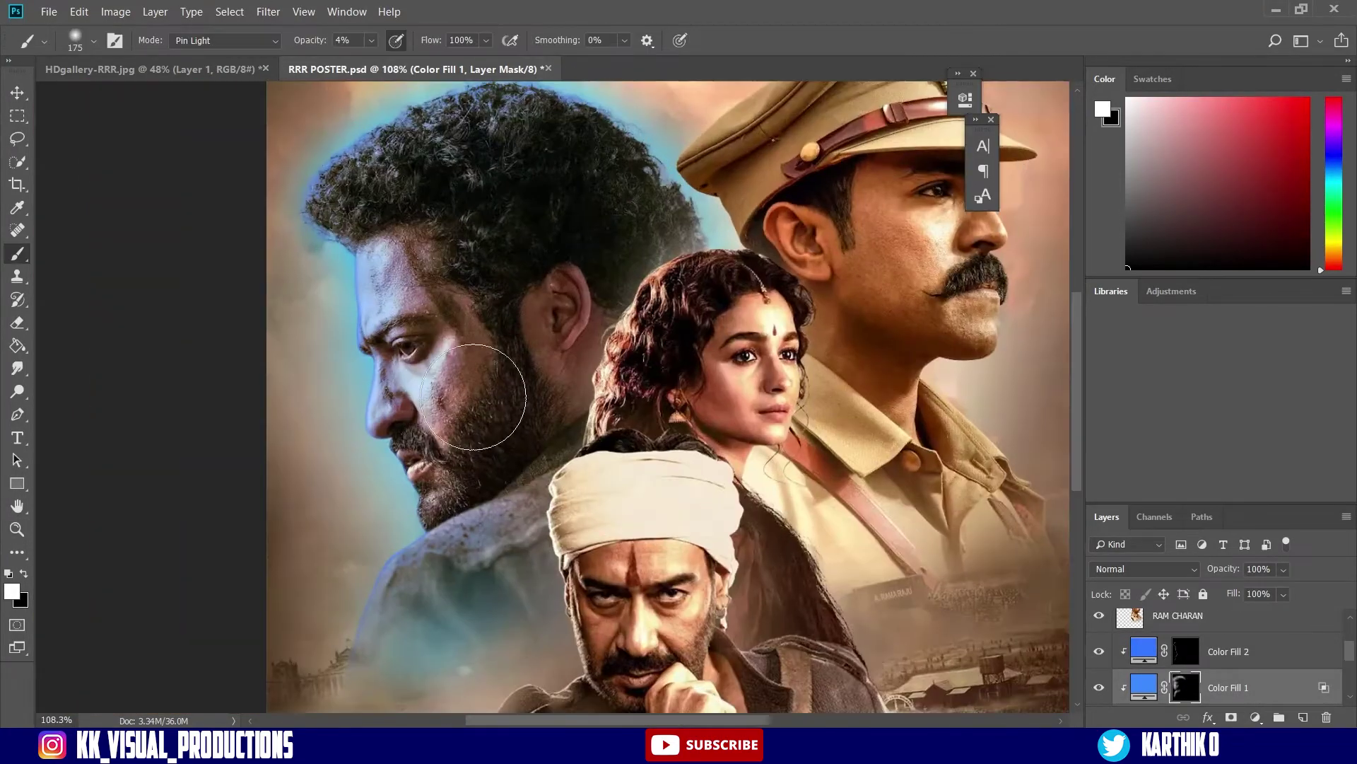
scroll(450, 378, "down", 4)
scroll(509, 339, "up", 4)
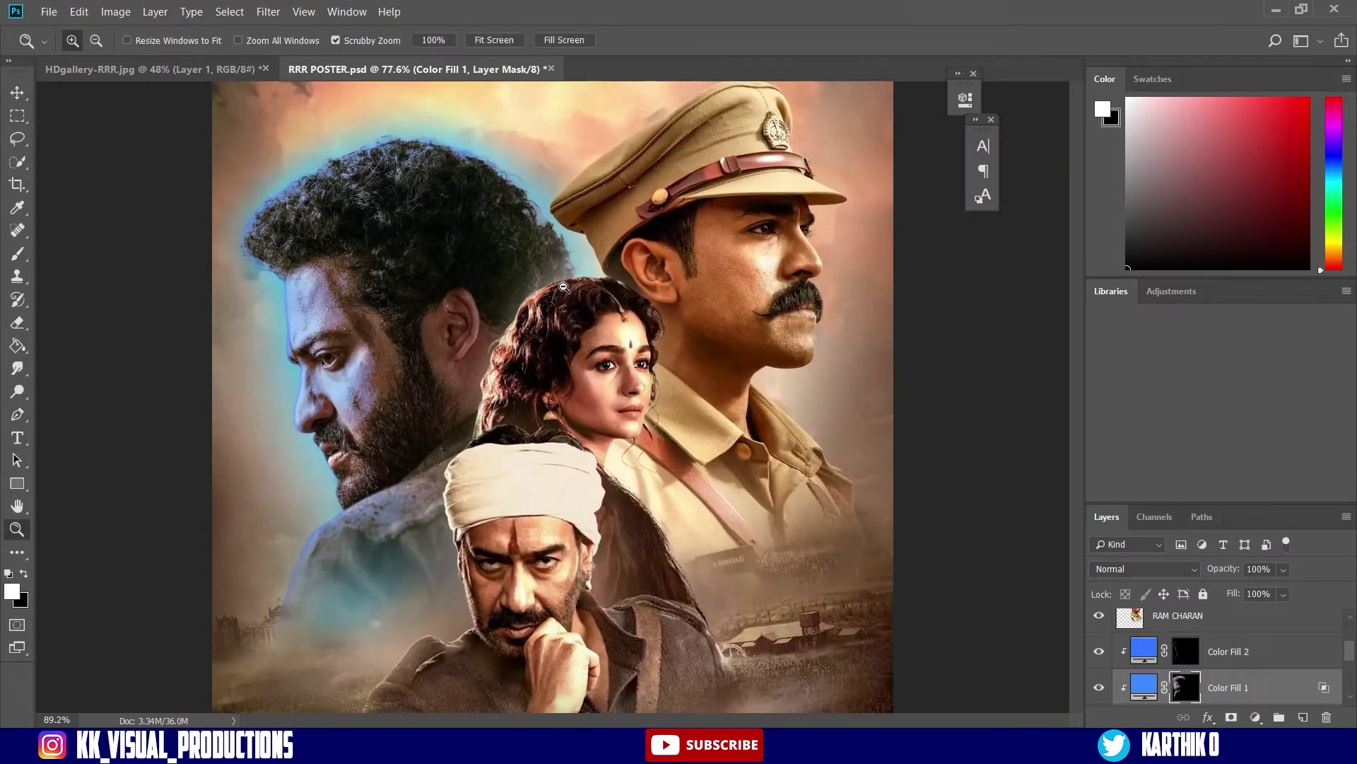
scroll(588, 308, "down", 2)
key("ctrl+space")
left_click_drag(437, 346, 543, 353)
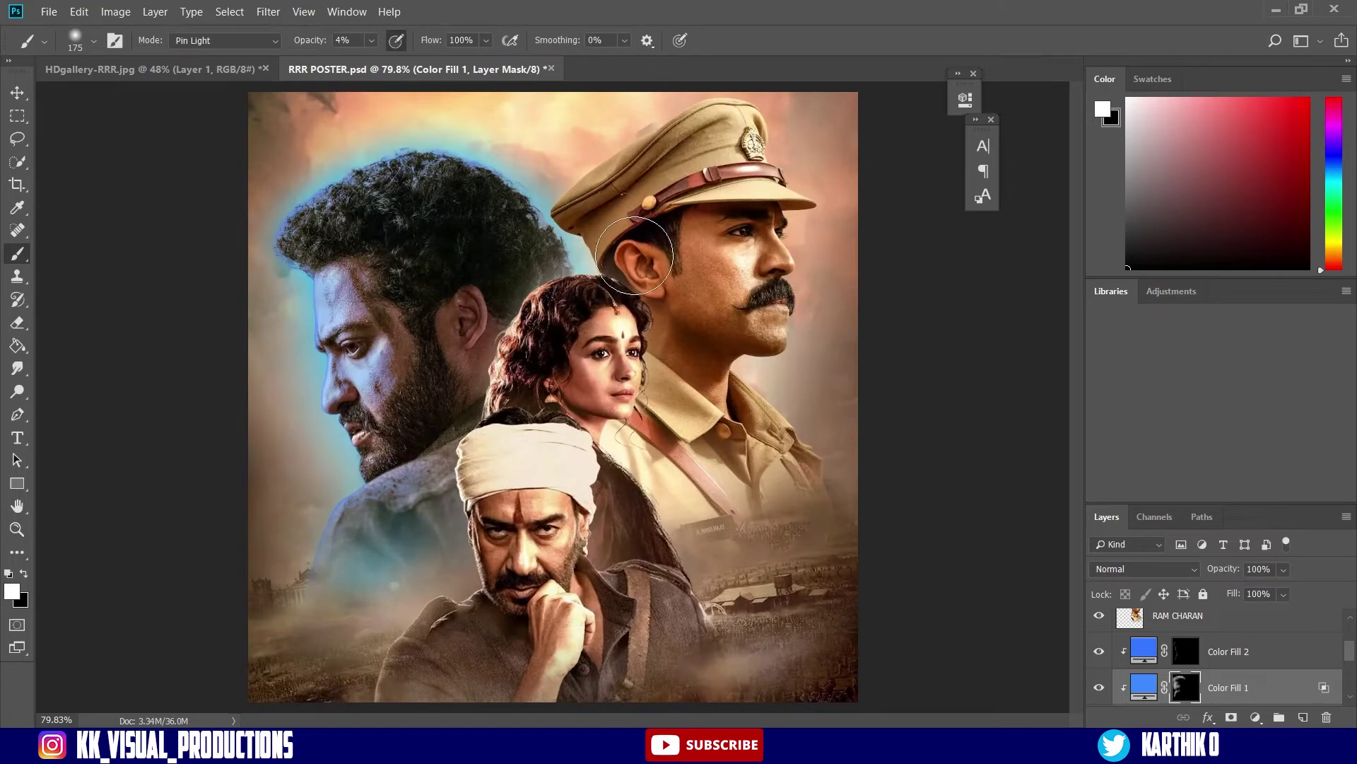
Add an orange #ff9933 Solid Color fill layer clipped to RAM CHARAN and invert its mask to hide the colour.
scroll(659, 257, "up", 3)
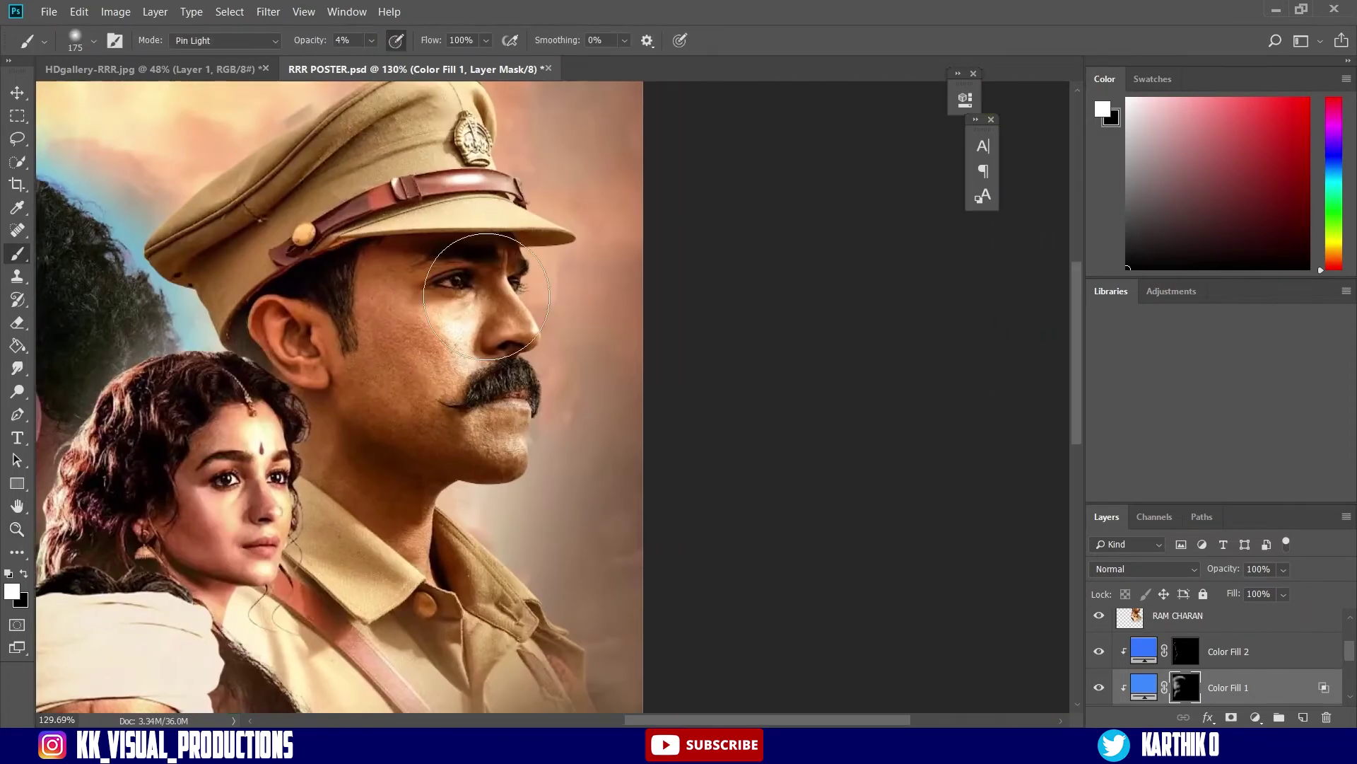
key("ctrl+space")
mouse_move(486, 296)
left_mouse_down()
mouse_move(533, 294)
mouse_move(494, 294)
mouse_move(569, 345)
left_mouse_up()
key("space")
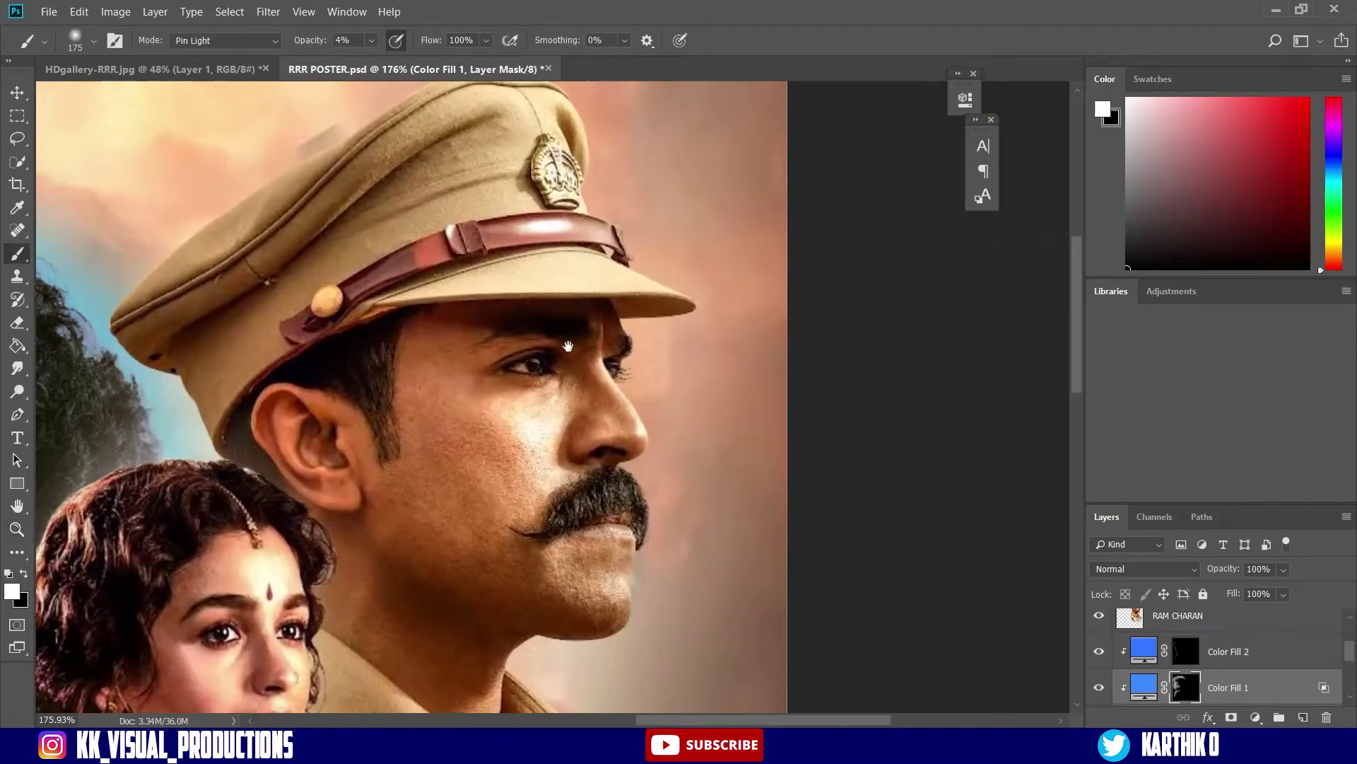
scroll(1266, 633, "up", 1)
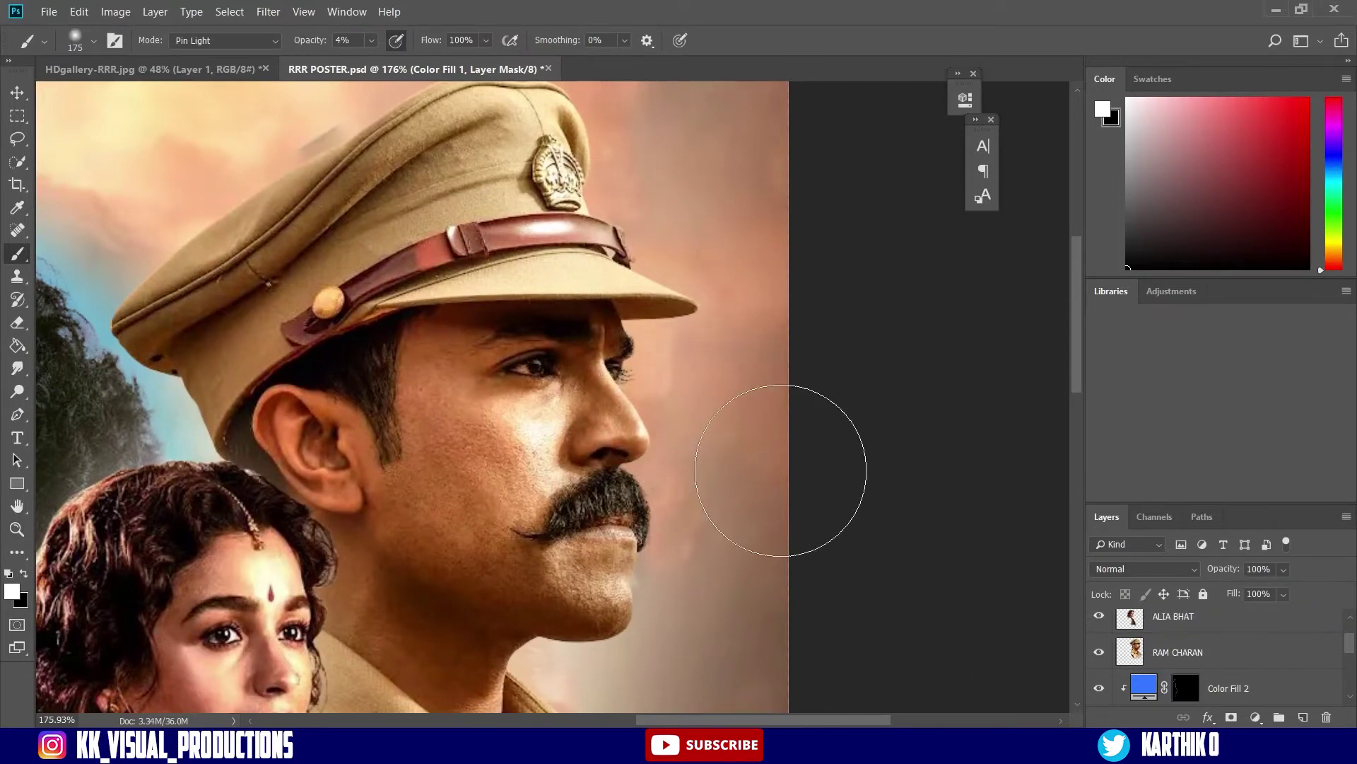
left_click(1235, 658)
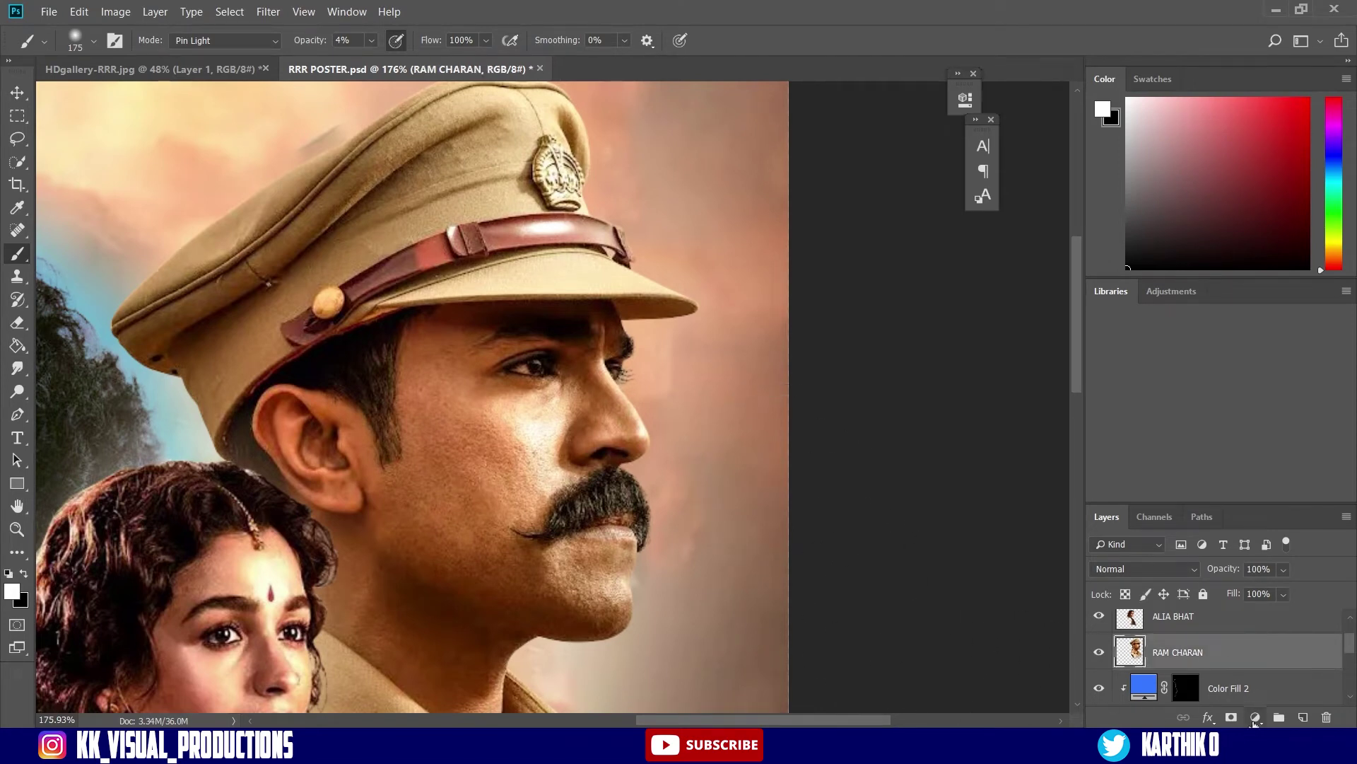
left_click(1255, 718)
left_click(1296, 413)
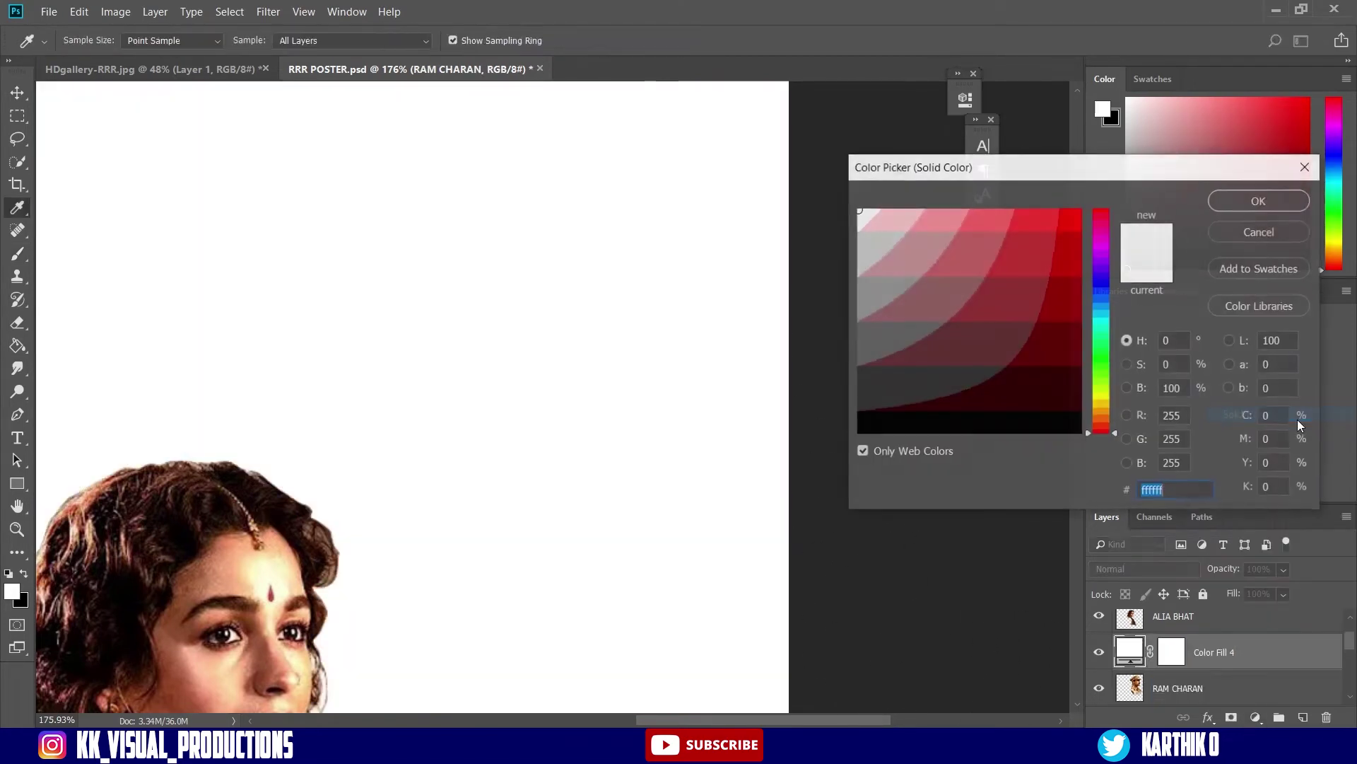
left_click_drag(1101, 392, 1108, 415)
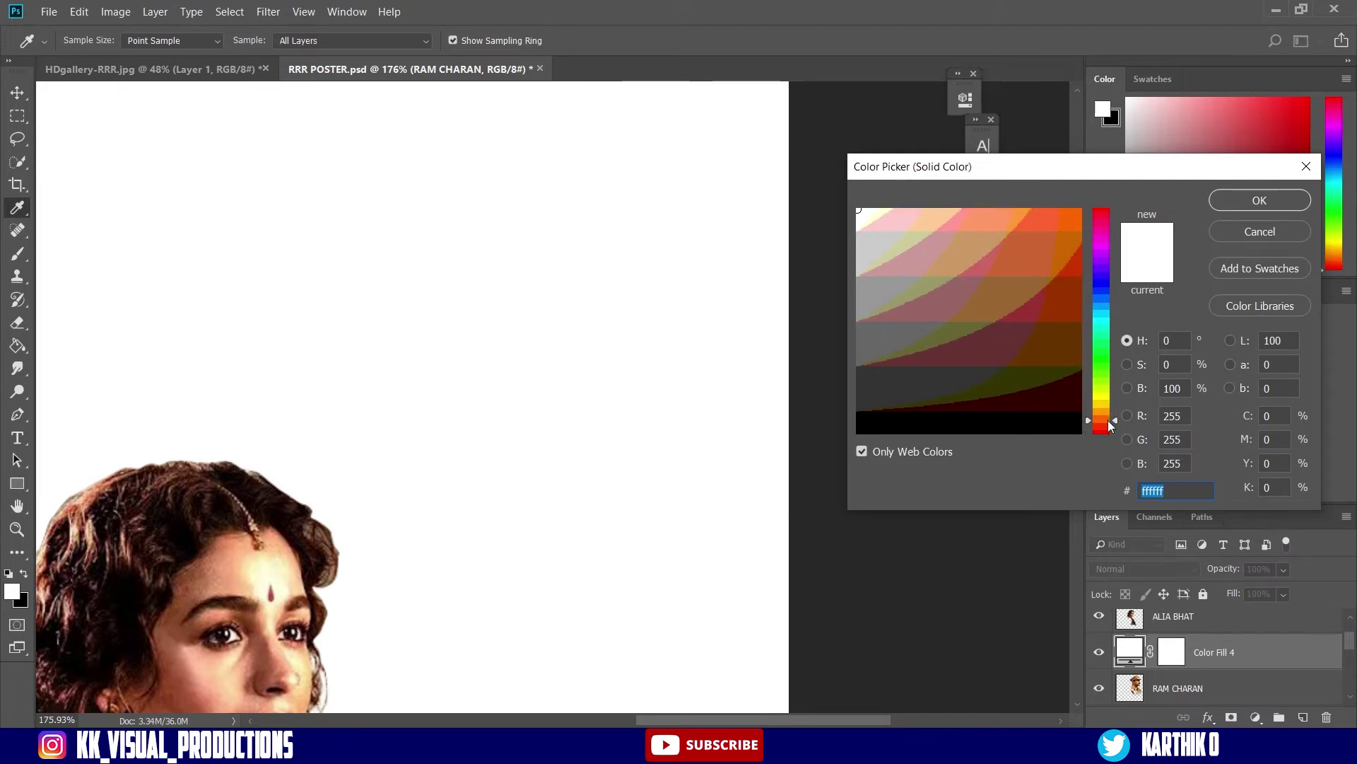
left_click(1047, 219)
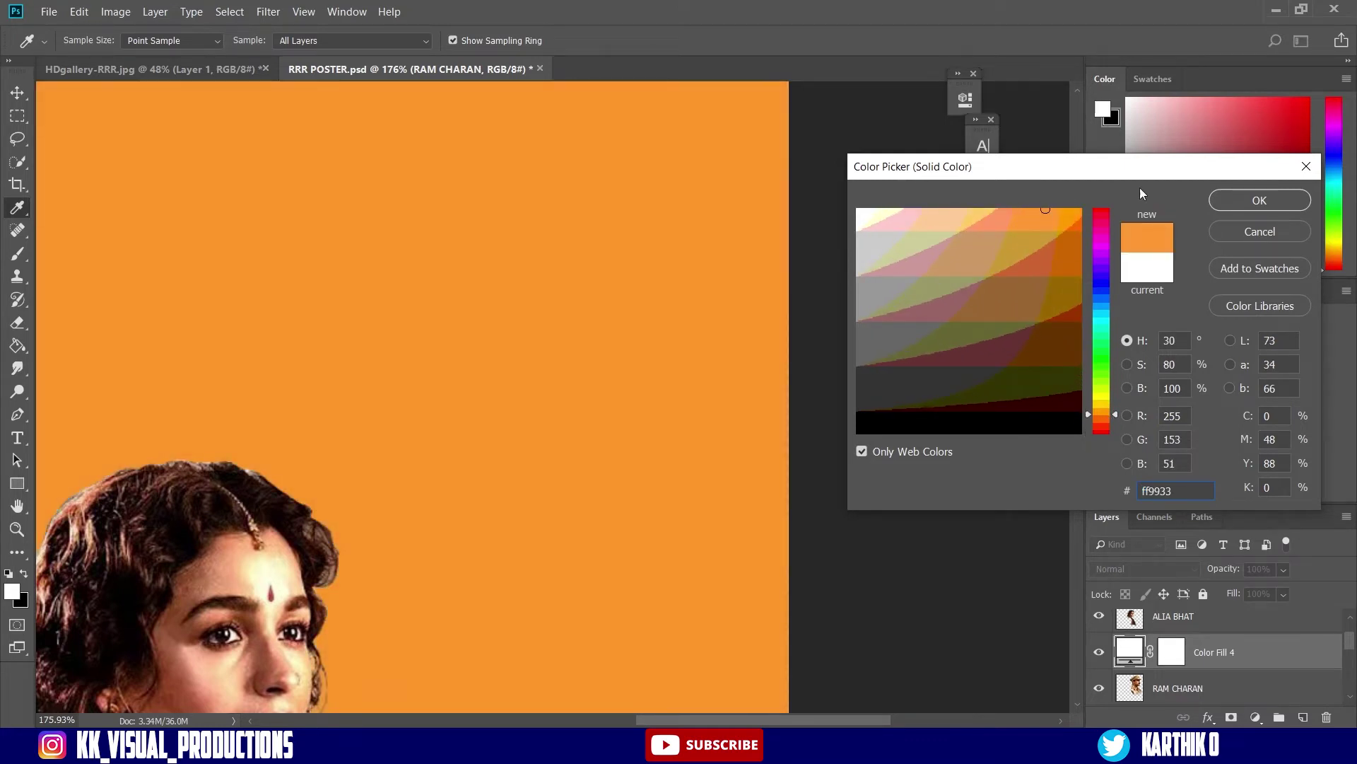
left_click(1233, 206)
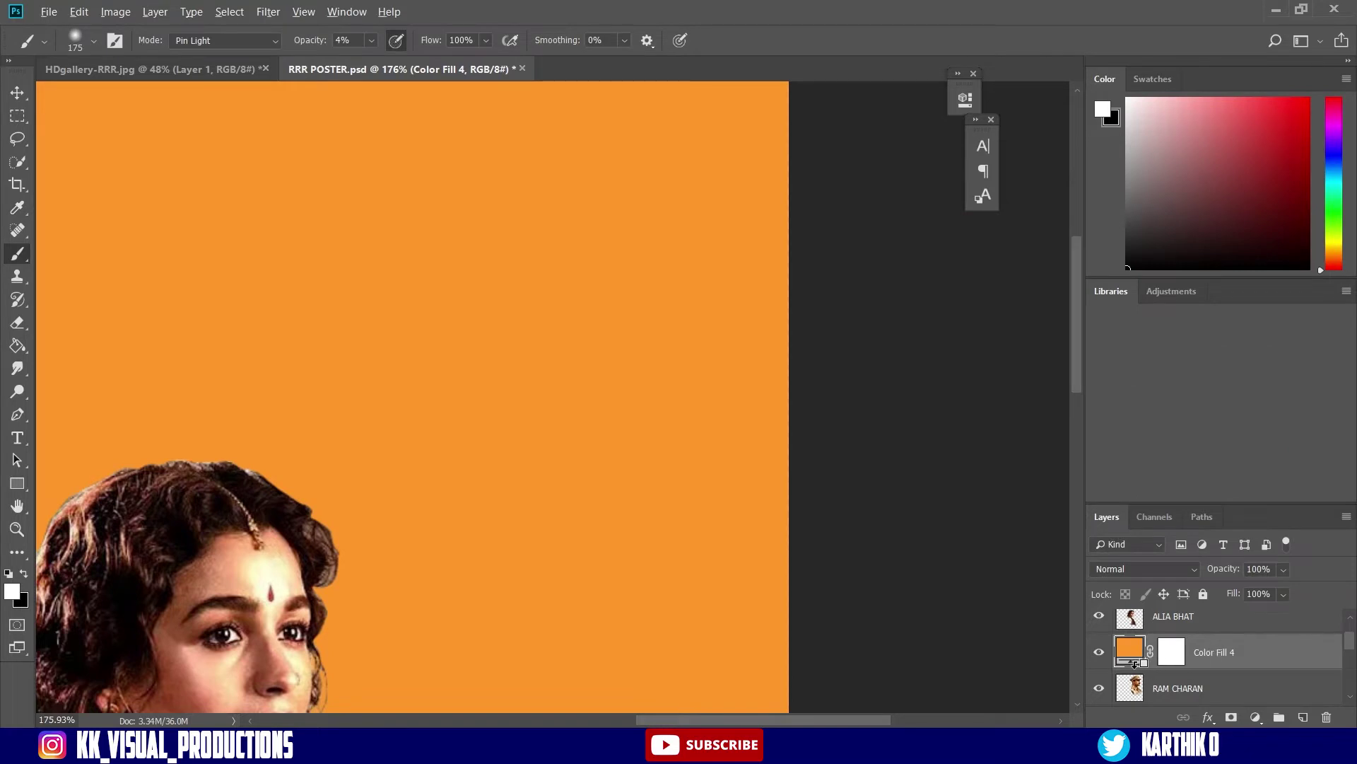
left_click(1137, 668, "alt")
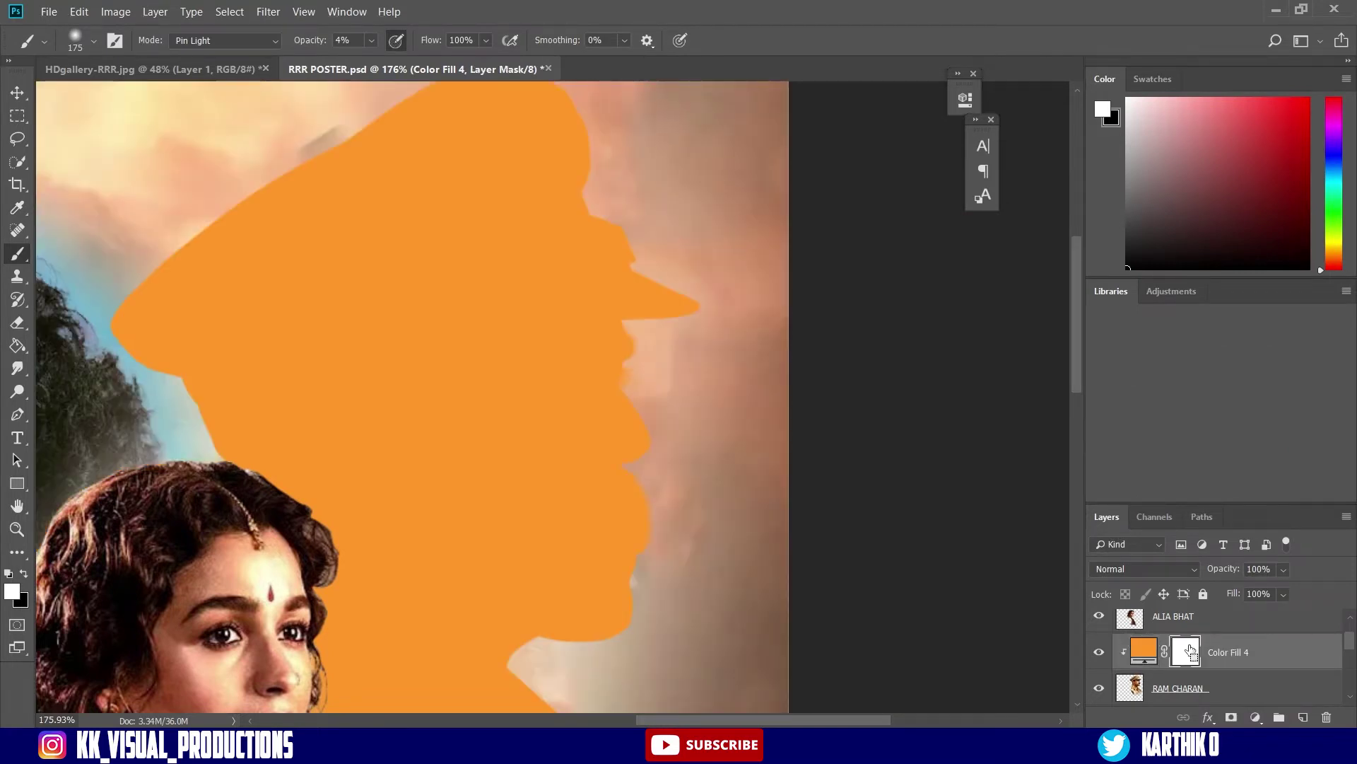
key("ctrl+i")
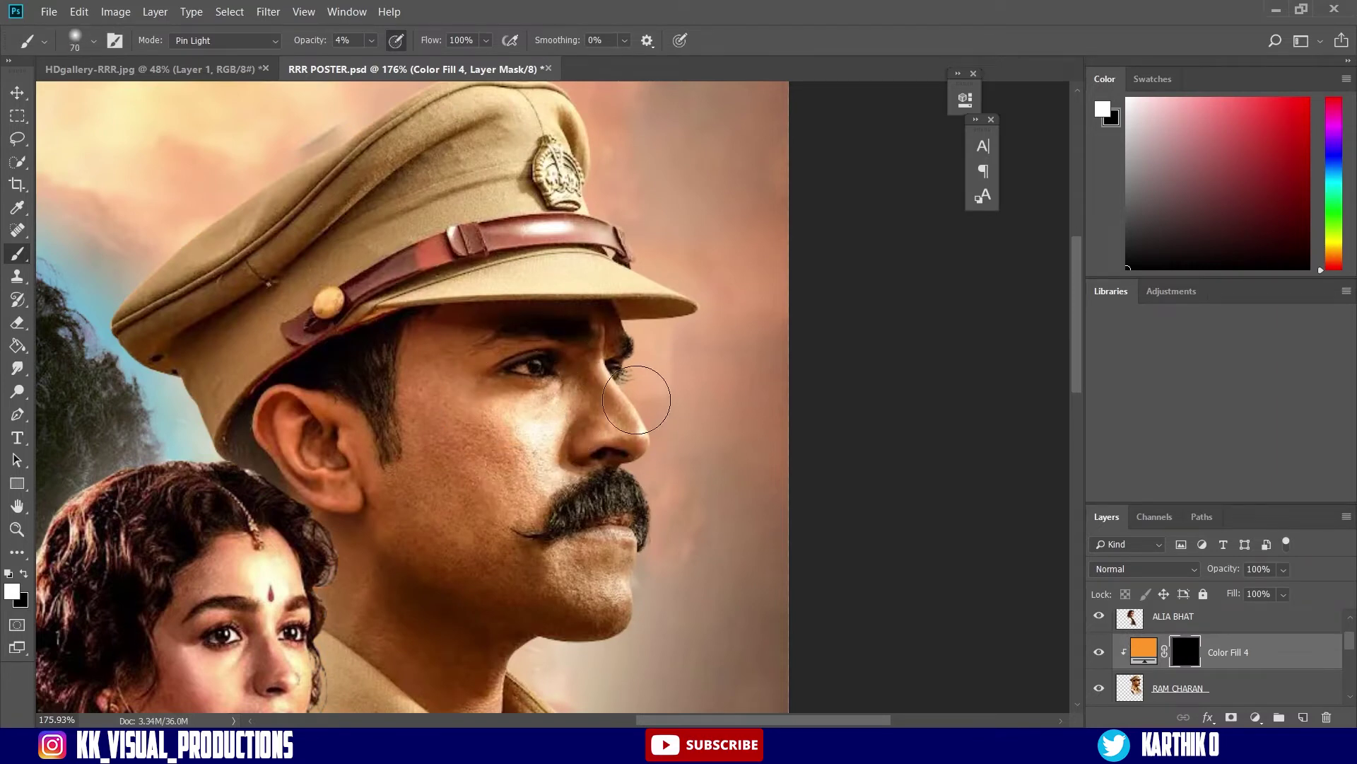
On Color Fill 4's mask, paint faint orange light over the officer's nose and cheek with a 70 px brush at 4% opacity.
left_click_drag(638, 439, 682, 431)
left_click_drag(524, 439, 567, 283)
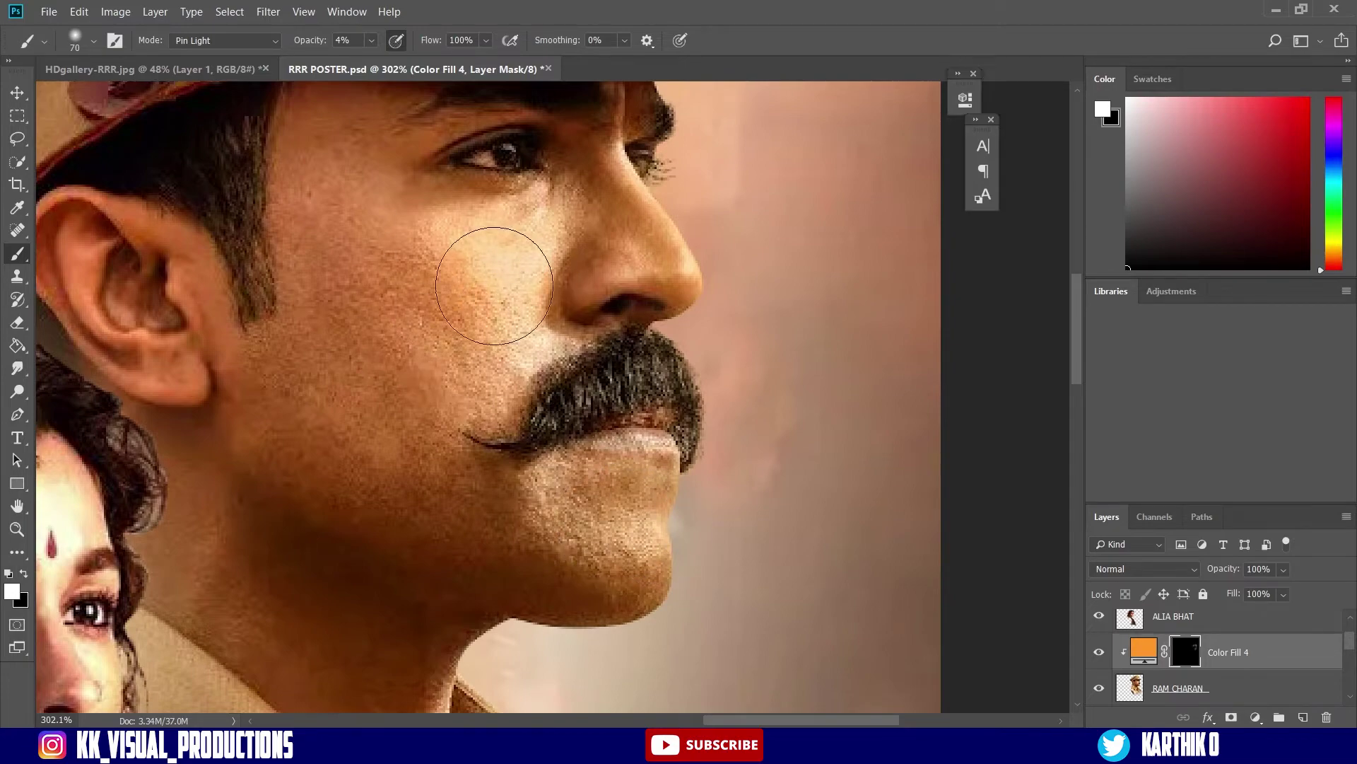
scroll(552, 267, "down", 3)
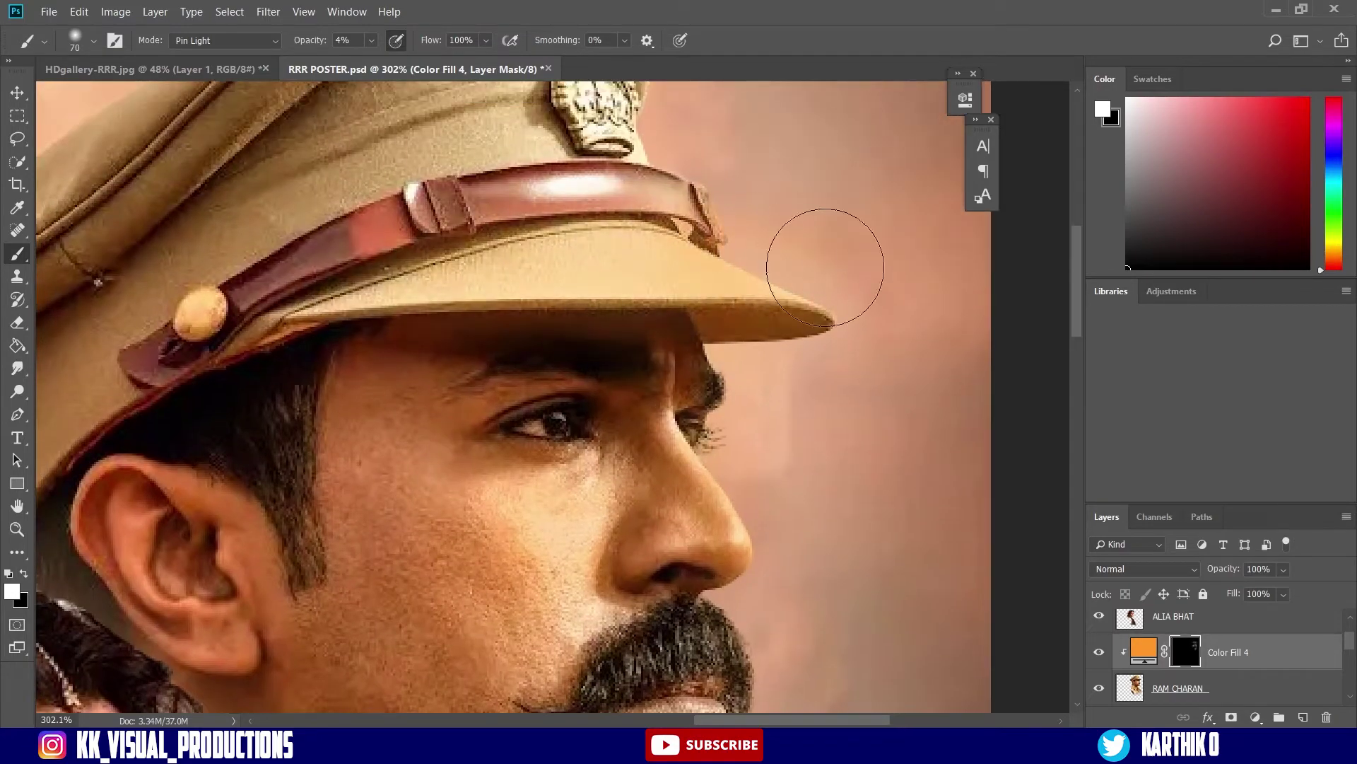
On Color Fill 4's mask, paint stronger orange light along the officer's cap crown and peak with the brush at 14% opacity.
scroll(833, 267, "down", 4)
left_click_drag(310, 40, 317, 40)
scroll(634, 178, "up", 7)
mouse_move(699, 255)
left_mouse_down()
mouse_move(763, 275)
mouse_move(841, 336)
left_mouse_up()
left_click_drag(868, 438, 628, 199)
left_click_drag(711, 318, 982, 553)
scroll(982, 551, "down", 3)
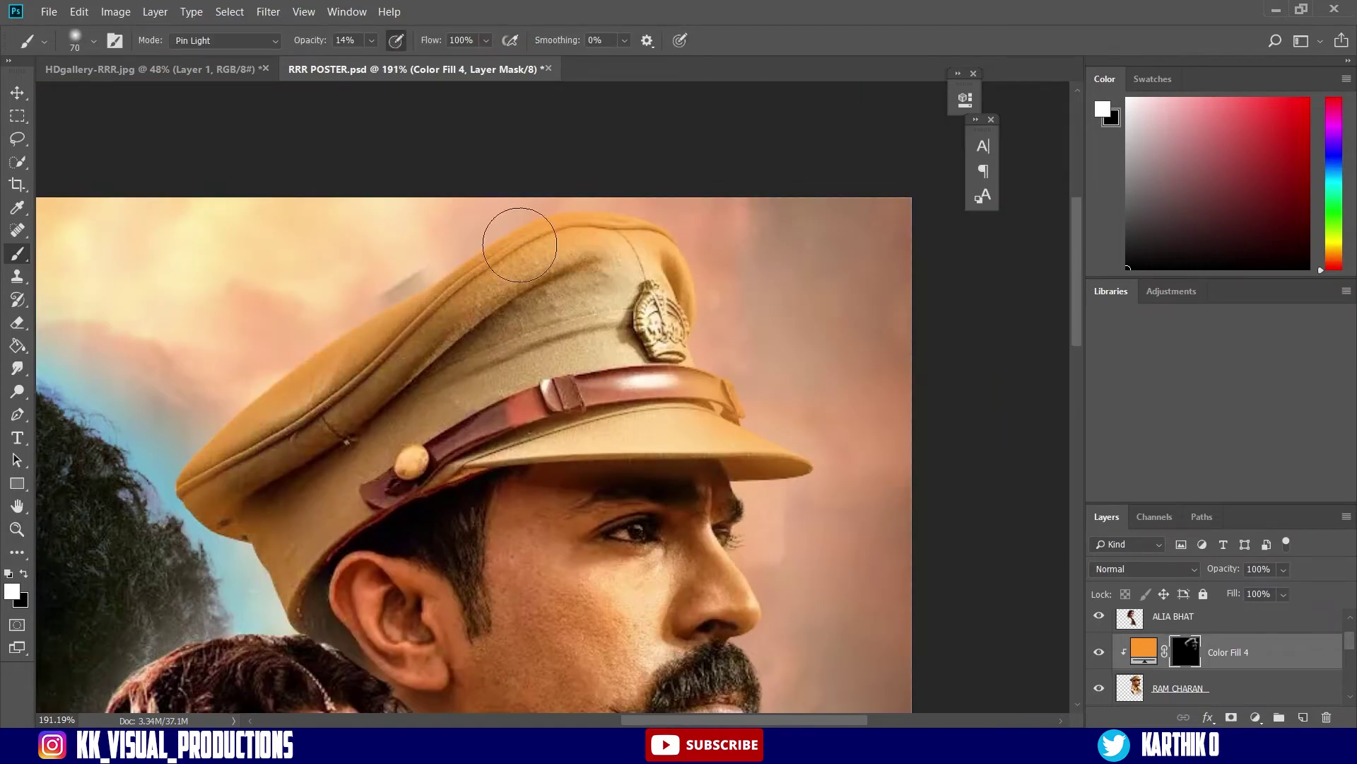
scroll(876, 407, "down", 4)
scroll(849, 565, "up", 6)
mouse_move(803, 312)
left_mouse_down()
mouse_move(813, 463)
mouse_move(598, 649)
left_mouse_up()
mouse_move(598, 649)
left_mouse_down()
mouse_move(521, 348)
mouse_move(744, 601)
mouse_move(783, 379)
left_mouse_up()
left_click_drag(839, 479, 737, 398)
left_click_drag(671, 293, 594, 294)
left_click_drag(622, 297, 686, 579)
Adjust the Blend If range in Color Fill 4's blending options.
double_click(1288, 656)
left_click_drag(903, 436, 1043, 435)
mouse_move(1025, 90)
left_mouse_down()
mouse_move(1252, 46)
mouse_move(1010, 107)
left_mouse_up()
left_click(1268, 144)
Add a golden-orange Solid Color fill layer above Color Fill 4, clip it to the officer and invert its mask.
left_click(1256, 717)
left_click(1242, 412)
left_click(1043, 224)
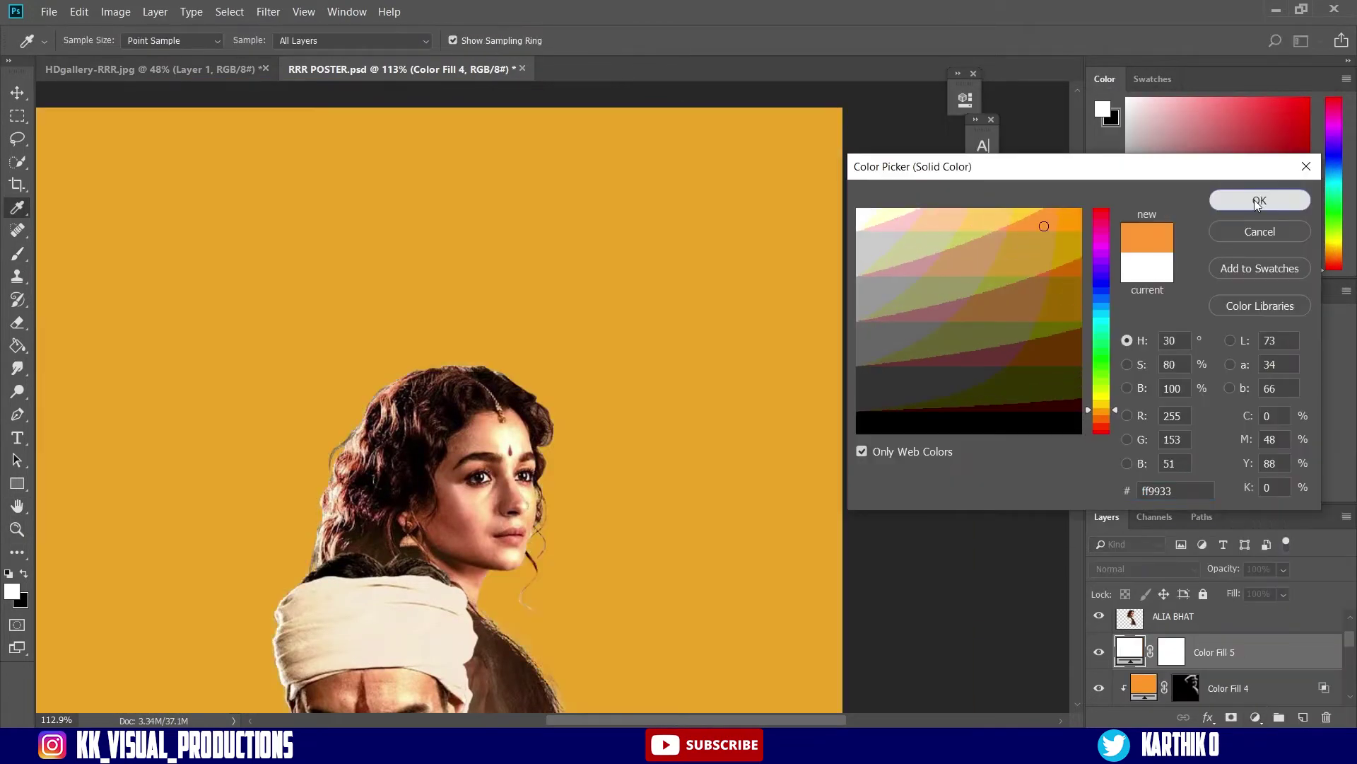
left_click(1258, 200)
key("ctrl+alt+g")
key("ctrl+i")
Reduce the brush to 10 px and lower Color Fill 4's layer opacity to 65%.
scroll(442, 206, "up", 10)
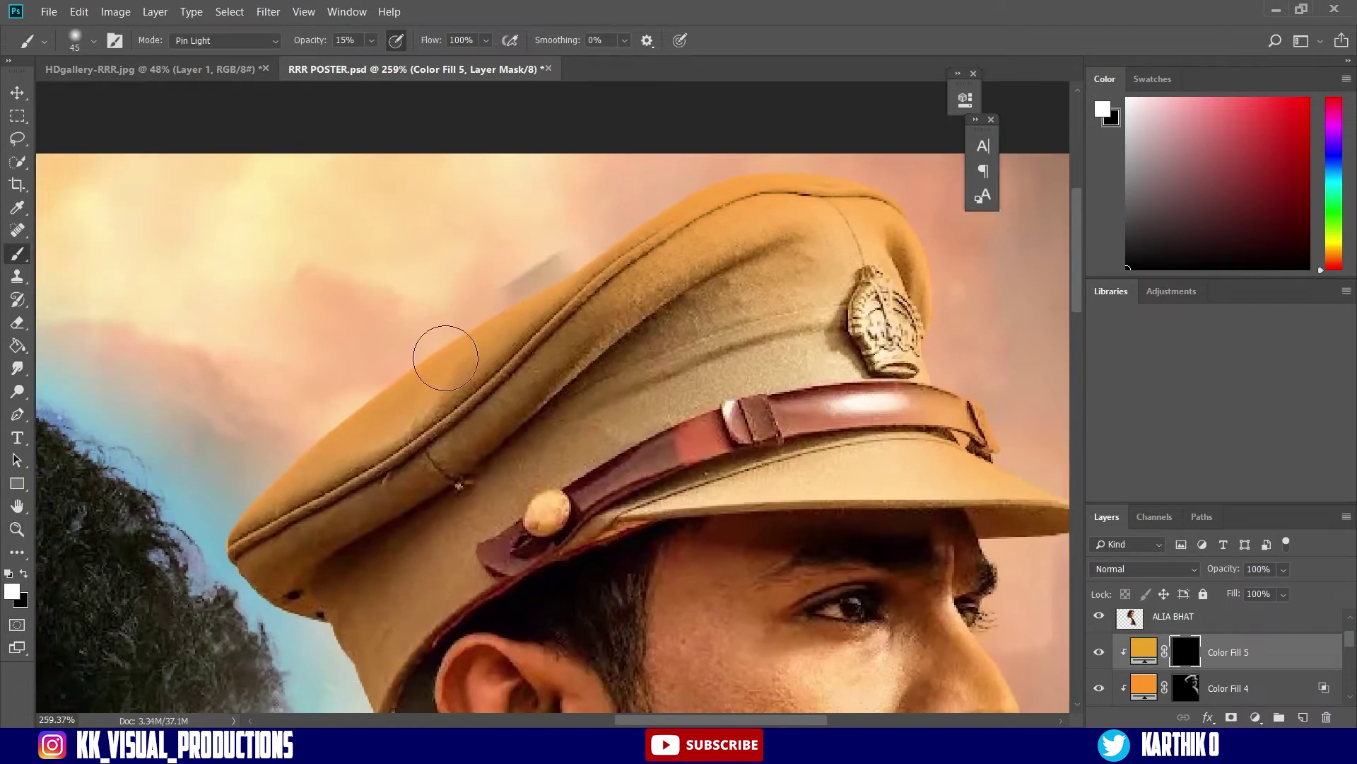
key("bracketleft")
key("bracketleft")
key("bracketleft")
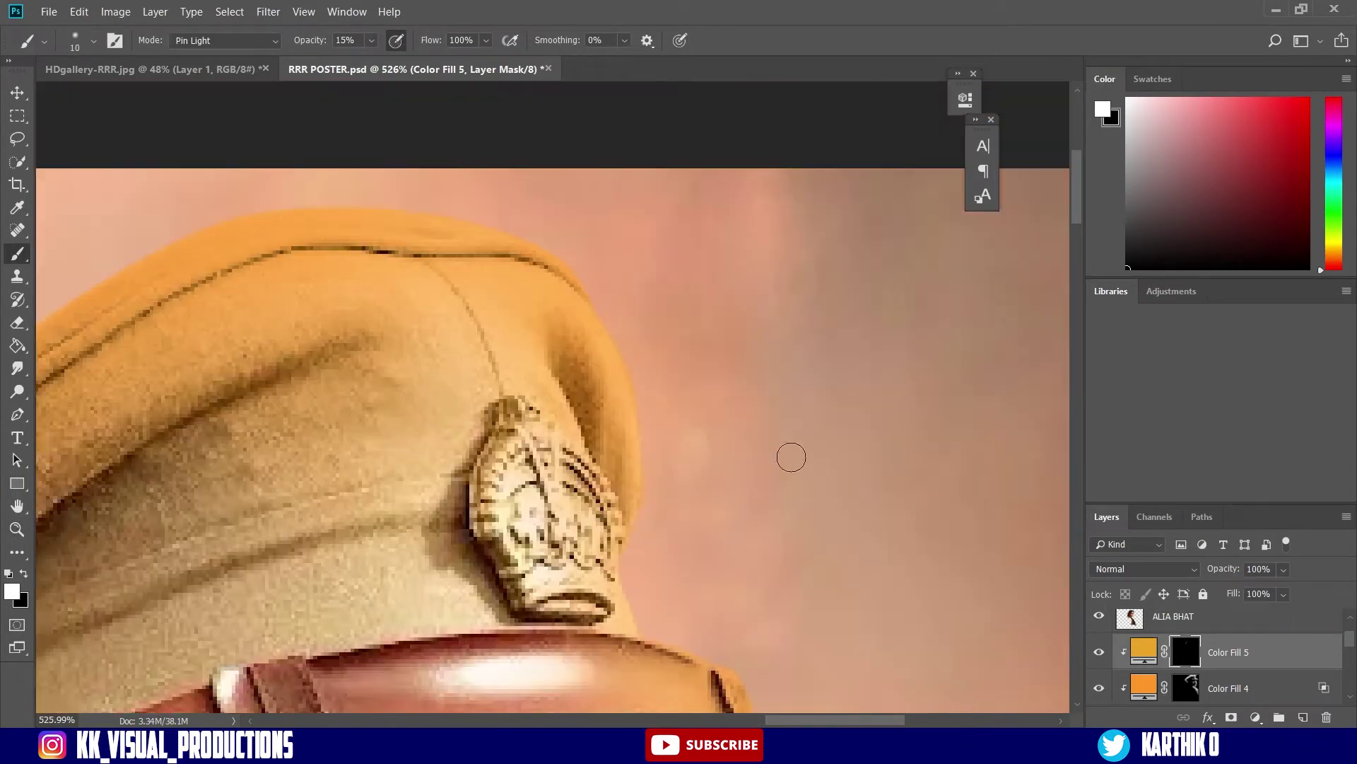
key("alt+bracketleft")
left_click(1219, 571)
left_click_drag(912, 616, 880, 614)
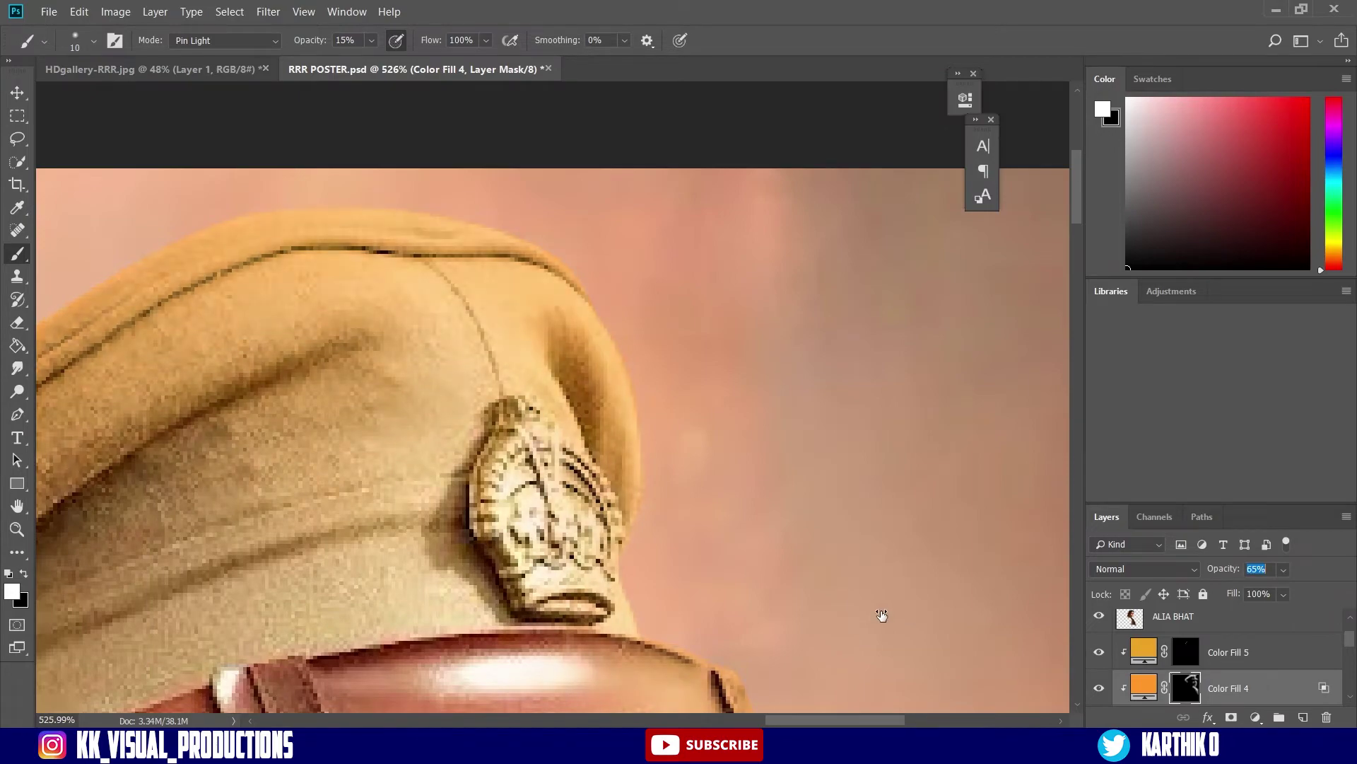
On Color Fill 5's mask, paint a thin golden rim along the officer's nose with an 8 px brush at 15% opacity.
left_click(1190, 645)
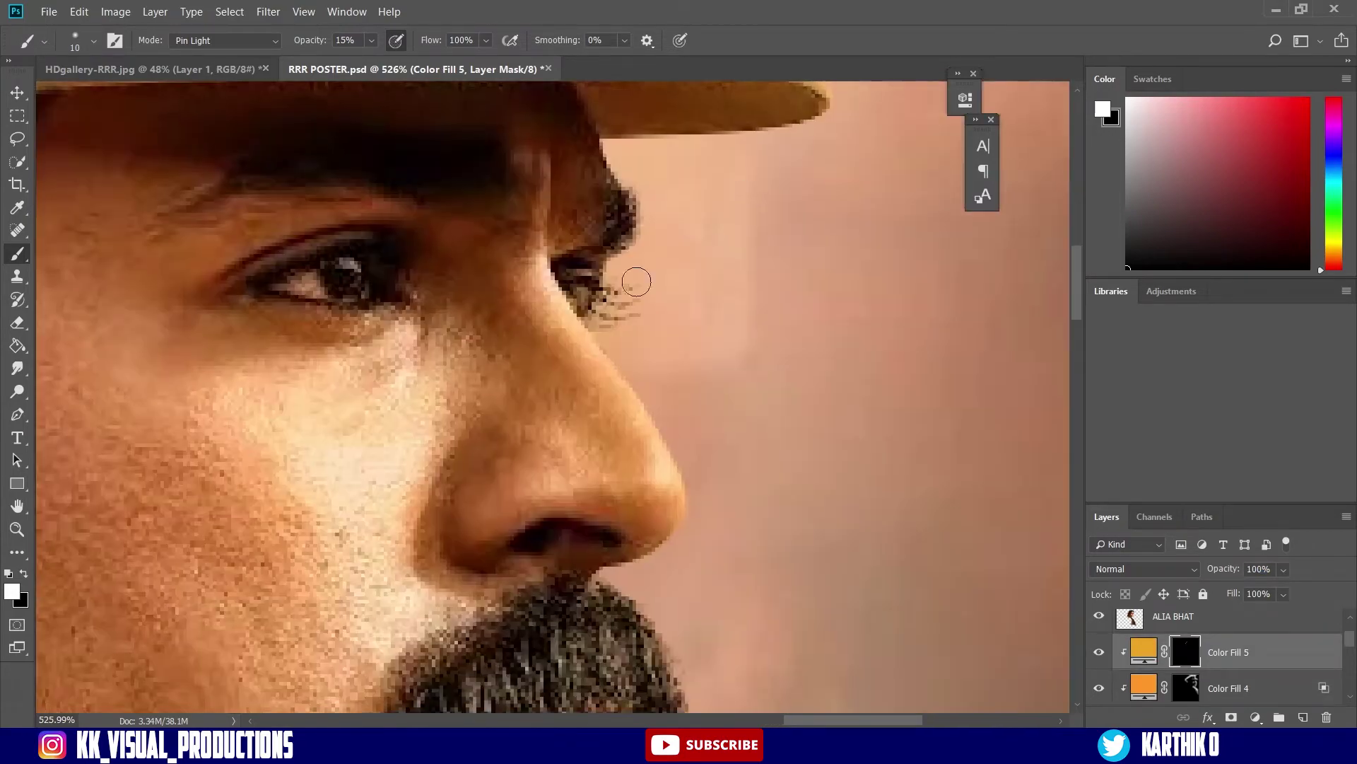
scroll(629, 396, "up", 4)
key("bracketleft")
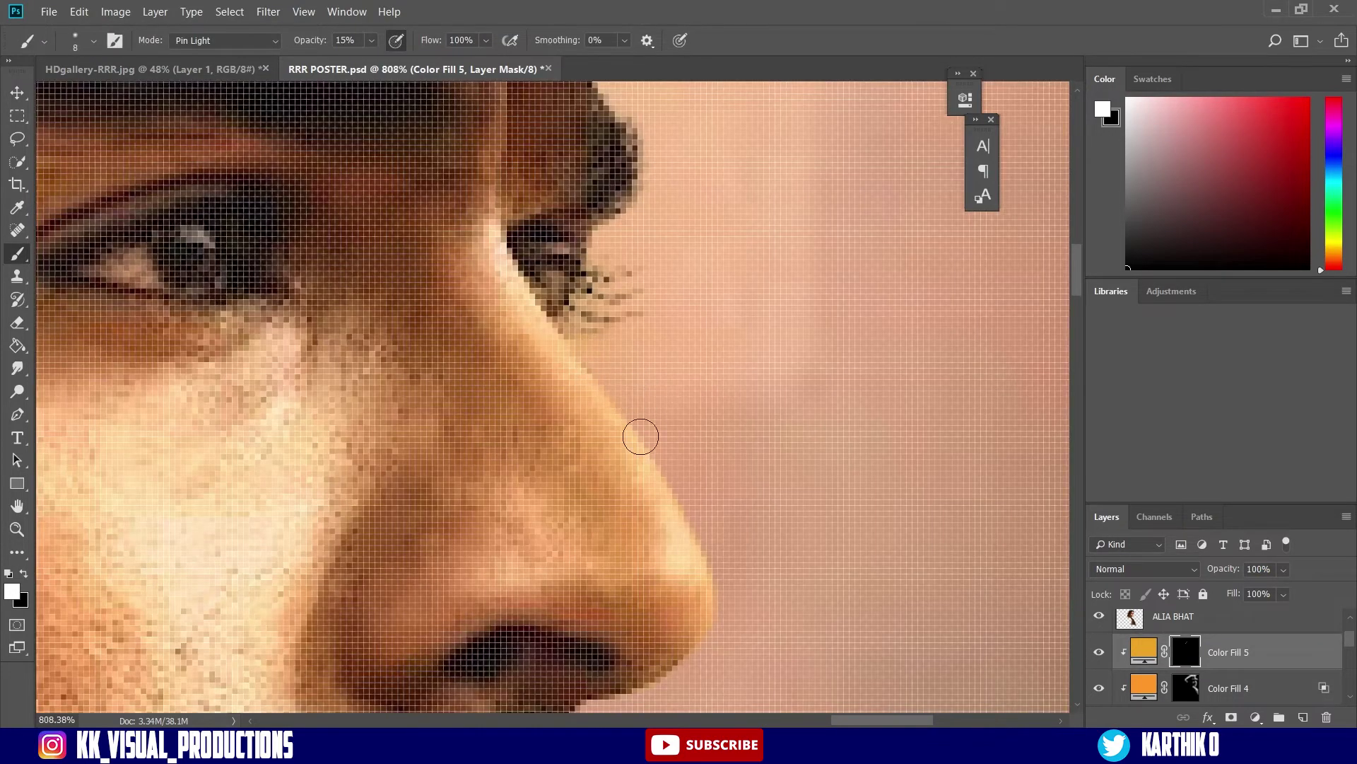
scroll(608, 367, "down", 4)
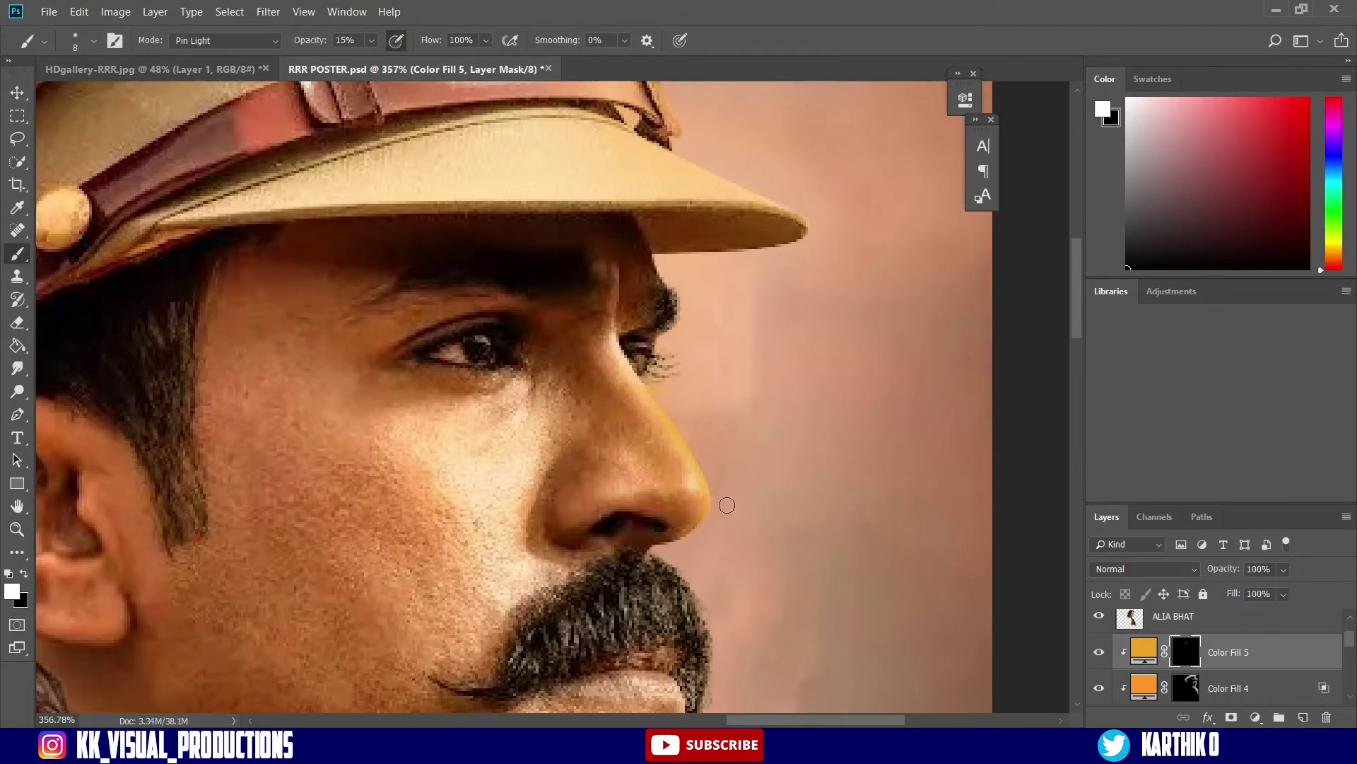
key("ctrl+space")
left_click_drag(673, 443, 707, 343)
scroll(1250, 689, "down", 1)
scroll(1249, 679, "up", 1)
scroll(742, 351, "up", 3)
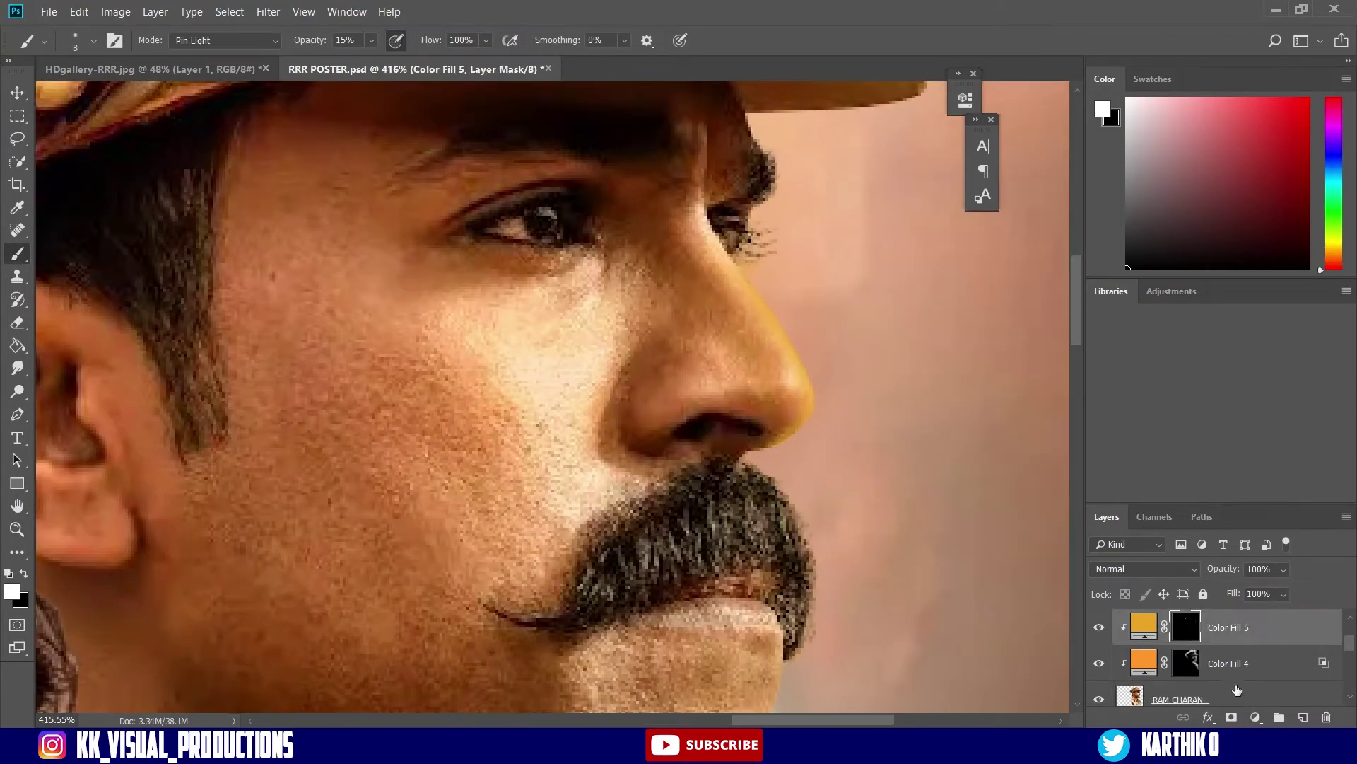
Apply the Camera Raw Filter to the officer's layer and to the curly-haired man's layer.
left_click(1237, 689)
key("ctrl+shift+a")
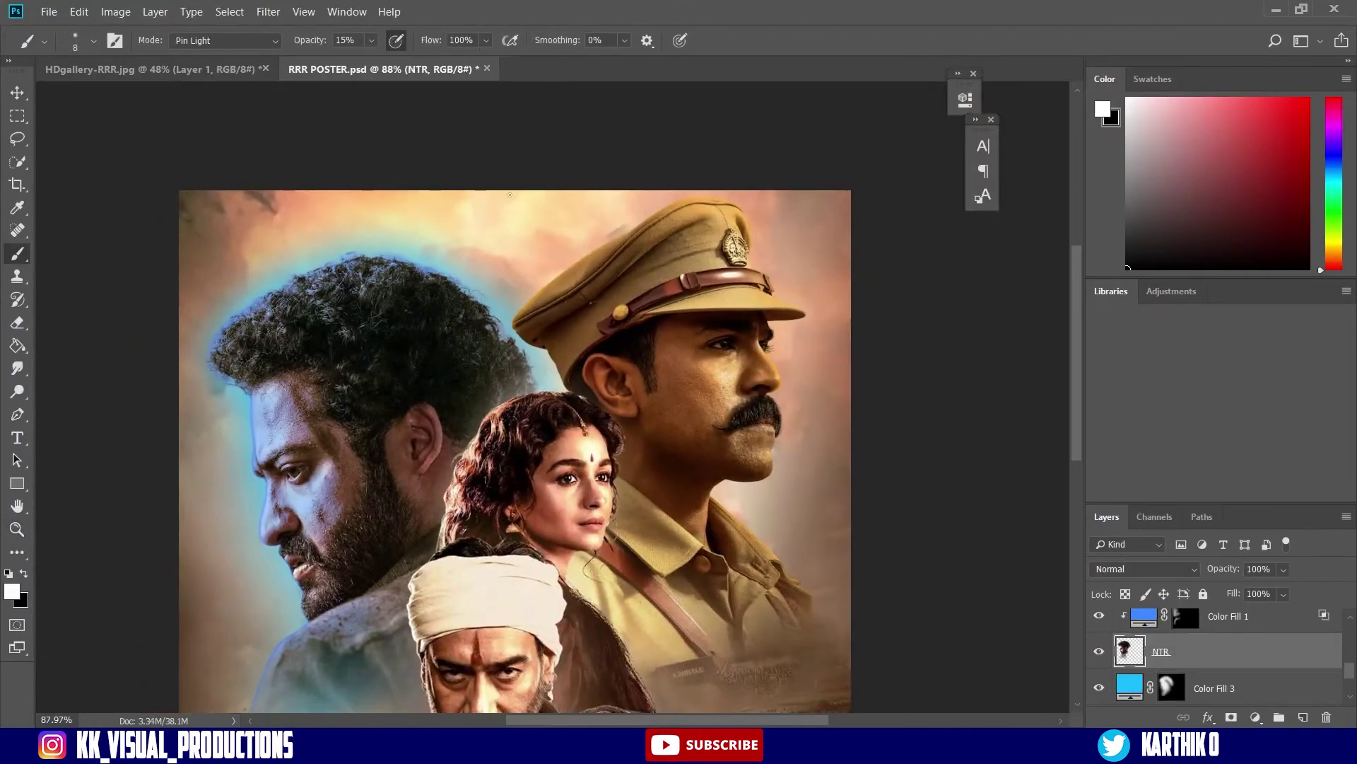
left_click(268, 12)
left_click(297, 106)
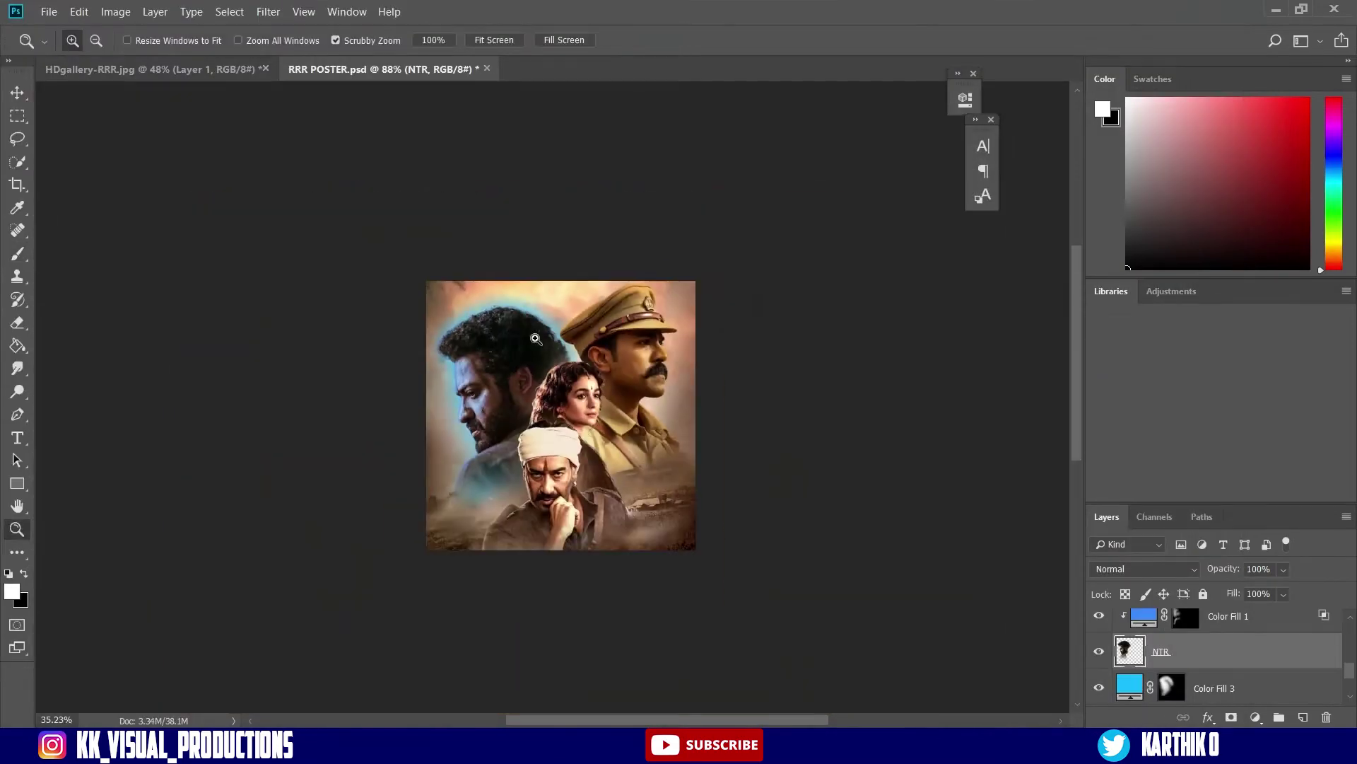
On Color Fill 5's mask, paint the golden rim along the officer's brow and cap brim with the 8 px brush at 15% opacity.
scroll(561, 280, "up", 6)
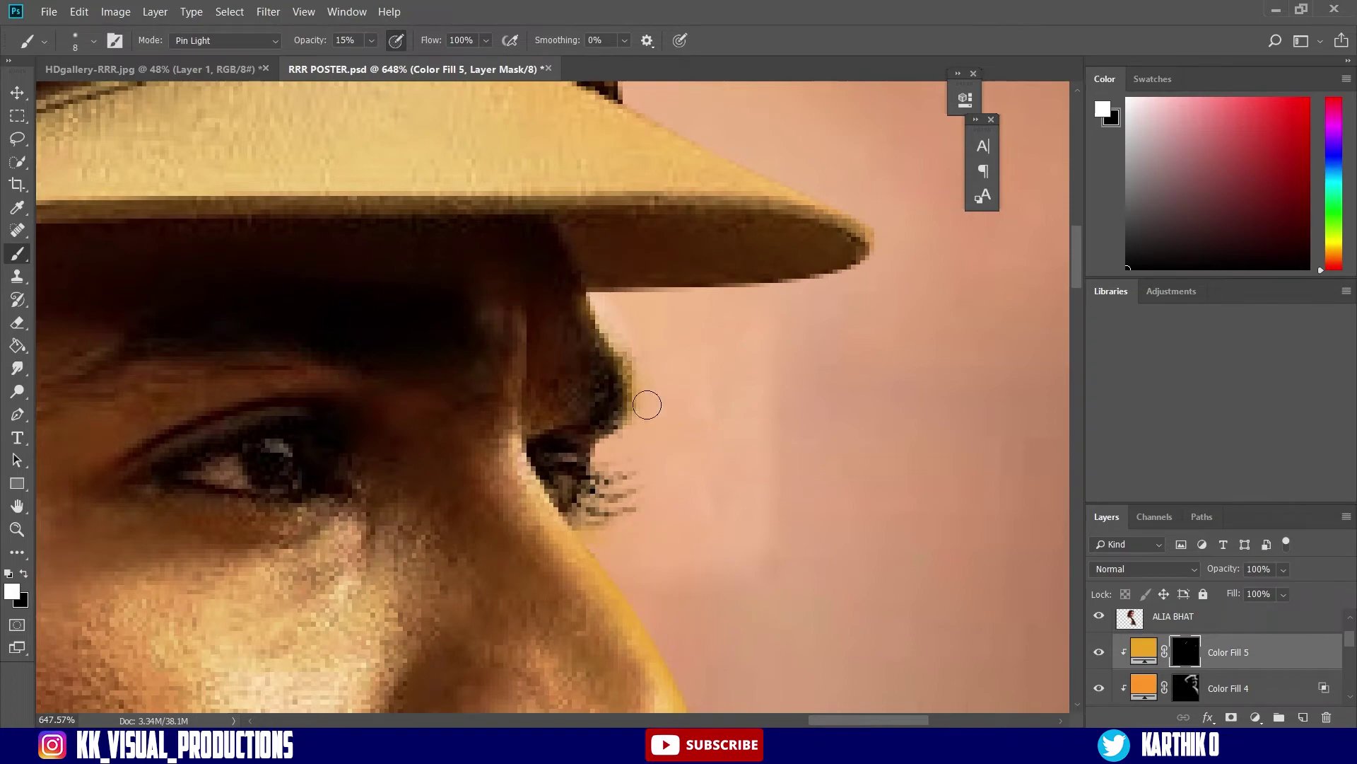
mouse_move(664, 297)
left_mouse_down()
mouse_move(813, 279)
mouse_move(876, 212)
left_mouse_up()
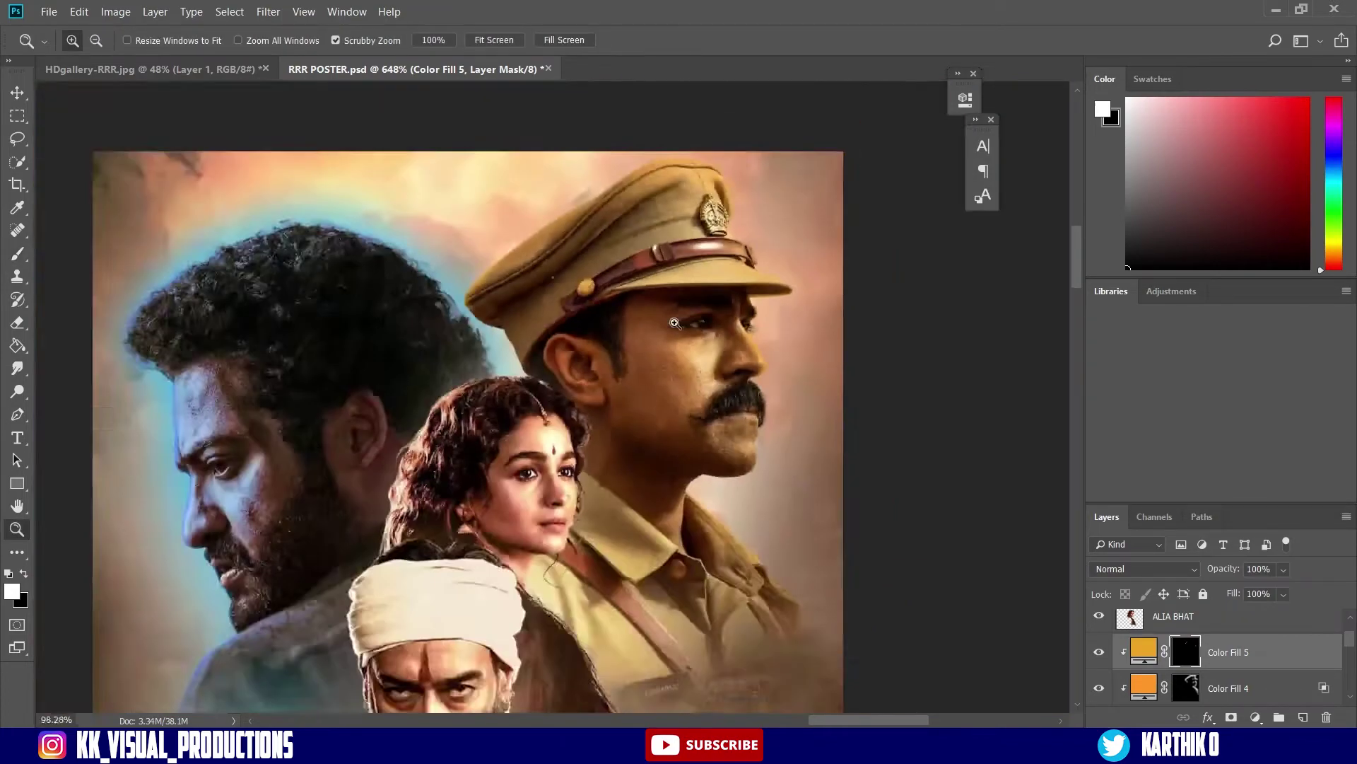
scroll(799, 506, "up", 6)
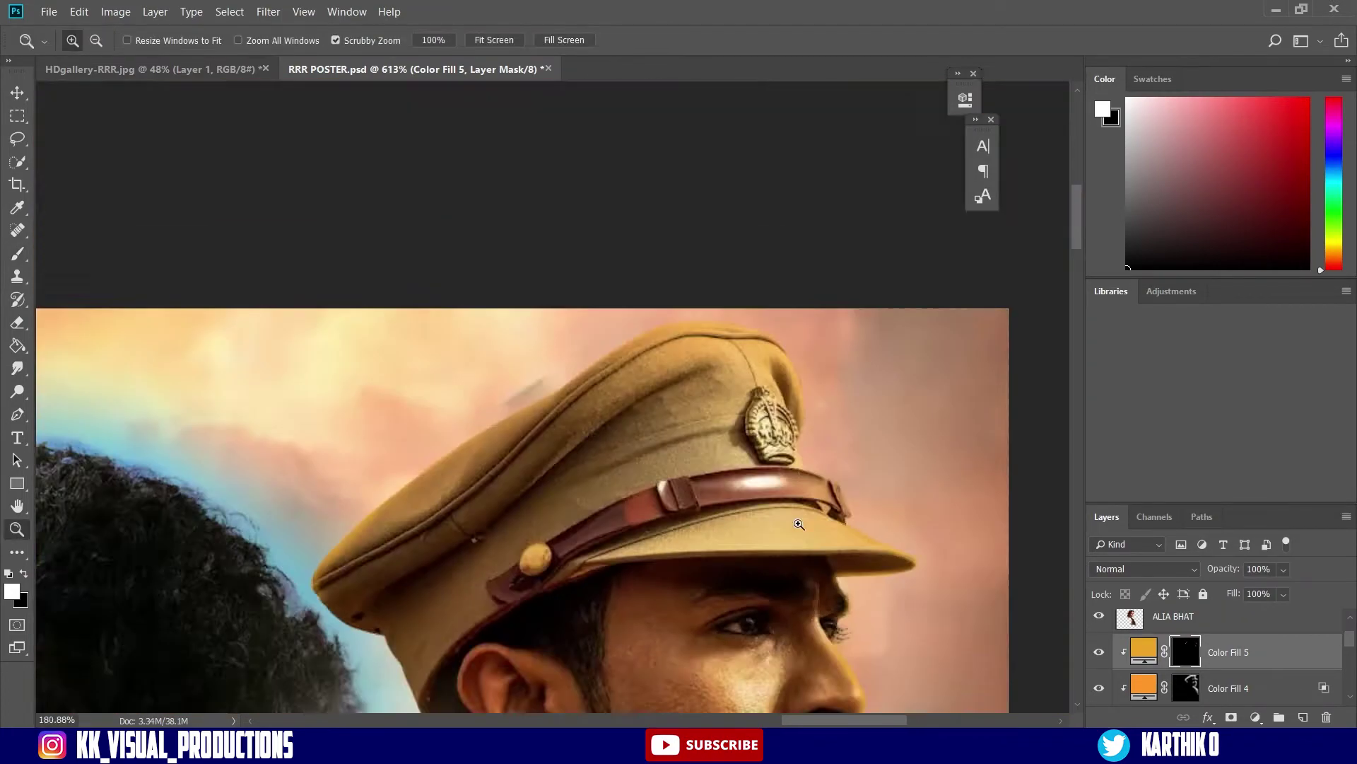
scroll(665, 322, "up", 6)
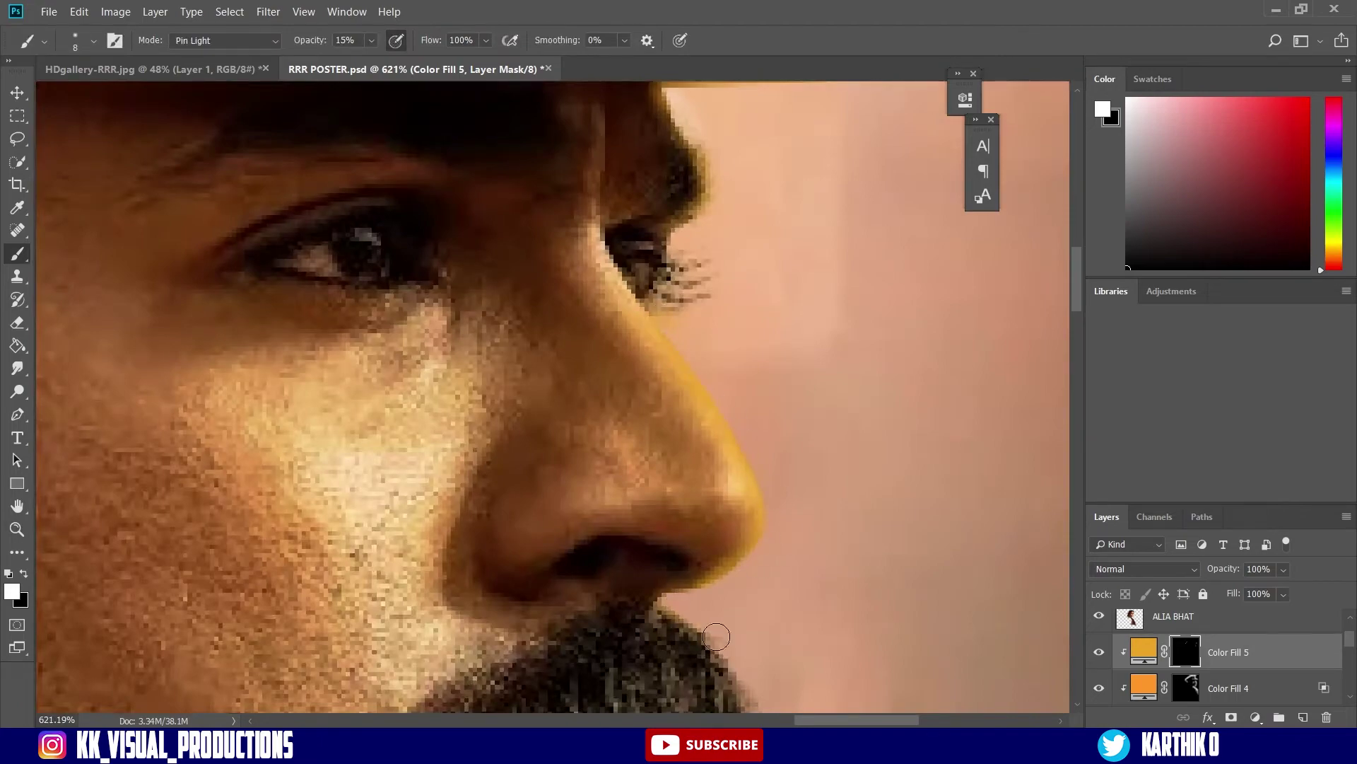
scroll(716, 637, "down", 4)
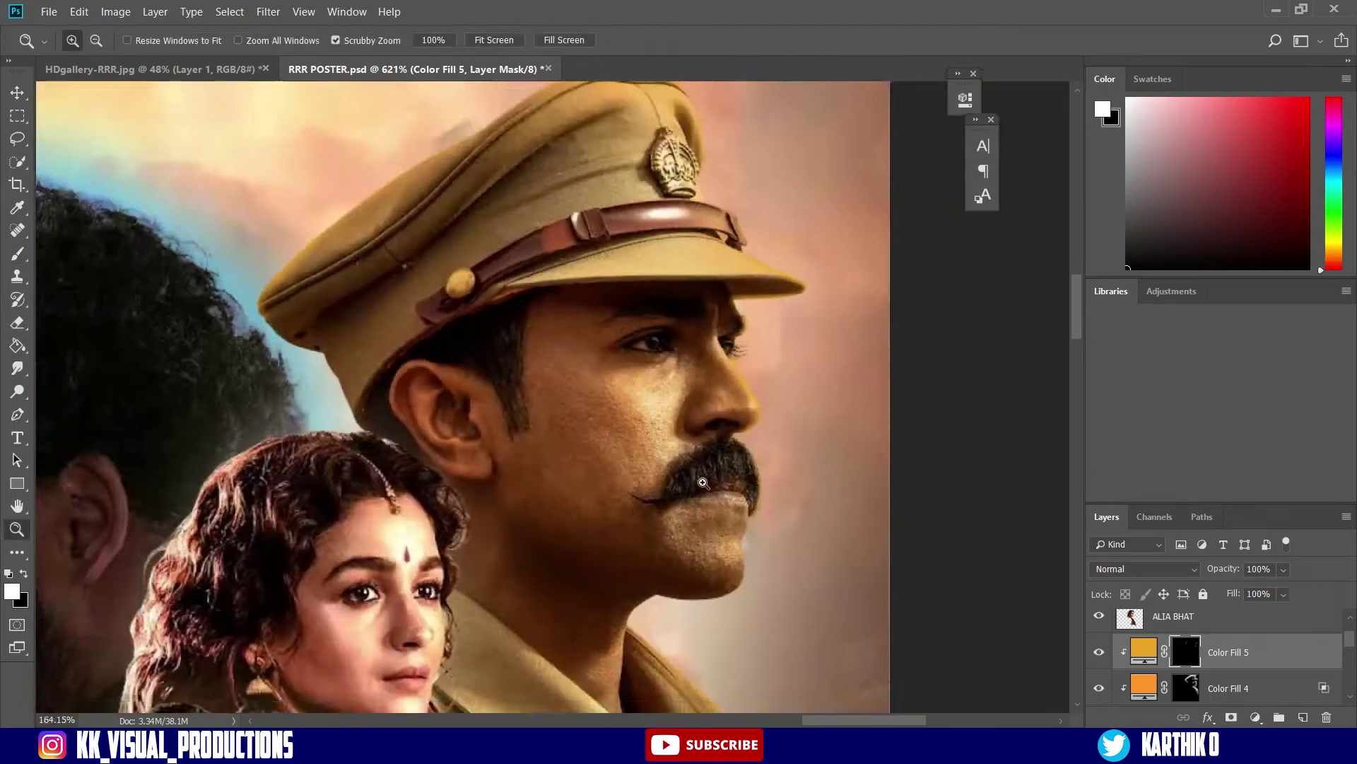
Paint the golden rim under the officer's chin and down his neck on Color Fill 5's mask with a 30 px brush.
scroll(702, 300, "up", 6)
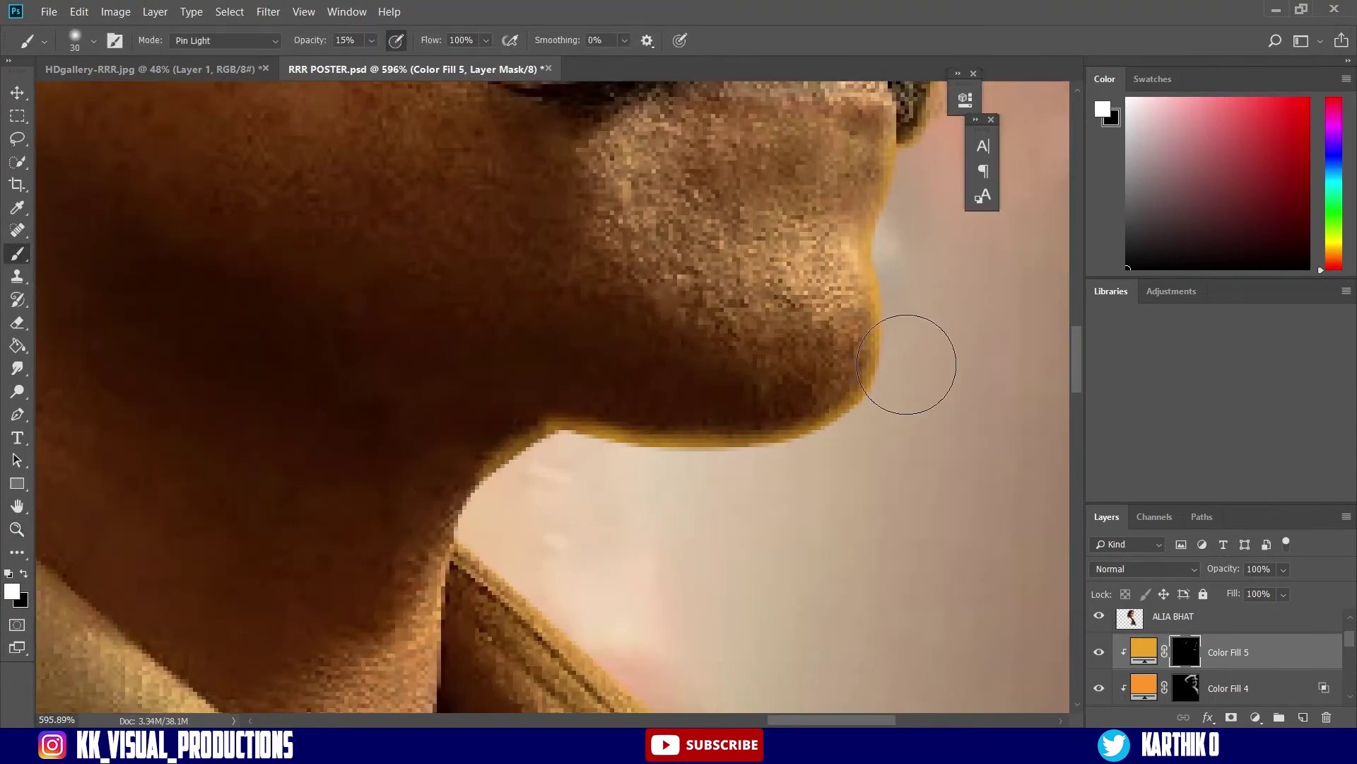
left_click_drag(603, 460, 515, 515)
mouse_move(639, 419)
left_mouse_down()
mouse_move(555, 446)
mouse_move(622, 445)
left_mouse_up()
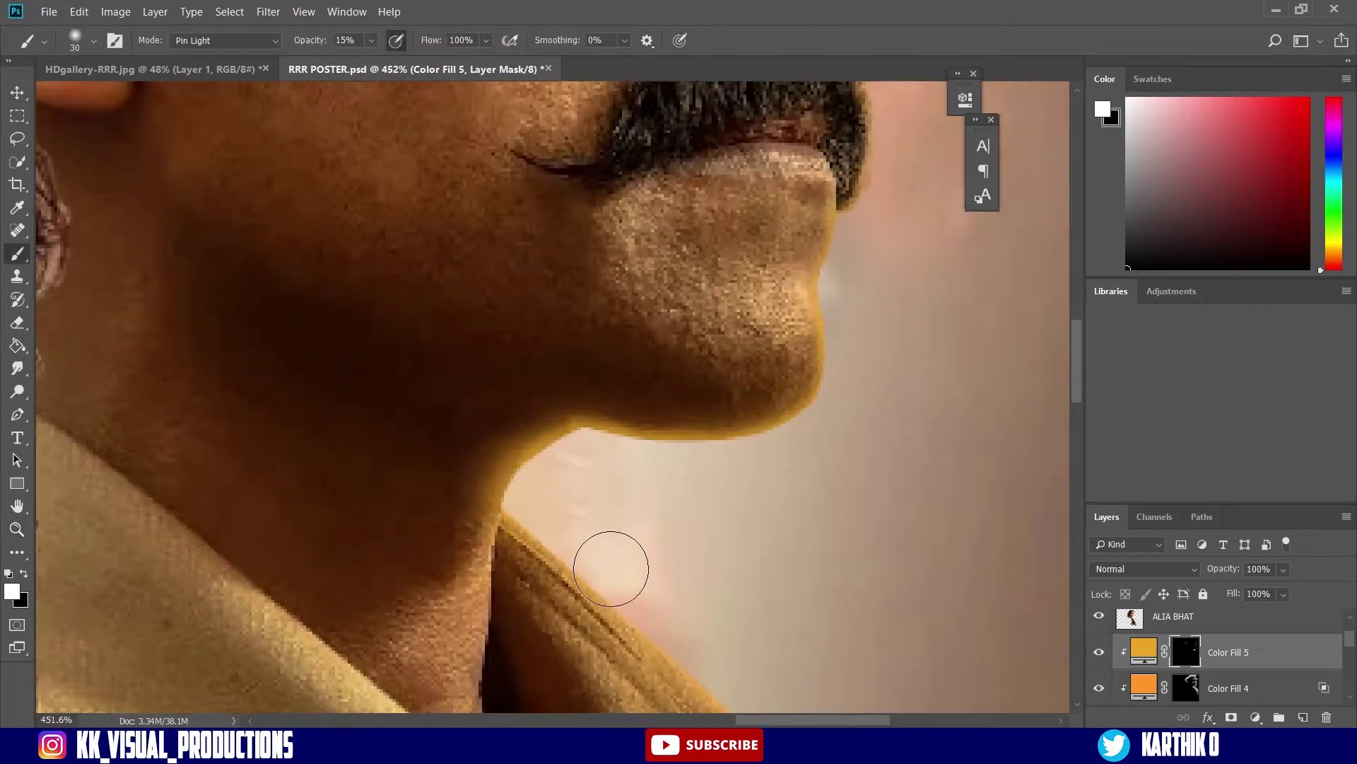
Continue the golden rim along the officer's collar and shoulder edge on Color Fill 5's mask with the 30 px brush.
left_click_drag(537, 502, 696, 634)
left_click_drag(593, 582, 458, 296)
left_click_drag(711, 492, 781, 617)
left_click_drag(820, 682, 678, 378)
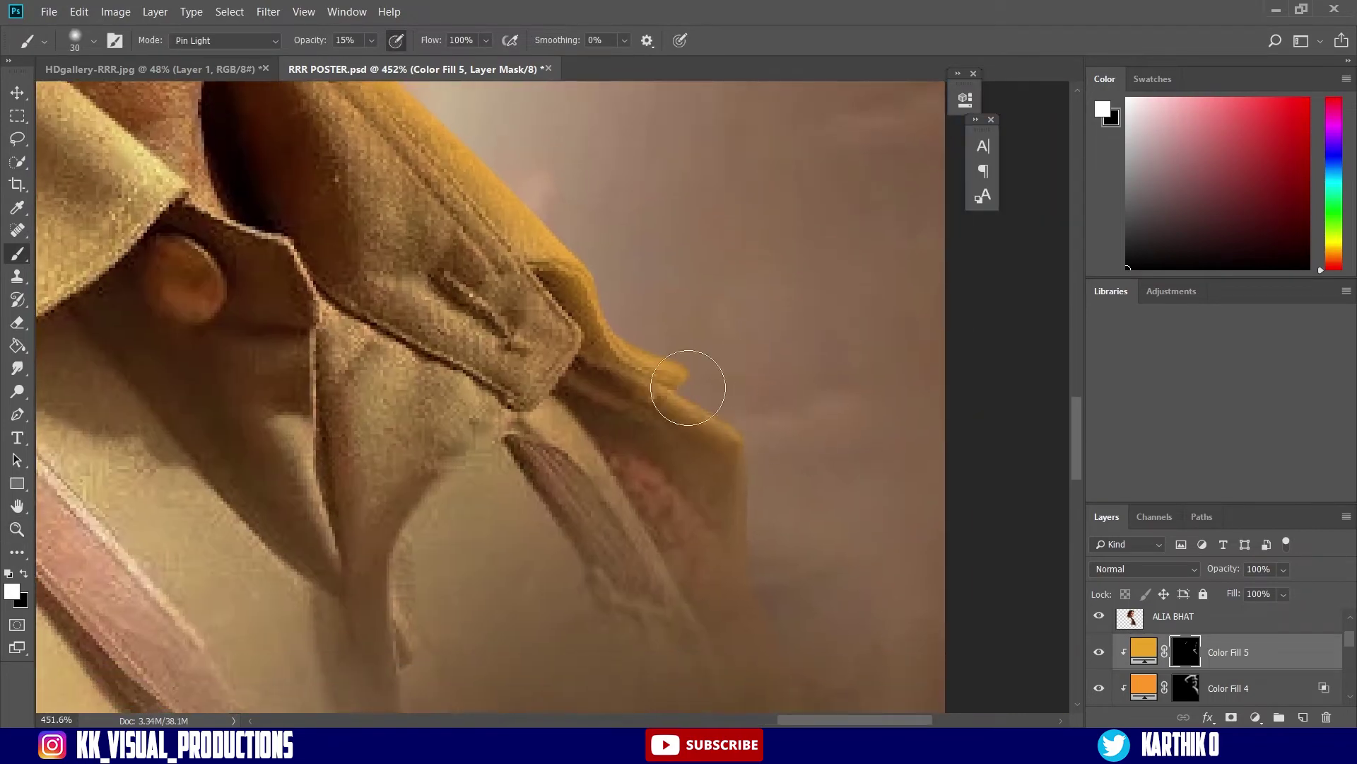
left_click_drag(743, 415, 788, 555)
left_click_drag(831, 596, 725, 391)
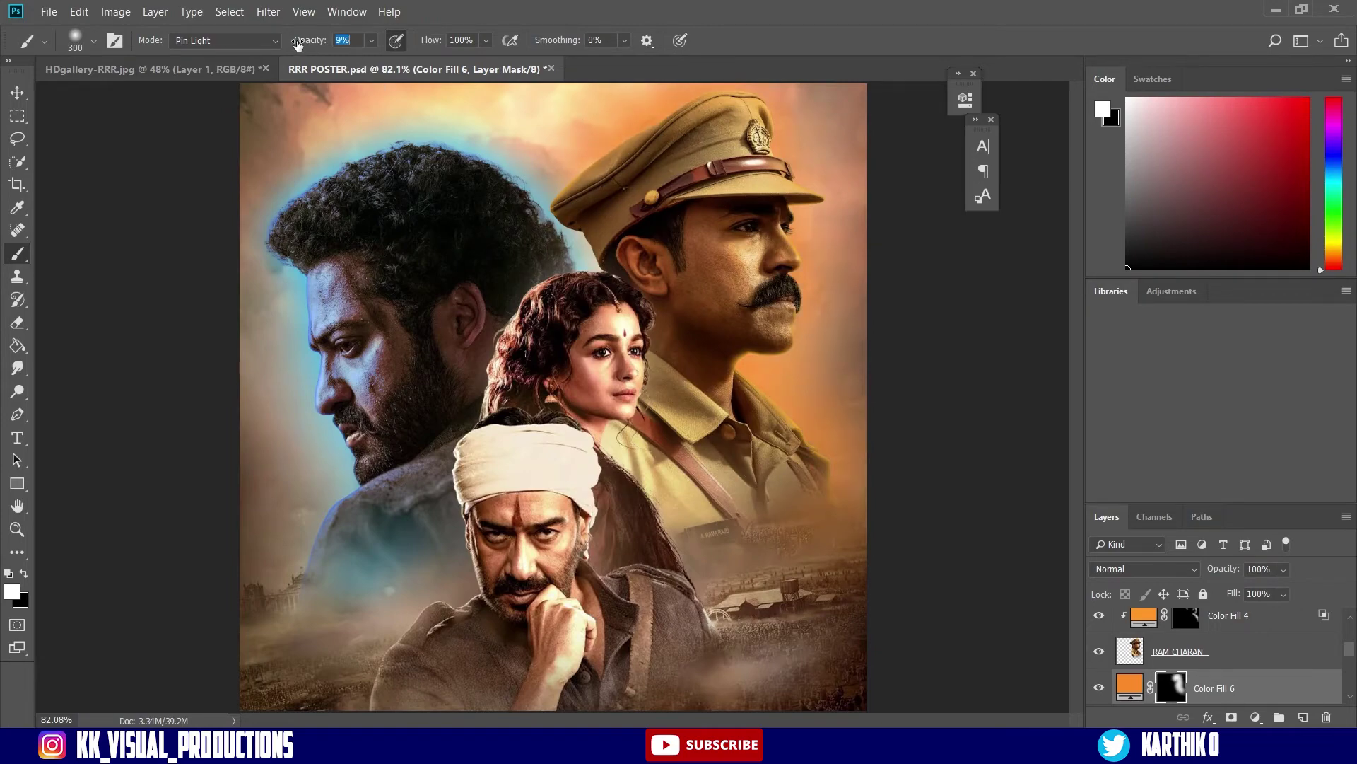
On Color Fill 4's mask, paint orange light along the officer's shoulder strap edge with a 10 px brush at 30% opacity.
scroll(627, 101, "down", 2)
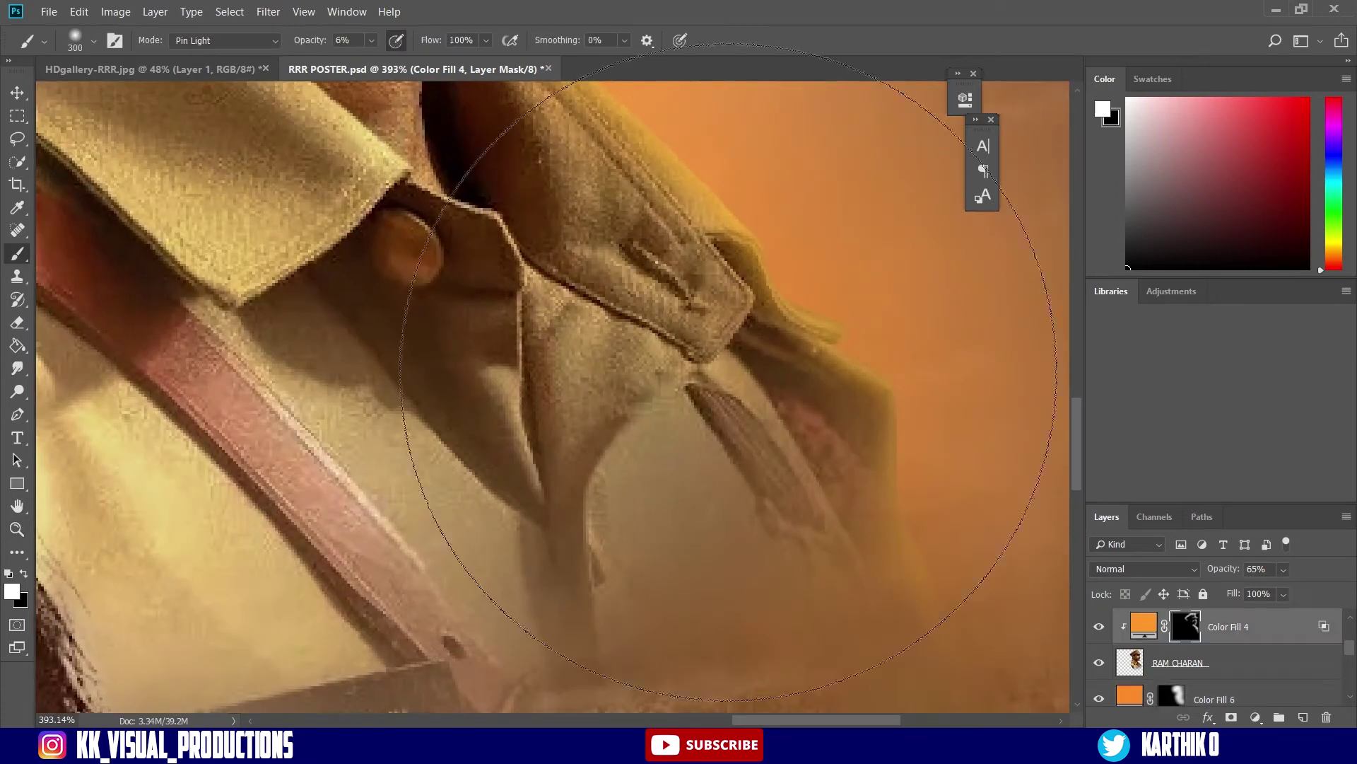
key("1")
key("5")
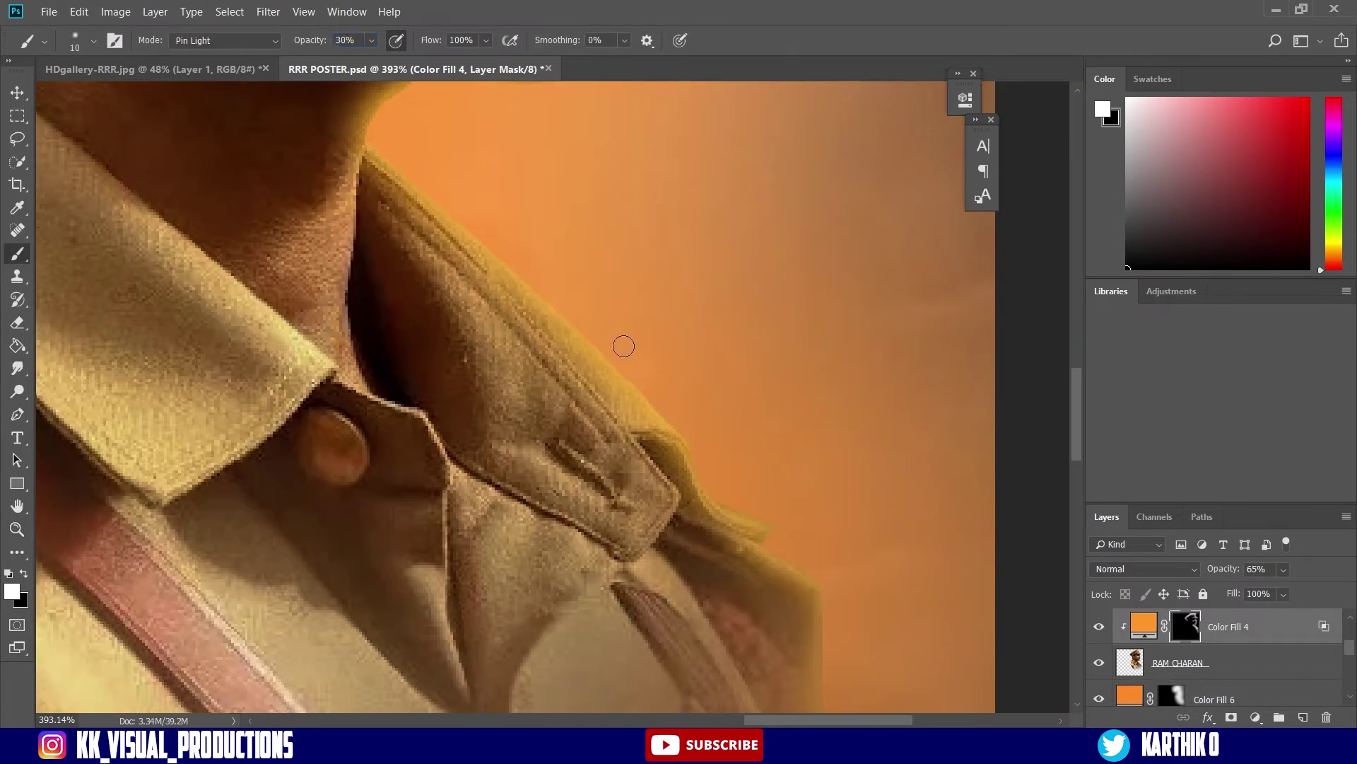
scroll(624, 345, "up", 3)
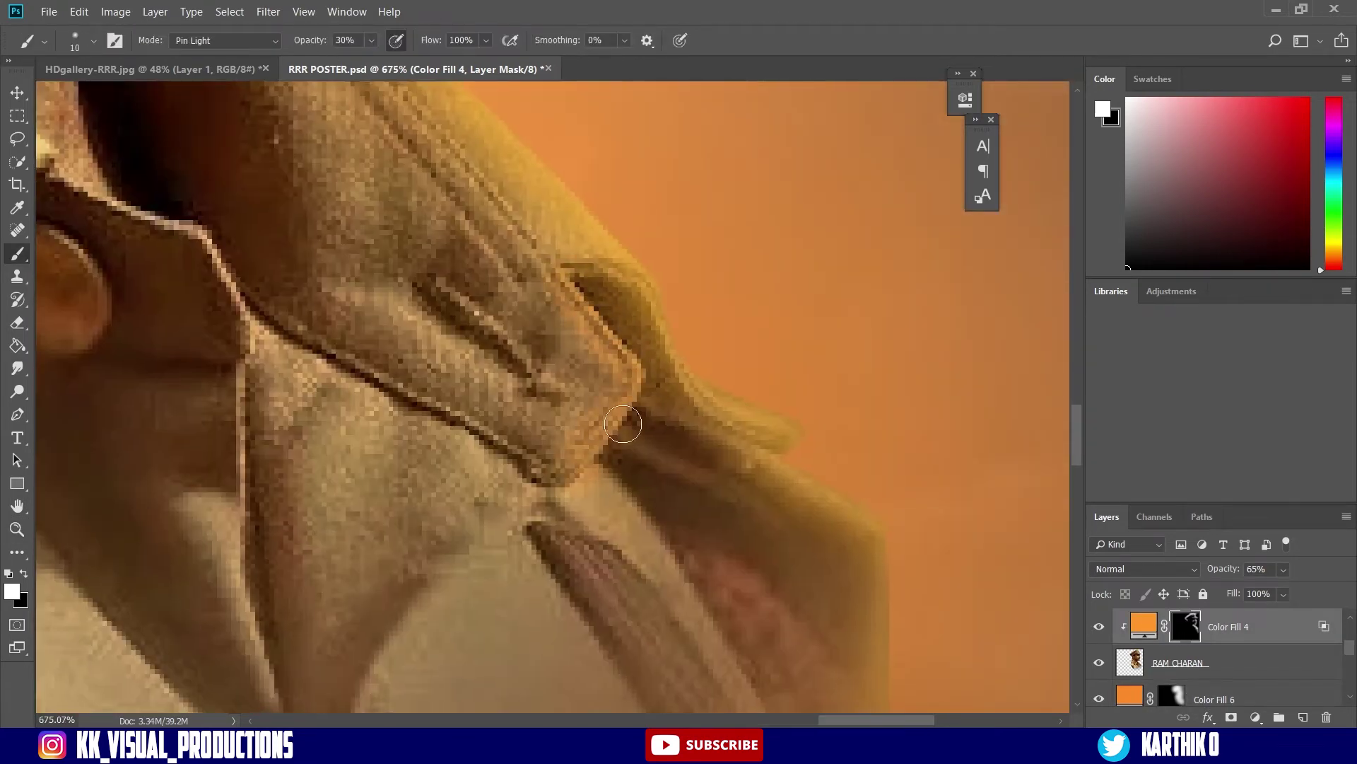
scroll(726, 615, "down", 10)
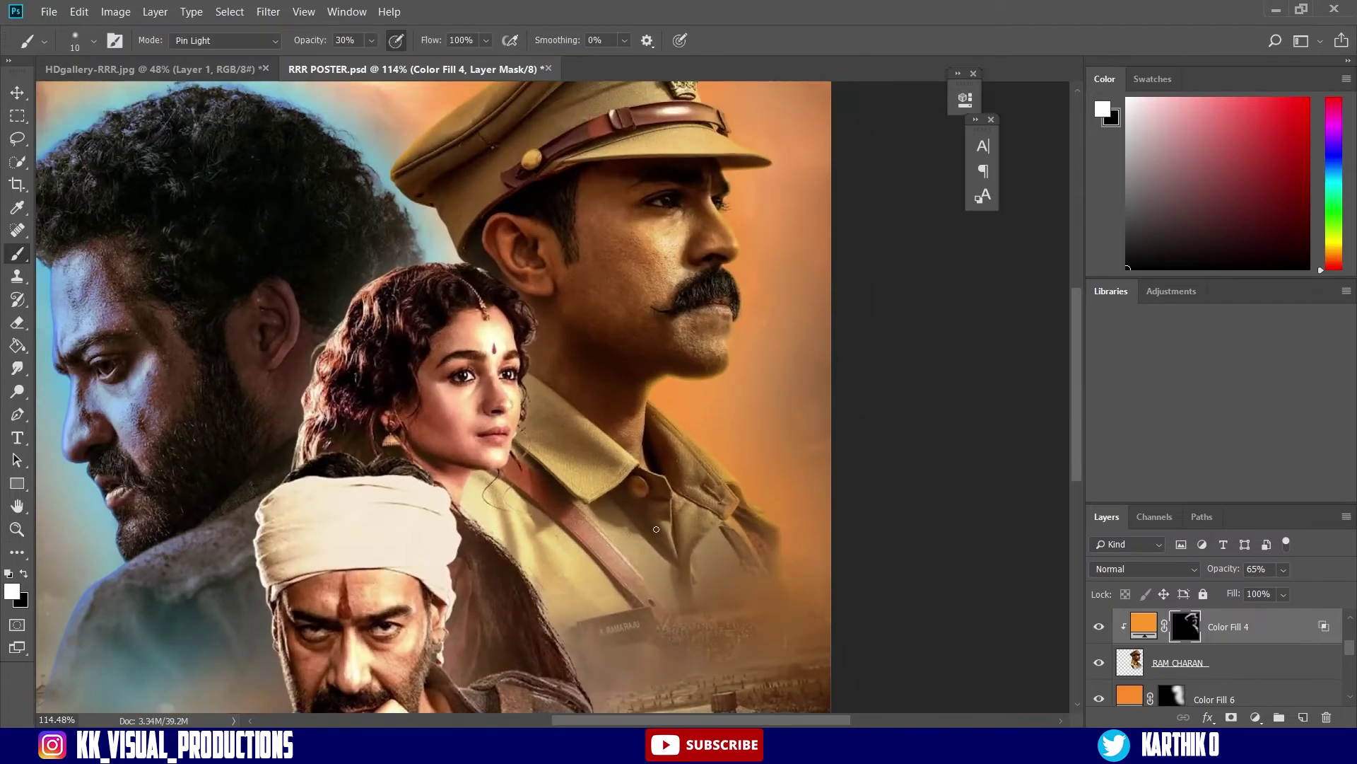
On Color Fill 3's mask, paint a soft blue haze over the background behind the curly-haired man with a 400 px brush at 4% opacity.
key("z")
scroll(1215, 655, "down", 3)
left_click(1170, 626)
key("b")
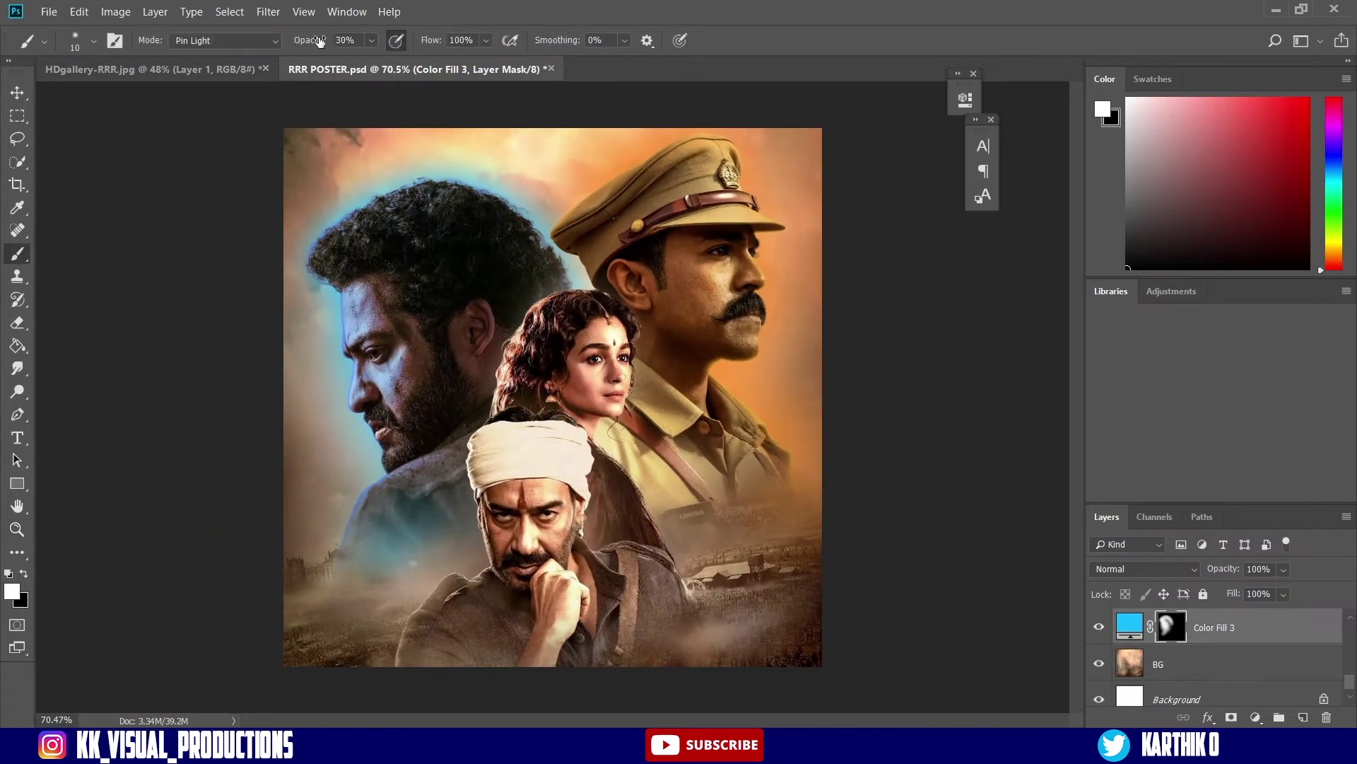
key("bracketright")
key("bracketright")
key("bracketright")
key("bracketright")
key("bracketright")
key("bracketright")
key("bracketright")
key("bracketright")
key("bracketright")
key("bracketright")
key("bracketright")
key("bracketright")
key("bracketright")
key("bracketright")
key("bracketright")
key("bracketright")
key("bracketright")
key("bracketright")
mouse_move(276, 526)
left_mouse_down()
mouse_move(270, 591)
mouse_move(432, 117)
mouse_move(243, 620)
left_mouse_up()
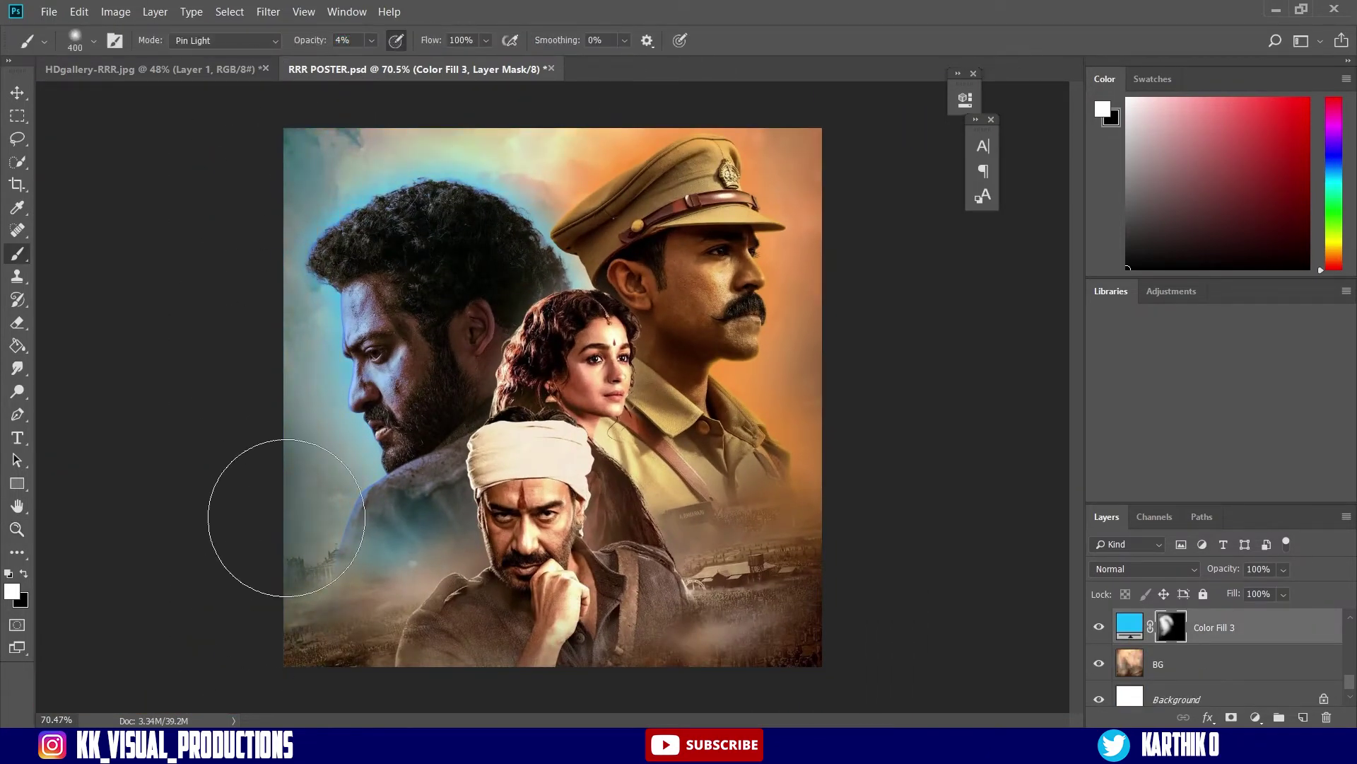
Examine the blue background haze and the lower figures both up close and in the overall composition.
key("z")
mouse_move(452, 224)
left_mouse_down()
mouse_move(363, 224)
mouse_move(414, 219)
mouse_move(394, 219)
left_mouse_up()
key("b")
key("z")
mouse_move(555, 417)
left_mouse_down()
mouse_move(480, 417)
mouse_move(601, 417)
left_mouse_up()
key("b")
key("z")
key("b")
key("space")
mouse_move(528, 444)
left_mouse_down()
mouse_move(596, 443)
mouse_move(681, 187)
left_mouse_up()
left_click_drag(659, 404, 633, 476)
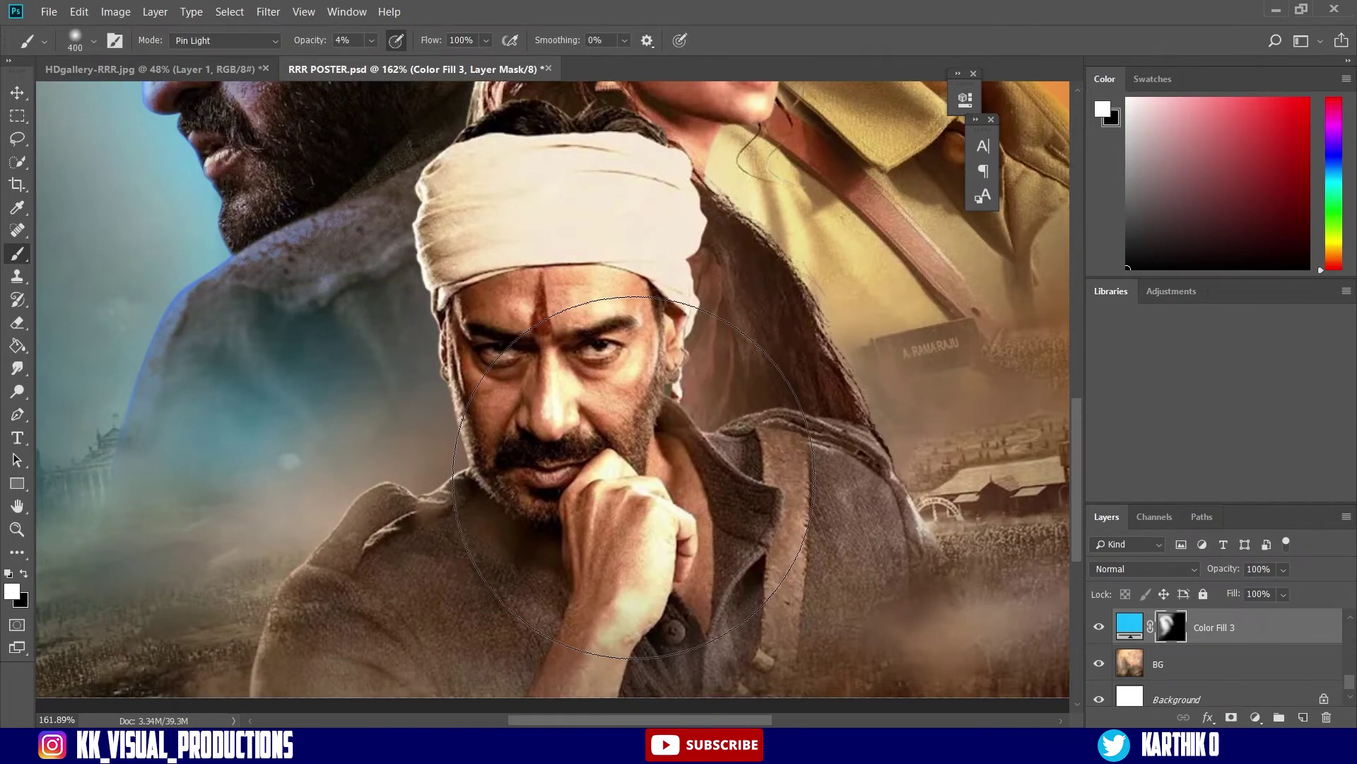
key("z")
mouse_move(598, 414)
left_mouse_down()
mouse_move(526, 406)
mouse_move(587, 404)
left_mouse_up()
mouse_move(672, 425)
left_mouse_down()
mouse_move(639, 427)
mouse_move(616, 389)
left_mouse_up()
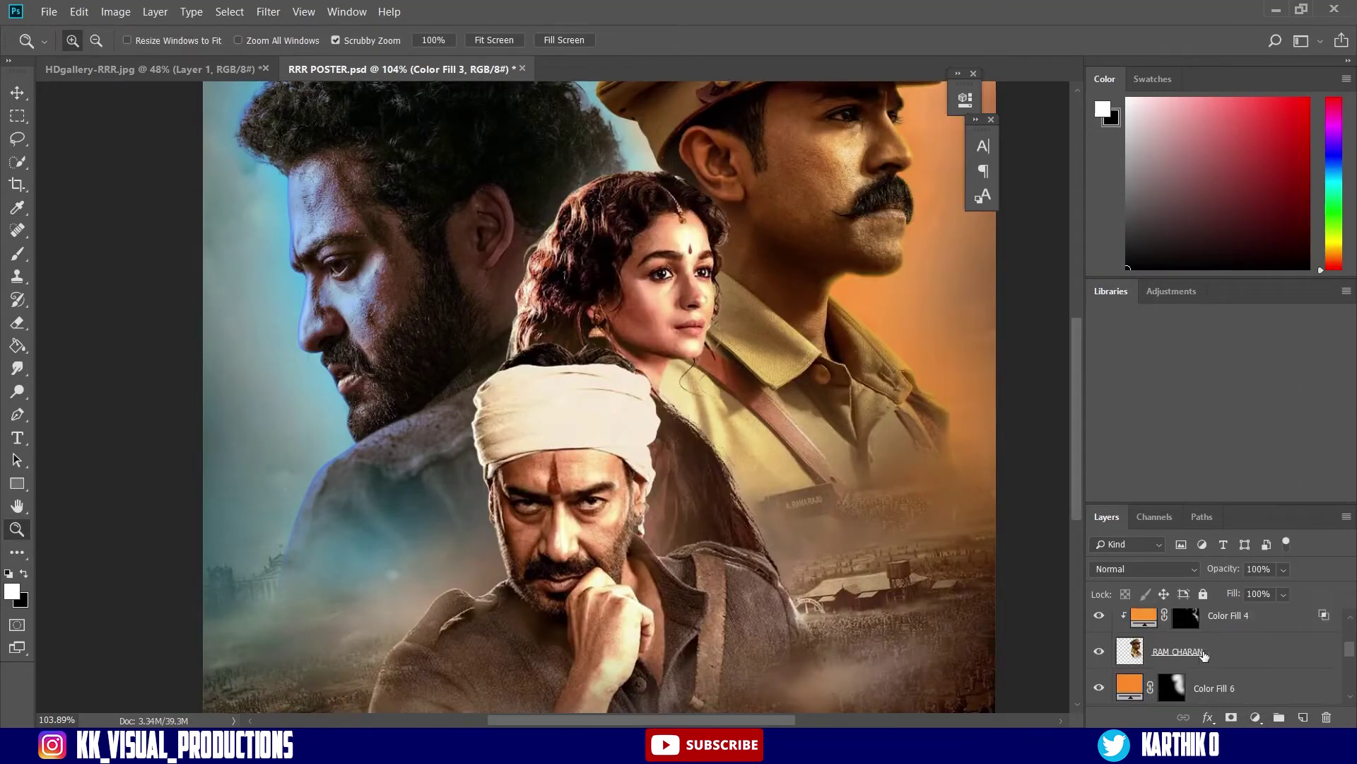
Add a blue Solid Color fill layer above the woman's layer, clip it to her and invert its mask.
left_click(1255, 717)
left_click(1241, 410)
left_click(1101, 288)
left_click(1045, 209)
left_click(1260, 199)
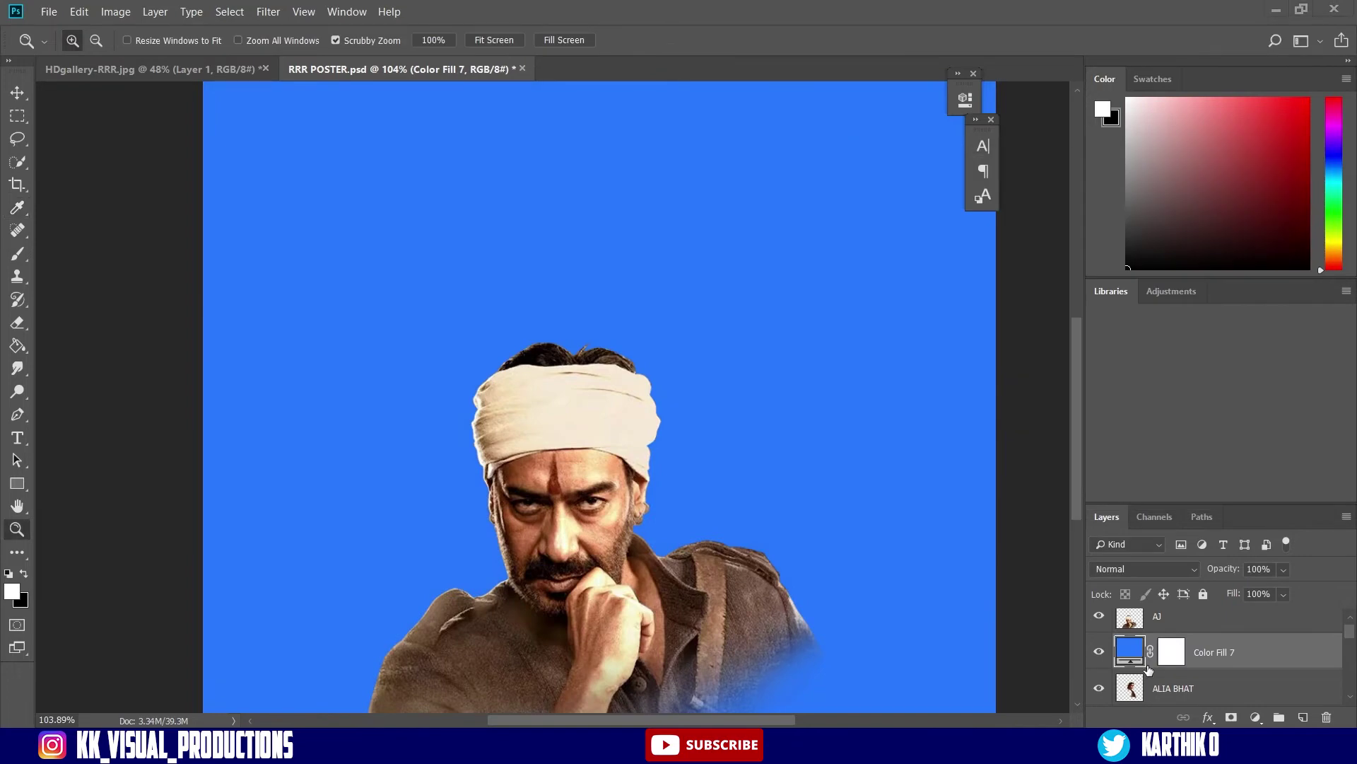
left_click(1148, 668, "alt")
left_click(1182, 650)
key("ctrl+i")
Paint blue light over the back of the woman's hair on Color Fill 7's mask with an 80 px brush at 12% opacity.
left_click_drag(538, 283, 571, 269)
key("b")
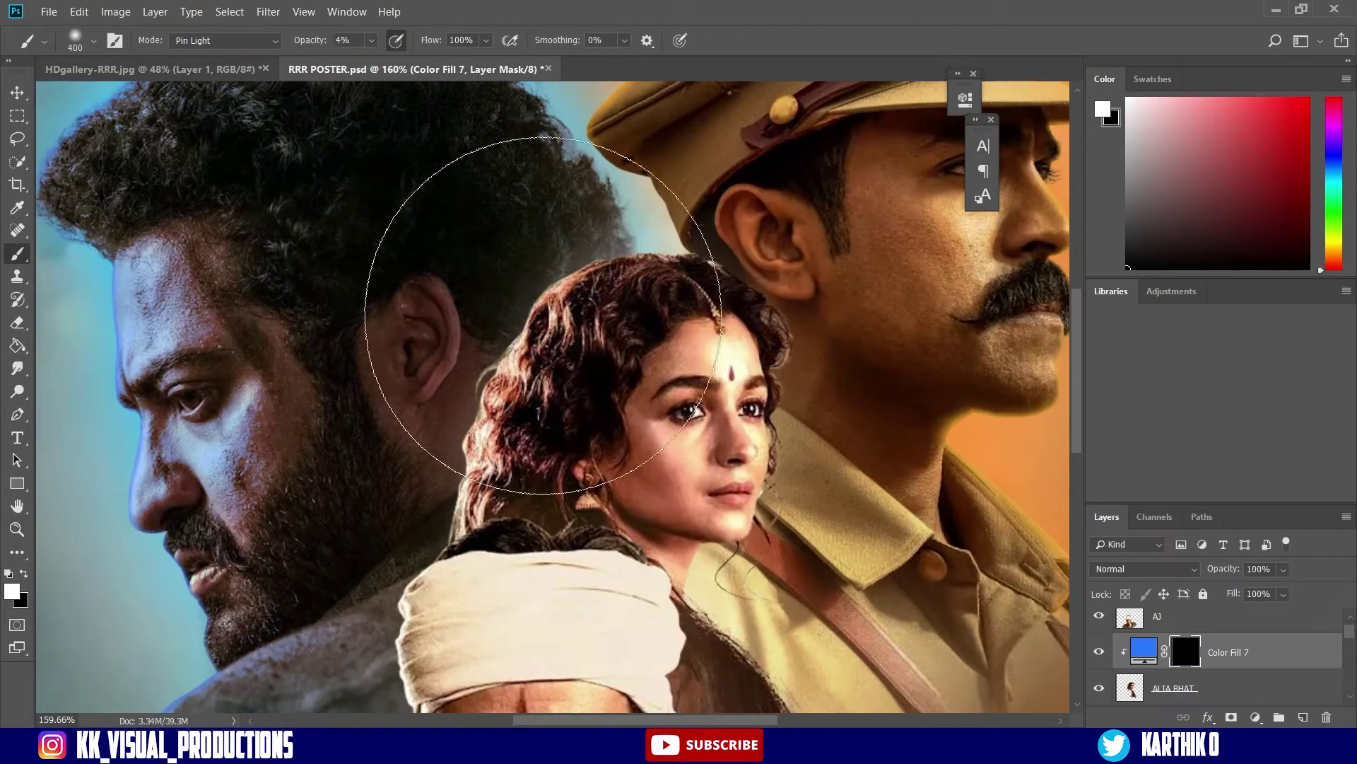
key("1")
key("2")
key("bracketleft")
key("bracketleft")
key("bracketleft")
key("bracketleft")
key("bracketleft")
key("bracketleft")
key("bracketleft")
key("bracketleft")
key("bracketleft")
key("bracketleft")
key("bracketleft")
key("bracketleft")
mouse_move(541, 287)
left_mouse_down()
mouse_move(504, 430)
mouse_move(615, 297)
mouse_move(556, 295)
left_mouse_up()
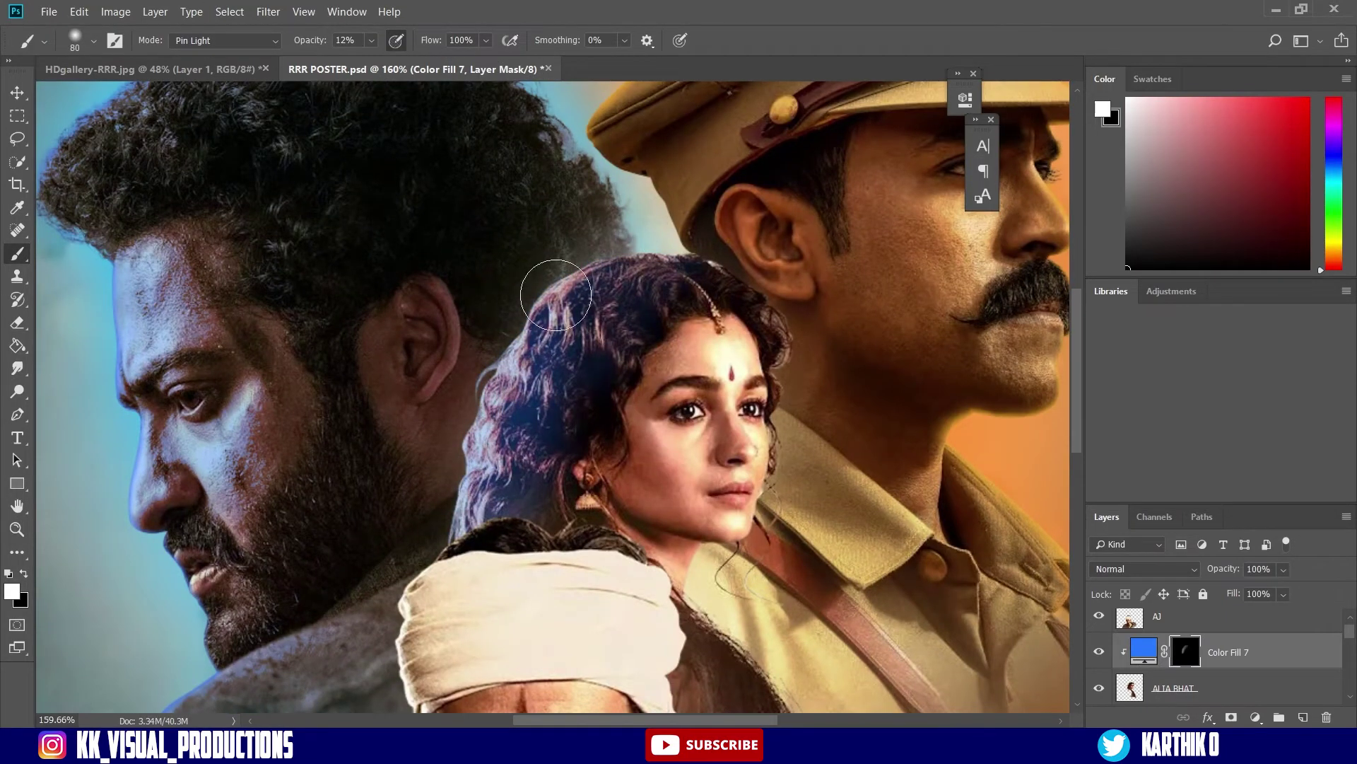
Split the Underlying Layer black slider in Color Fill 7's Blend If to 0 / 103.
double_click(1204, 663)
left_click_drag(885, 453, 979, 452)
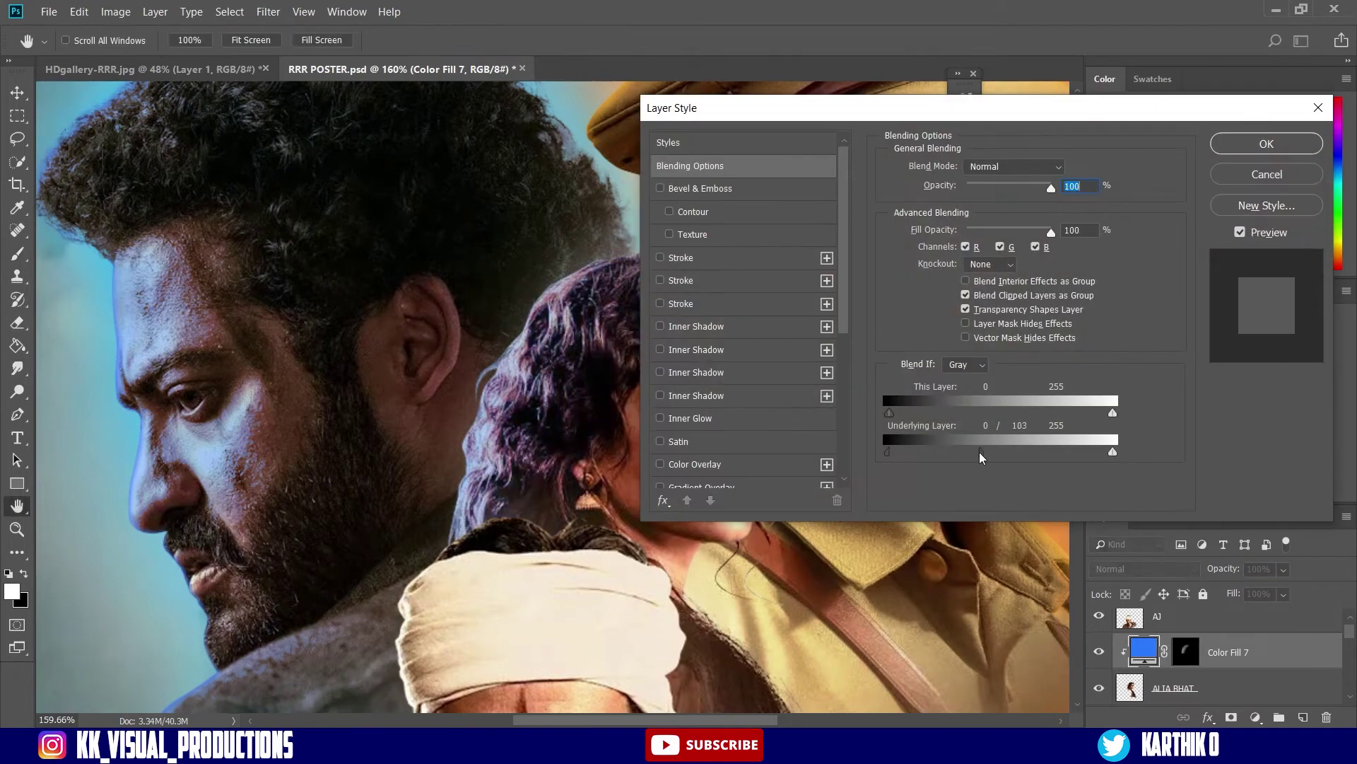
left_click(1278, 144)
Add another blue Solid Color fill layer above Color Fill 7, clip it to the woman and invert its mask.
left_click(1253, 716)
left_click(1259, 417)
left_click(1110, 305)
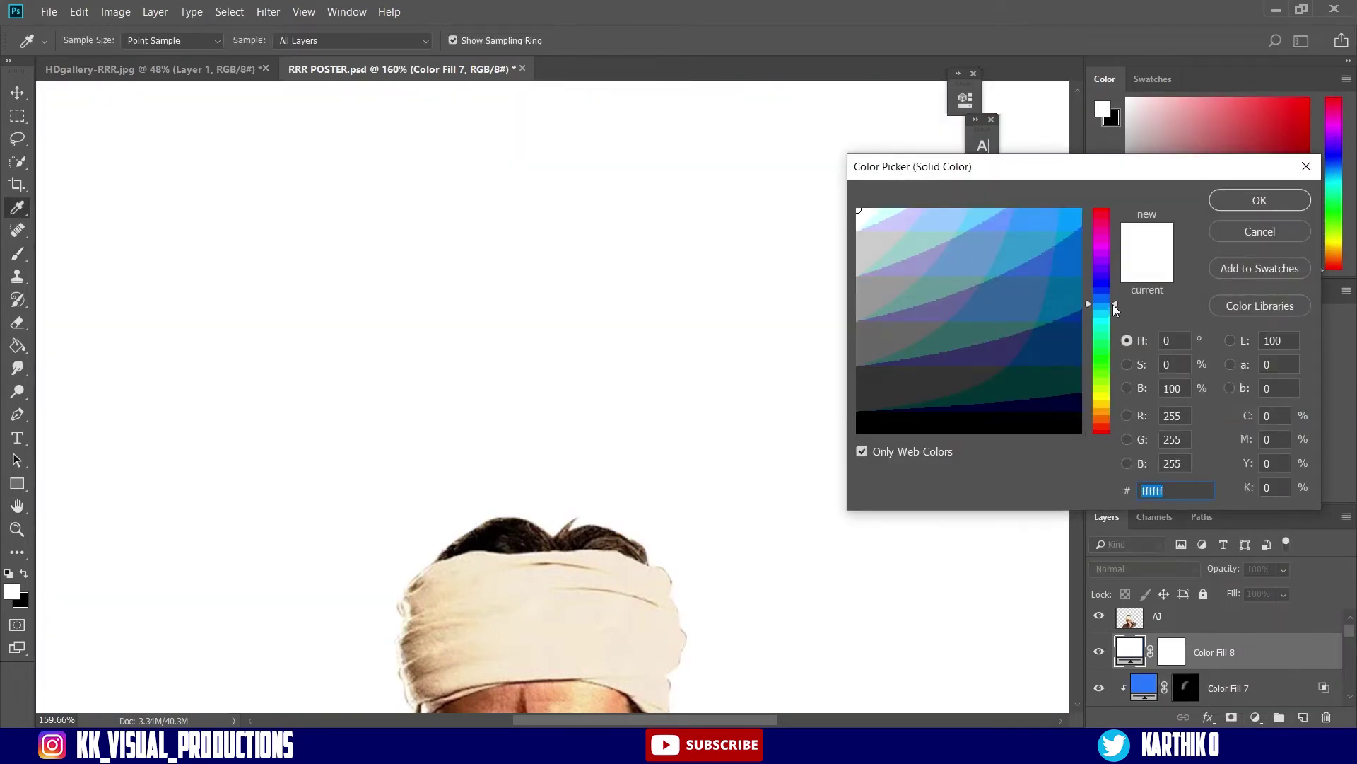
left_click(1037, 218)
left_click(1260, 199)
left_click(1210, 669, "alt")
key("ctrl+i")
On Color Fill 8's mask, paint a thin blue rim along the lower back edge of the woman's hair with an 8 px brush at 30% opacity.
key("ctrl+space")
left_click_drag(306, 689, 353, 689)
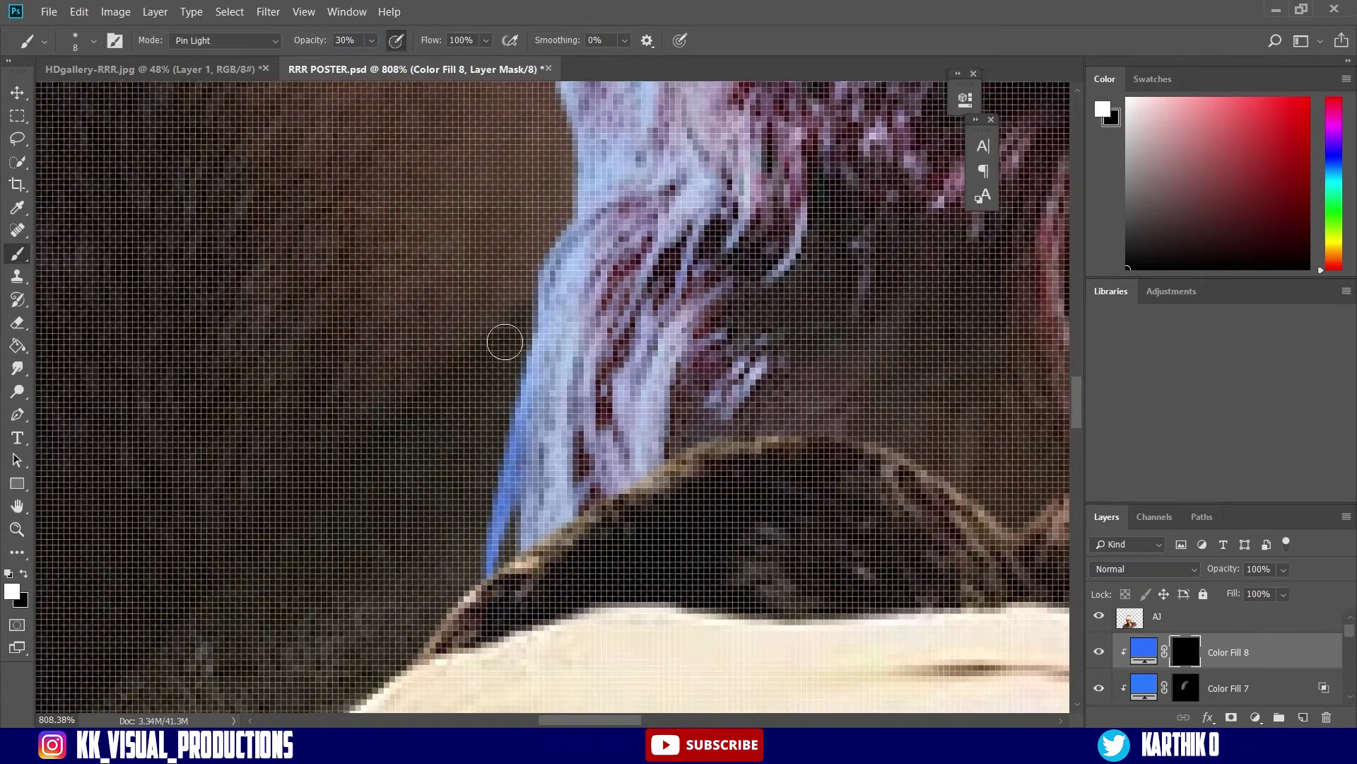
mouse_move(527, 406)
left_mouse_down()
mouse_move(548, 275)
mouse_move(498, 660)
left_mouse_up()
scroll(580, 223, "down", 5)
Enlarge the brush to 25 px and extend the blue rim along the woman's hair outline on Color Fill 8's mask.
key("bracketright")
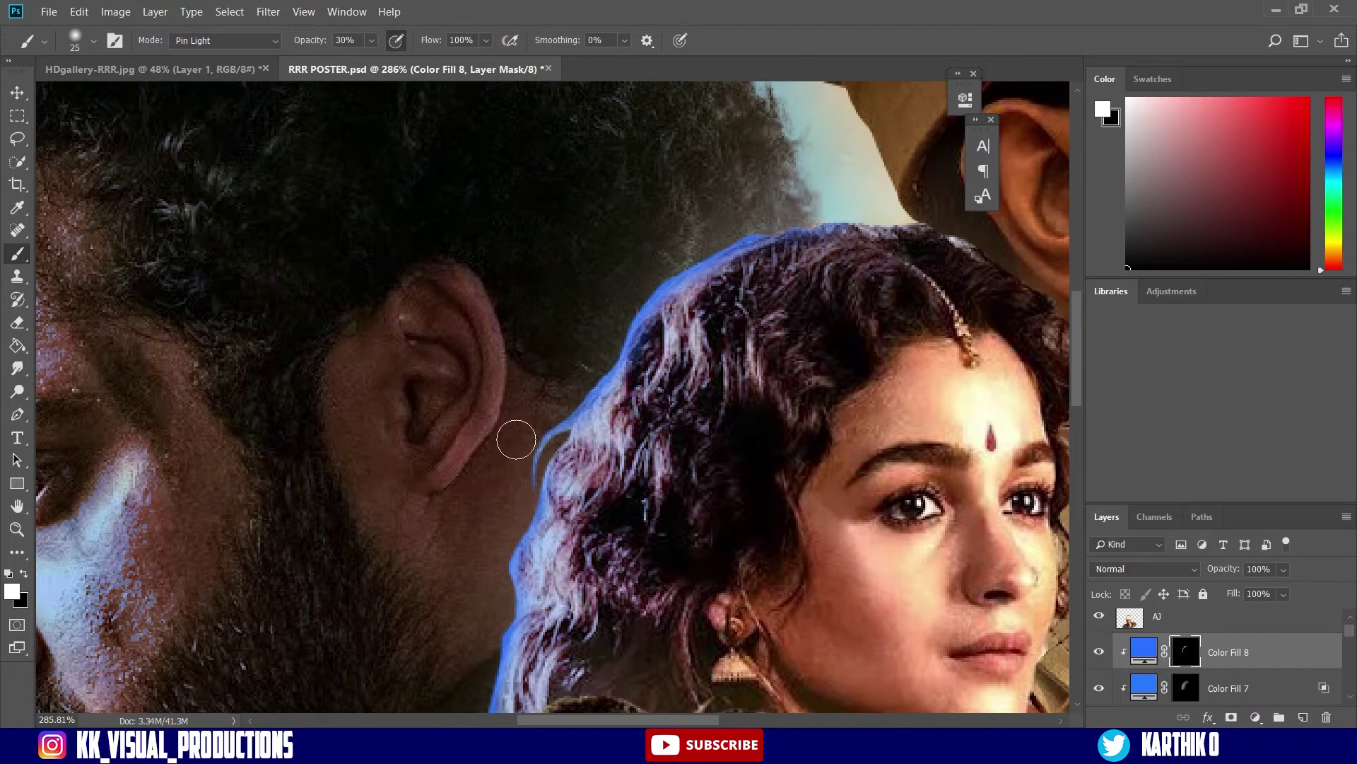
key("ctrl+space")
left_click_drag(538, 365, 459, 371)
left_click_drag(488, 362, 548, 400)
left_click_drag(608, 700, 518, 398)
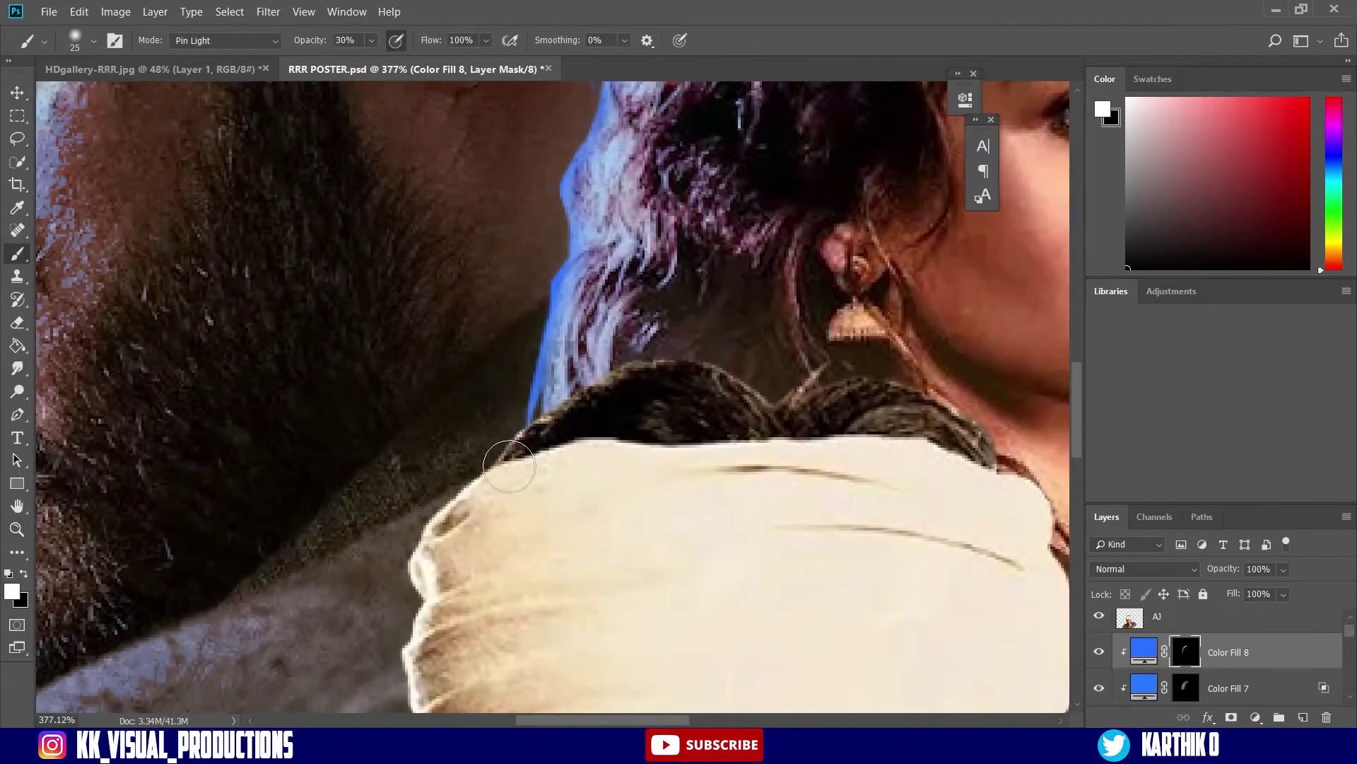
key("ctrl+space")
left_click_drag(487, 523, 403, 523)
scroll(662, 411, "down", 4)
Add a light periwinkle-blue Solid Color fill layer directly beneath the woman's layer and invert its mask.
scroll(1228, 670, "down", 3)
left_click(1229, 652)
left_click(1255, 716)
left_click(1224, 408)
left_click(1097, 292)
left_click(1034, 210)
left_click(1258, 200)
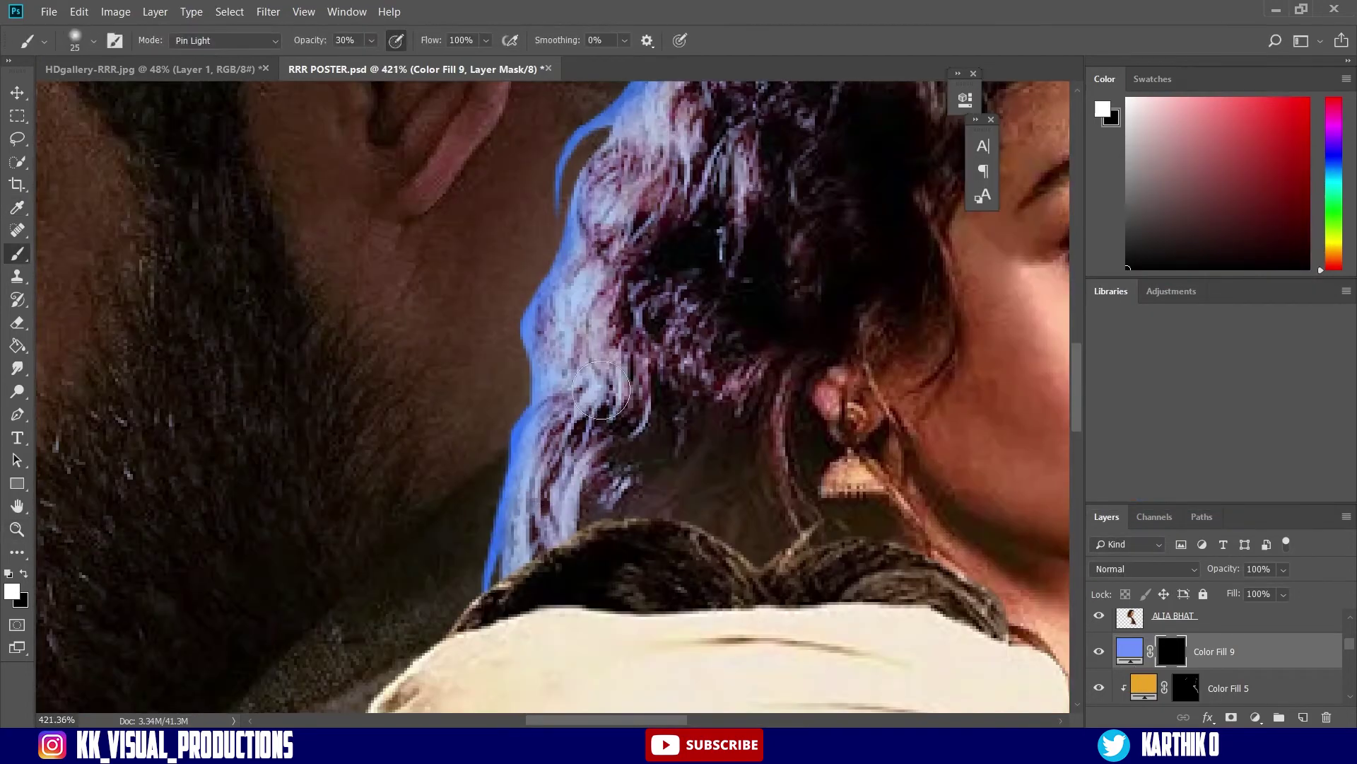
On Color Fill 9's mask, paint a blue glow behind the woman's hair with a 150 px brush at 30% opacity.
key("bracketright")
key("bracketright")
key("bracketright")
key("bracketright")
key("bracketright")
left_click_drag(666, 563, 701, 399)
key("space")
mouse_move(826, 229)
left_mouse_down()
mouse_move(791, 560)
mouse_move(827, 404)
mouse_move(886, 325)
left_mouse_up()
scroll(827, 432, "down", 8)
scroll(716, 587, "up", 7)
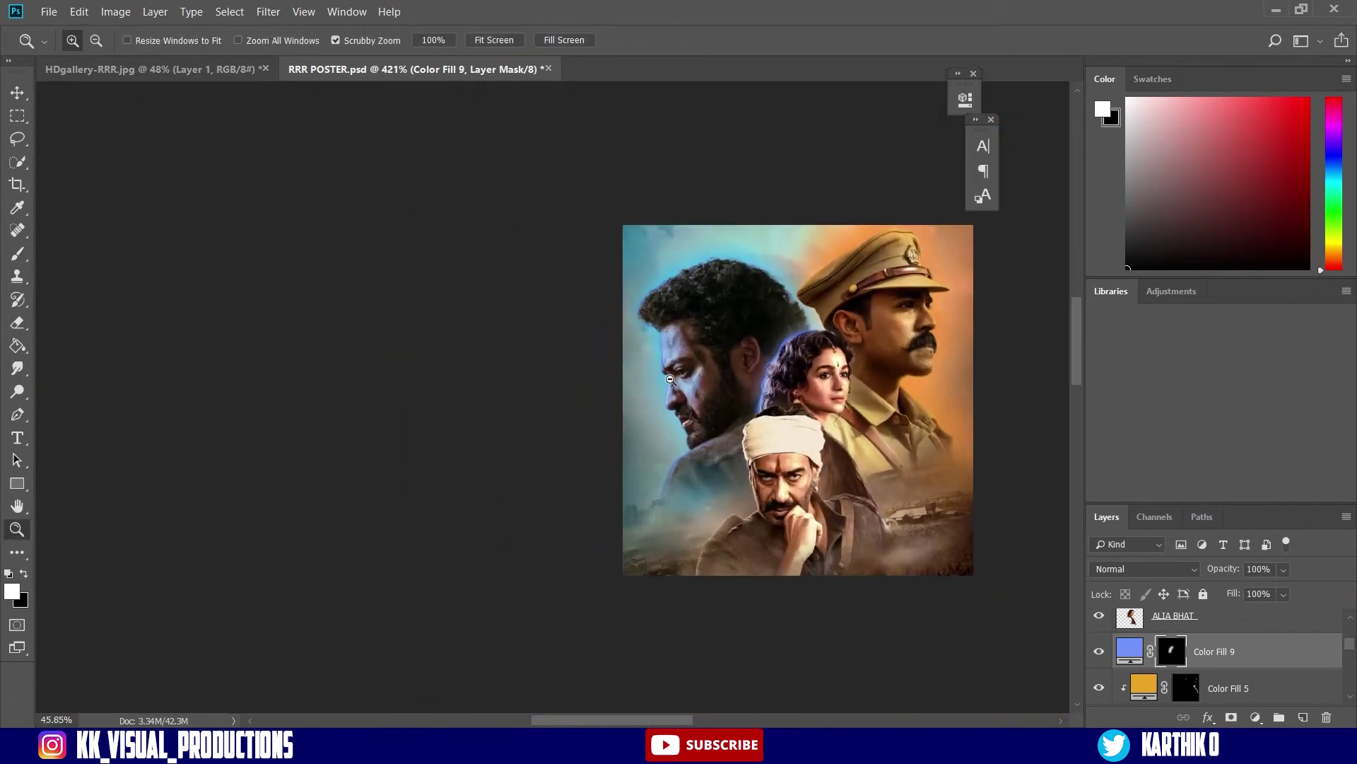
scroll(707, 580, "down", 3)
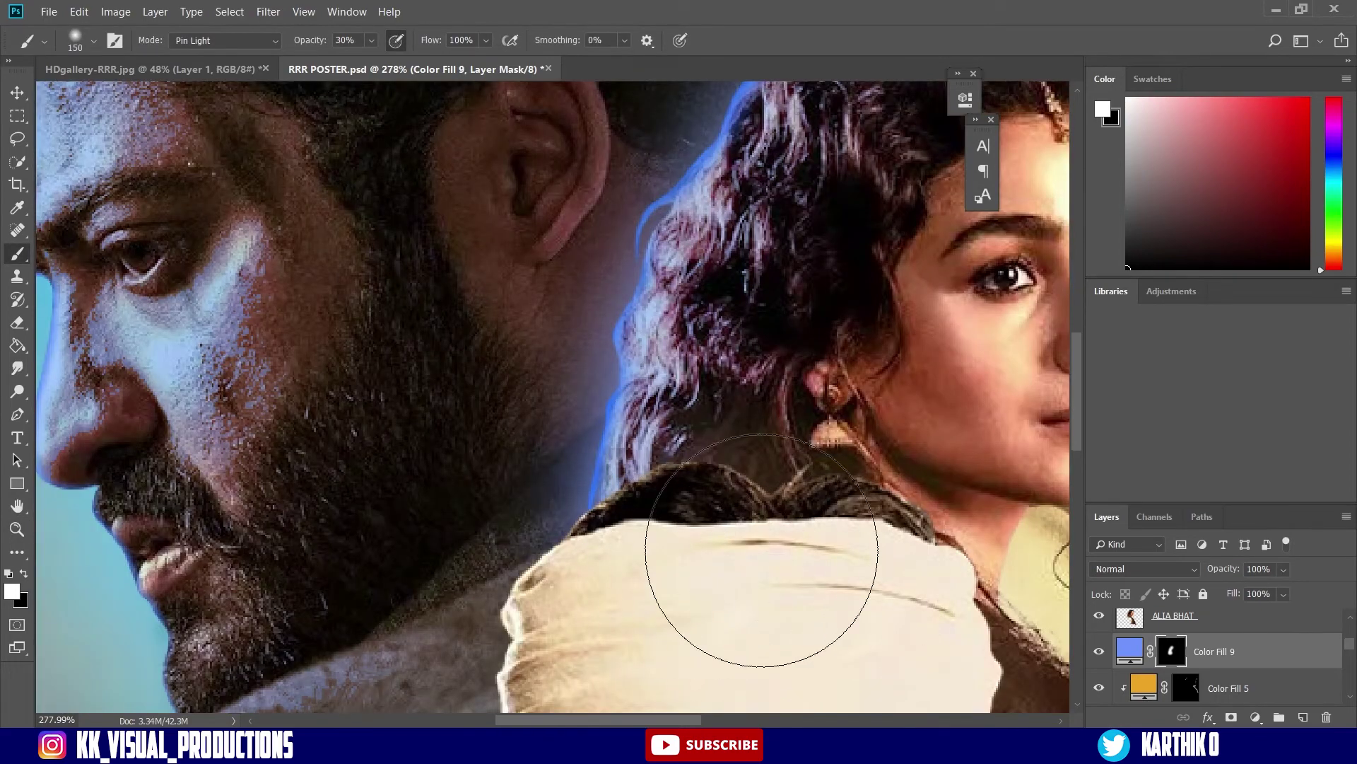
Lower the brush opacity to 8% and softly build up the glow behind the woman's hair on Color Fill 9's mask.
scroll(762, 474, "down", 5)
scroll(697, 321, "up", 3)
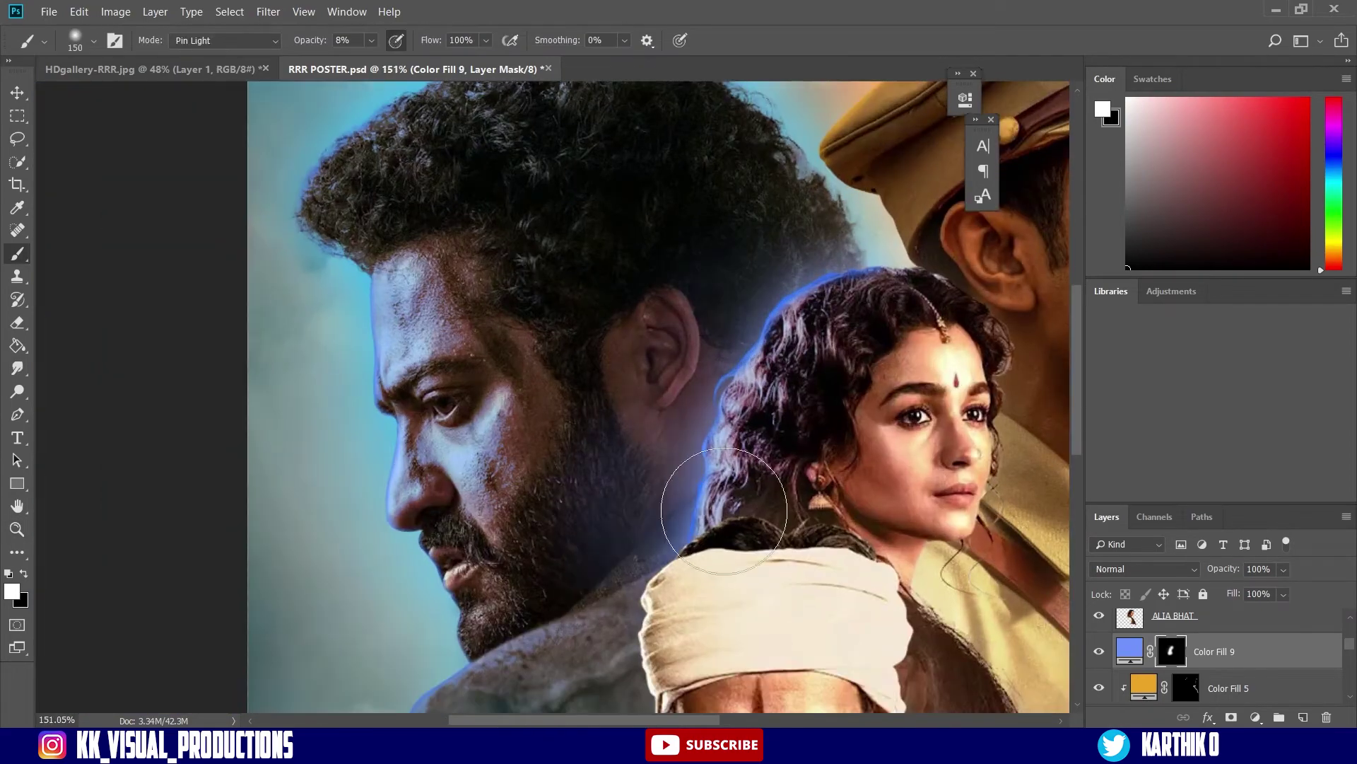
left_click_drag(740, 358, 698, 455)
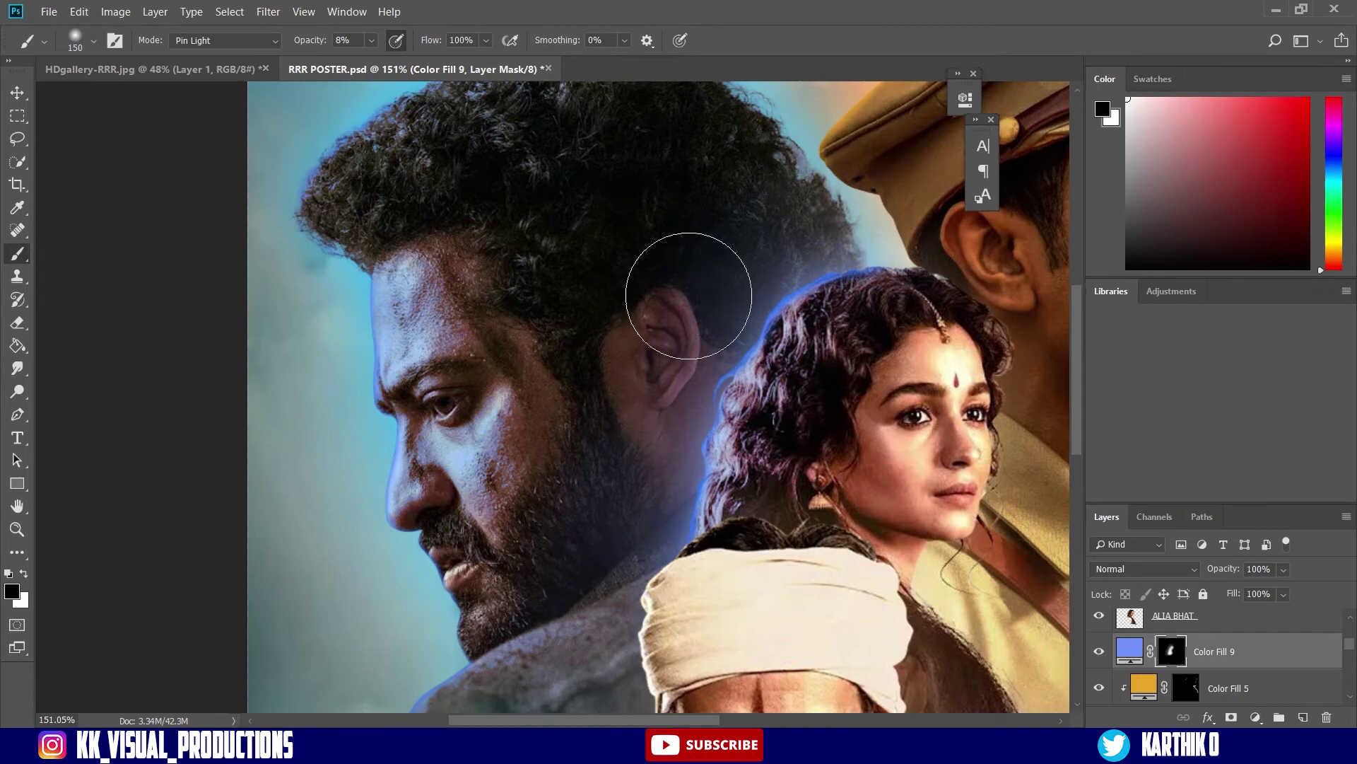
Paint a tight blue glow along the woman's hair outline on Color Fill 9's mask with a 45 px white brush at 31% opacity.
left_click_drag(327, 46, 334, 46)
scroll(566, 370, "up", 7)
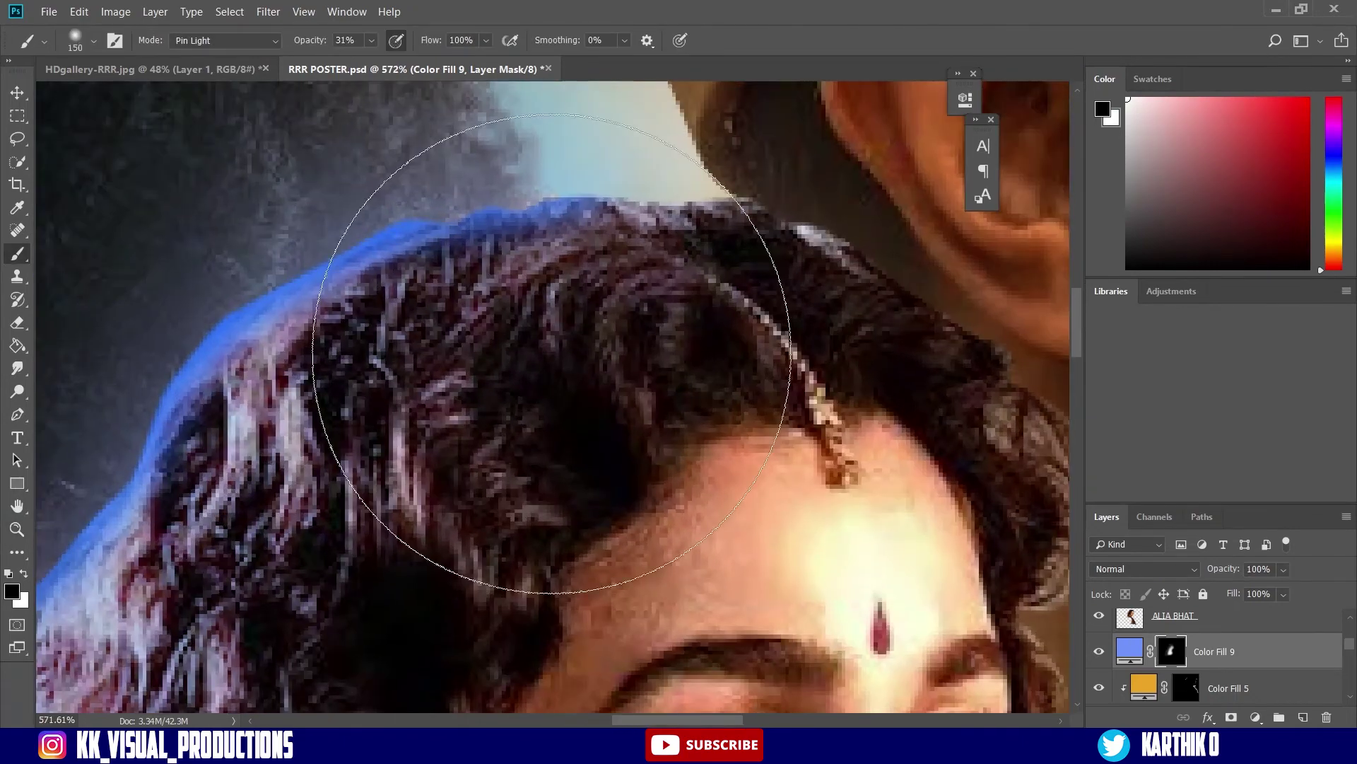
key("x")
key("bracketleft")
key("bracketleft")
key("bracketleft")
key("bracketleft")
key("bracketleft")
key("bracketleft")
key("bracketleft")
key("bracketleft")
mouse_move(287, 334)
left_mouse_down()
mouse_move(597, 242)
mouse_move(548, 287)
mouse_move(518, 385)
mouse_move(442, 475)
left_mouse_up()
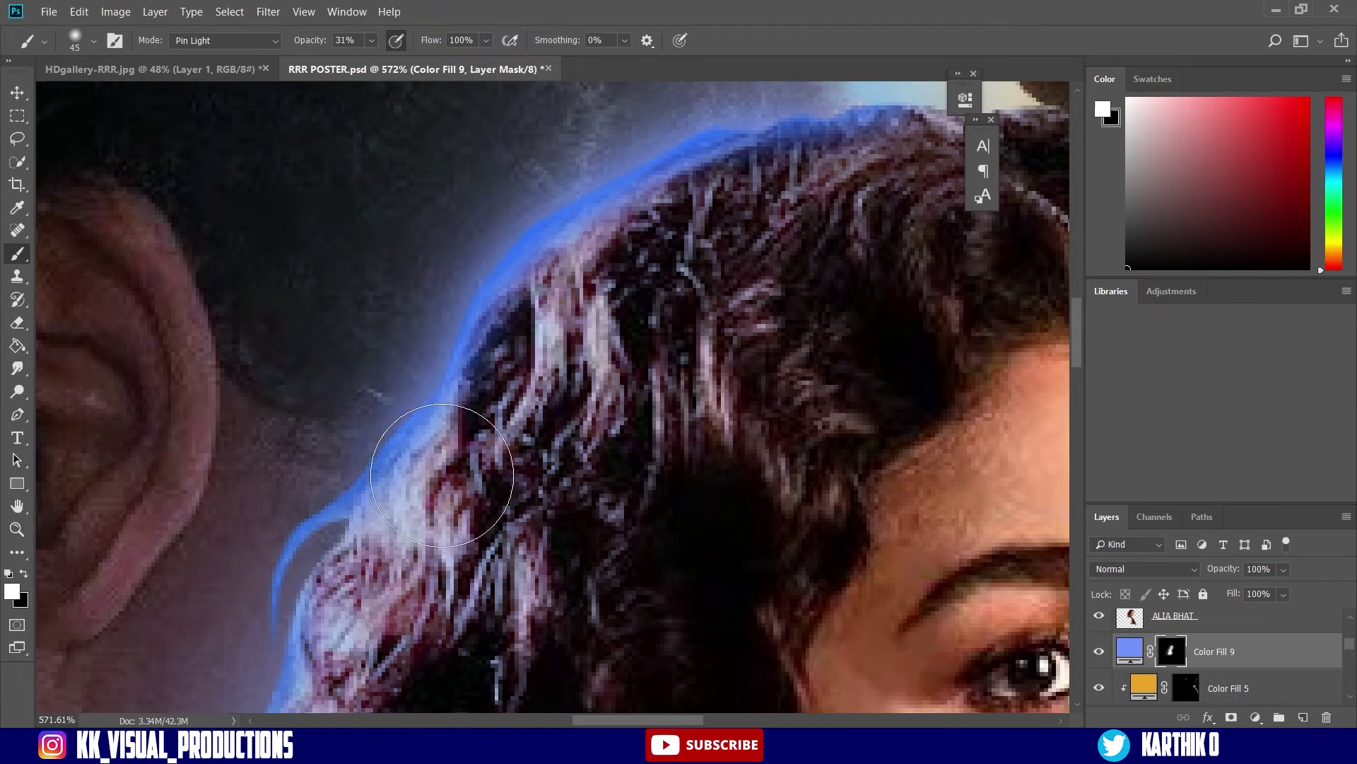
scroll(441, 476, "down", 8)
scroll(505, 410, "up", 8)
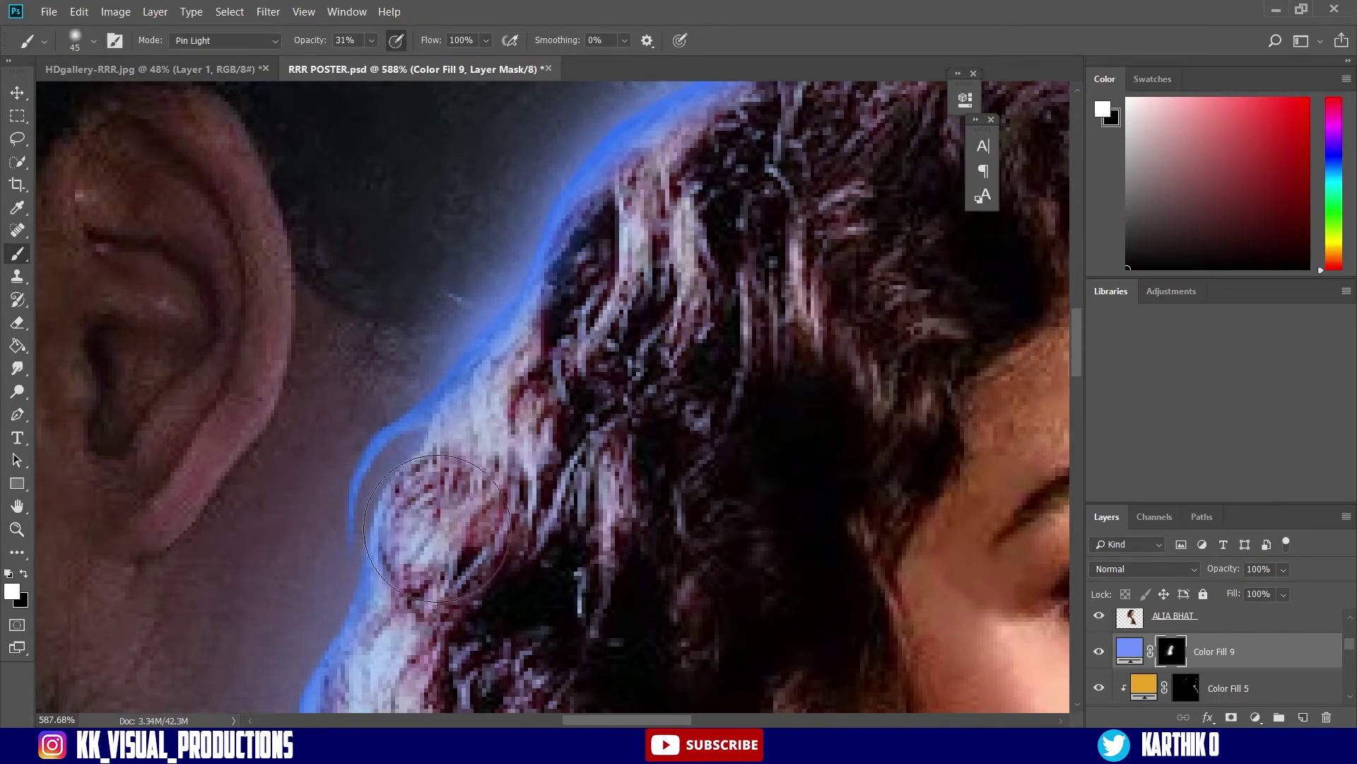
left_click_drag(451, 514, 586, 369)
mouse_move(552, 443)
left_mouse_down()
mouse_move(504, 461)
mouse_move(495, 551)
left_mouse_up()
mouse_move(519, 626)
left_mouse_down()
mouse_move(617, 323)
mouse_move(529, 575)
left_mouse_up()
Soften the blue glow behind the woman's hair on Color Fill 9's mask with a 250 px brush at 7% opacity.
key("z")
mouse_move(636, 300)
left_mouse_down()
mouse_move(547, 300)
mouse_move(403, 468)
left_mouse_up()
scroll(548, 300, "up", 5)
key("b")
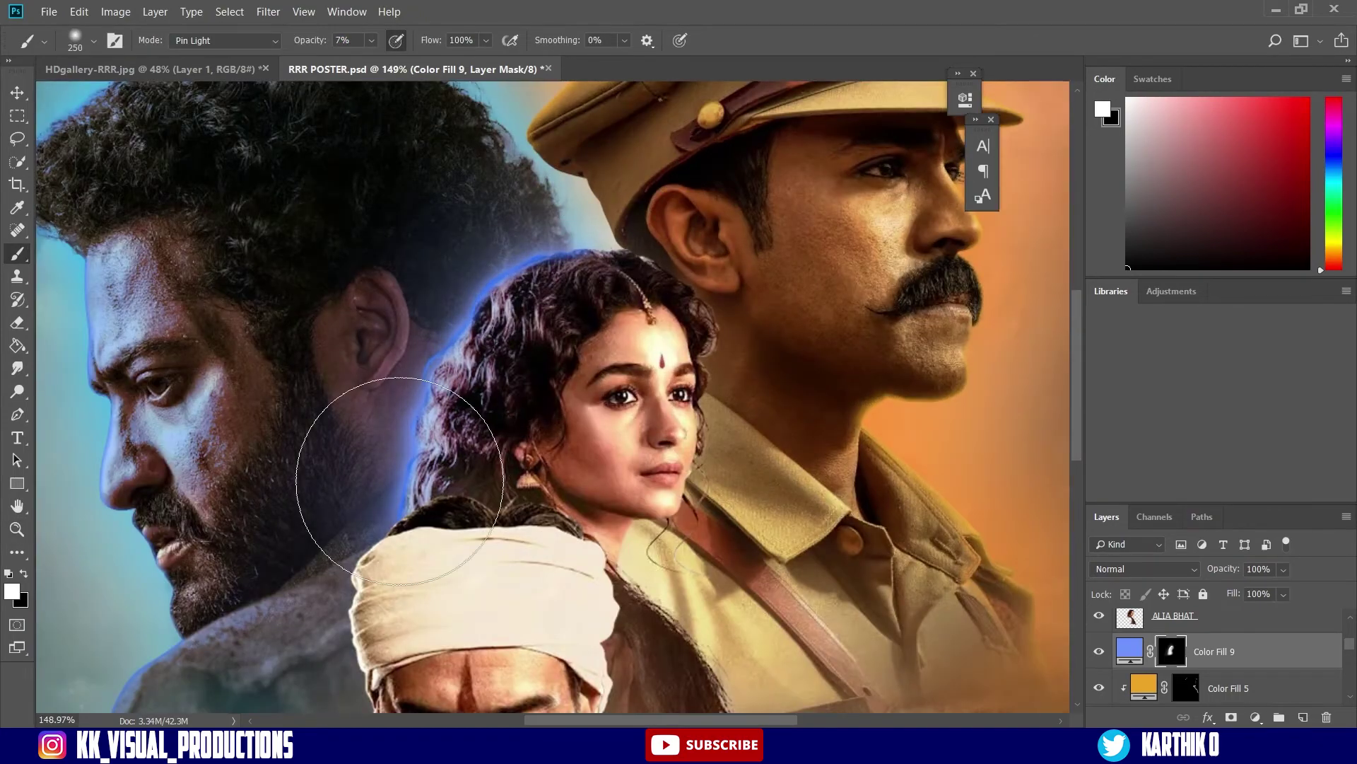
key("z")
left_click_drag(467, 297, 406, 285)
scroll(1186, 651, "up", 2)
Brush more soft blue light onto the woman's hair on Color Fill 7's mask at 7% opacity.
left_click(1186, 651)
left_click_drag(613, 382, 671, 381)
key("b")
mouse_move(217, 334)
left_mouse_down()
mouse_move(306, 232)
mouse_move(332, 291)
mouse_move(311, 462)
left_mouse_up()
key("z")
left_click_drag(475, 345, 417, 345)
key("b")
scroll(1240, 654, "up", 1)
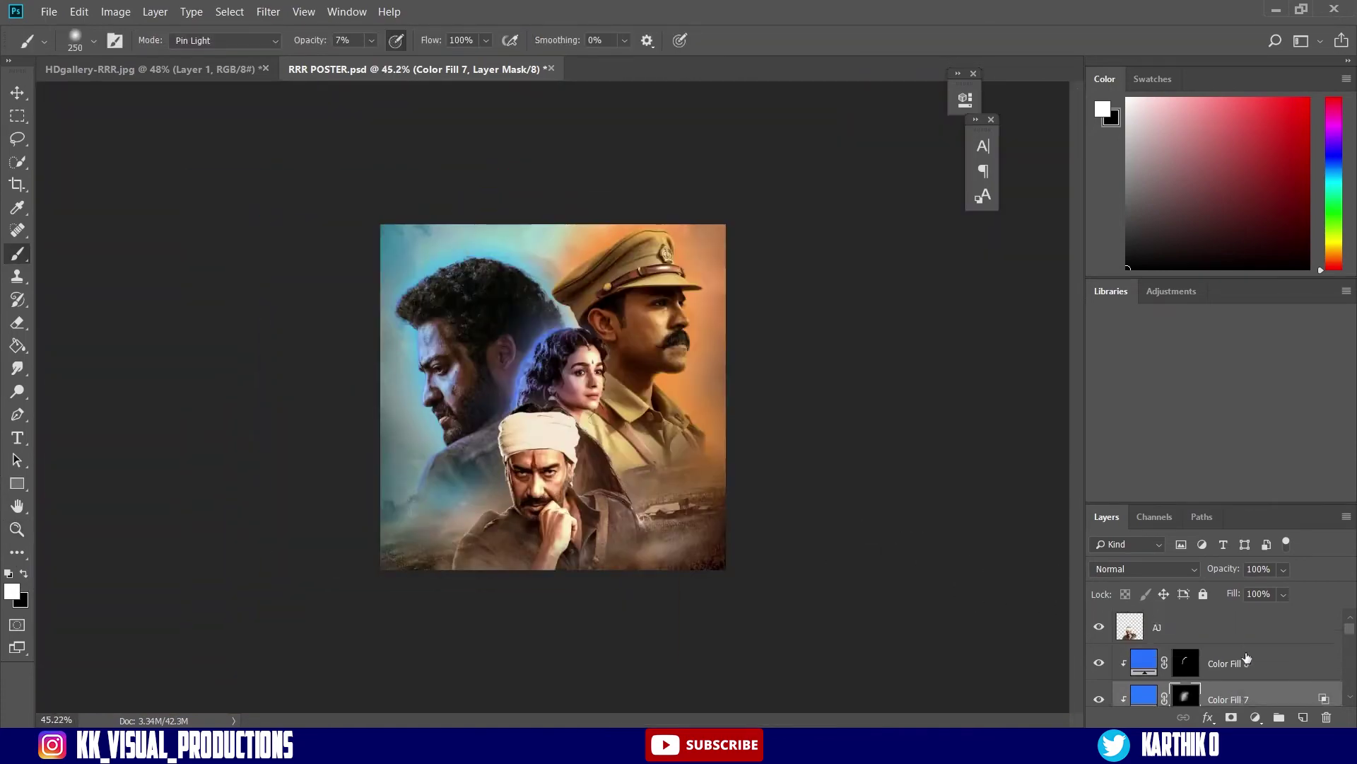
Add an orange Solid Color fill layer above Color Fill 8, clip it to the woman's layer and invert its mask.
left_click(1245, 655)
left_click(1255, 717)
left_click(1280, 411)
left_click_drag(1099, 399, 1099, 421)
left_click(1015, 221)
left_click(1260, 200)
left_click(1139, 677, "alt")
key("ctrl+i")
Paint soft orange light over the woman's face and neck on Color Fill 10's mask with a 250 px brush at 7% opacity.
left_click_drag(590, 398, 672, 397)
mouse_move(630, 282)
left_mouse_down()
mouse_move(636, 332)
mouse_move(586, 417)
left_mouse_up()
left_click_drag(742, 516, 745, 349)
left_click_drag(745, 424, 700, 509)
left_click_drag(702, 317, 734, 487)
left_click_drag(623, 403, 668, 377)
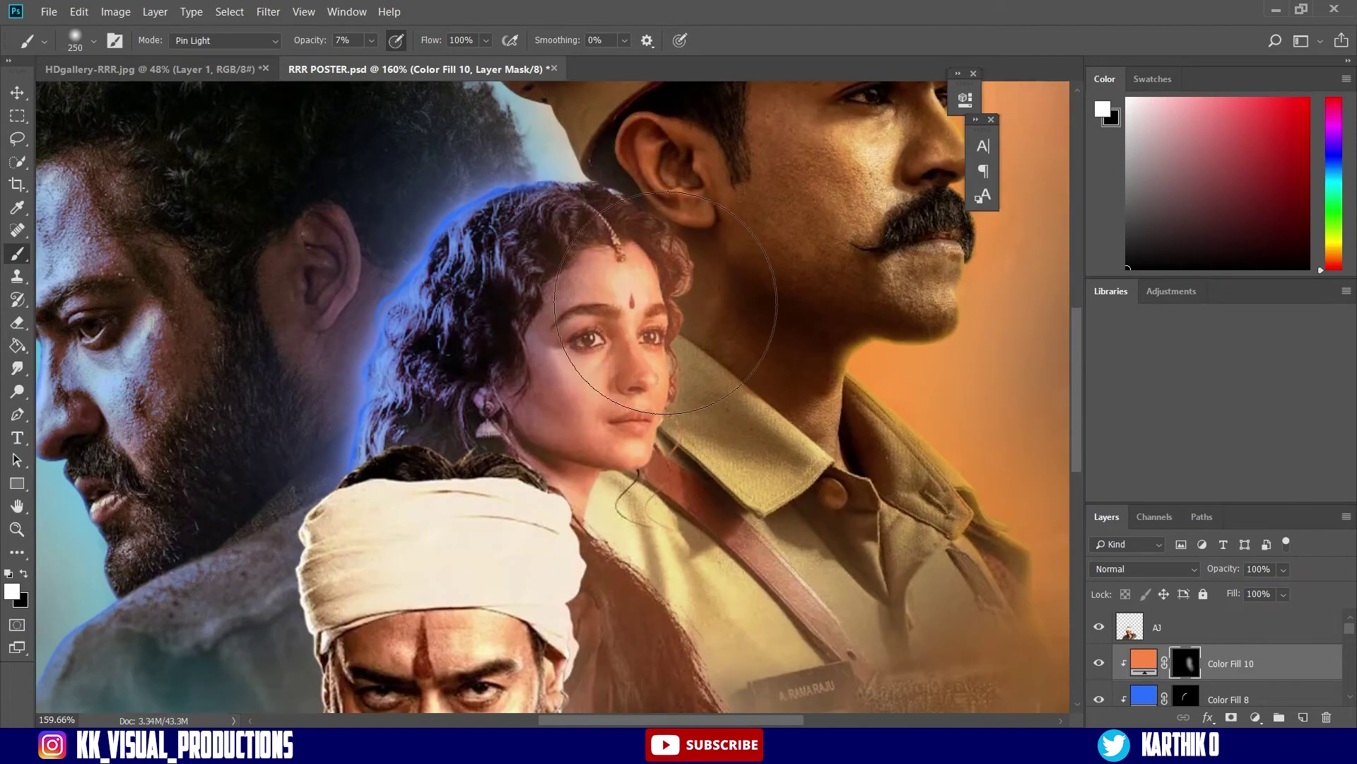
left_click_drag(660, 447, 640, 512)
left_click(636, 621)
Change Color Fill 10's colour to the saturated orange ff6600.
double_click(1144, 662)
left_click(1078, 214)
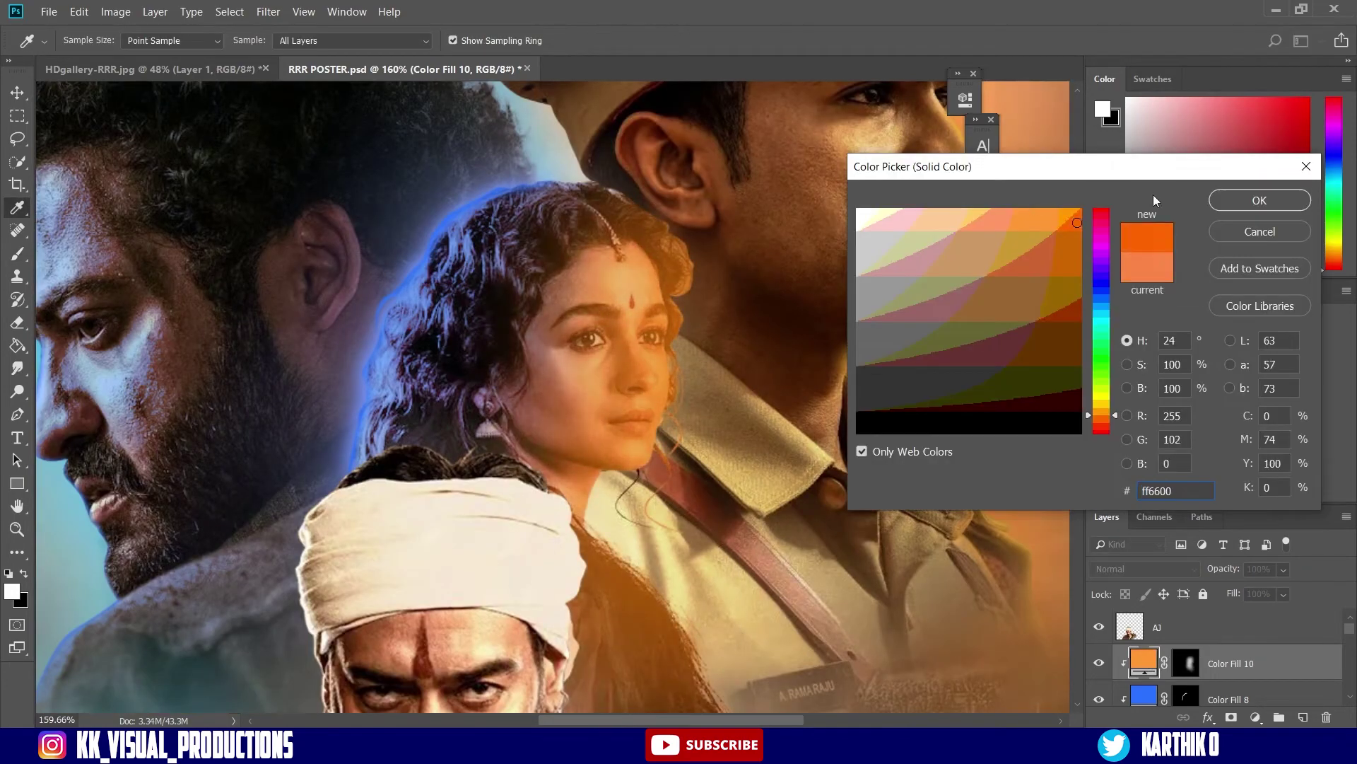
left_click(1258, 200)
Split Color Fill 10's Blend If black slider for the underlying layer to 0 / 188.
double_click(1288, 663)
left_click_drag(920, 107, 1089, 64)
left_click_drag(1058, 408, 1200, 411)
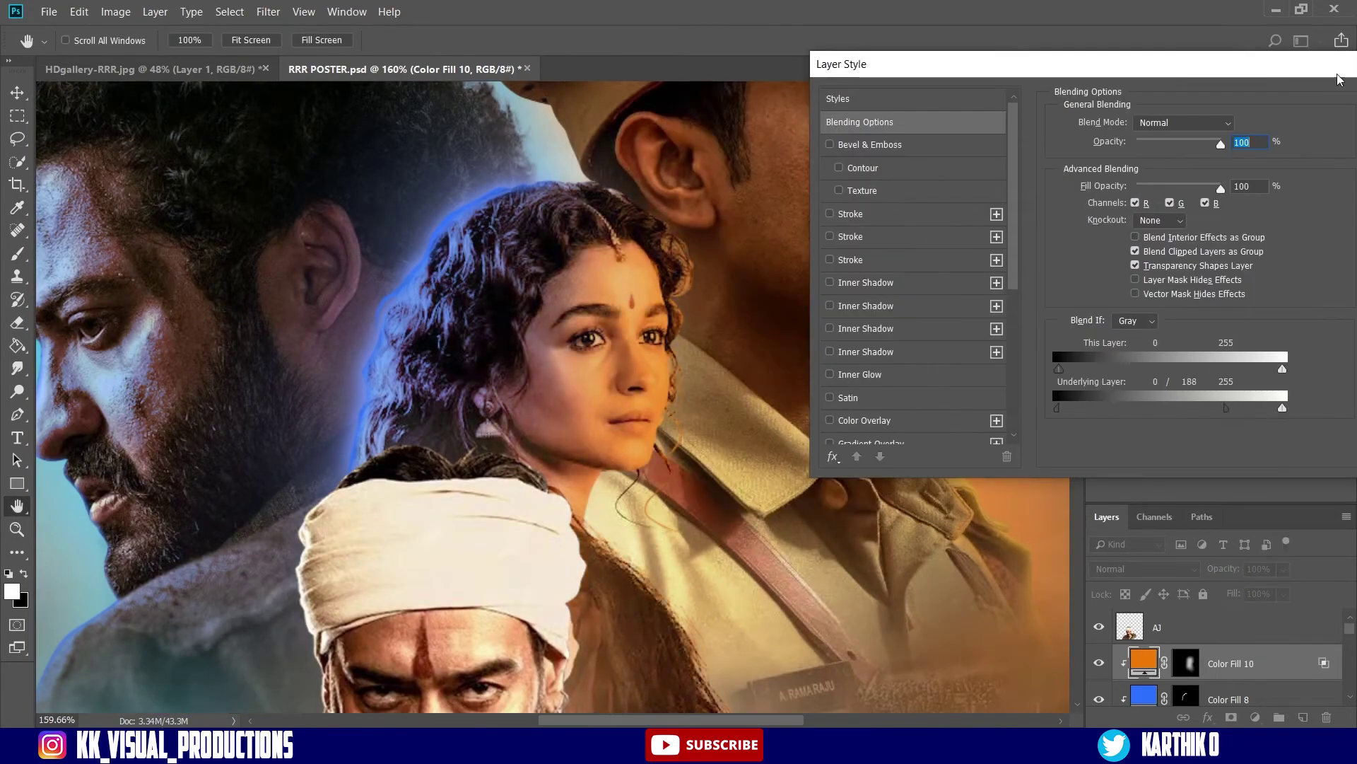
left_click_drag(1273, 64, 1145, 100)
left_click(1298, 134)
Paint with black on Color Fill 10's mask to trim the orange light around the woman's face.
left_click(1185, 663)
key("x")
left_click_drag(633, 349, 678, 339)
left_click_drag(644, 484, 566, 484)
left_click_drag(690, 403, 785, 403)
left_click_drag(621, 445, 495, 445)
Add a yellow-orange Solid Color fill layer above Color Fill 10 and invert its mask.
left_click(1256, 717)
left_click(1237, 412)
left_click(1102, 404)
left_click(1039, 228)
left_click(1257, 200)
left_click(1170, 663)
key("ctrl+i")
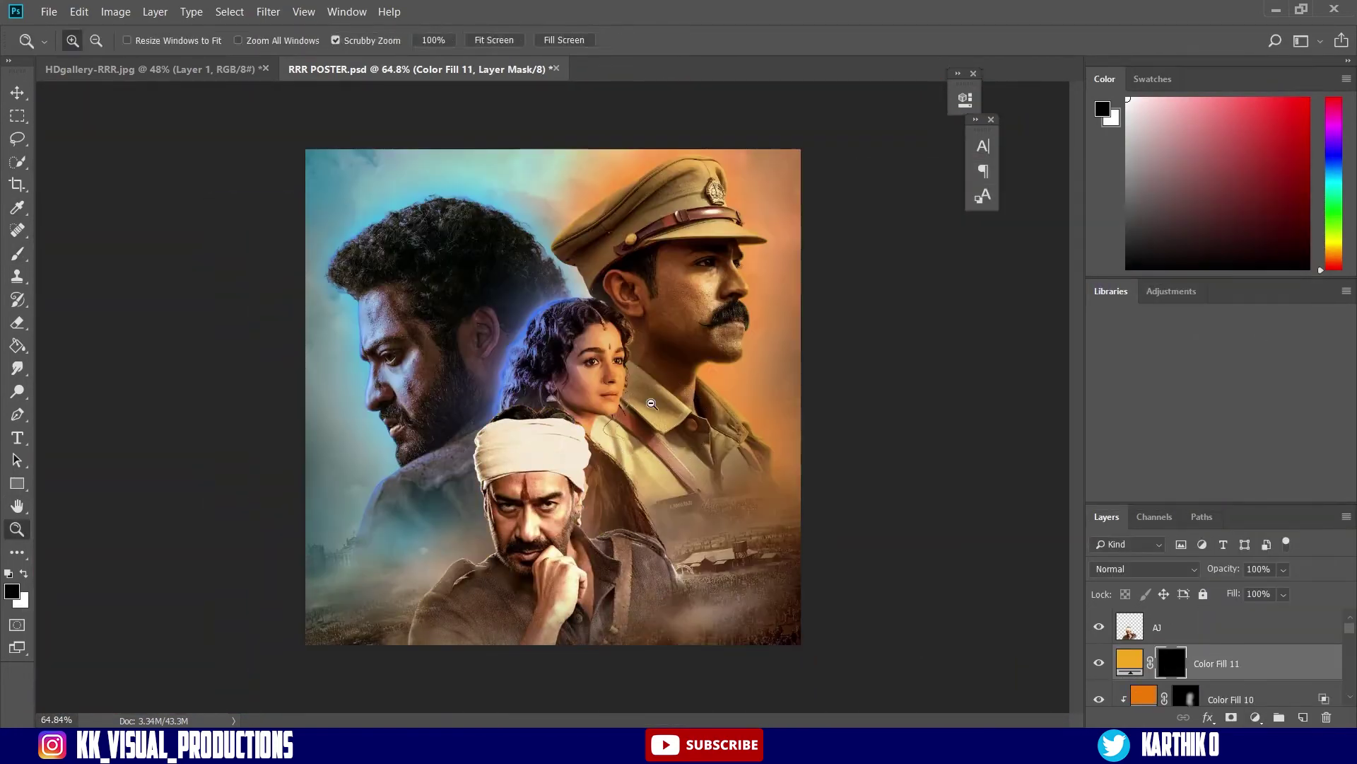
Clip Color Fill 11 to the woman's layer and paint an orange rim along her hair edge with a 15 px brush at 25% opacity.
scroll(651, 403, "up", 5)
key("b")
key("x")
key("Return")
left_click_drag(585, 132, 672, 352)
key("ctrl+alt+g")
mouse_move(365, 248)
left_mouse_down()
mouse_move(485, 270)
mouse_move(743, 466)
left_mouse_up()
scroll(820, 452, "down", 10)
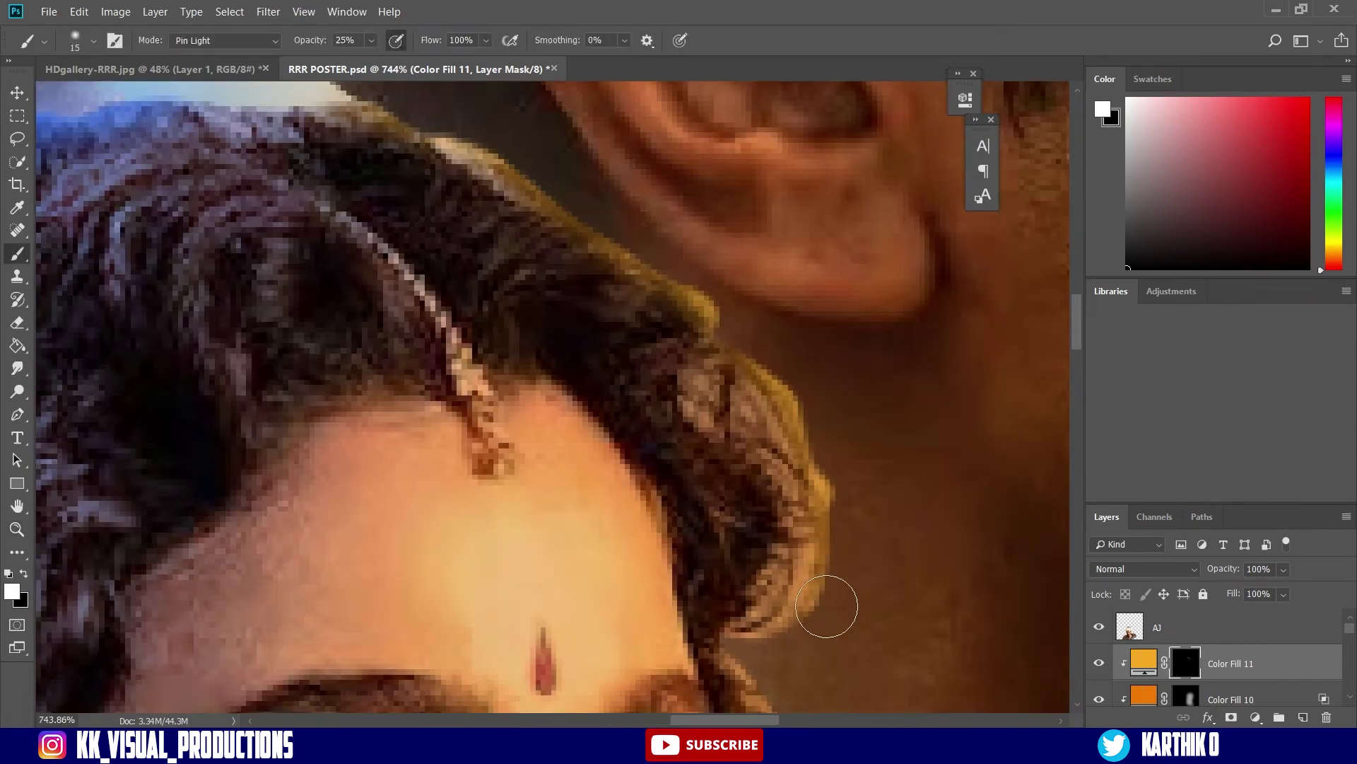
scroll(818, 378, "down", 5)
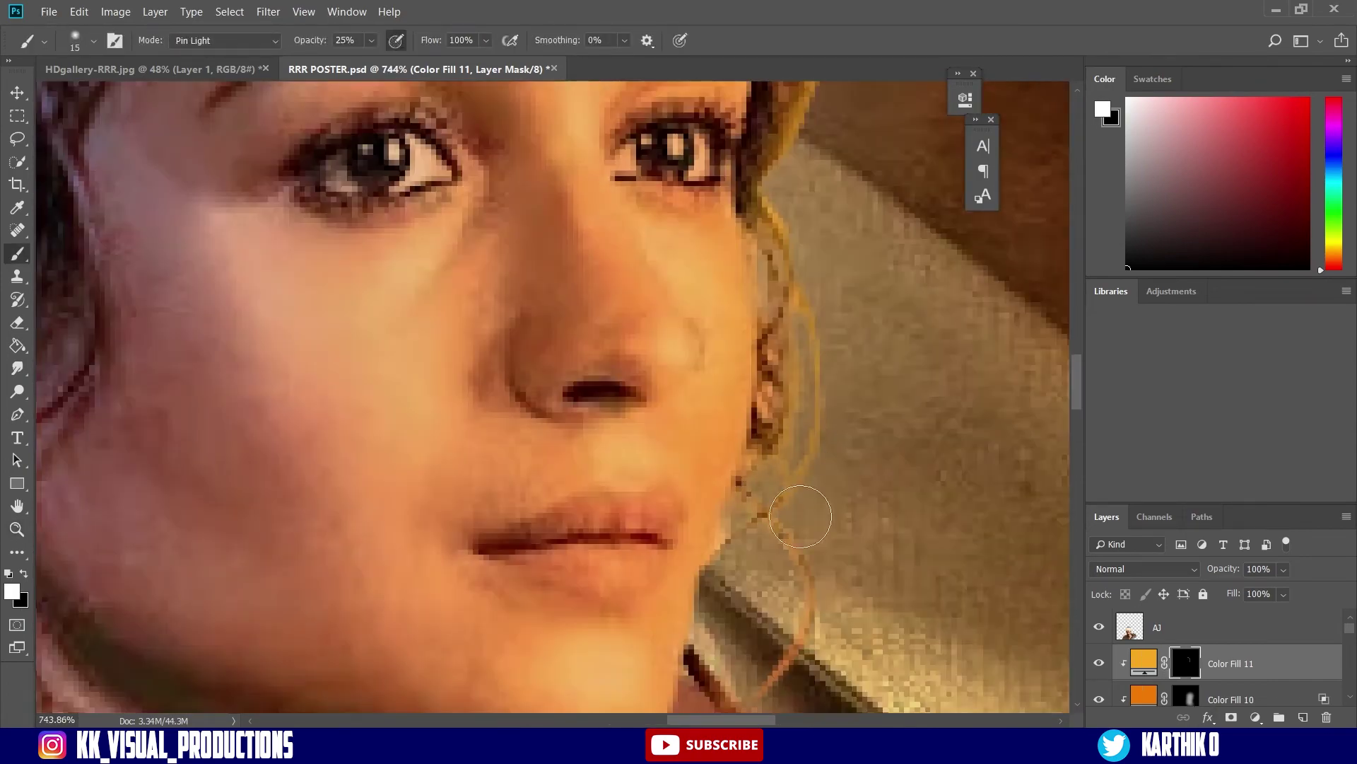
Continue the thin orange rim along the woman's chin, jaw and neck on Color Fill 11's mask.
left_click_drag(562, 651, 680, 640)
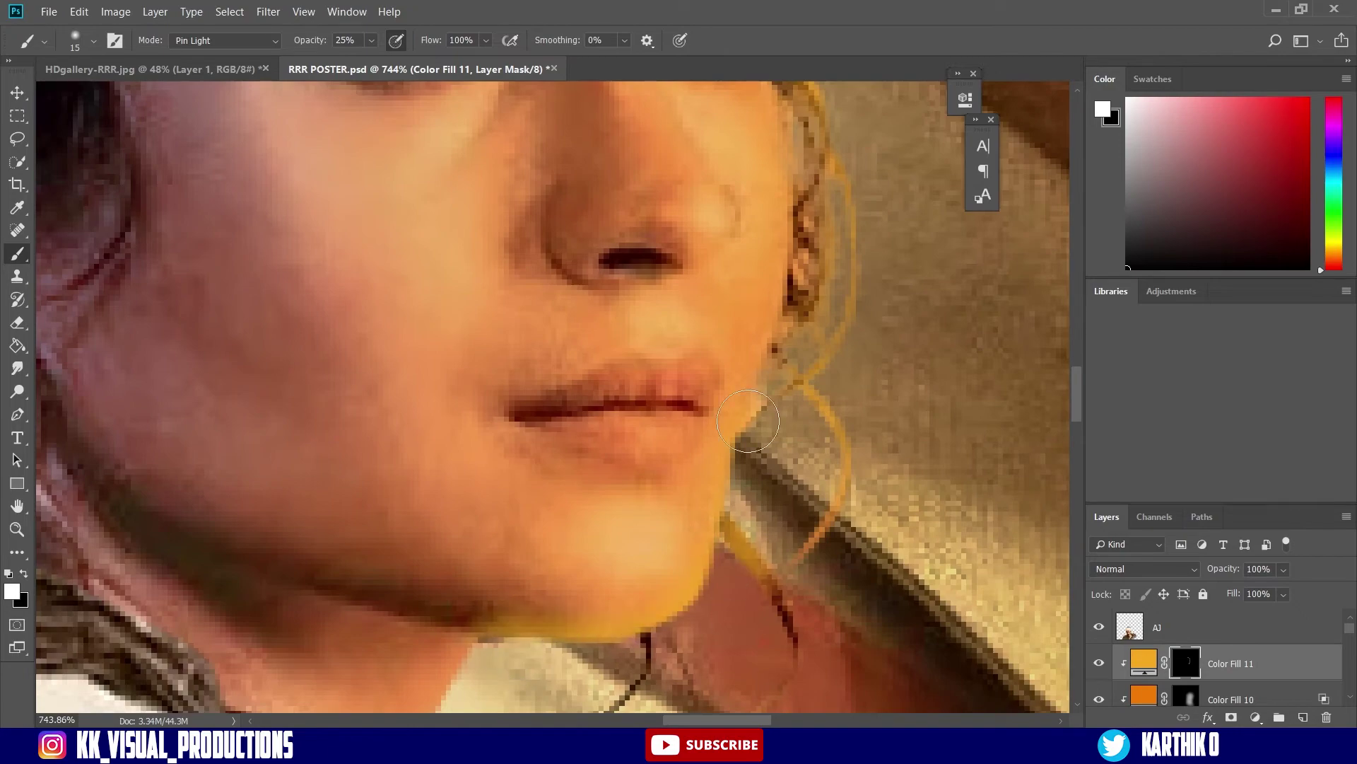
key("z")
left_click_drag(757, 527, 657, 530)
left_click_drag(720, 570, 813, 566)
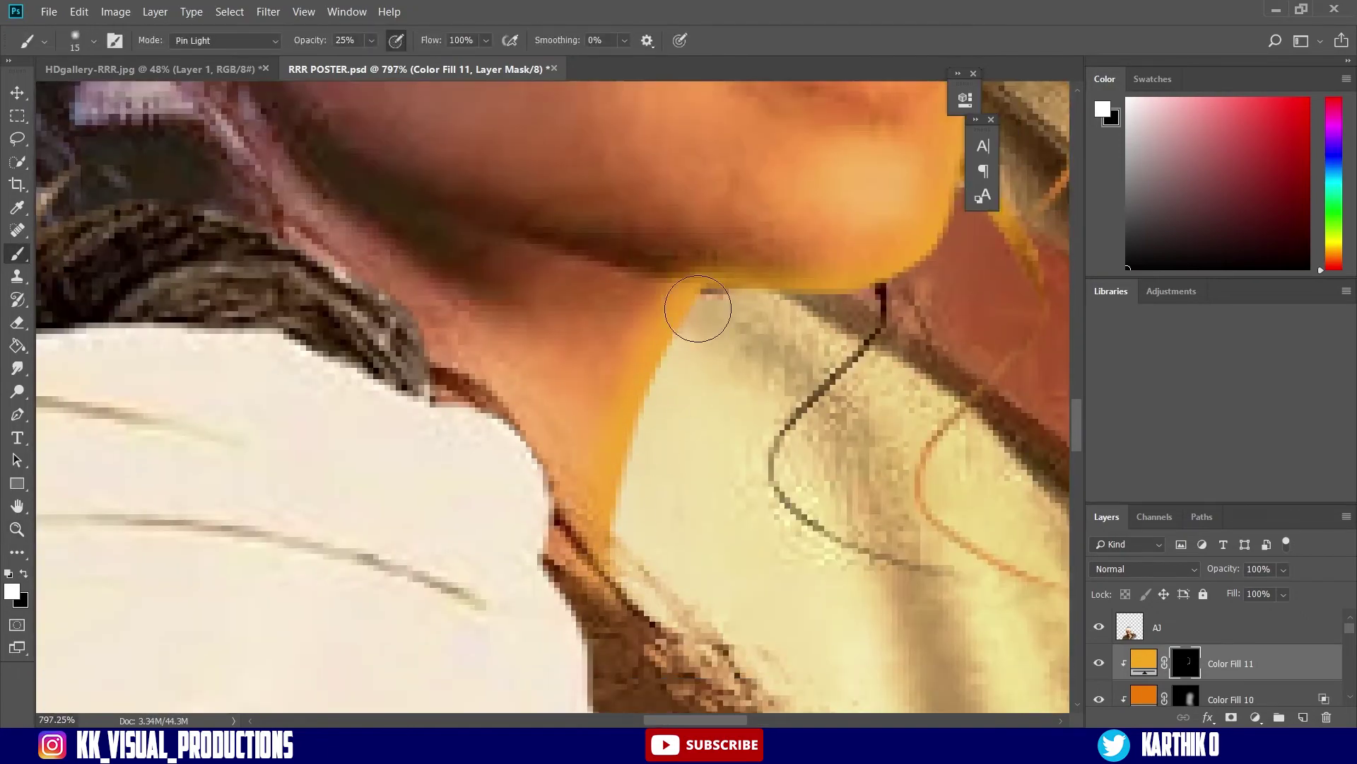
Extend the orange rim down the outer edge of the woman's shoulder and back on Color Fill 11's mask.
key("z")
left_click_drag(778, 297, 728, 300)
key("space")
left_click_drag(915, 479, 757, 306)
mouse_move(711, 368)
left_mouse_down()
mouse_move(878, 649)
mouse_move(780, 459)
left_mouse_up()
key("space")
left_click_drag(789, 495, 840, 530)
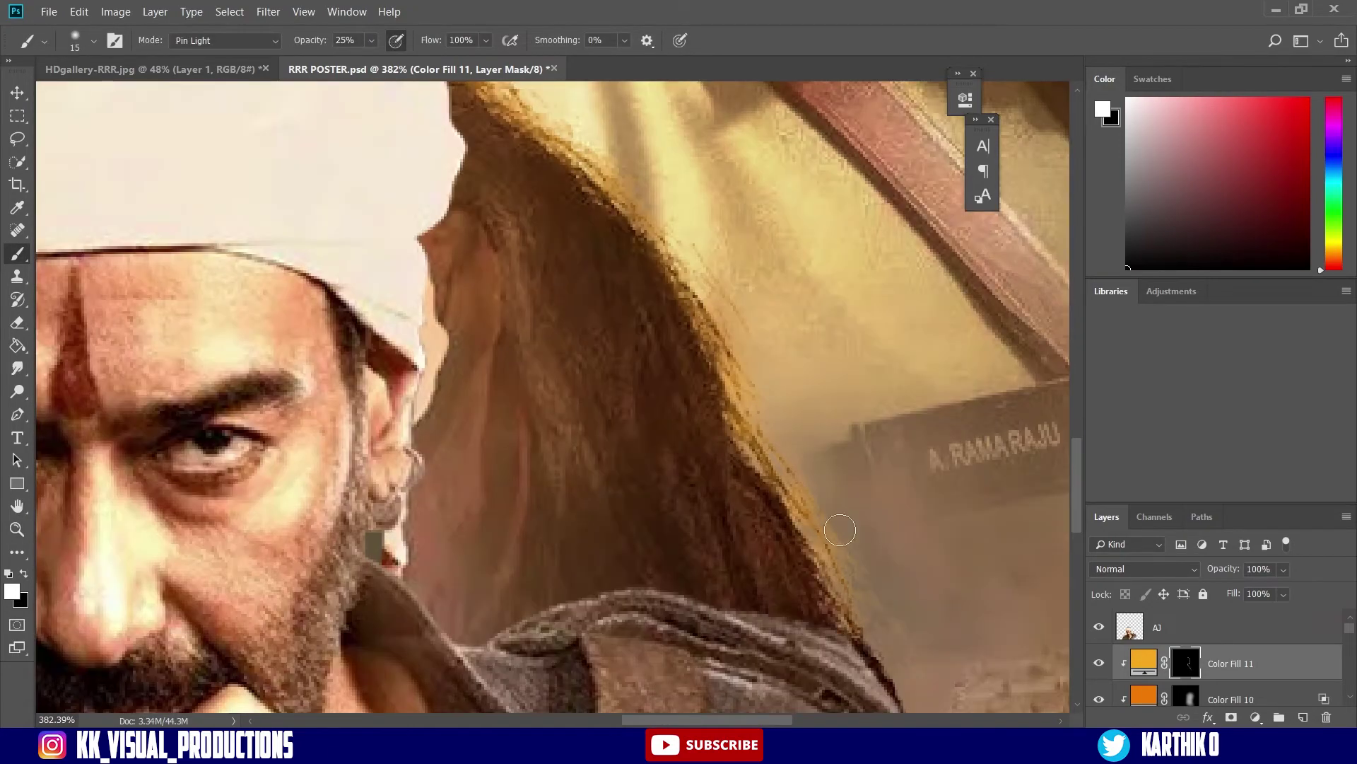
Add an orange Solid Color fill layer directly beneath the woman's layer and invert its mask.
key("ctrl+0")
scroll(551, 396, "up", 2)
scroll(552, 396, "down", 3)
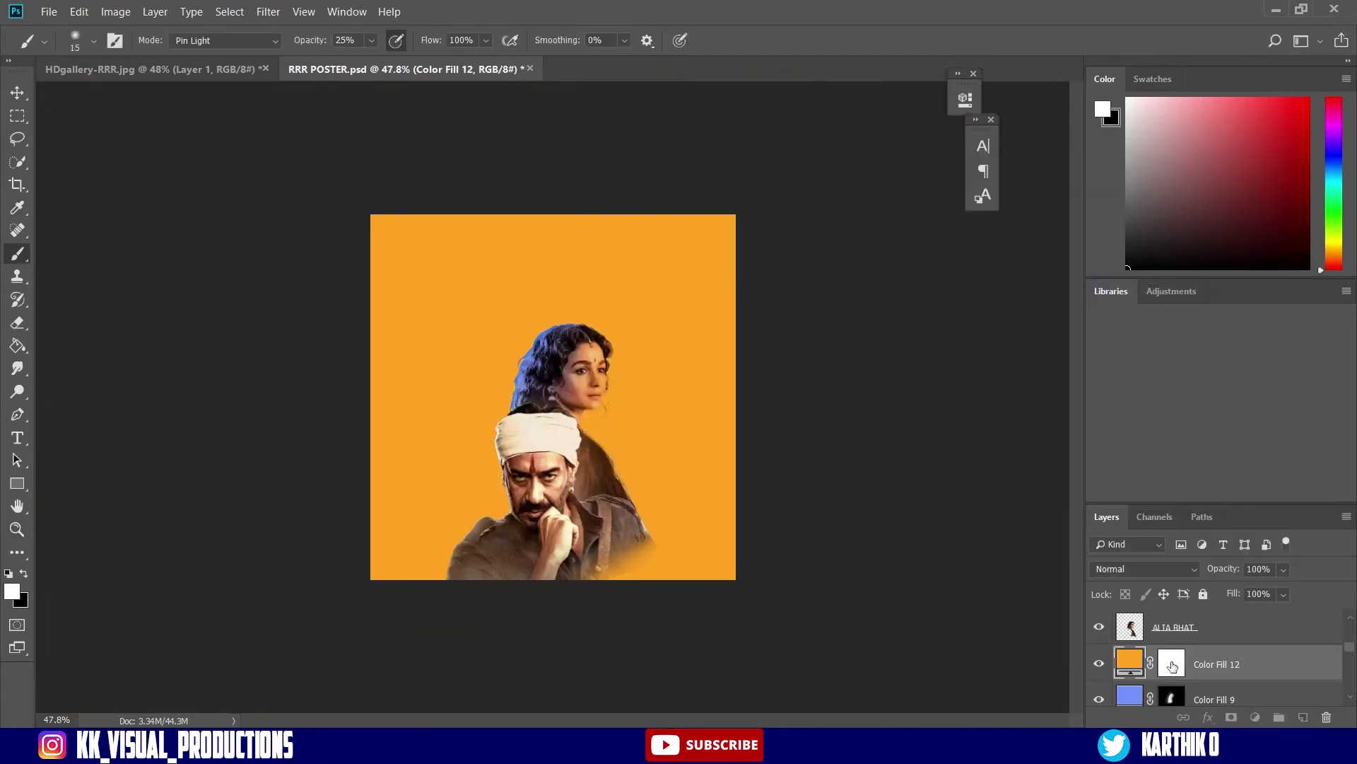
key("ctrl+i")
Paint an orange glow behind the woman's chin, face and hair on Color Fill 12's mask with a 45 px brush at 25% opacity.
key("z")
left_click_drag(560, 397, 626, 475)
key("bracketleft")
key("bracketleft")
key("bracketleft")
key("bracketleft")
key("bracketleft")
key("bracketleft")
key("bracketleft")
key("bracketleft")
key("bracketleft")
key("bracketleft")
key("bracketleft")
key("bracketleft")
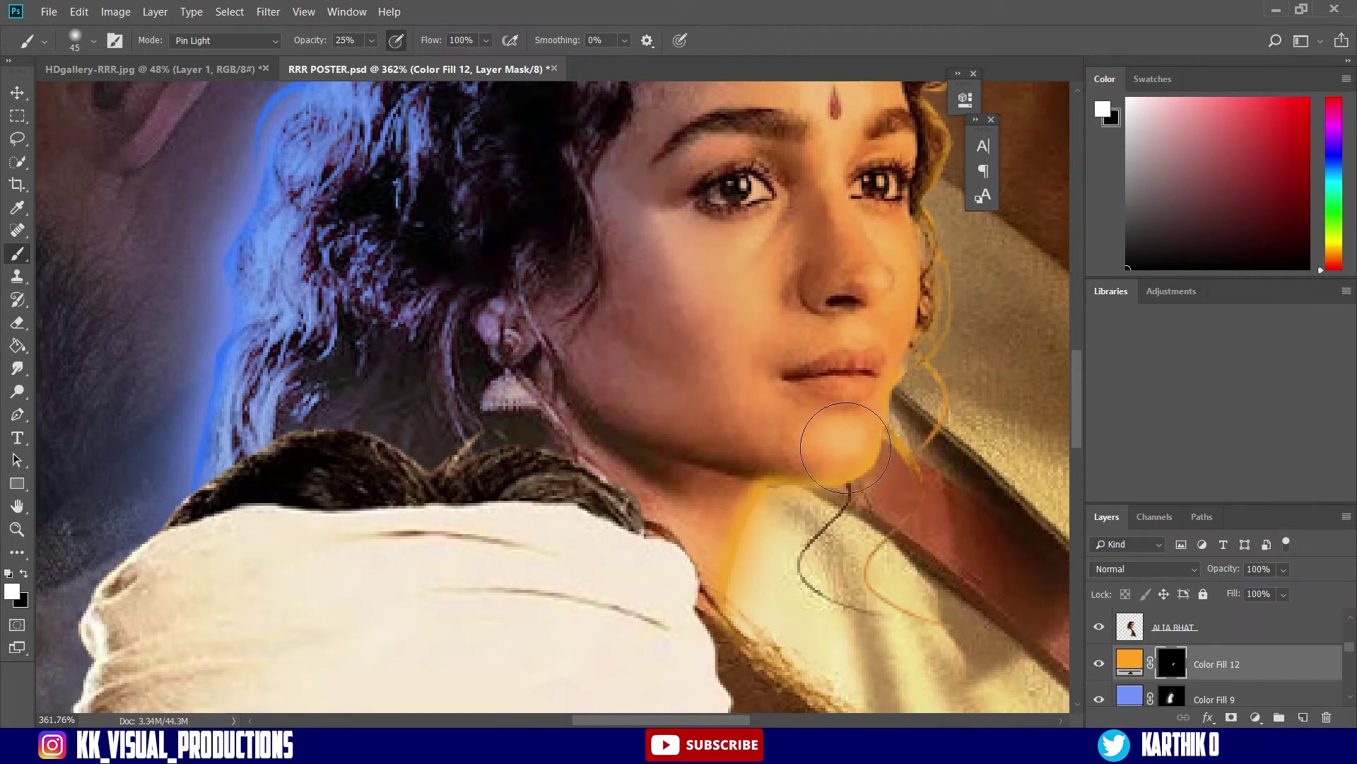
scroll(901, 256, "up", 3)
scroll(907, 244, "up", 3)
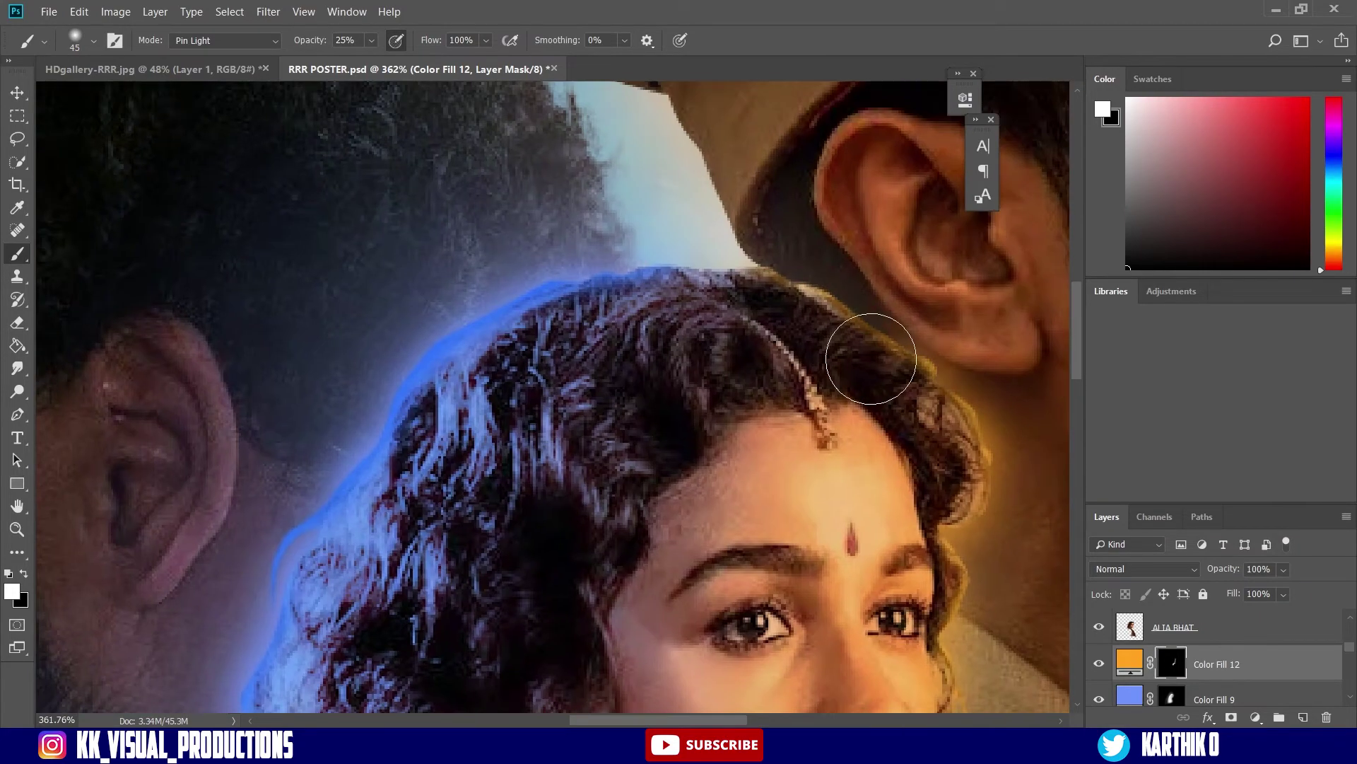
Extend the orange glow down behind the woman's shoulder and back on Color Fill 12's mask.
key("z")
left_click_drag(742, 183, 697, 184)
key("z")
left_click_drag(783, 537, 852, 538)
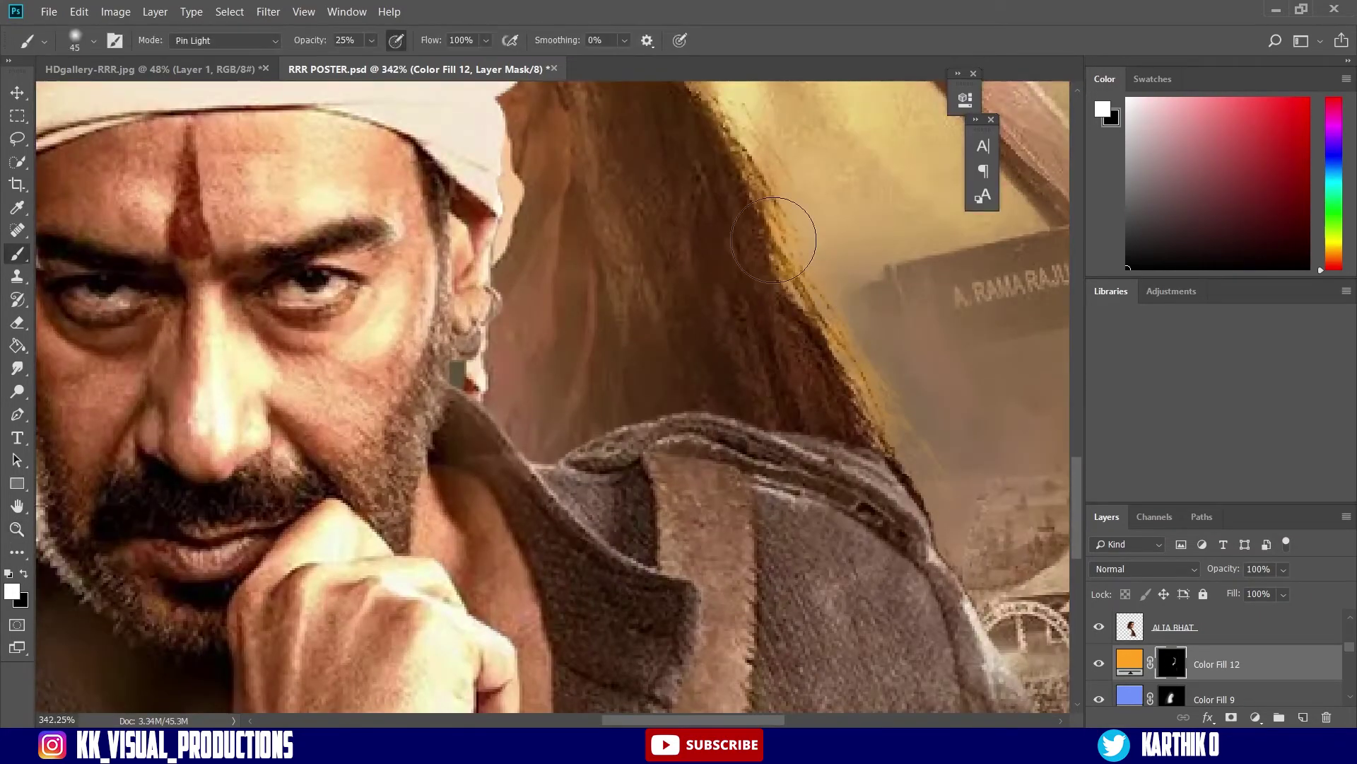
left_click_drag(809, 285, 961, 603)
key("z")
left_click_drag(767, 289, 735, 289)
Build up a wider, softer orange glow beside the woman on Color Fill 12's mask with a 125 px brush at 9% opacity.
left_click(1256, 717)
key("Escape")
left_click_drag(311, 40, 300, 41)
mouse_move(804, 92)
left_mouse_down()
mouse_move(716, 393)
mouse_move(756, 393)
left_mouse_up()
key("z")
key("bracketright")
key("bracketright")
key("bracketright")
key("bracketright")
key("bracketright")
key("bracketright")
key("bracketright")
left_click(749, 315)
scroll(614, 435, "down", 5)
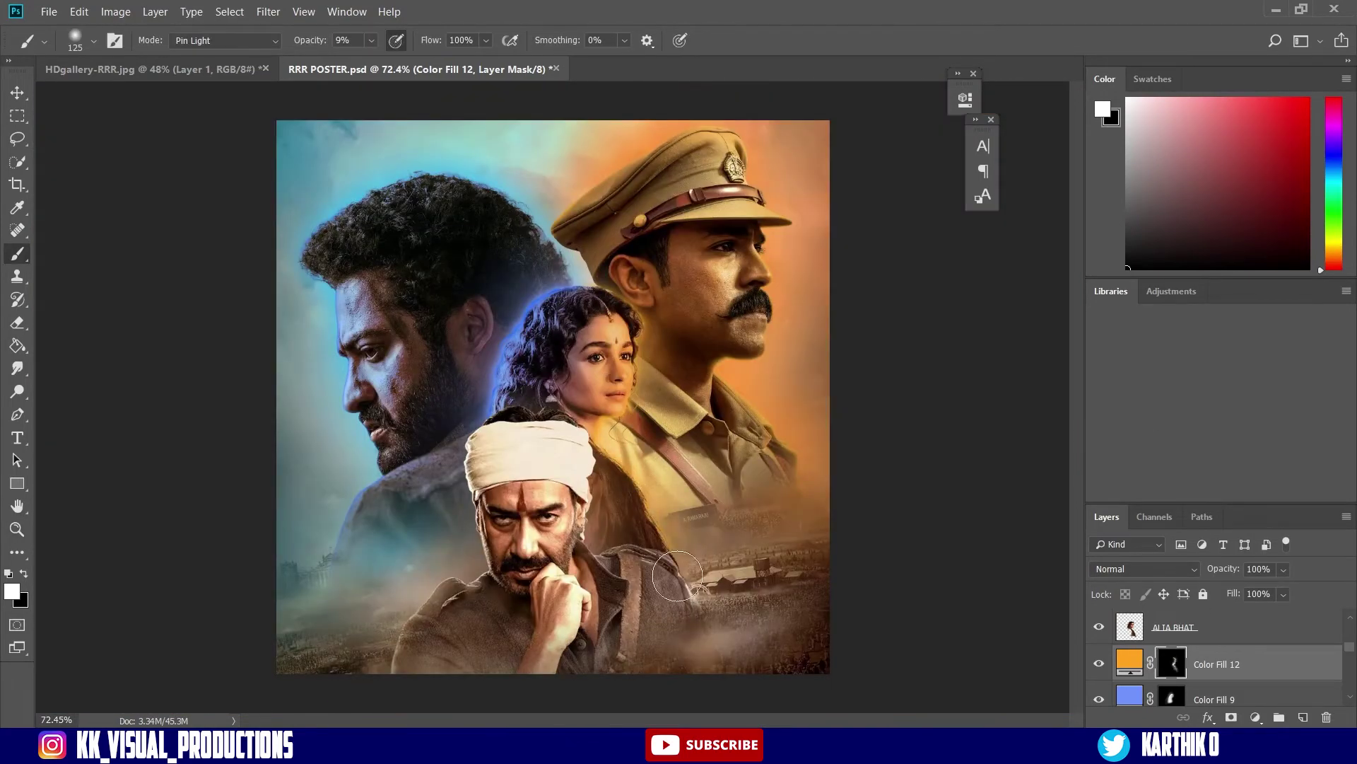
scroll(672, 347, "up", 1)
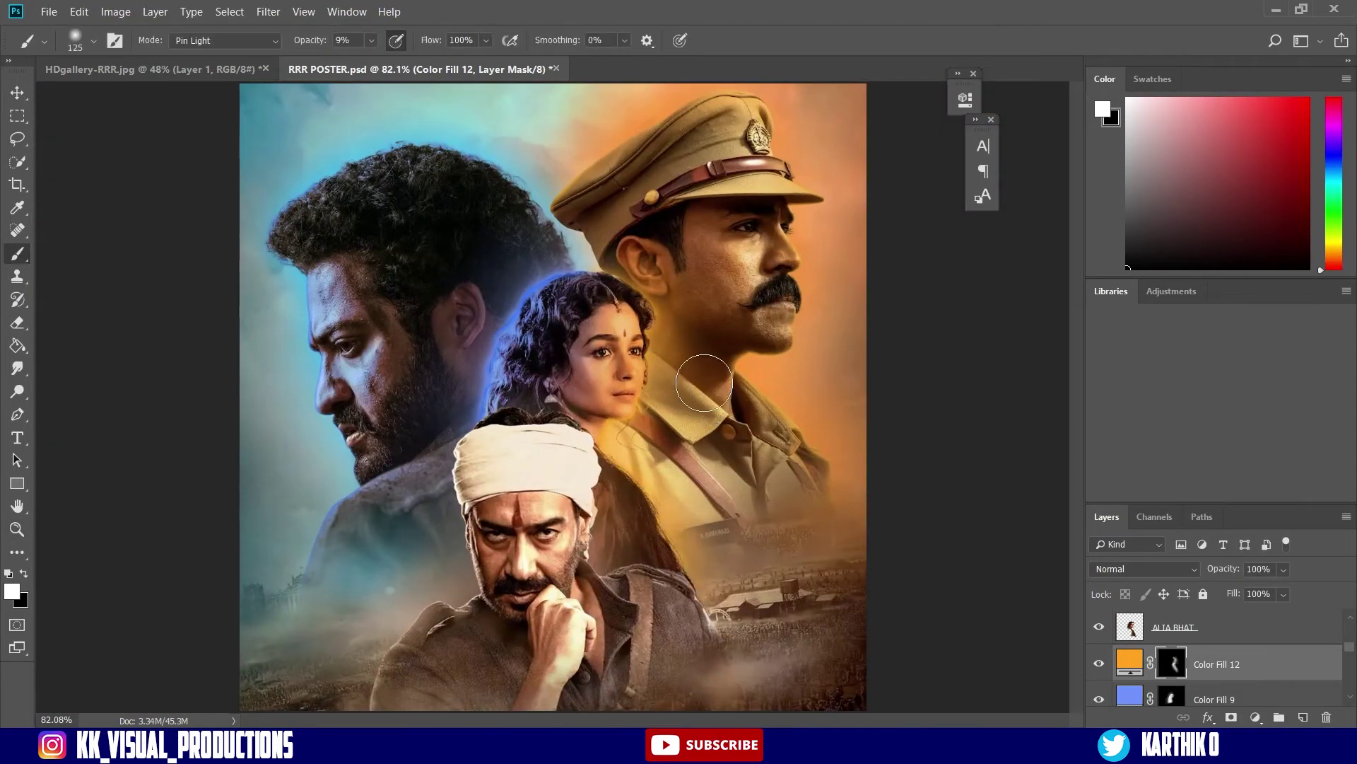
scroll(710, 373, "down", 3)
scroll(1200, 639, "up", 3)
Add a blue (0066ff) Solid Color fill layer above the AJ layer, clip it to that layer and invert its mask.
left_click(1202, 631)
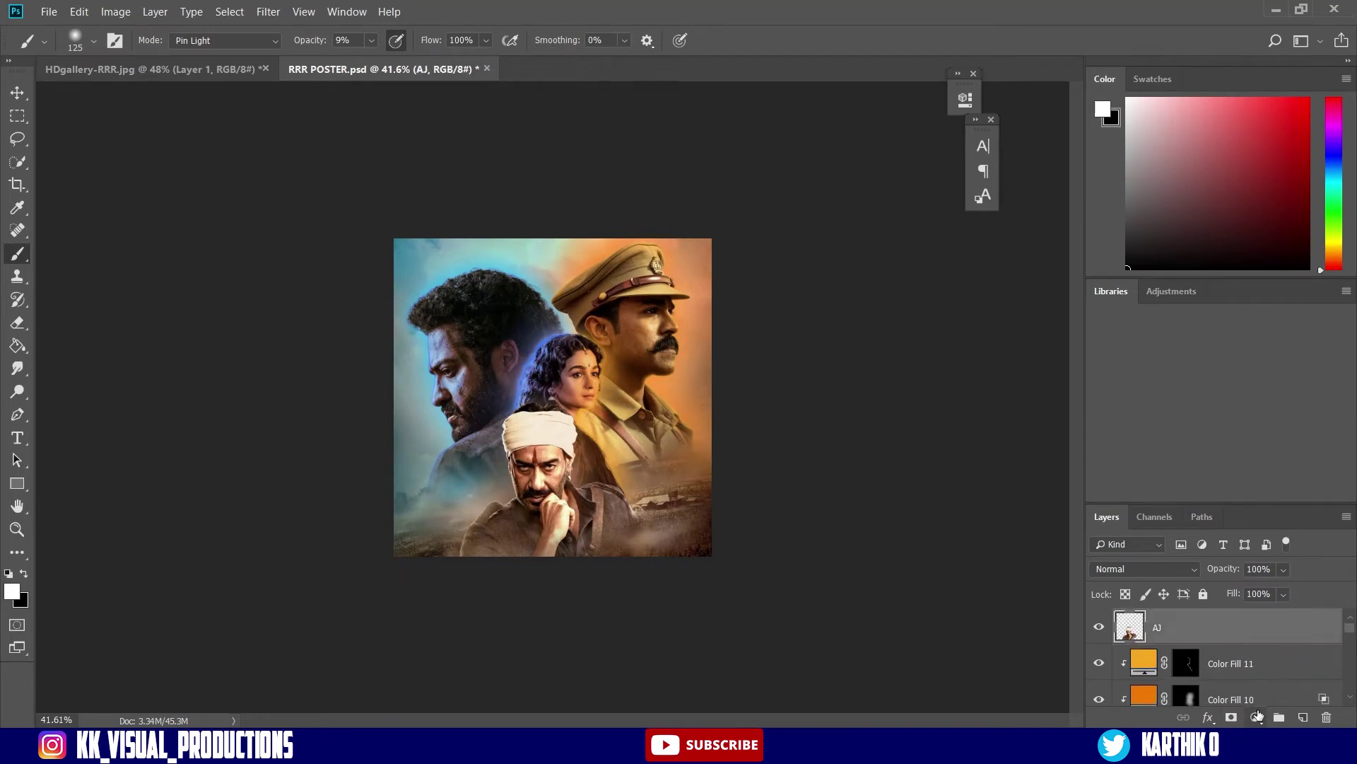
left_click(1258, 717)
left_click(1244, 410)
left_click(1100, 298)
left_click(1079, 211)
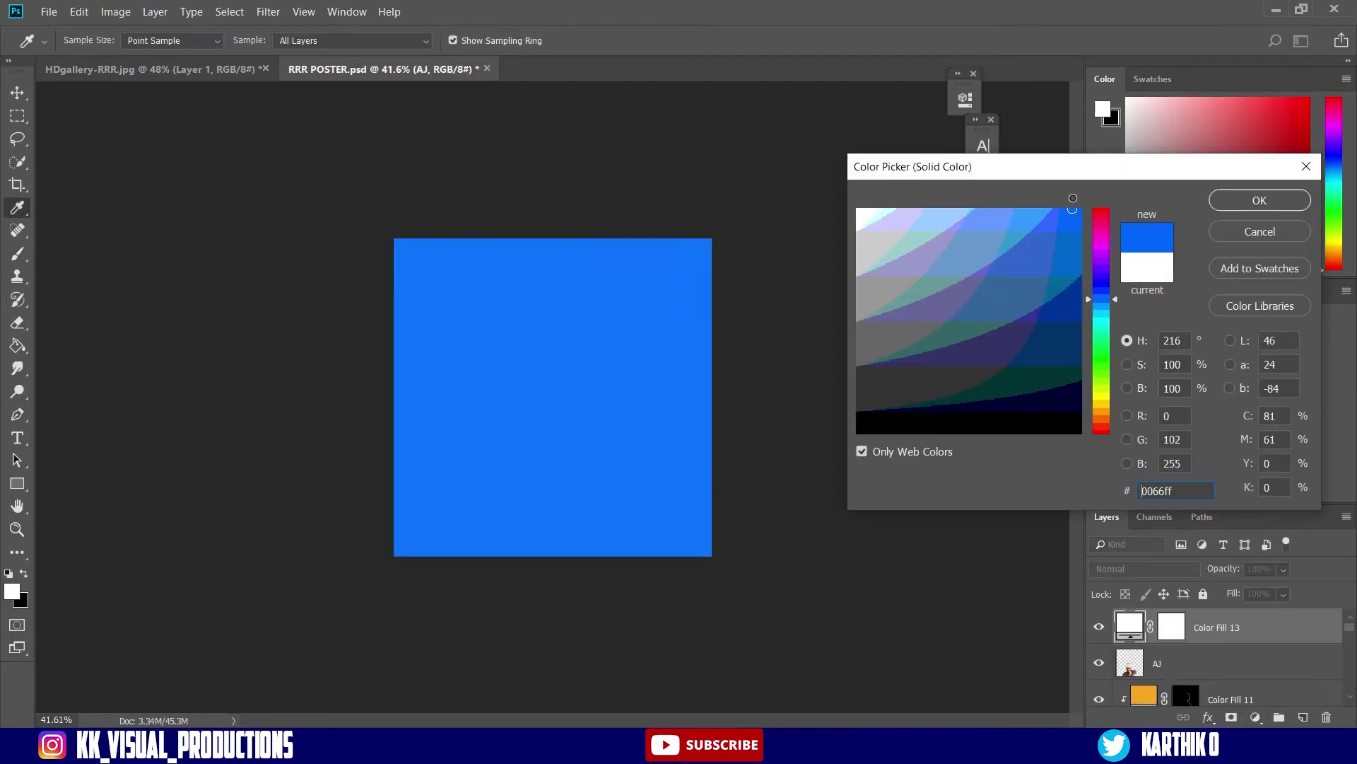
left_click(1260, 200)
left_click(1179, 644, "alt")
left_click(1185, 628)
key("ctrl+i")
Paint soft blue light on the turbaned man's turban, cheek and shoulder on Color Fill 13's mask with a 125 px brush at 9% opacity.
left_click_drag(648, 407, 622, 407)
left_click_drag(466, 425, 667, 180)
left_click_drag(637, 251, 651, 270)
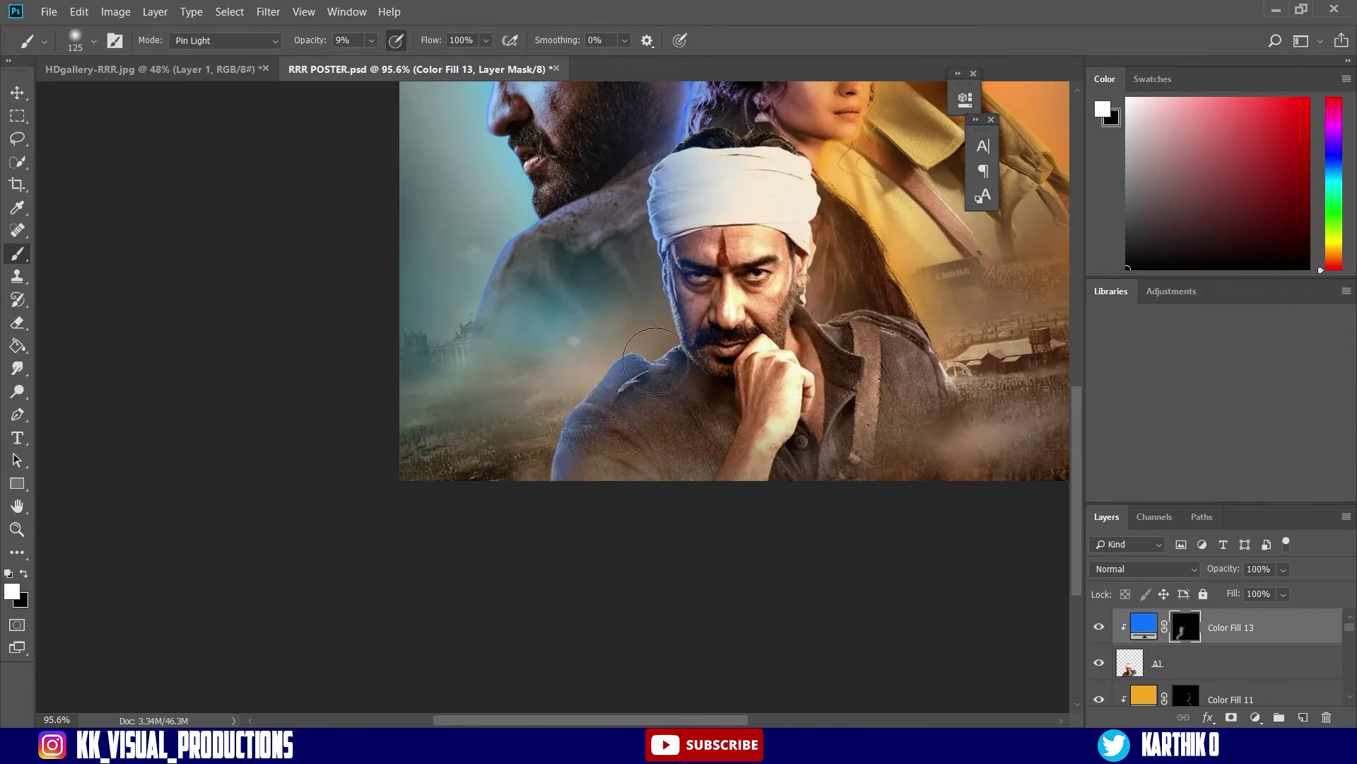
Split Color Fill 13's Blend If black slider for the underlying layer to 0 / 101.
double_click(1294, 627)
left_click_drag(1217, 429, 1308, 429)
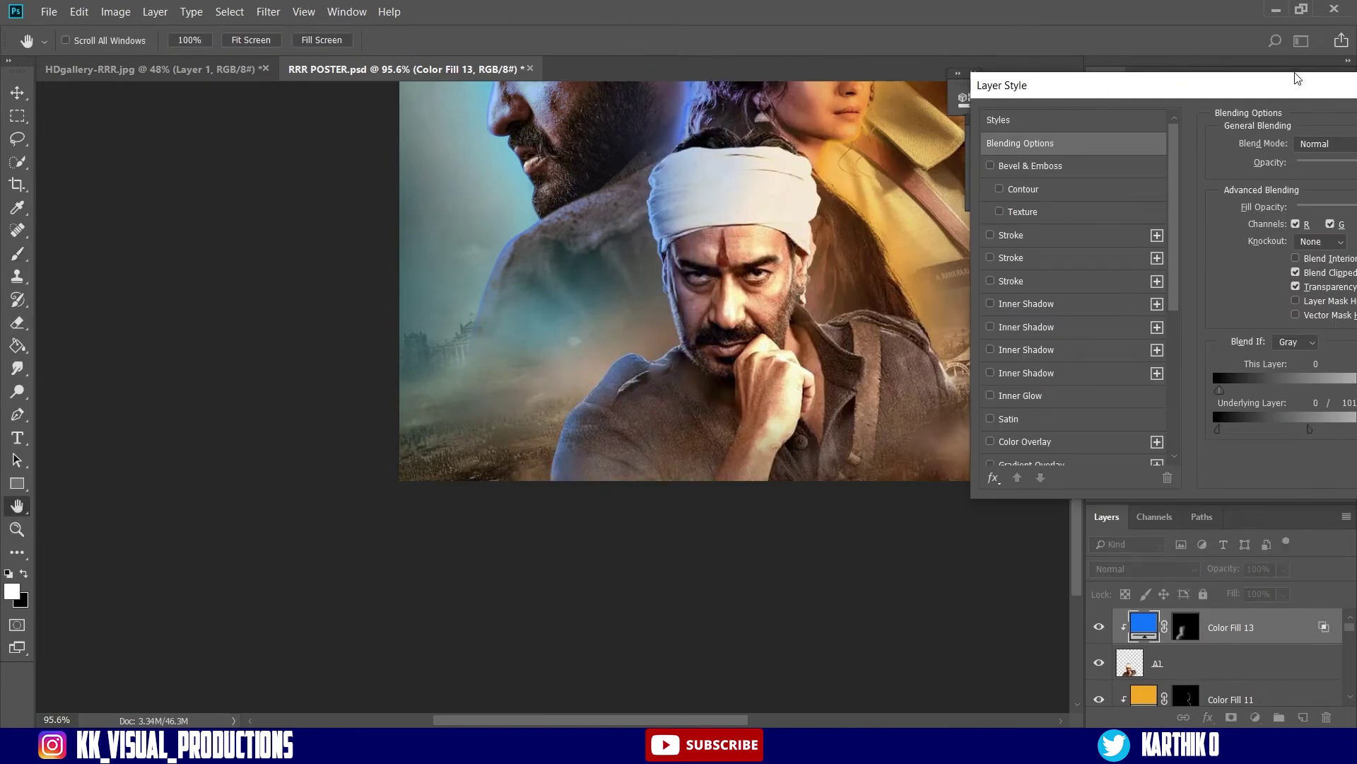
left_click_drag(1297, 80, 973, 110)
left_click(1287, 148)
Add a lighter blue Solid Color fill layer above Color Fill 13, clipped to the AJ layer, and invert its mask.
left_click(1256, 716)
left_click(1251, 412)
key("Return")
key("ctrl+i")
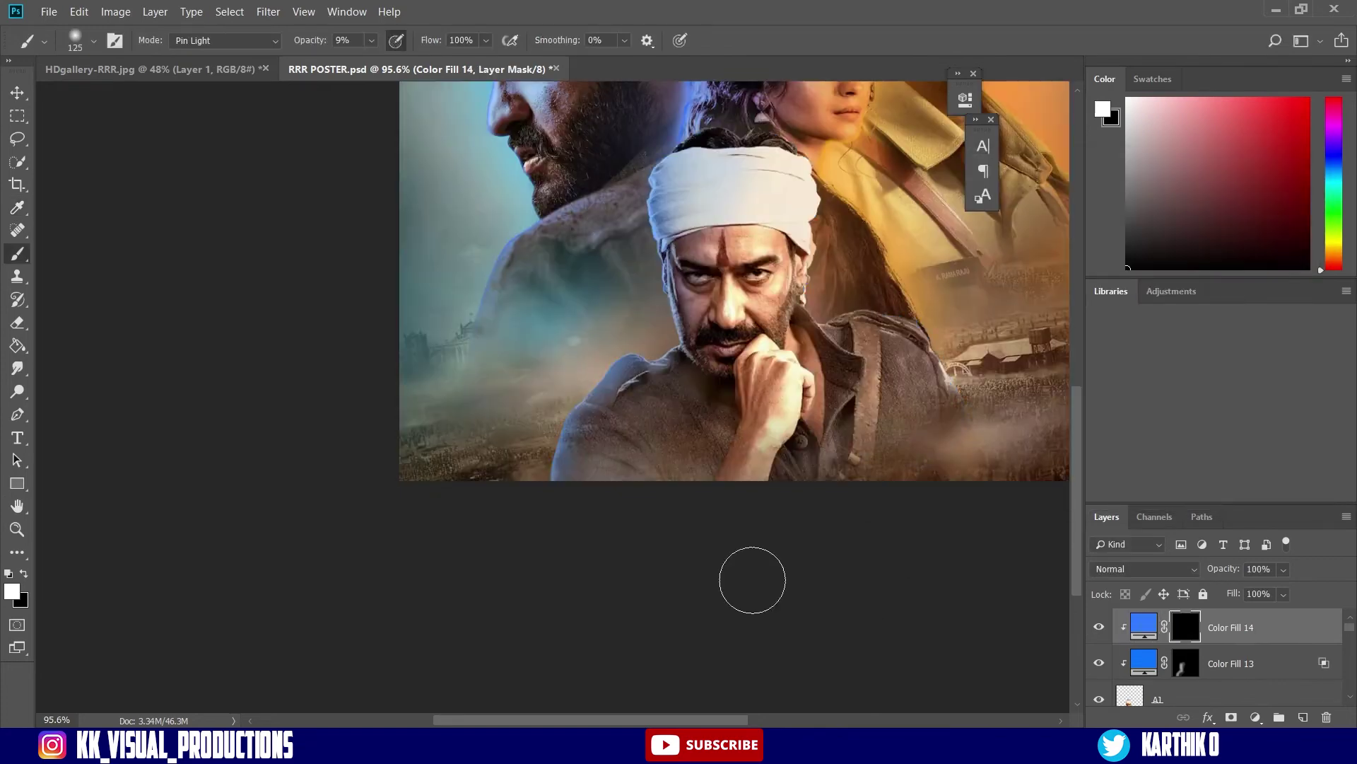
left_click_drag(702, 228, 813, 227)
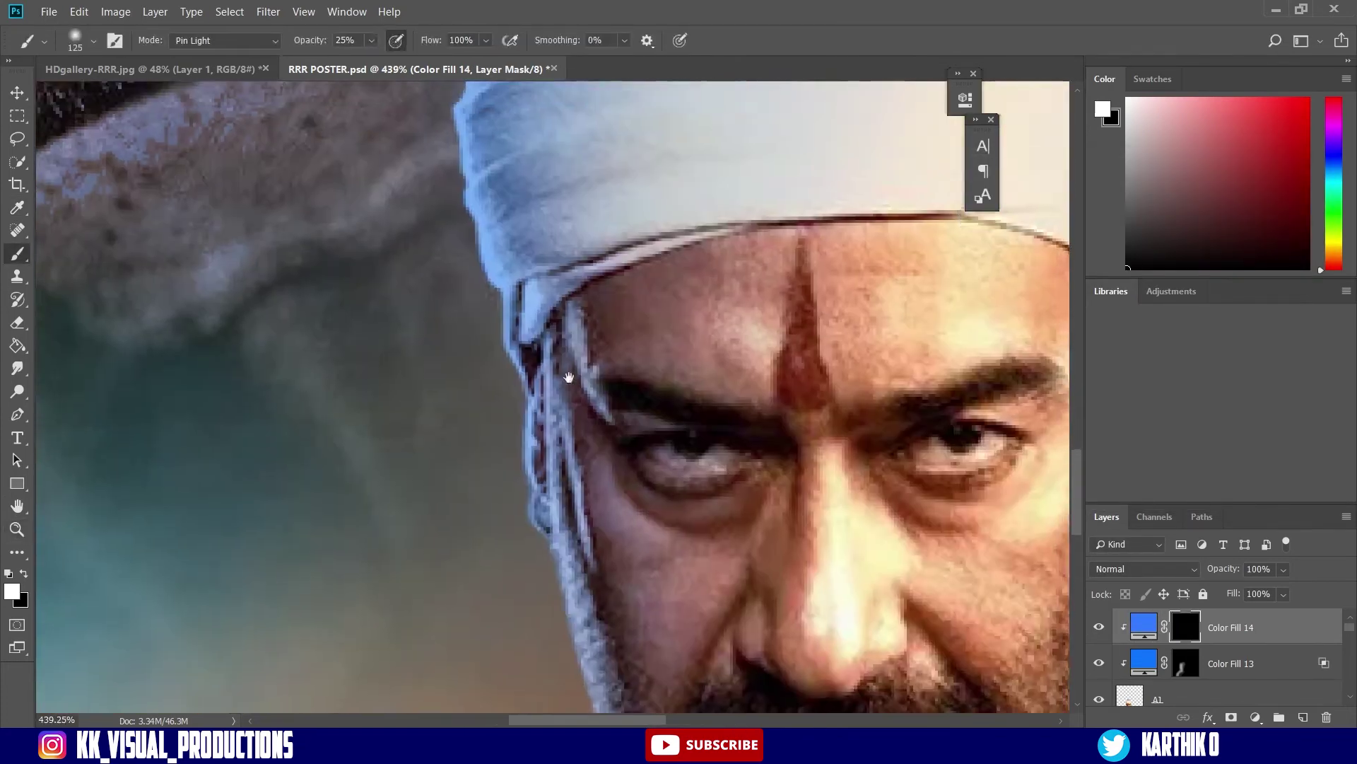
Paint a thin blue rim along the turban's outer edge on Color Fill 14's mask with a 10 px brush at 25% opacity.
scroll(569, 375, "up", 3)
key("bracketleft")
key("bracketleft")
key("bracketleft")
key("bracketleft")
key("bracketleft")
key("bracketleft")
key("bracketleft")
key("bracketleft")
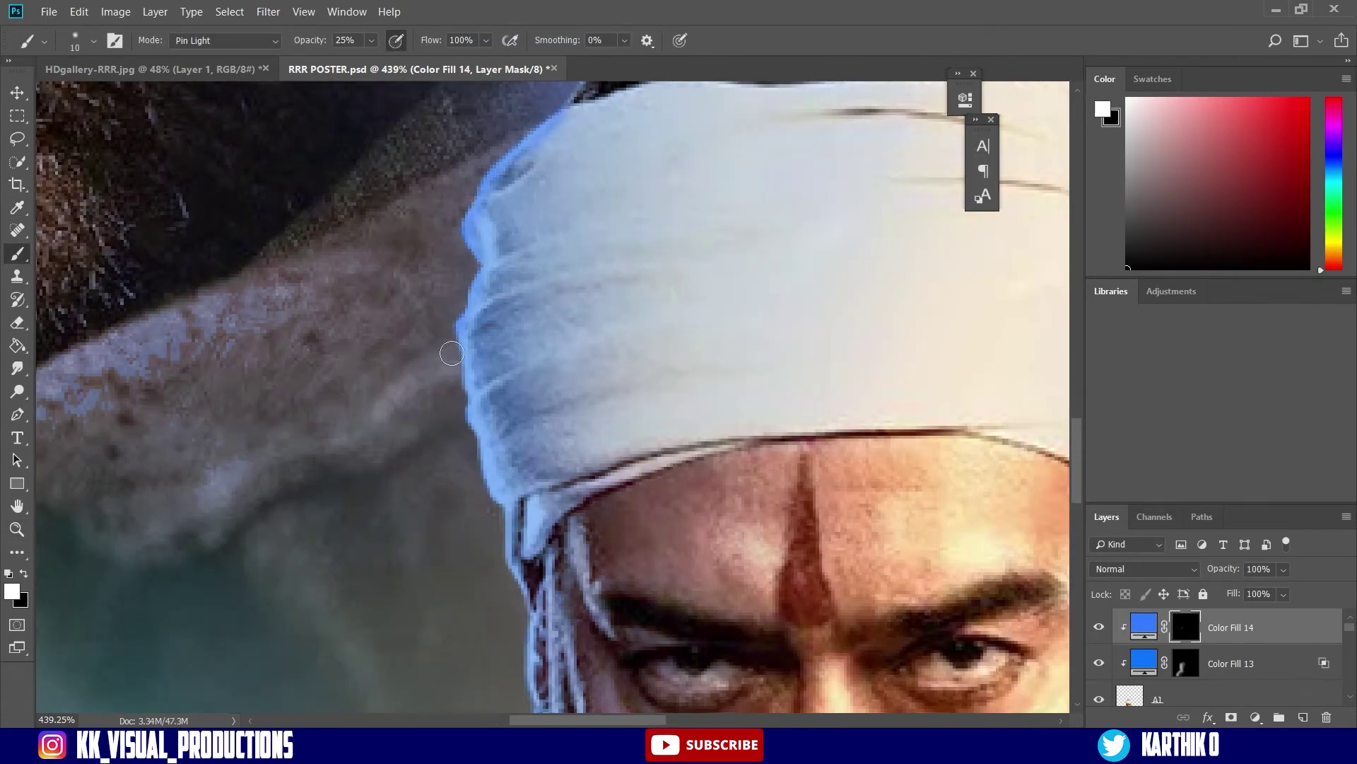
scroll(489, 524, "down", 5)
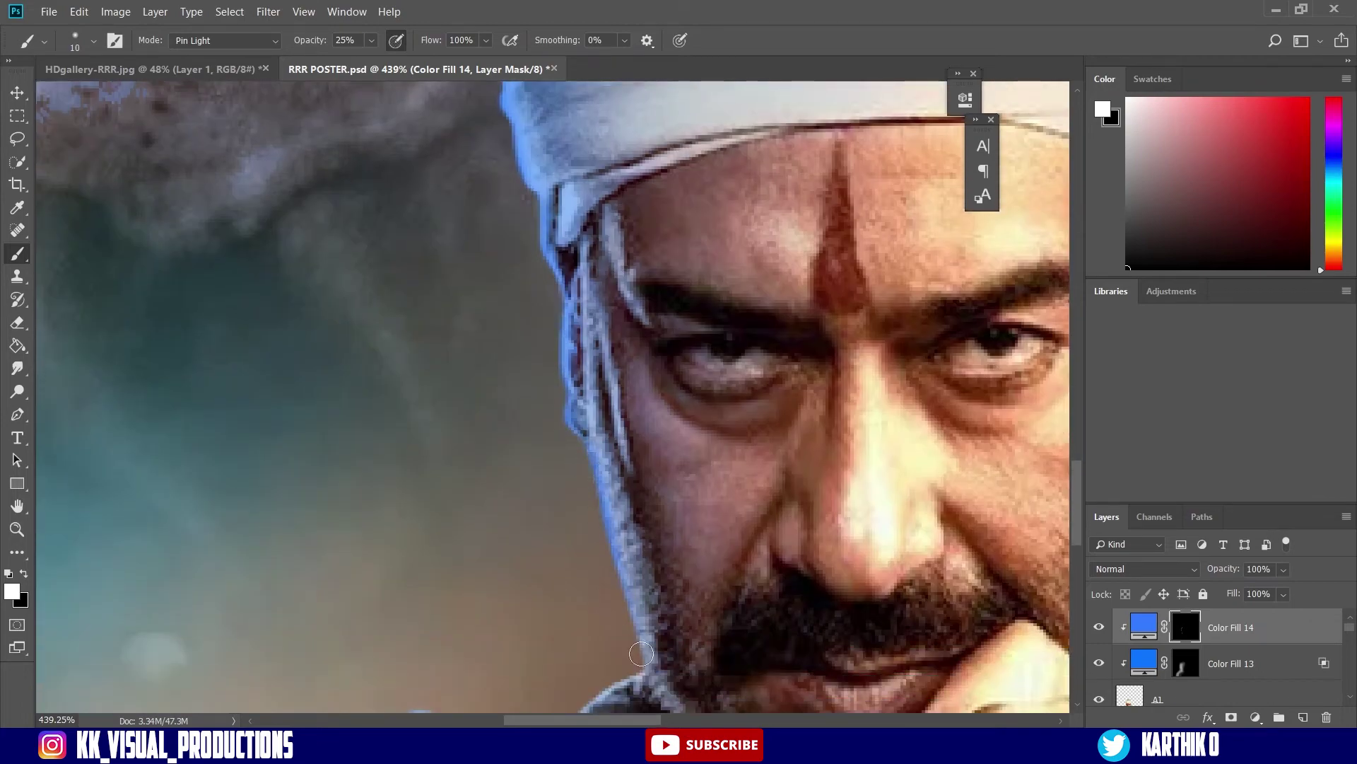
Continue the 10 px blue rim light down the turbaned man's beard edge and along his shoulder on Color Fill 14's mask.
left_click_drag(611, 491, 515, 481)
left_click_drag(613, 560, 711, 560)
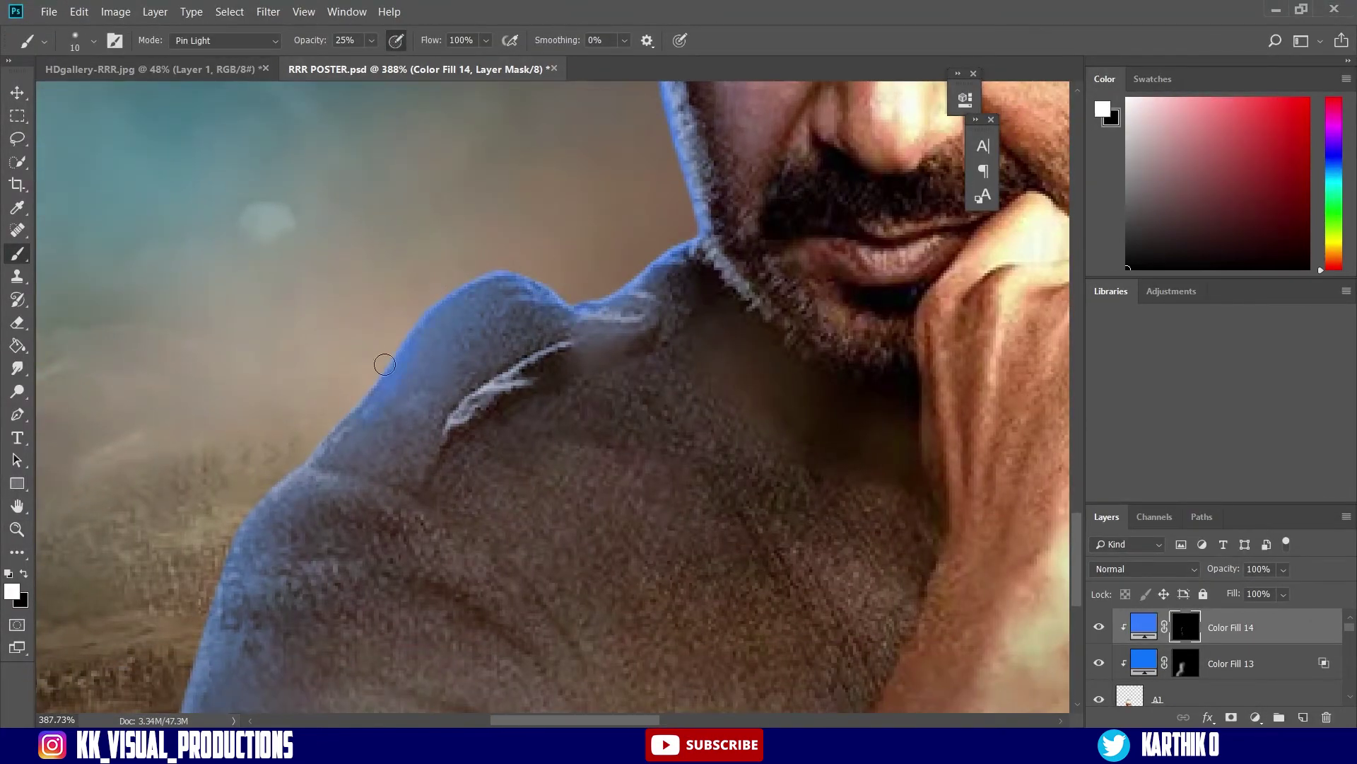
left_click_drag(210, 574, 352, 390)
left_click_drag(724, 252, 605, 252)
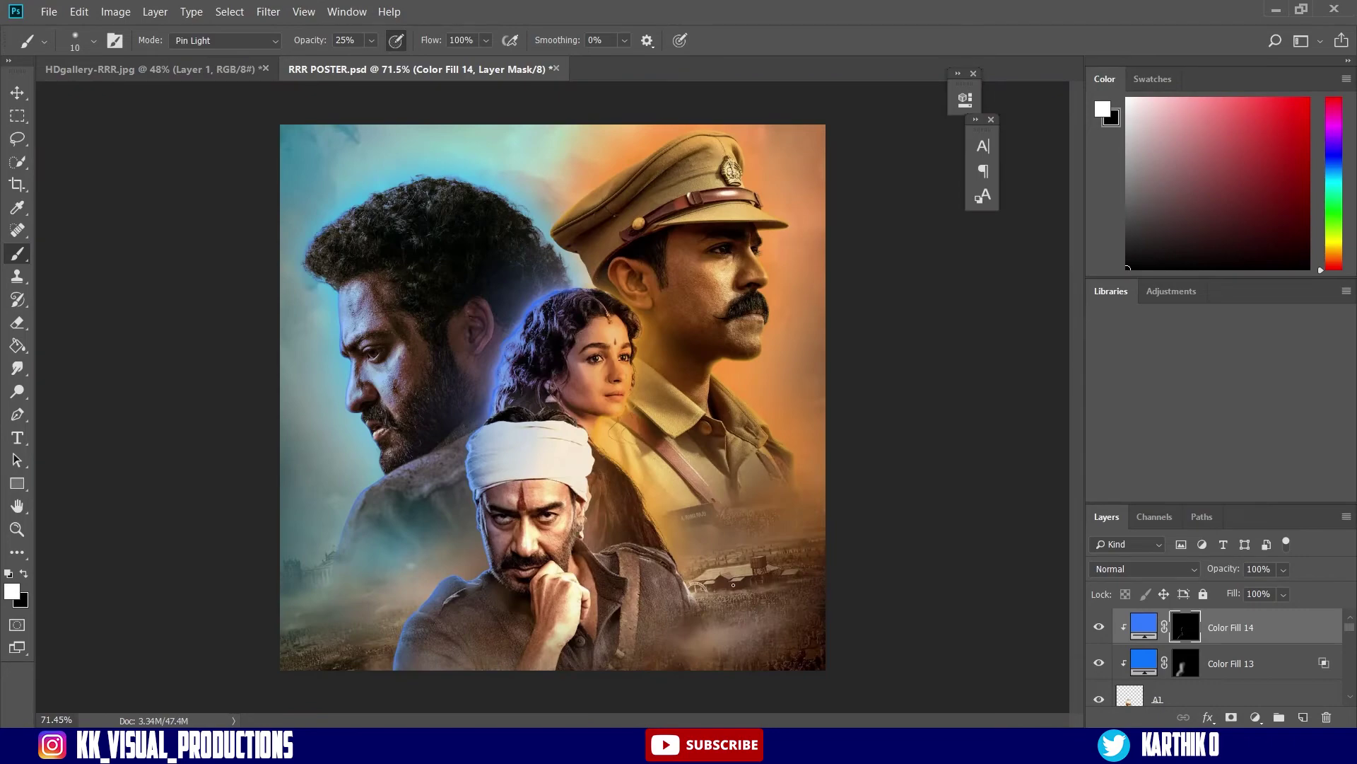
left_click_drag(537, 369, 575, 368)
scroll(495, 373, "up", 5)
key("b")
scroll(614, 516, "down", 8)
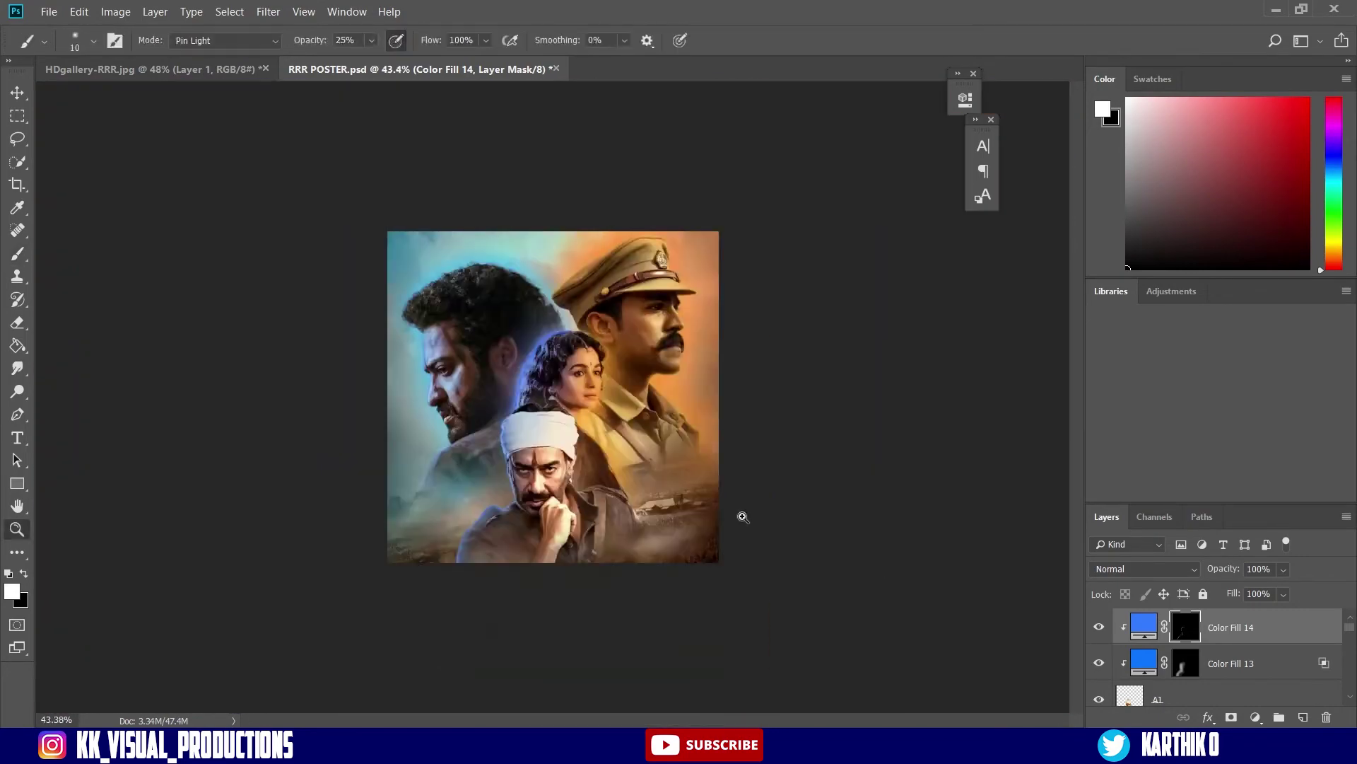
Add a blue Solid Color fill layer directly beneath the AJ layer and invert its mask.
key("ctrl+0")
scroll(1203, 664, "down", 1)
left_click(1230, 688)
left_click(1255, 716)
left_click(1248, 404)
left_click(1101, 300)
left_click(1041, 209)
key("Return")
key("ctrl+i")
key("b")
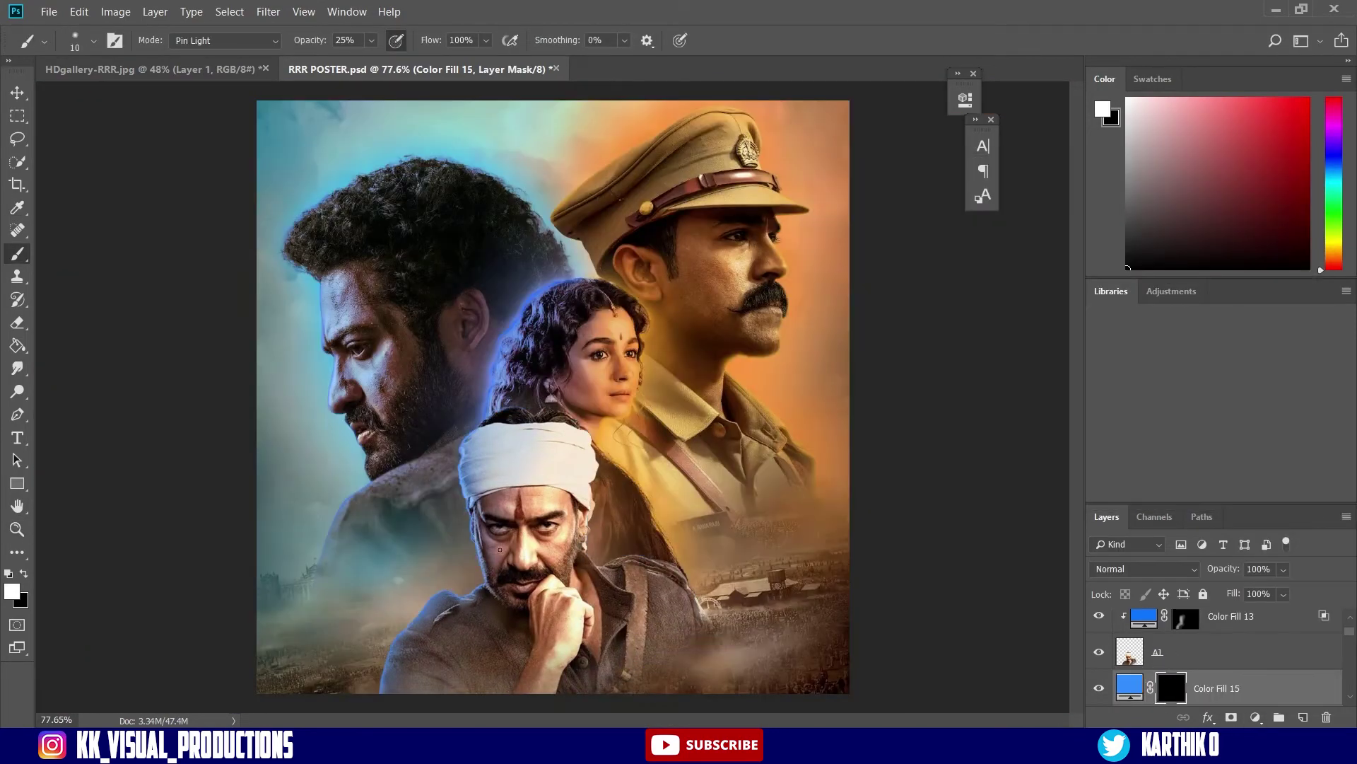
Lighten Color Fill 15's blue and paint a glow behind the turbaned man's shoulder and head with a 100 px brush at 25% opacity.
scroll(470, 585, "up", 6)
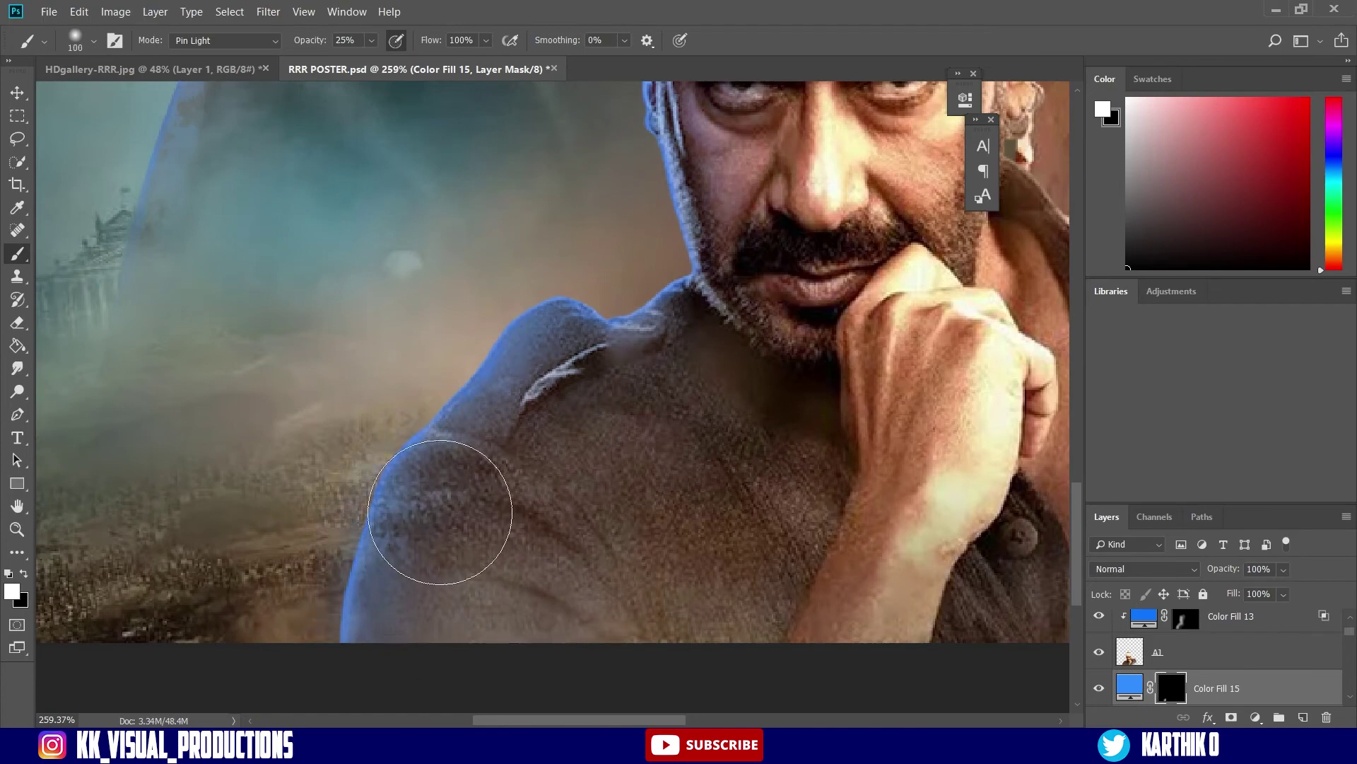
double_click(1129, 684)
key("Return")
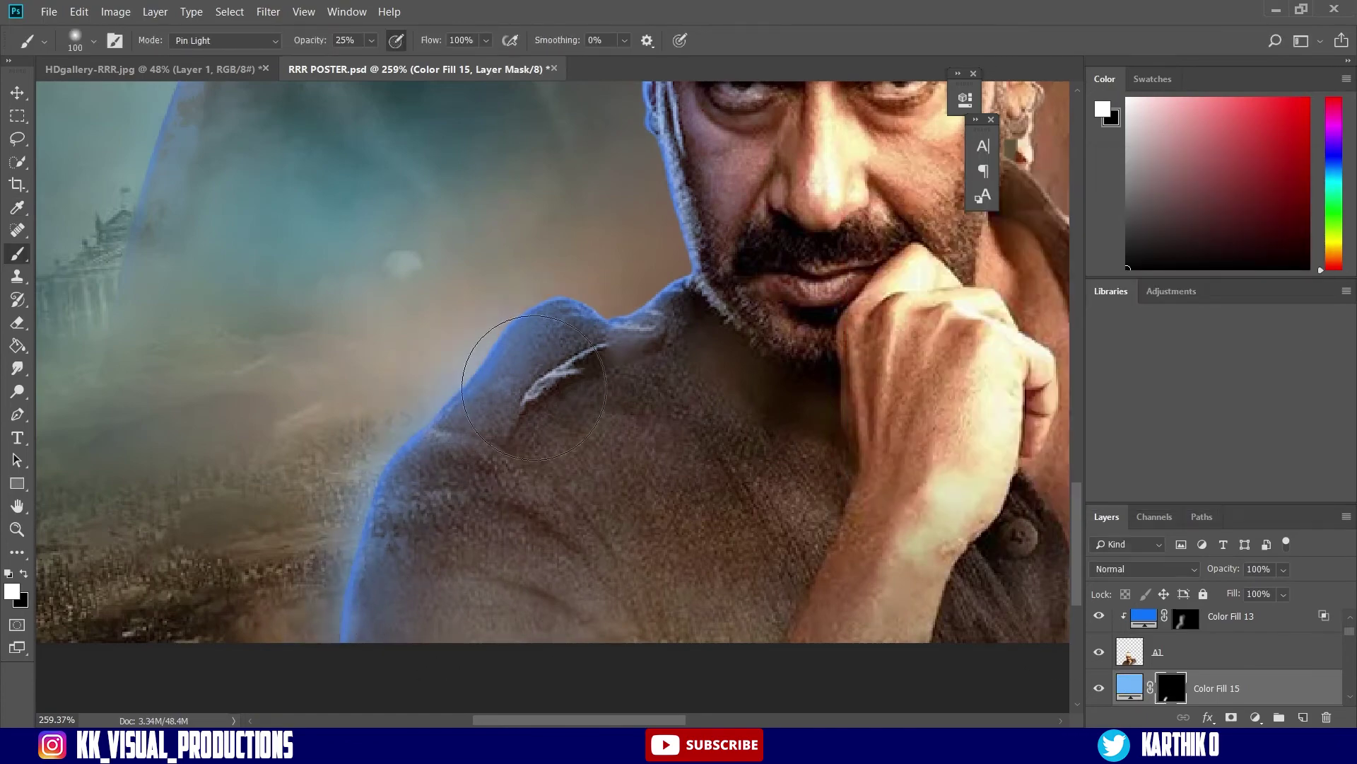
scroll(710, 457, "up", 5)
left_click_drag(710, 456, 676, 434)
mouse_move(694, 245)
left_mouse_down()
mouse_move(712, 409)
mouse_move(682, 327)
mouse_move(868, 253)
mouse_move(680, 323)
left_mouse_up()
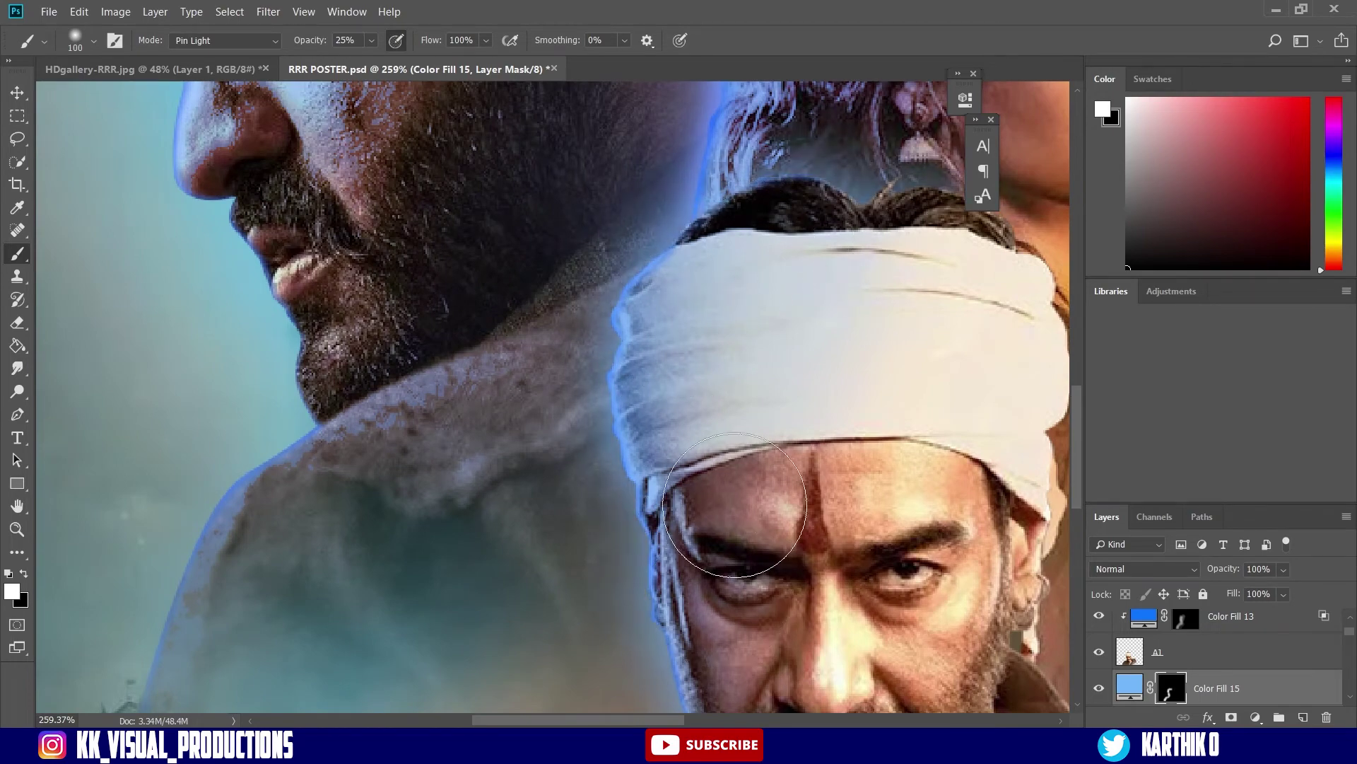
Widen the blue glow around the turbaned man on Color Fill 15's mask with a 250 px brush at 7% opacity.
key("ctrl+0")
key("ctrl+plus")
key("bracketright")
left_click_drag(530, 234, 521, 479)
scroll(424, 446, "down", 5)
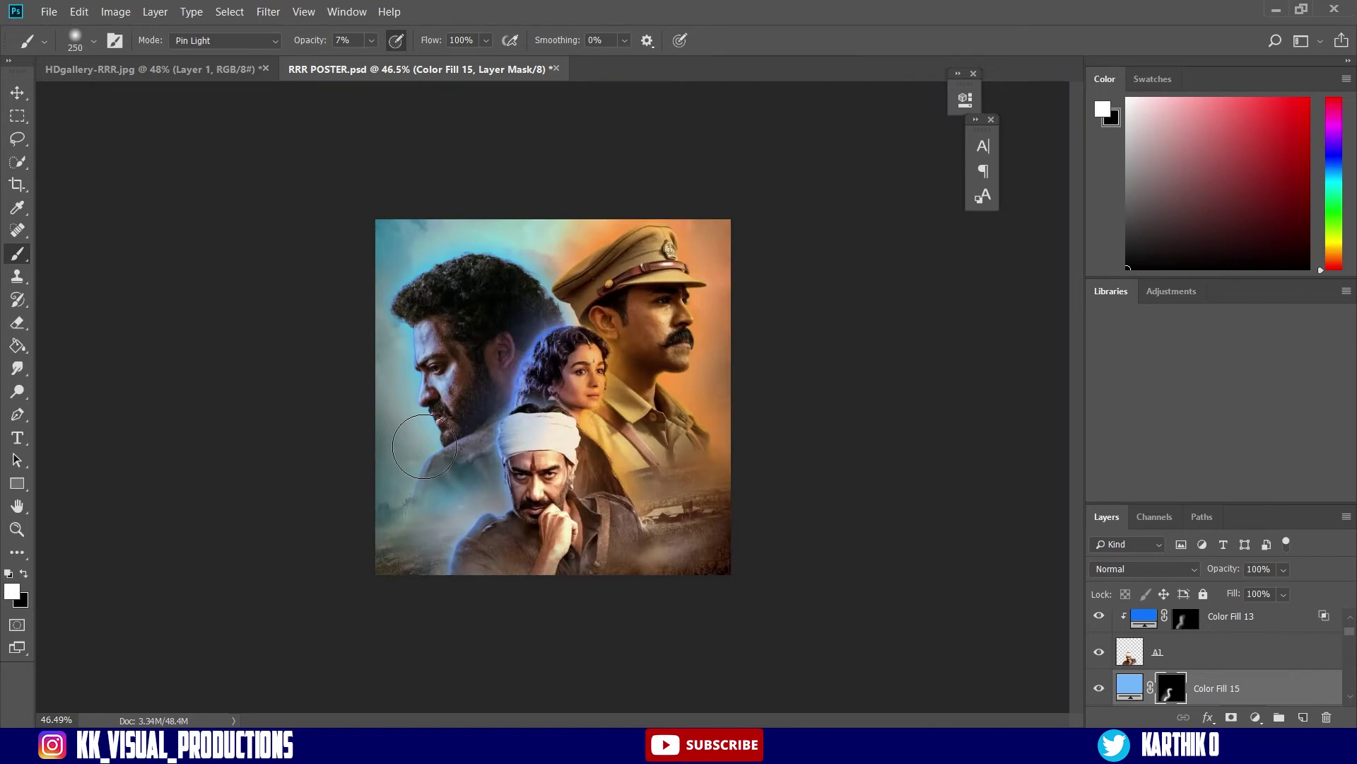
Add an orange Solid Color fill layer above Color Fill 14, clip it to the AJ layer and invert its mask.
left_click(1245, 627)
left_click(1255, 717)
left_click(1273, 353)
left_click(1103, 418)
left_click(1034, 218)
left_click(1259, 200)
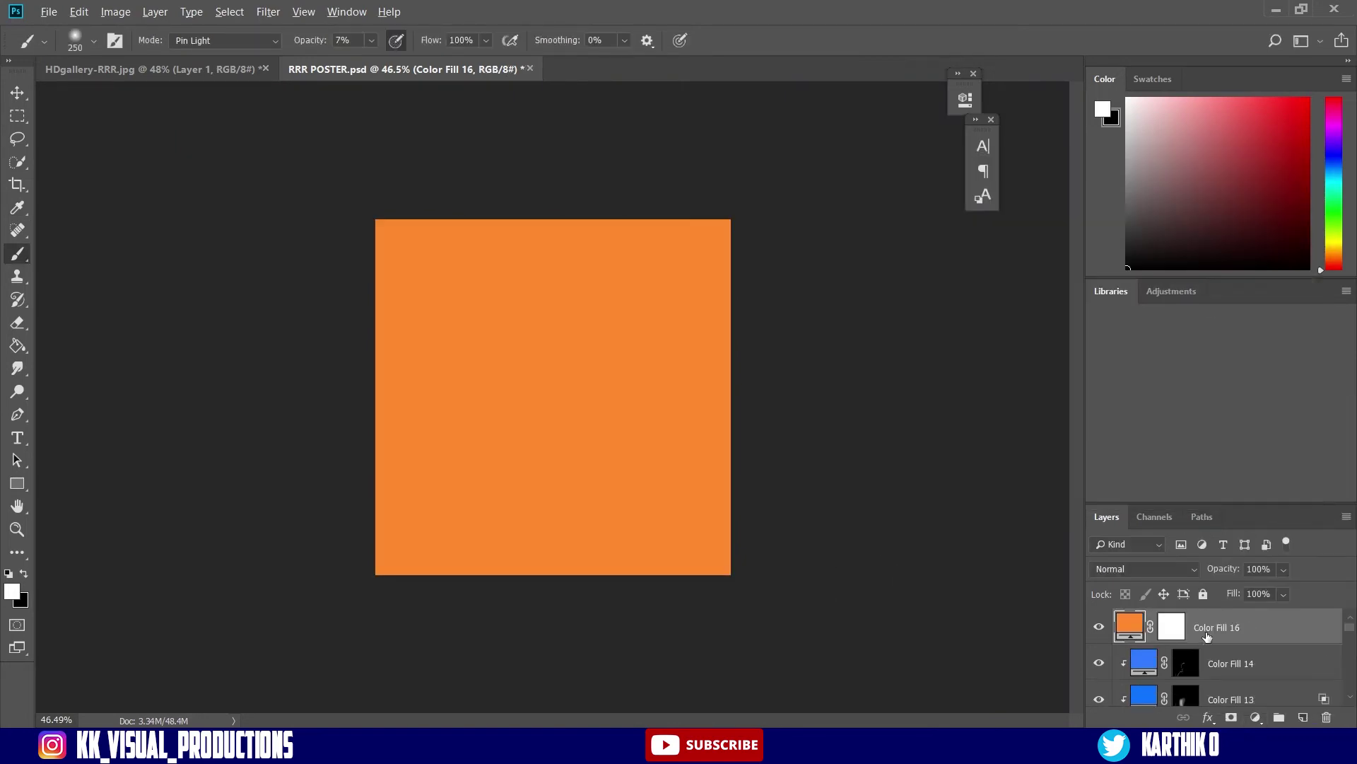
left_click(1206, 643, "alt")
key("ctrl+i")
Paint soft orange light on the turbaned man's officer-facing side with a 250 px brush at 7% opacity, and split Color Fill 16's underlying-layer Blend If black slider.
scroll(563, 612, "up", 4)
left_click(587, 282)
left_click(638, 386)
left_click(732, 401)
left_click(716, 425)
left_click(692, 386)
double_click(1286, 627)
left_click_drag(899, 465, 955, 465, "alt")
left_click(1278, 158)
Add a lighter orange fill layer clipped above Color Fill 16, invert its mask and paint a 20 px rim along the turban, ear and jacket.
left_click(1255, 716)
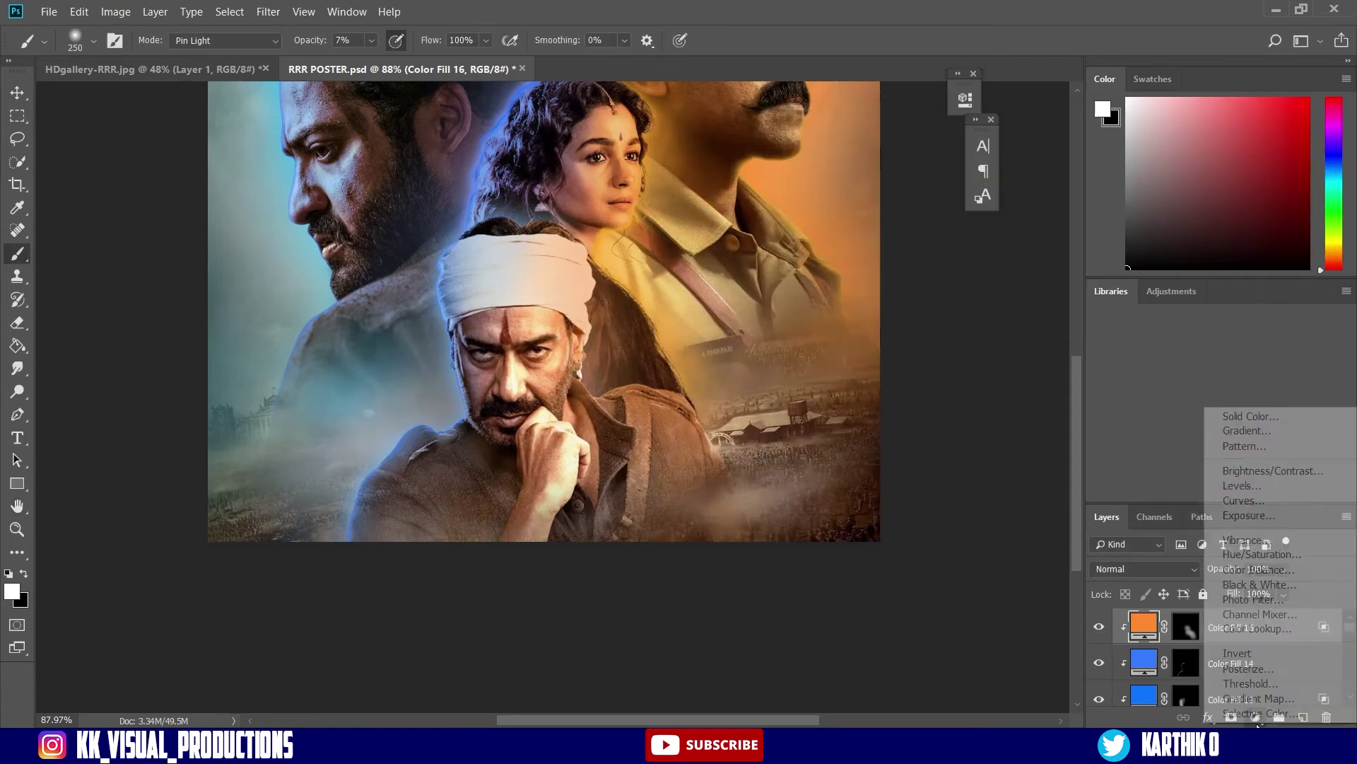
left_click(1237, 416)
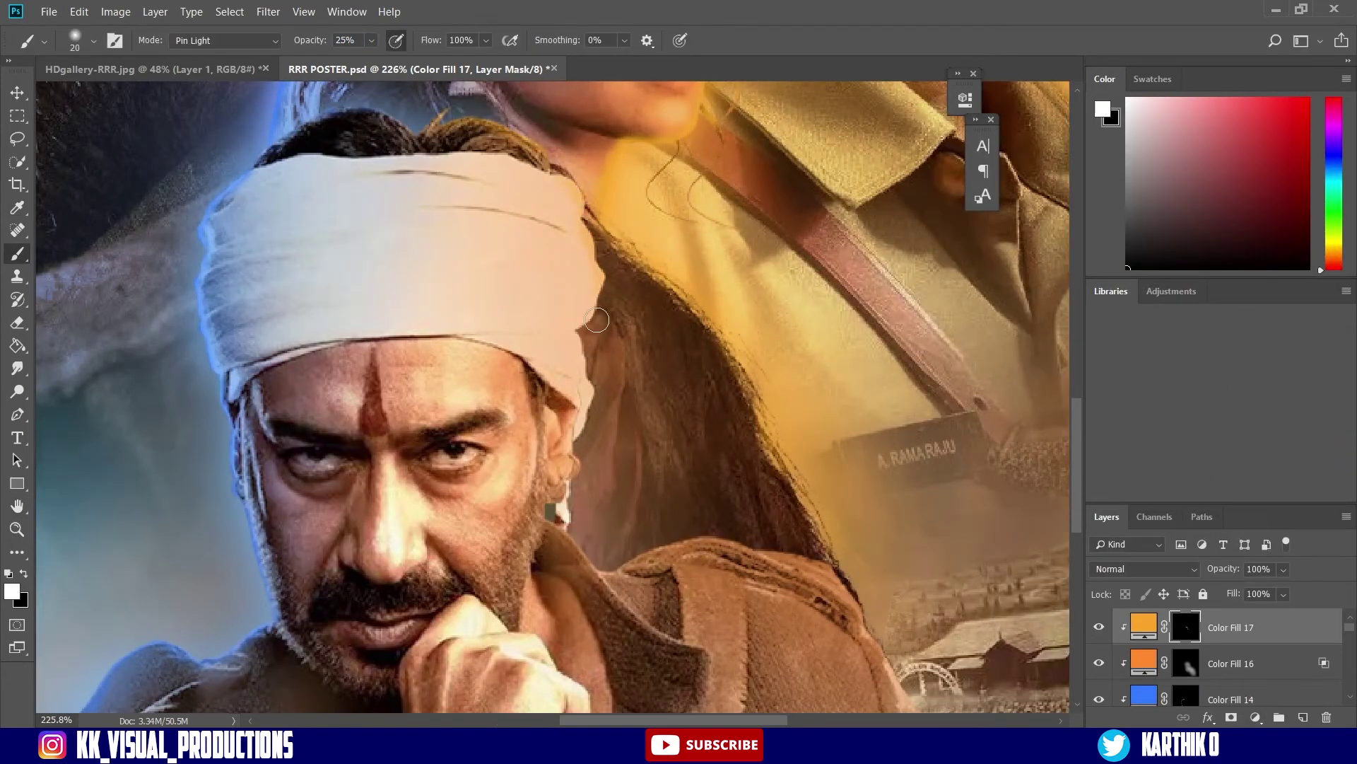
left_click_drag(598, 422, 576, 458)
scroll(757, 548, "down", 7)
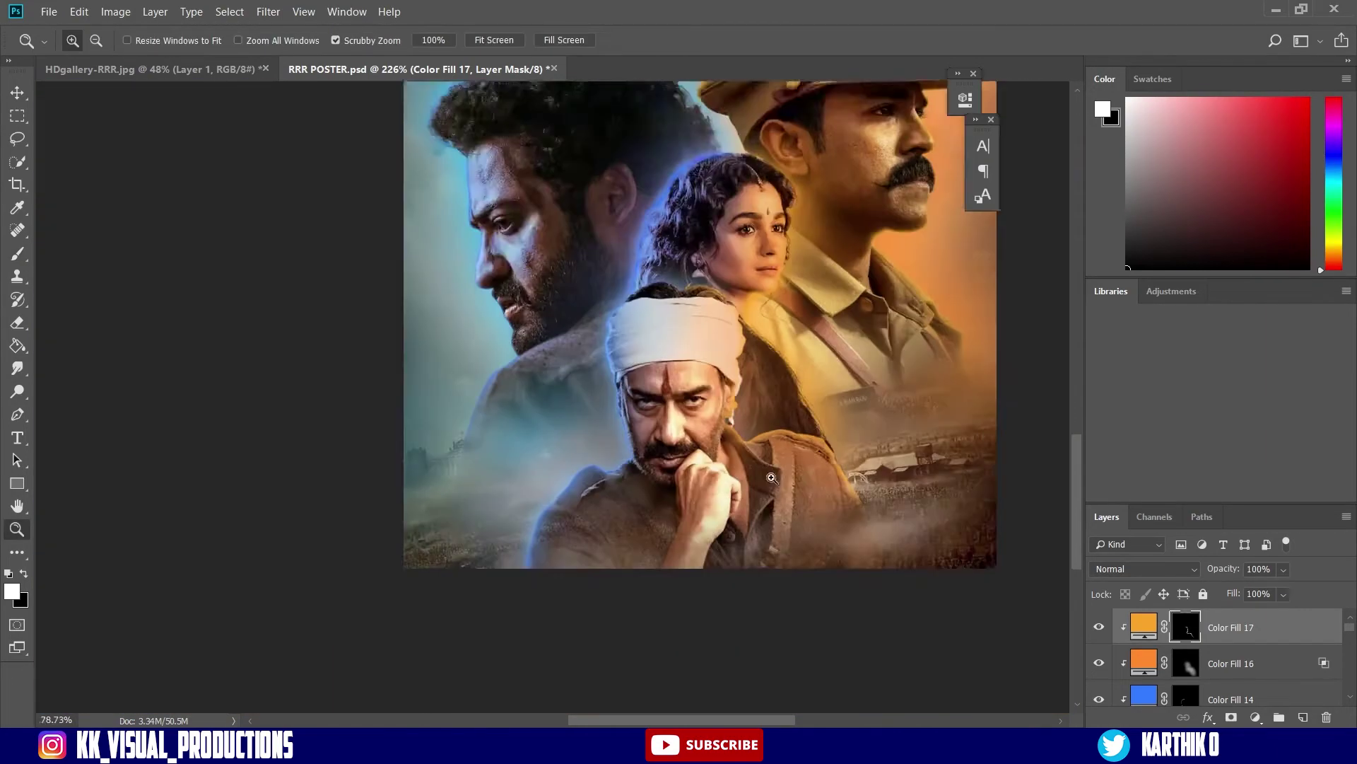
scroll(1250, 664, "down", 2)
scroll(1250, 665, "down", 2)
Add an orange (ff9933) Solid Color fill layer beneath the AJ layer and invert its mask.
left_click(1237, 664)
left_click(1256, 716)
left_click(1242, 408)
type("ff9933")
left_click(1257, 200)
key("ctrl+i")
scroll(553, 457, "up", 6)
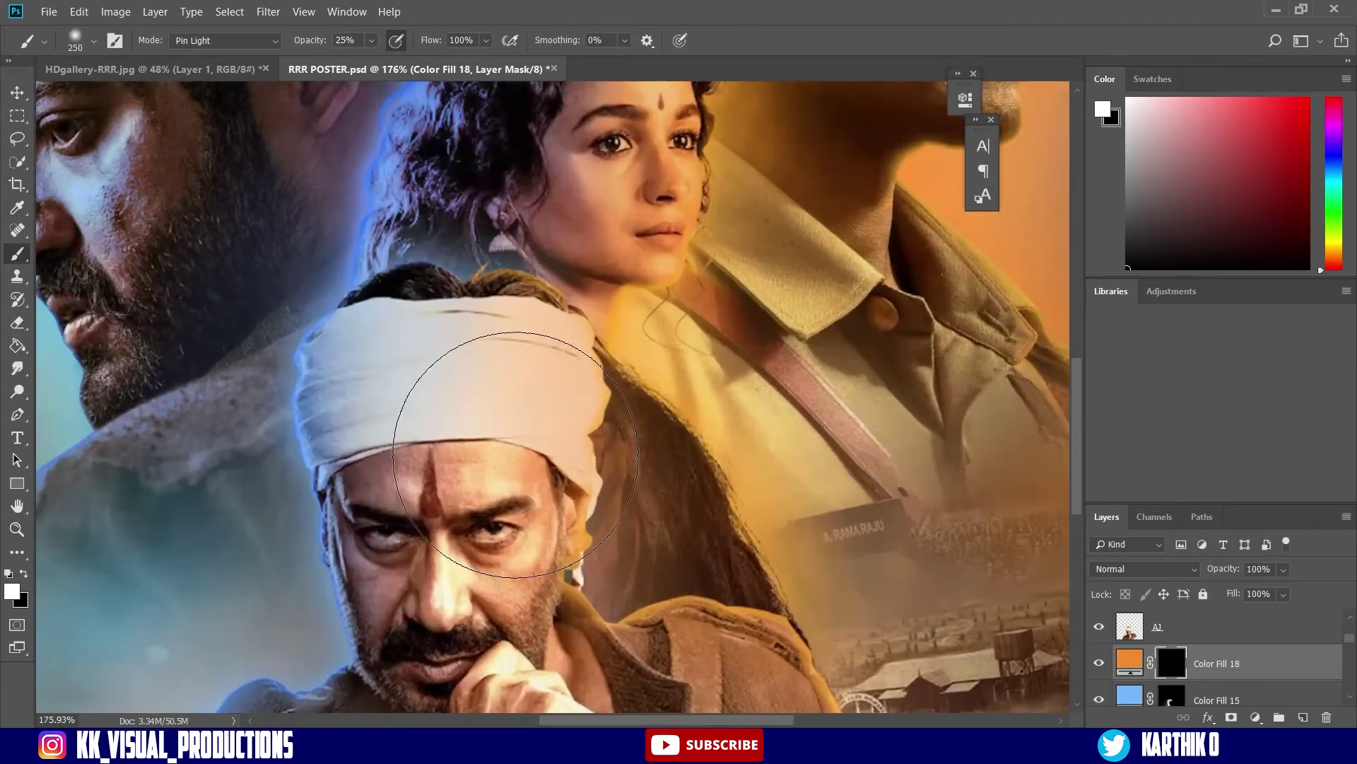
Paint an orange glow behind the turbaned man's head and jacket on Color Fill 18's mask with 250 and 150 px brushes at 25% opacity.
mouse_move(537, 444)
left_mouse_down()
mouse_move(546, 581)
mouse_move(591, 636)
left_mouse_up()
mouse_move(600, 643)
left_mouse_down()
mouse_move(593, 462)
mouse_move(710, 456)
mouse_move(871, 647)
left_mouse_up()
left_click_drag(872, 664, 884, 467)
left_click_drag(743, 254, 855, 529)
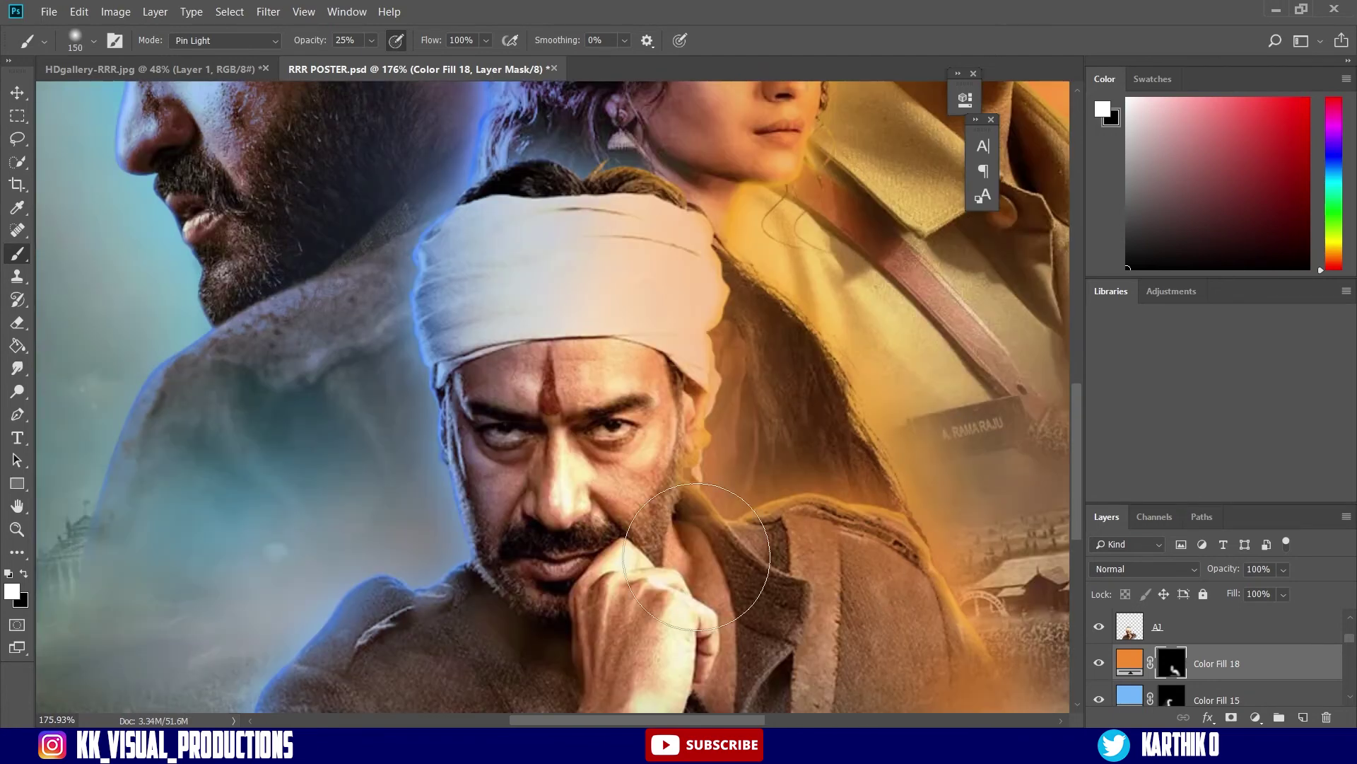
scroll(640, 233, "down", 5)
Spread a fainter orange glow beside the turbaned man's jacket on Color Fill 18's mask with a 400 px brush at 6% opacity.
key("0")
key("6")
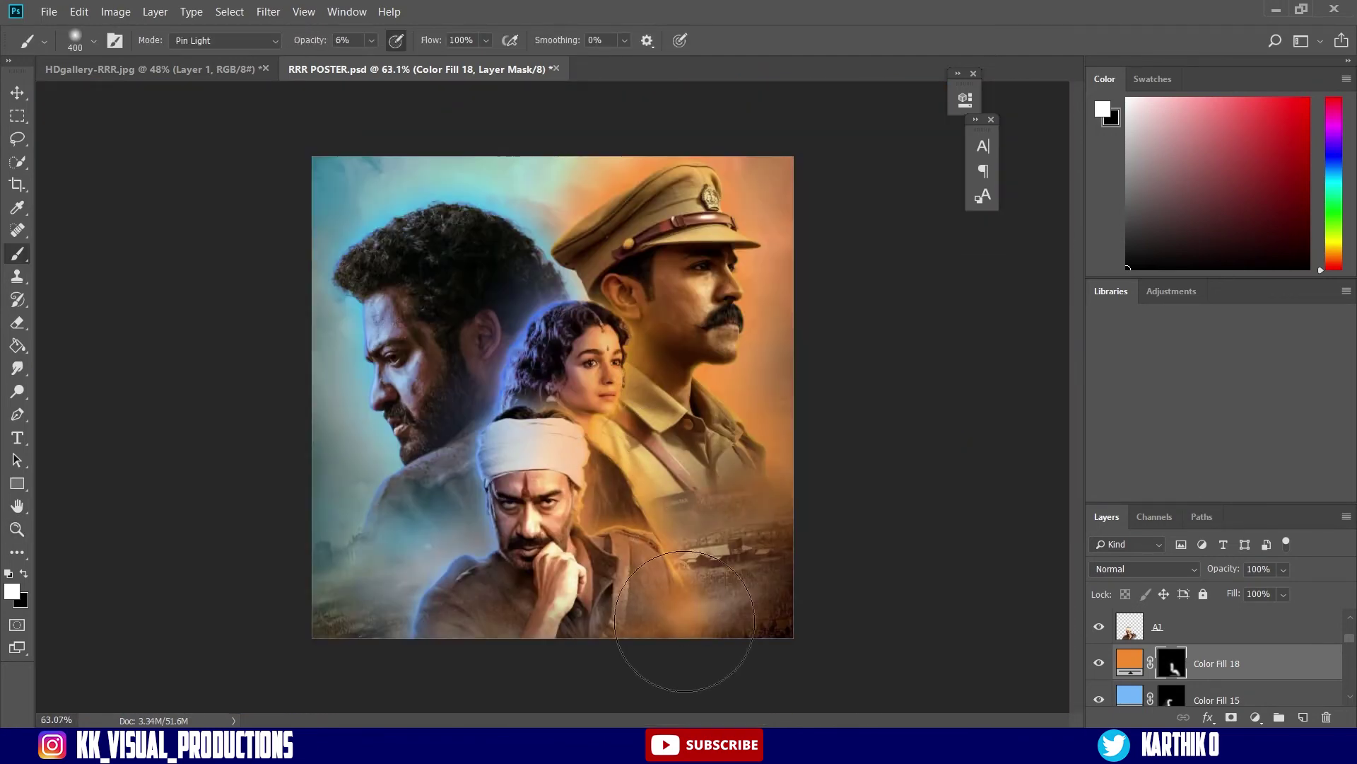
mouse_move(814, 560)
left_mouse_down()
mouse_move(742, 560)
mouse_move(791, 560)
left_mouse_up()
scroll(1237, 664, "up", 2)
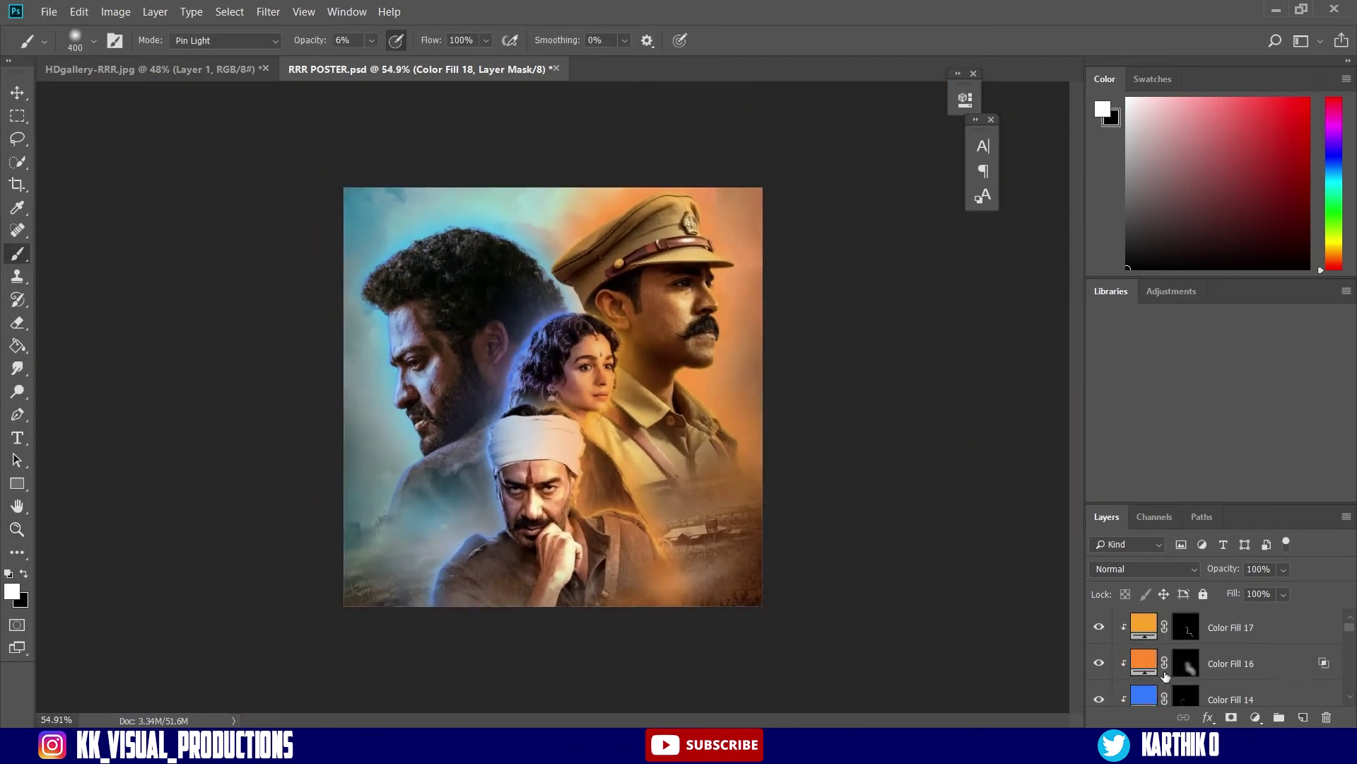
Add a Hue/Saturation adjustment above the BG layer with Lightness at -100, and invert its mask.
scroll(1250, 665, "down", 5)
left_click(1202, 699)
left_click(1255, 717)
left_click(1202, 548)
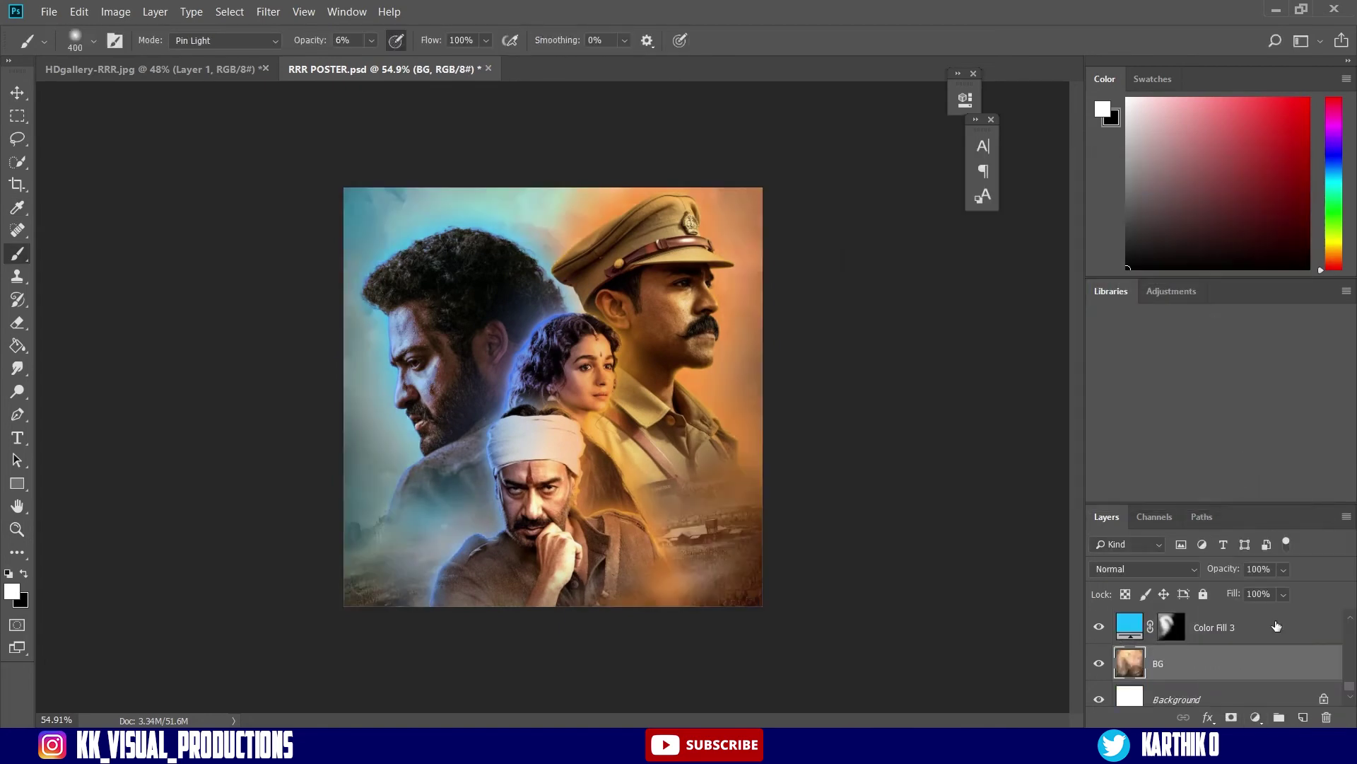
left_click_drag(814, 283, 685, 281)
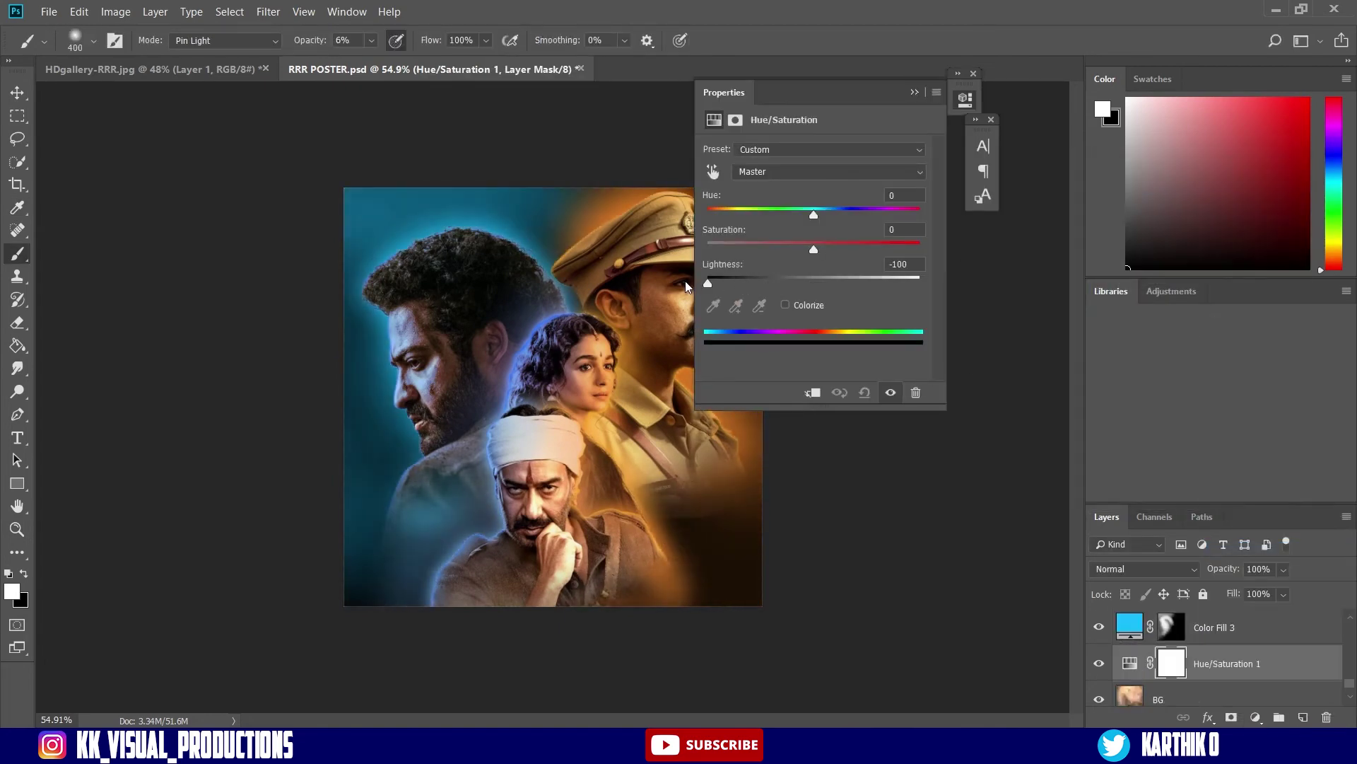
left_click(915, 92)
key("ctrl+i")
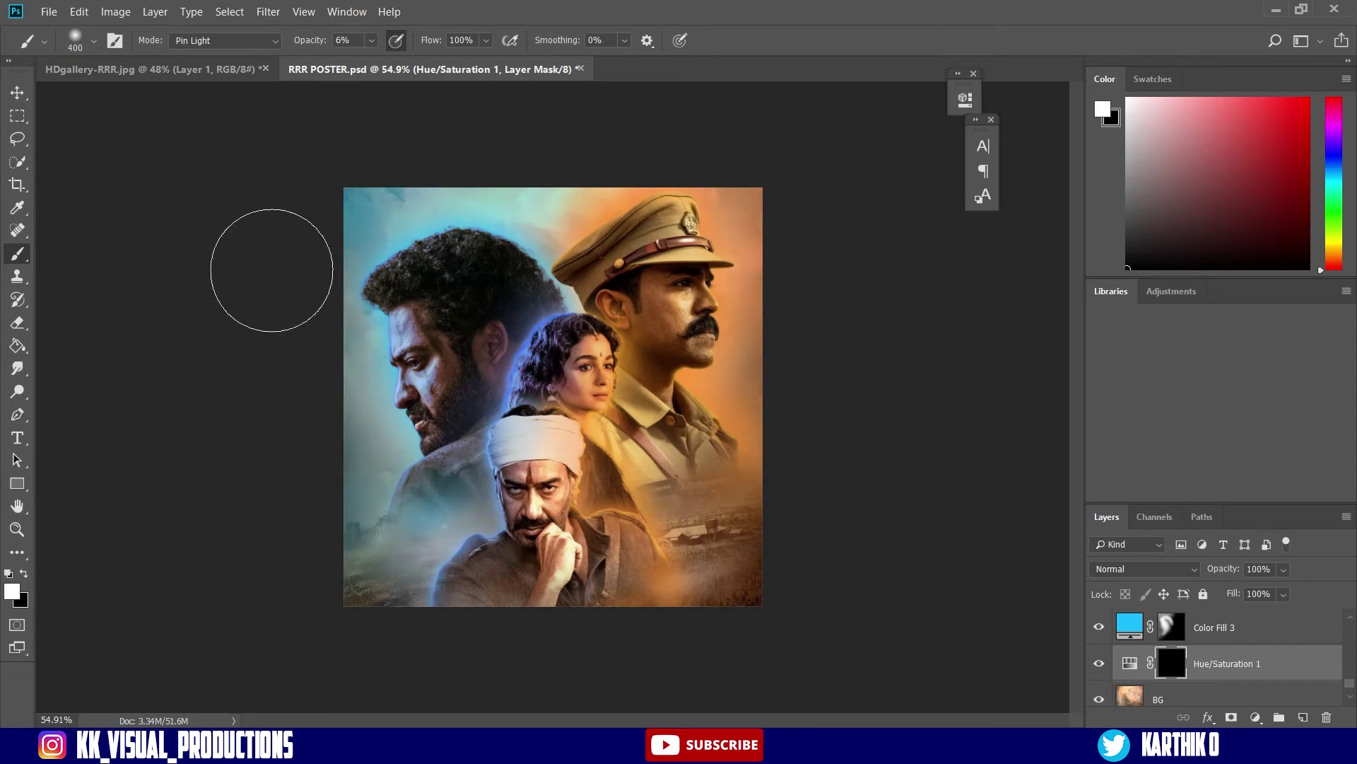
Darken the background around the poster's edges by painting white on the Hue/Saturation mask with a 600 px brush.
key("bracketright")
key("bracketright")
left_click_drag(309, 188, 732, 151)
mouse_move(616, 234)
left_mouse_down()
mouse_move(806, 552)
mouse_move(343, 613)
mouse_move(264, 340)
mouse_move(324, 188)
mouse_move(215, 205)
mouse_move(440, 603)
mouse_move(742, 169)
left_mouse_up()
key("ctrl+space")
left_click_drag(318, 600, 347, 601)
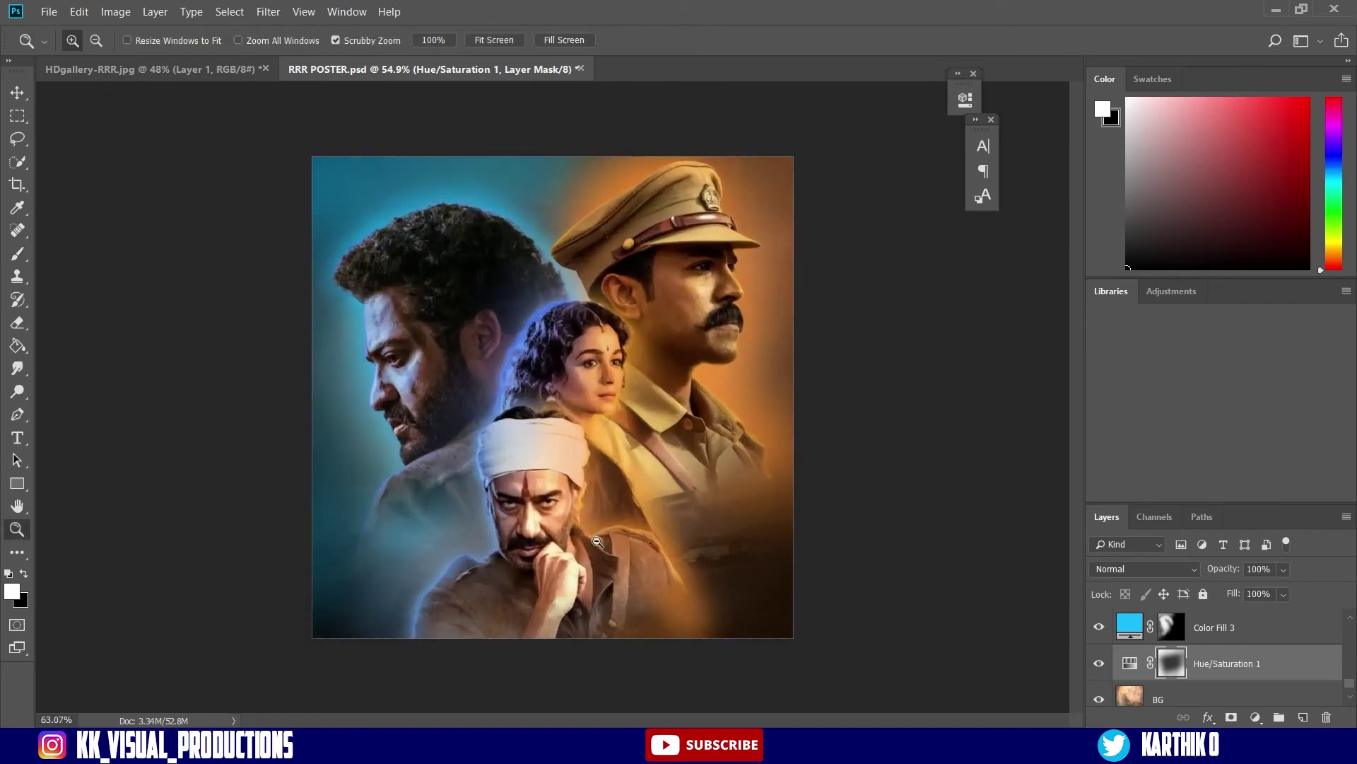
Reduce the orange glow behind the officer by painting black on Color Fill 6's mask with a 600 px brush at 15% opacity.
scroll(1234, 649, "up", 3)
scroll(1234, 649, "up", 2)
left_click(1234, 651)
key("x")
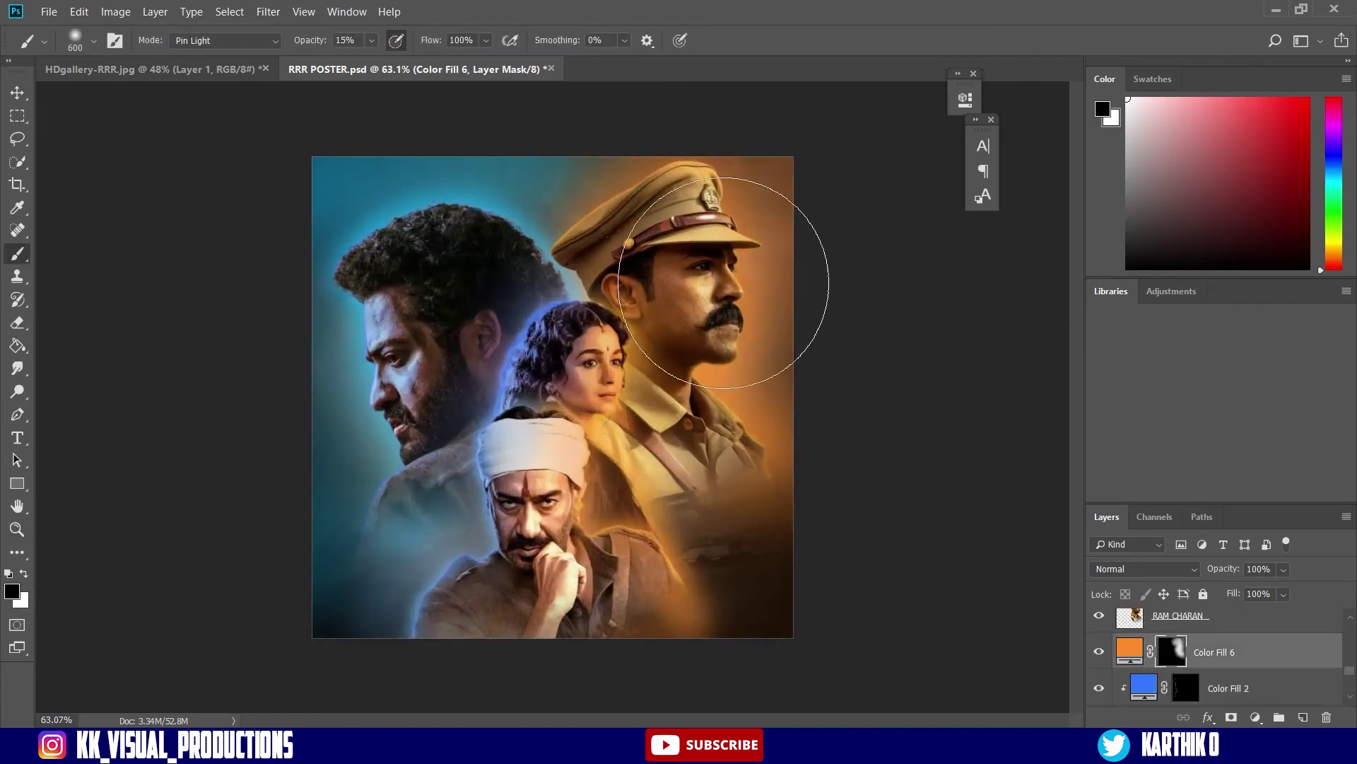
scroll(1192, 663, "up", 5)
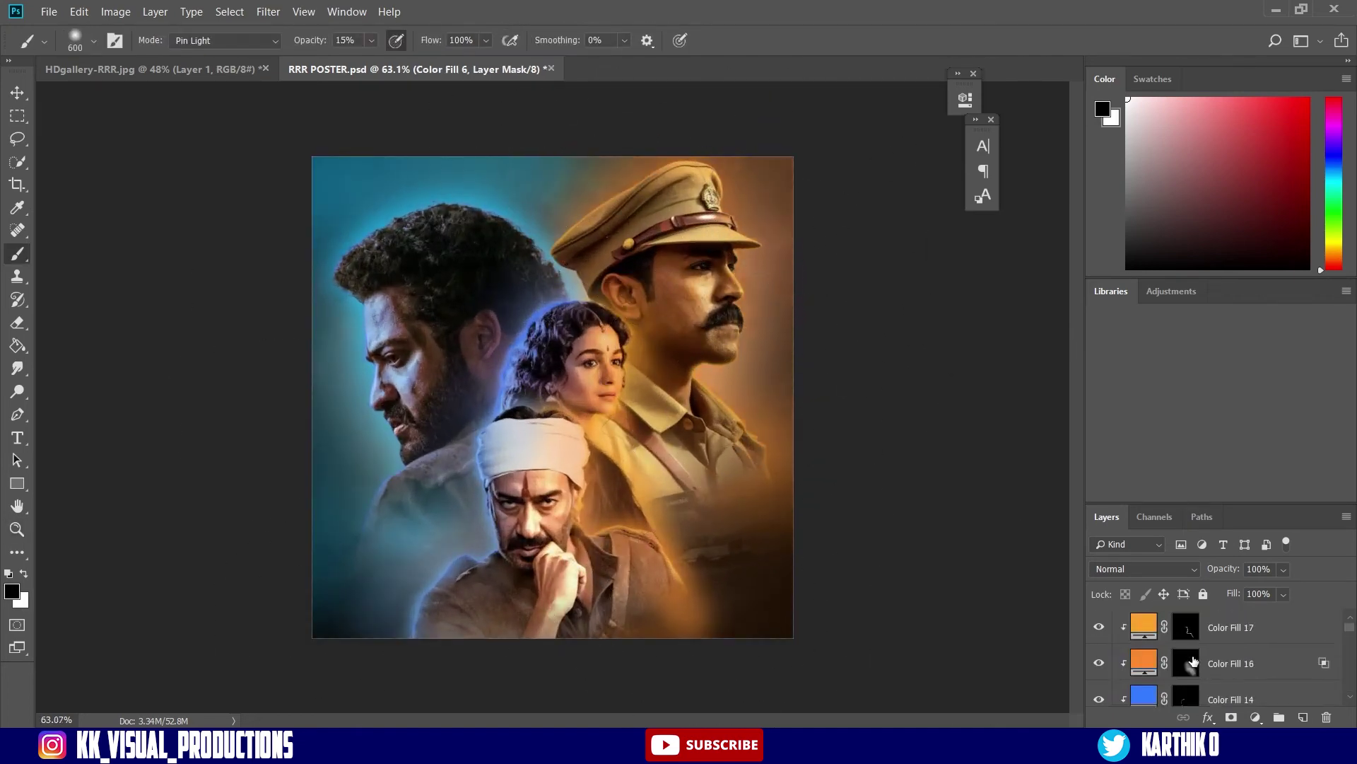
Soften the orange glow beside the turbaned man's jacket on Color Fill 18's mask with a black 600 px brush at 15% opacity.
left_click(1182, 664)
left_click(728, 618)
key("ctrl+space")
mouse_move(728, 618)
left_mouse_down()
mouse_move(673, 456)
mouse_move(700, 464)
left_mouse_up()
scroll(1200, 635, "down", 2)
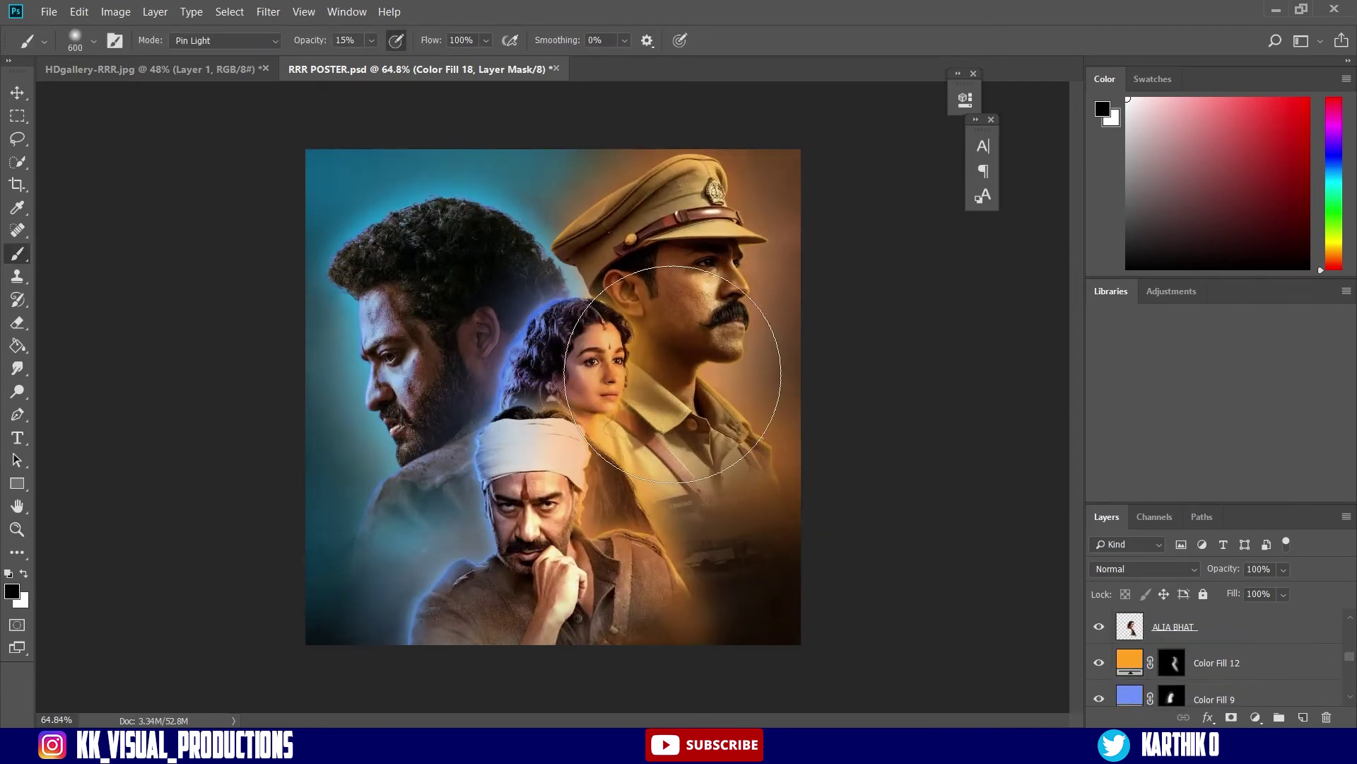
key("z")
mouse_move(735, 374)
left_mouse_down()
mouse_move(680, 364)
mouse_move(719, 360)
left_mouse_up()
key("b")
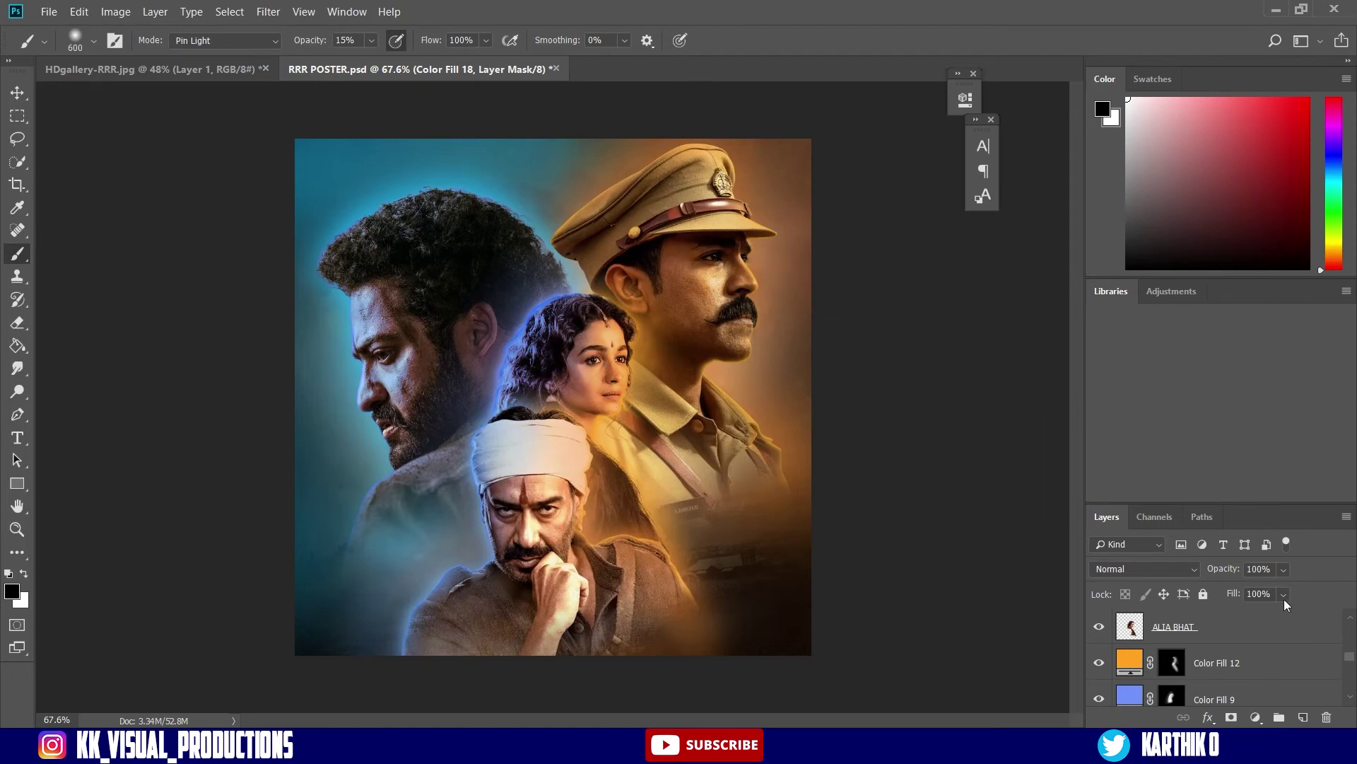
Select all layers above Background and convert them to one Smart Object.
left_click(1219, 621)
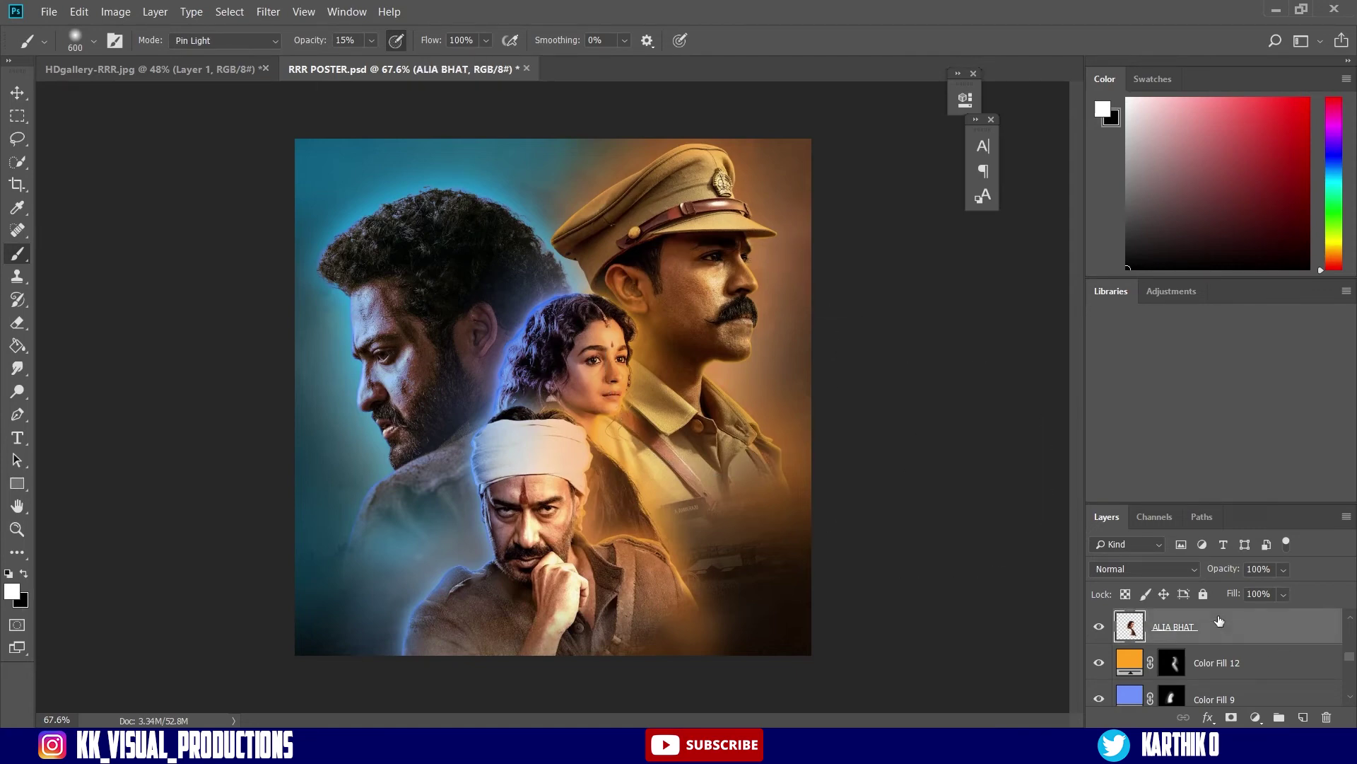
key("ctrl+alt+a")
scroll(1227, 635, "down", 3)
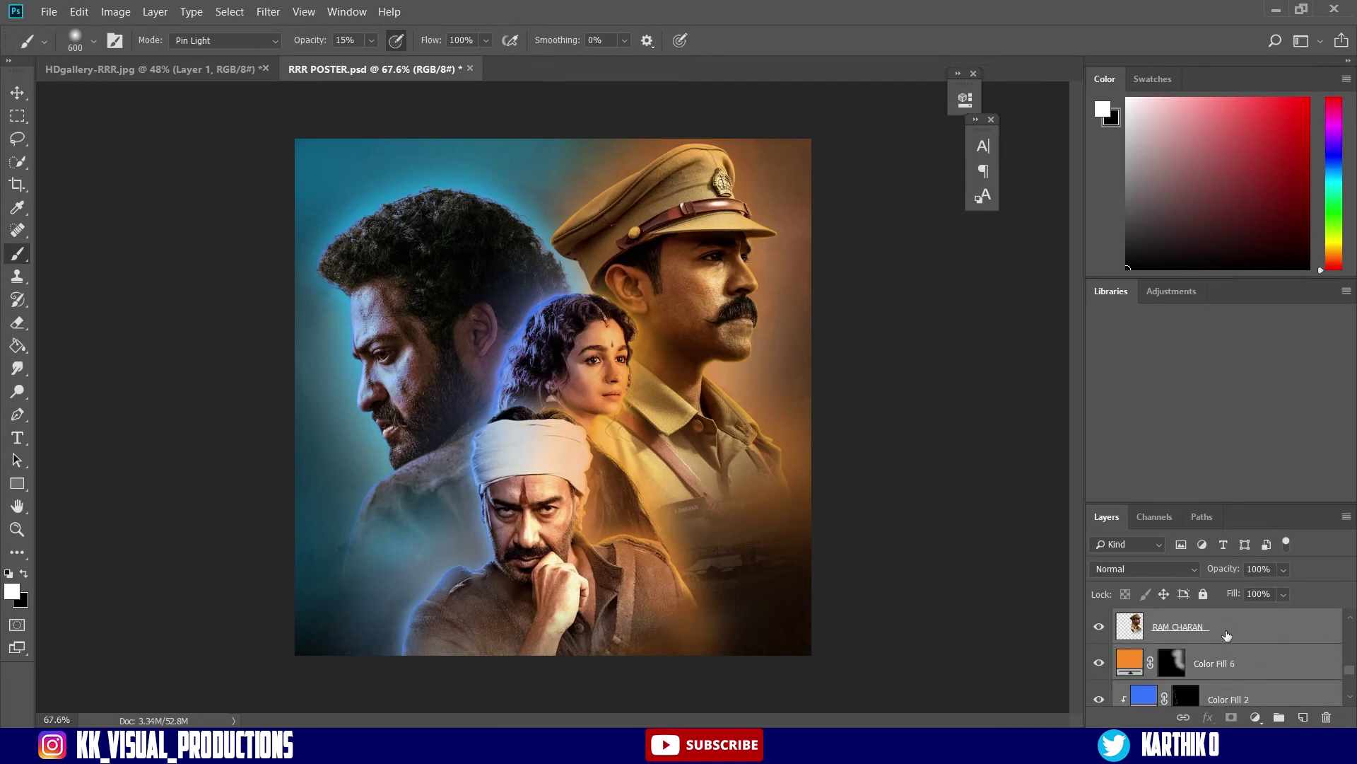
right_click(1226, 635)
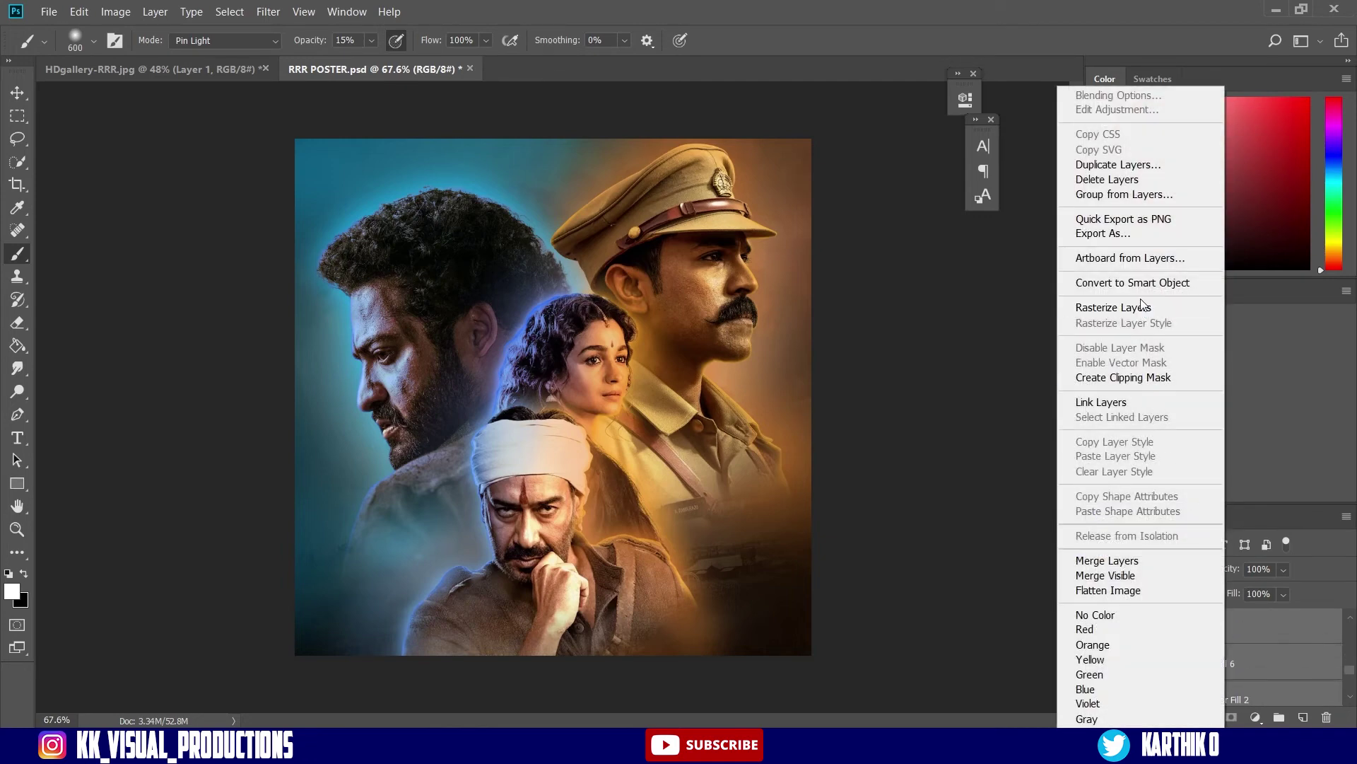
left_click(1147, 282)
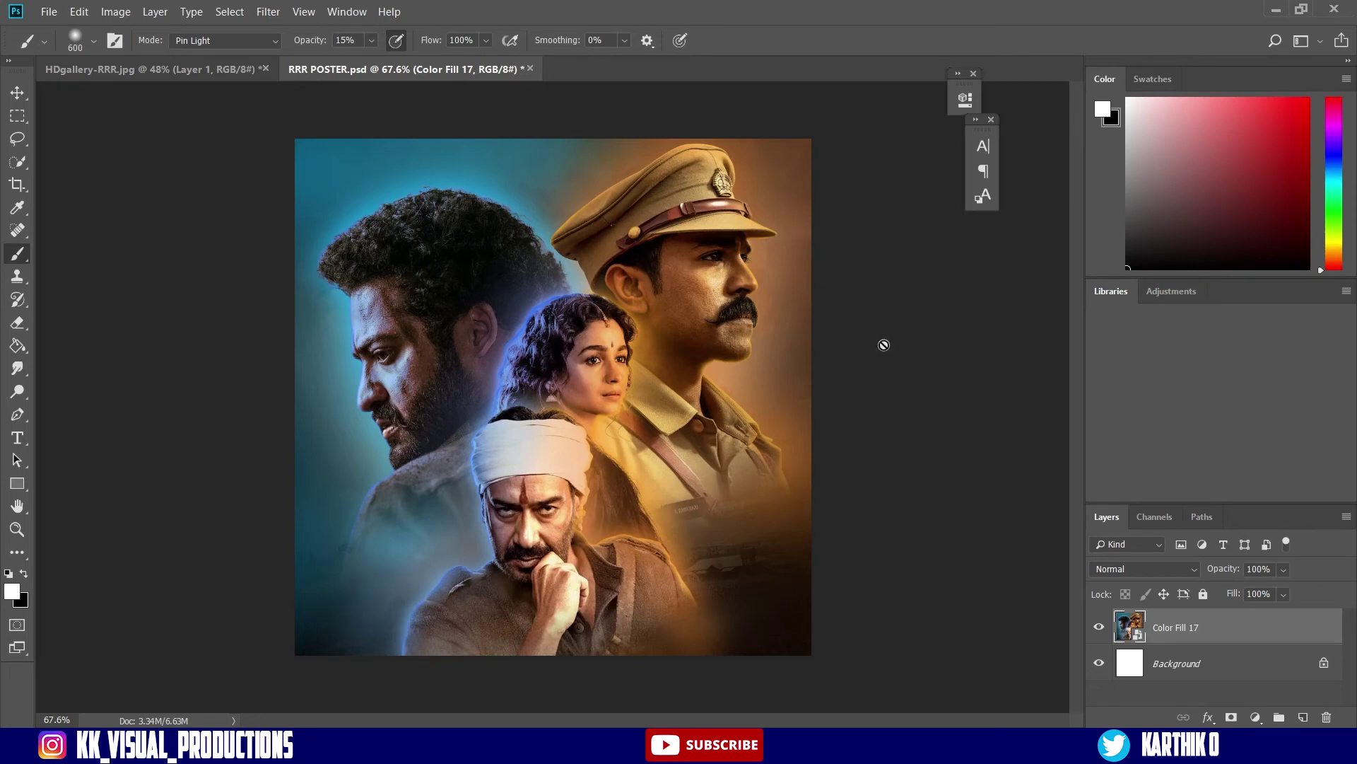
Open the Camera Raw Filter on the Smart Object, set Exposure to -0.15 and raise Clarity slightly.
left_click(268, 12)
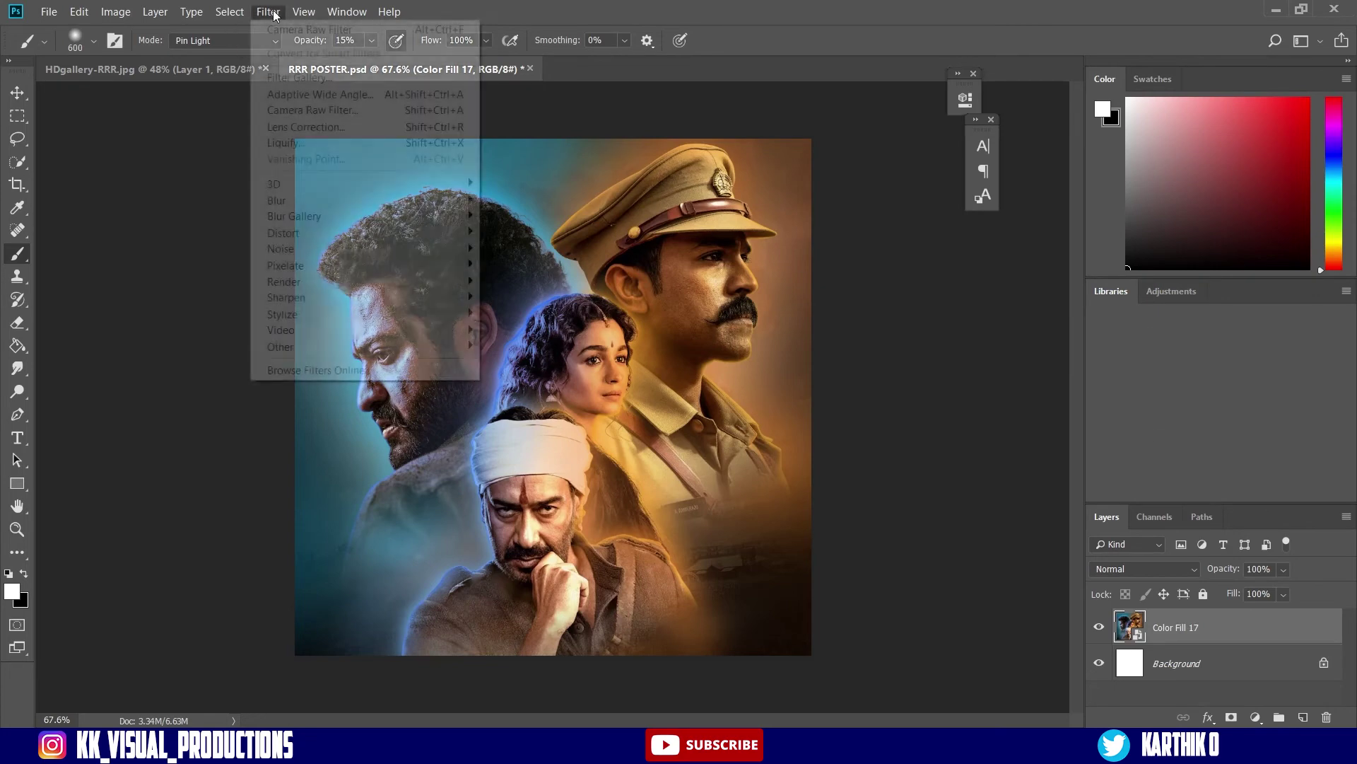
left_click(338, 113)
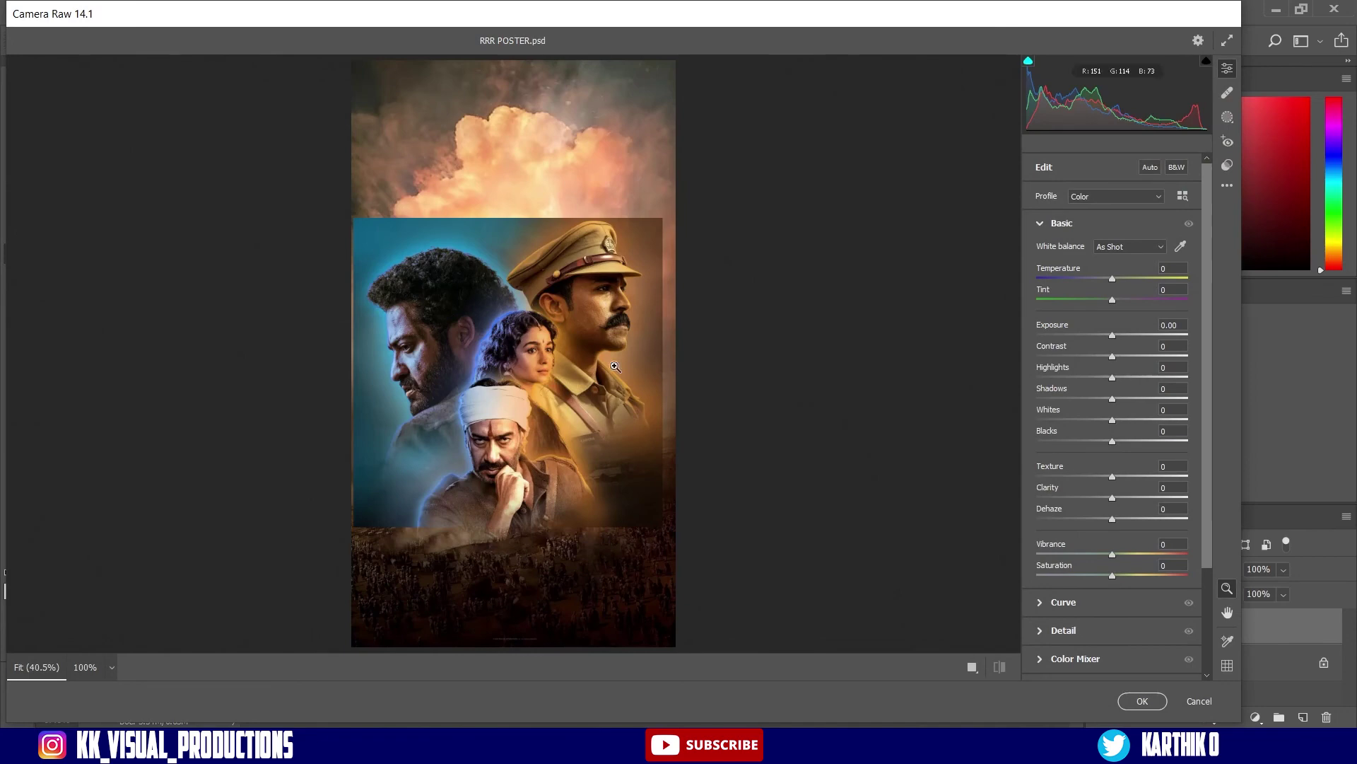
left_click_drag(591, 374, 637, 374)
key("space")
left_click_drag(543, 367, 643, 334)
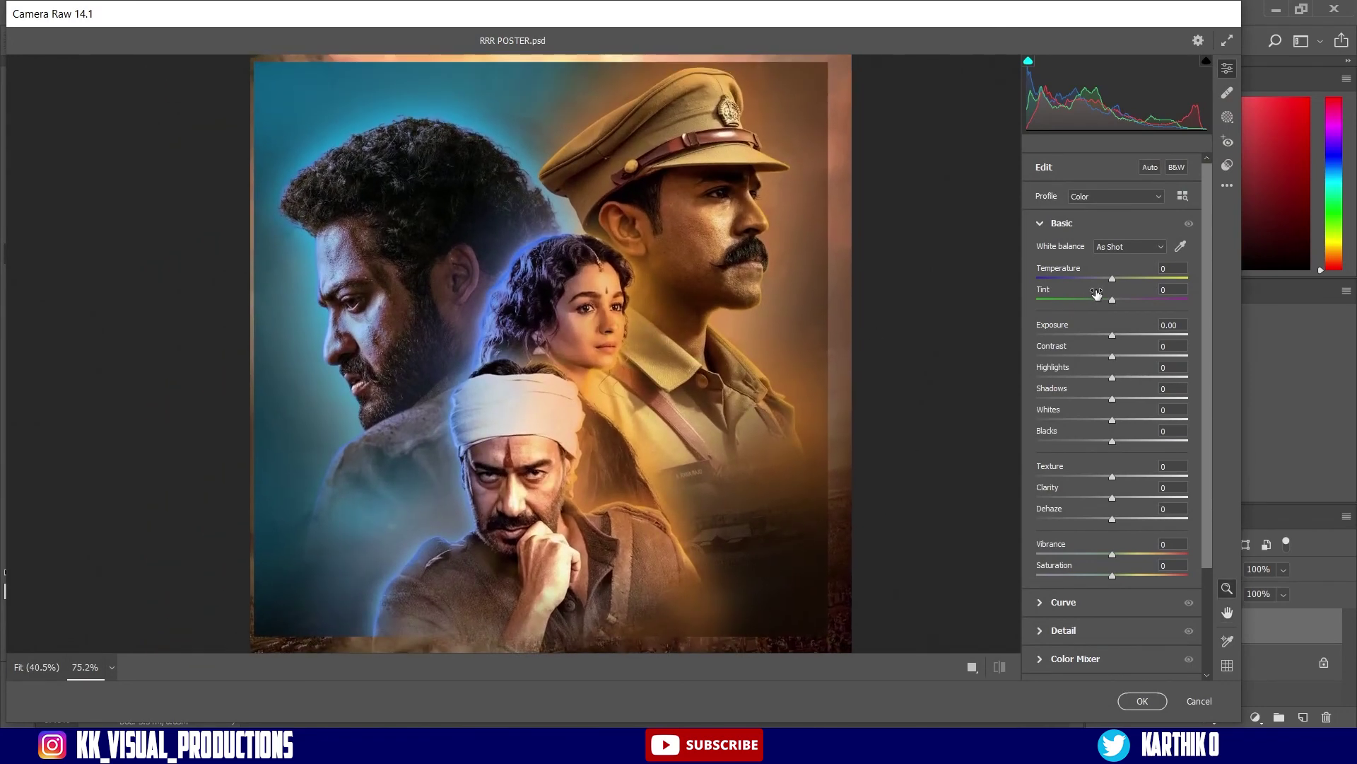
left_click_drag(1114, 341, 1112, 340)
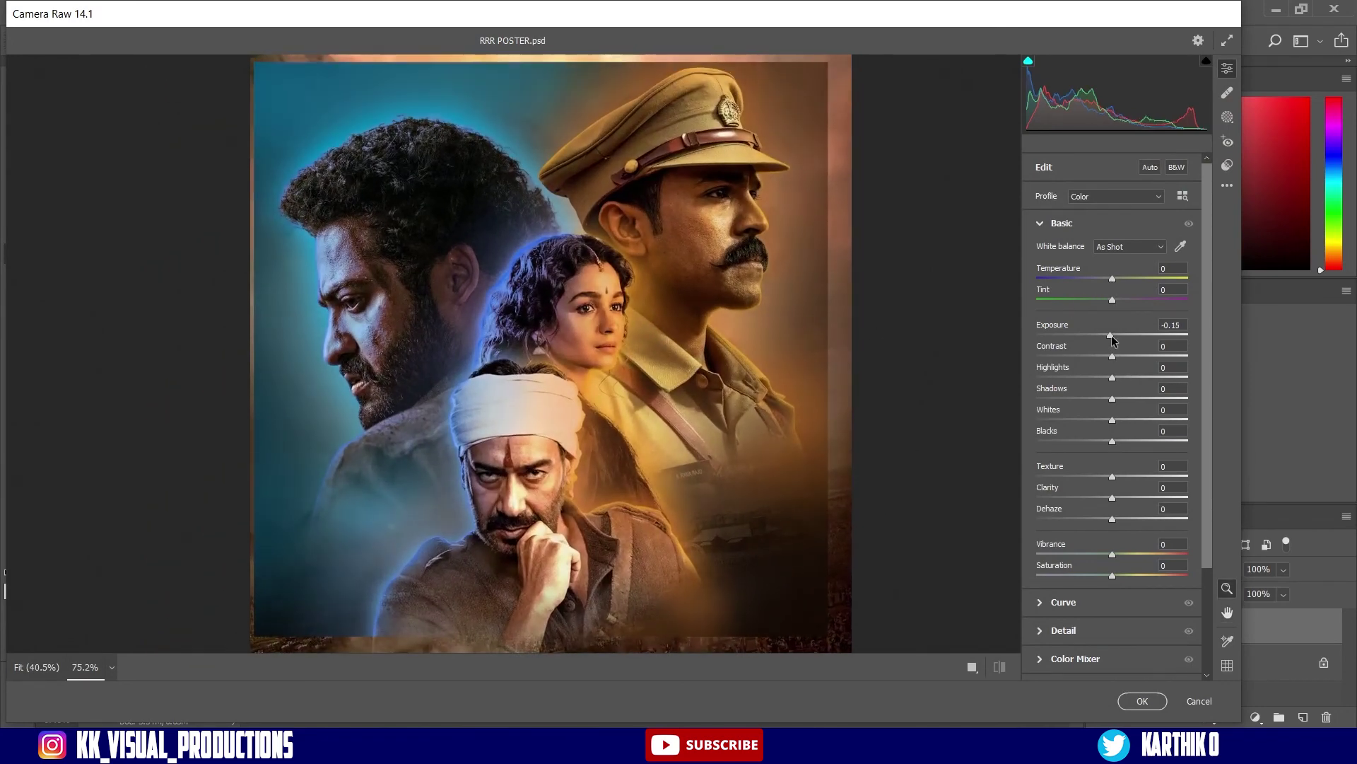
left_click_drag(1114, 503, 1133, 501)
scroll(1058, 502, "down", 1)
Darken the image slightly with the tone curve, and set Noise Reduction and Color Noise Reduction to 50.
left_click(1049, 534)
left_click_drag(1115, 370, 1116, 382)
left_click(1062, 528)
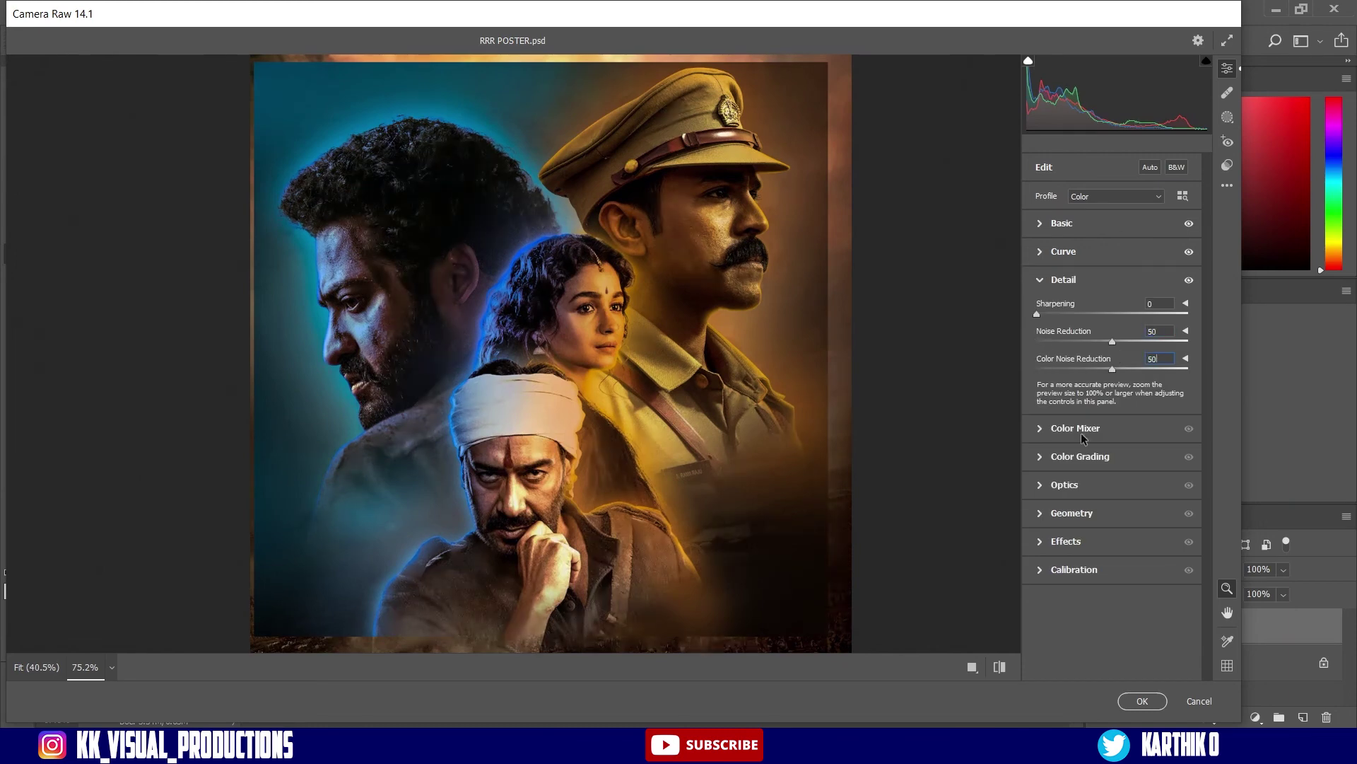
Color-grade the image with midtones shifted toward blue, shadows slightly toward green, and highlights toward yellow at hue 52, saturation 25.
left_click(1081, 456)
left_click_drag(1100, 443, 1105, 438)
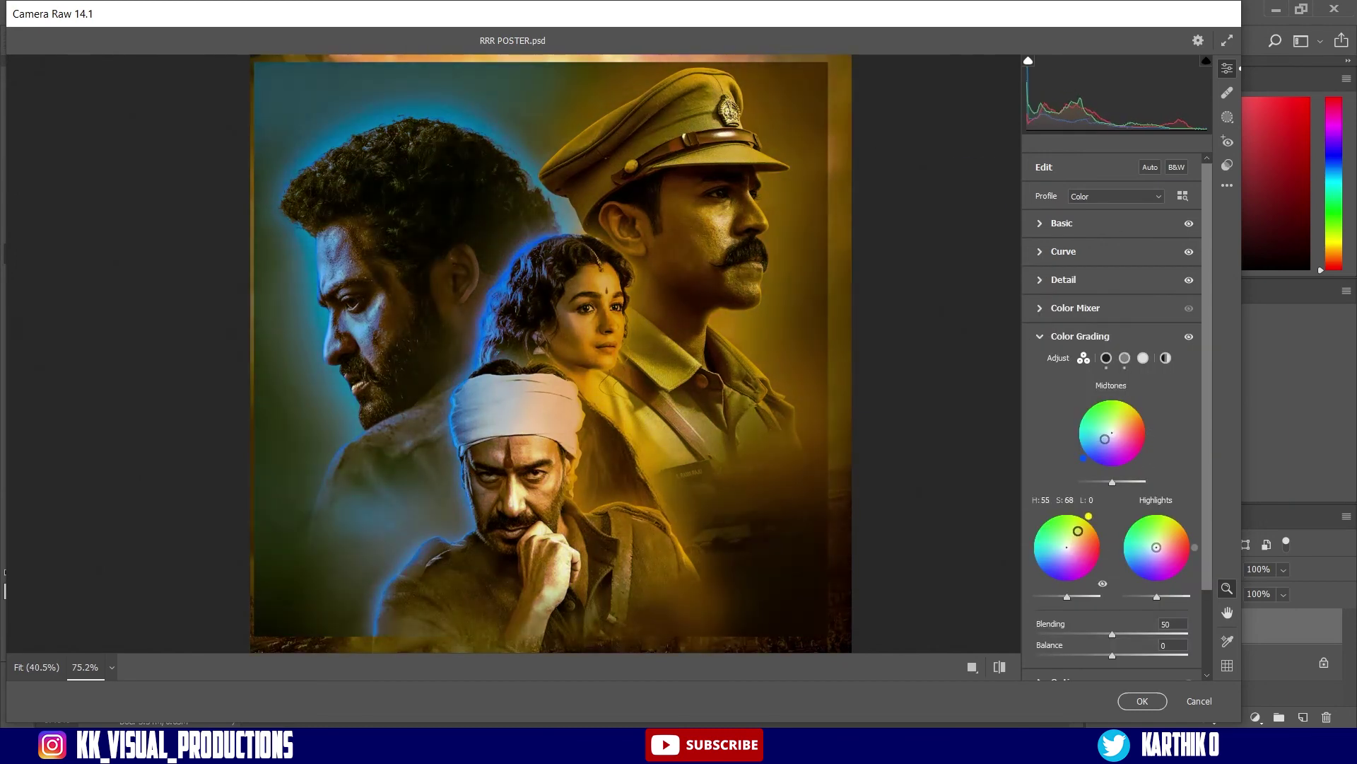
left_click_drag(1156, 547, 1162, 540)
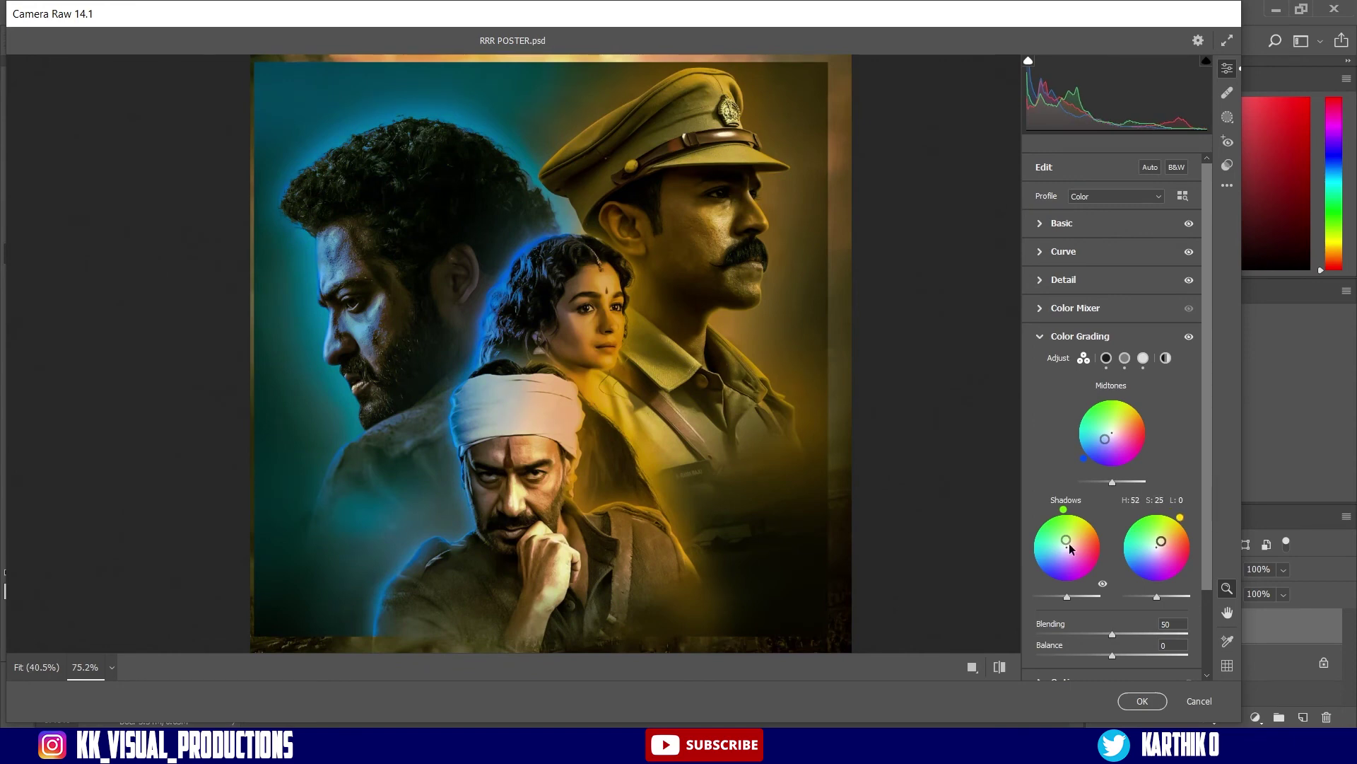
left_click(655, 442, "alt")
Add Grain 20 and a Highlight Priority vignette of -100 with Midpoint 90 and Feather 100, and apply the Camera Raw Filter.
scroll(1058, 432, "down", 3)
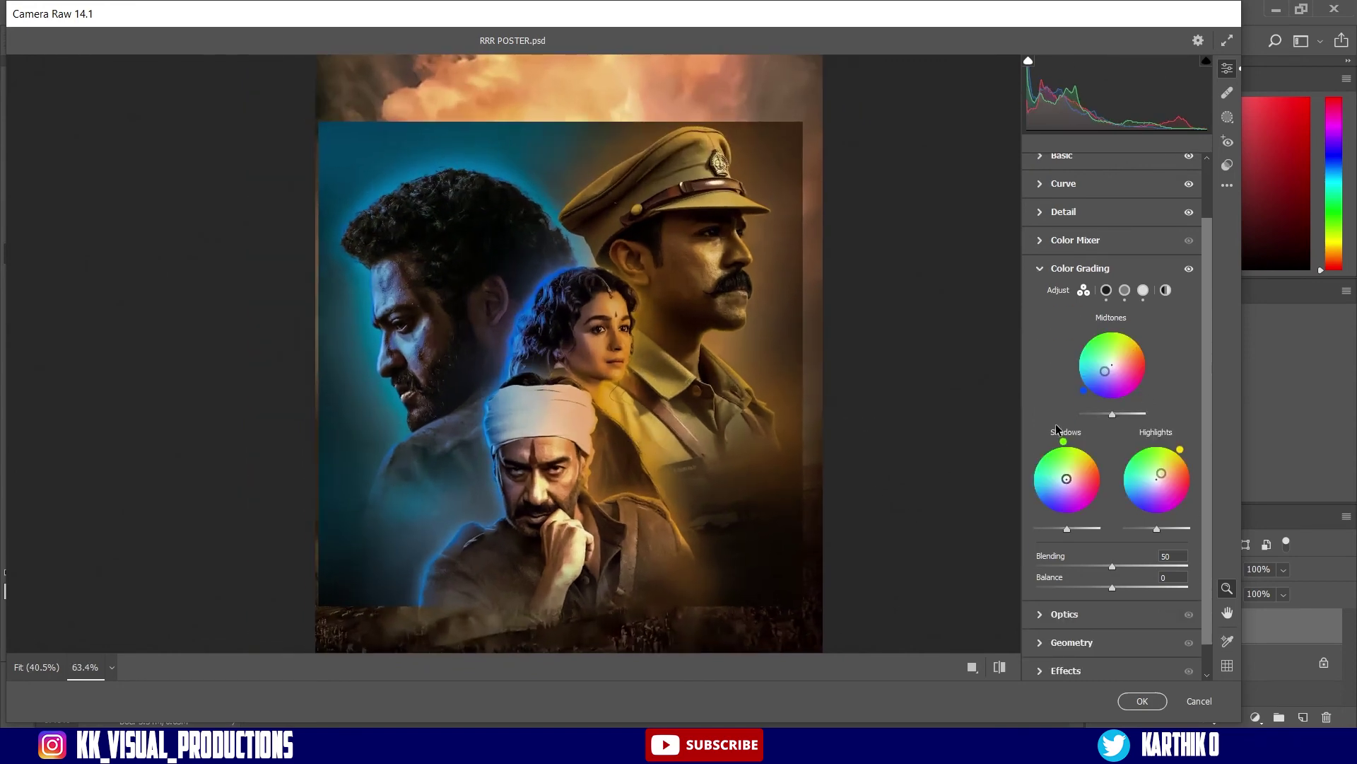
left_click(1066, 636)
left_click(664, 397)
left_click_drag(1069, 458, 1036, 483)
left_click_drag(739, 364, 700, 365)
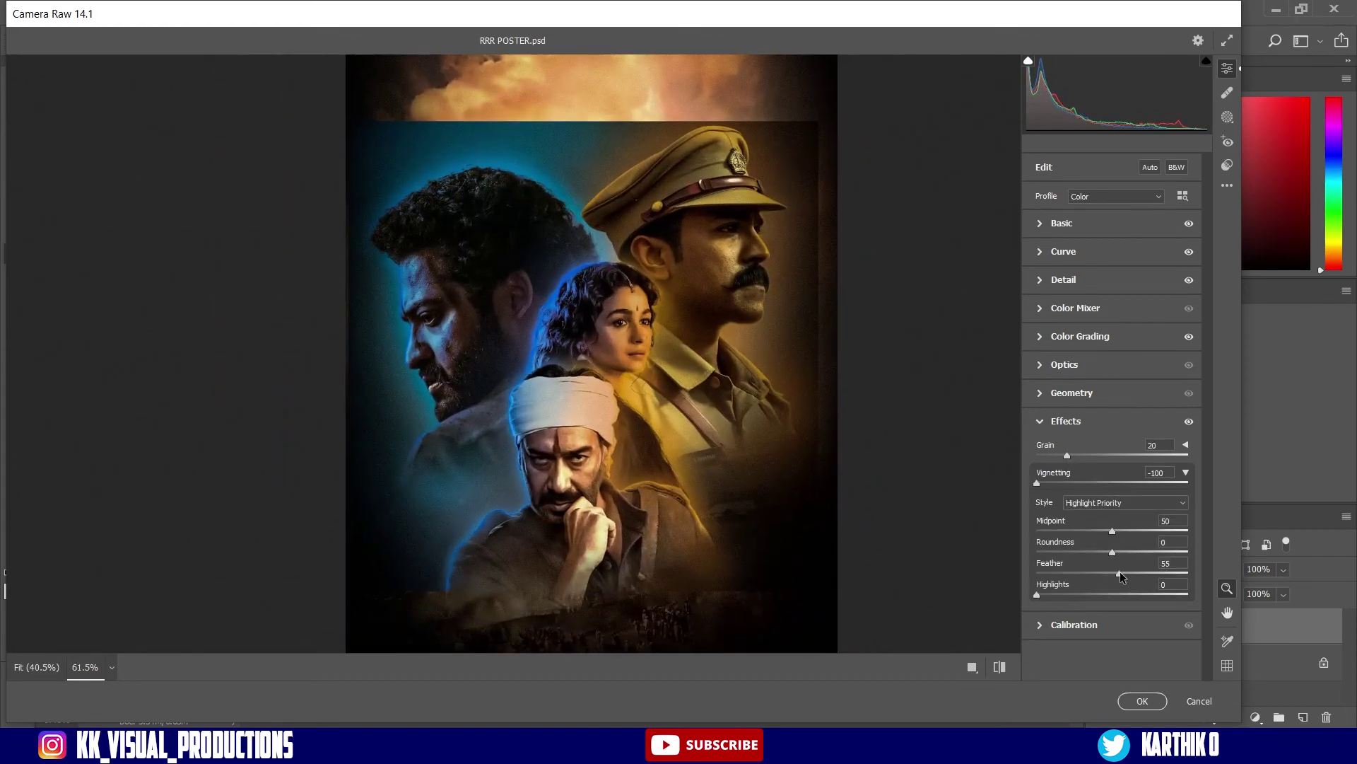
left_click_drag(1113, 573, 1188, 573)
left_click_drag(1113, 531, 1172, 531)
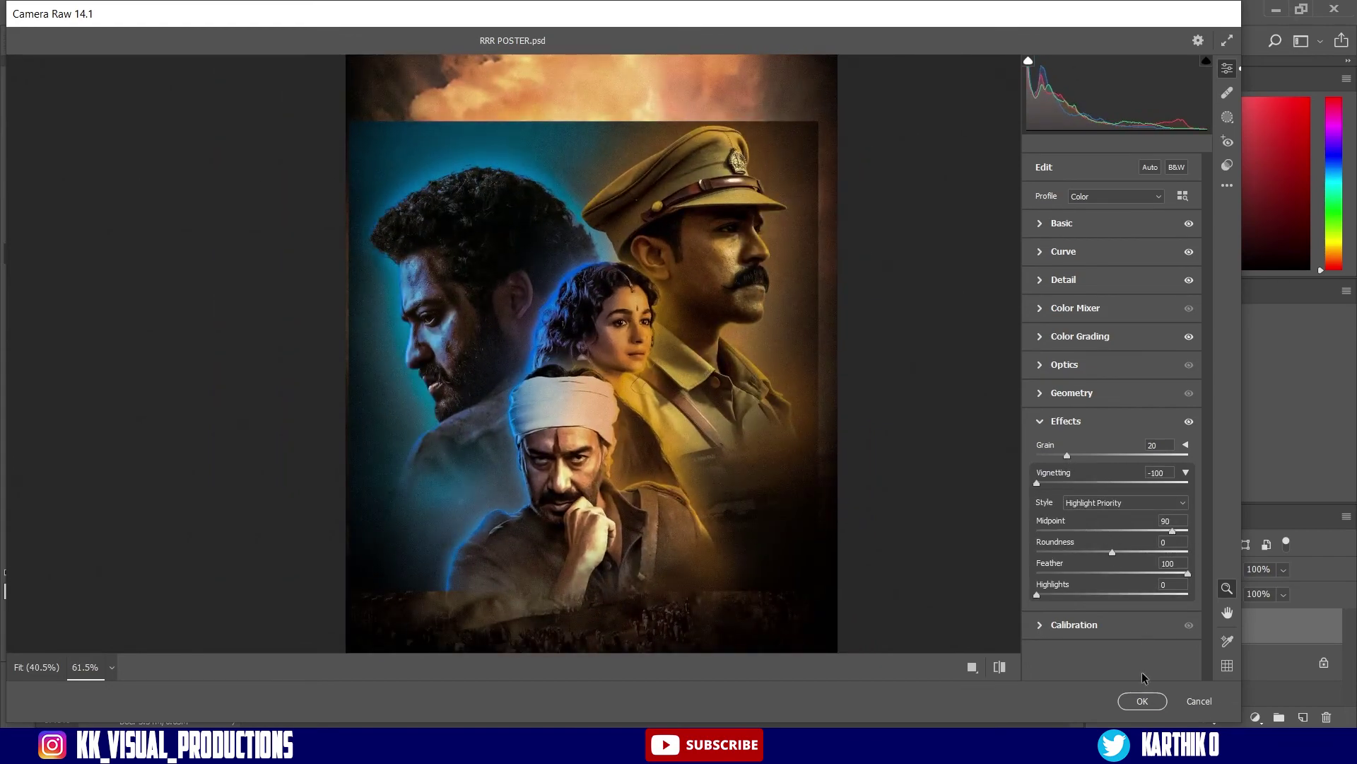
left_click(1143, 701)
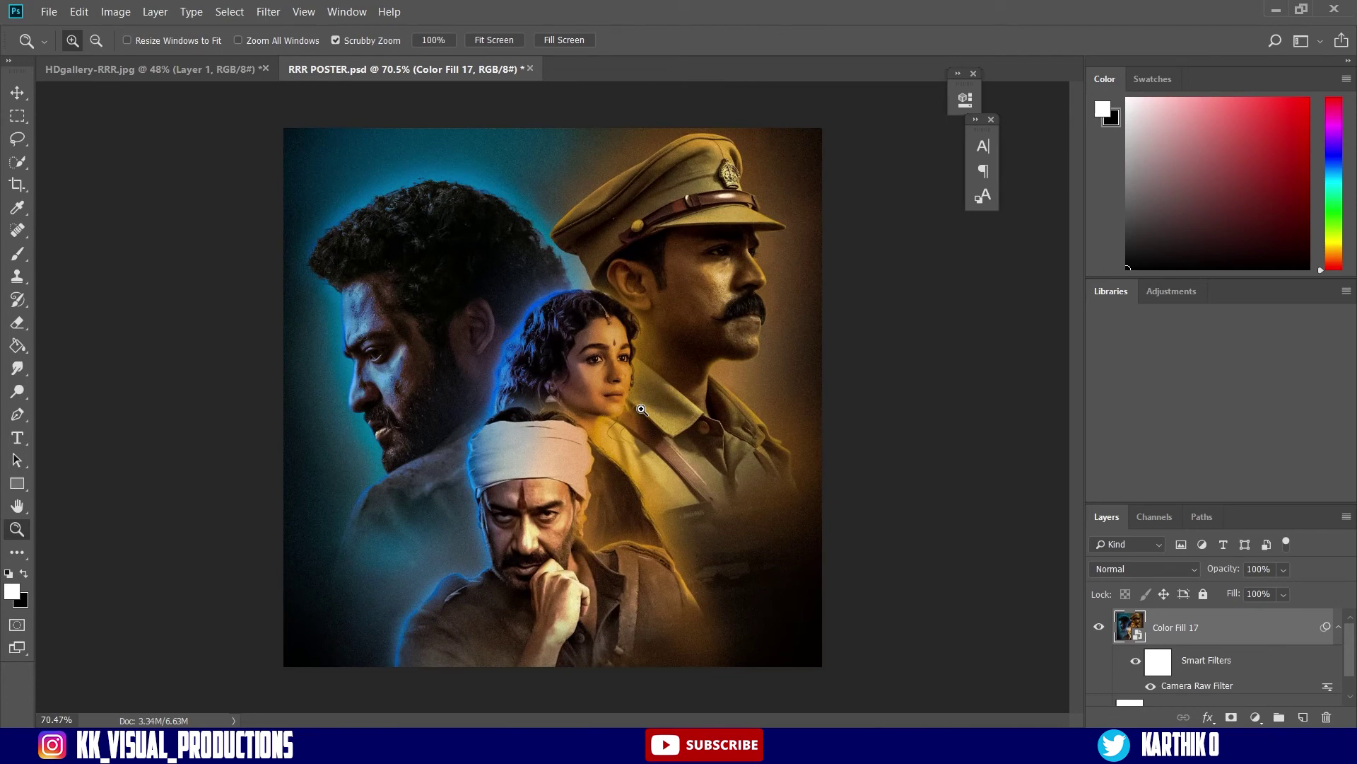
mouse_move(639, 407)
left_mouse_down()
mouse_move(595, 400)
mouse_move(631, 398)
left_mouse_up()
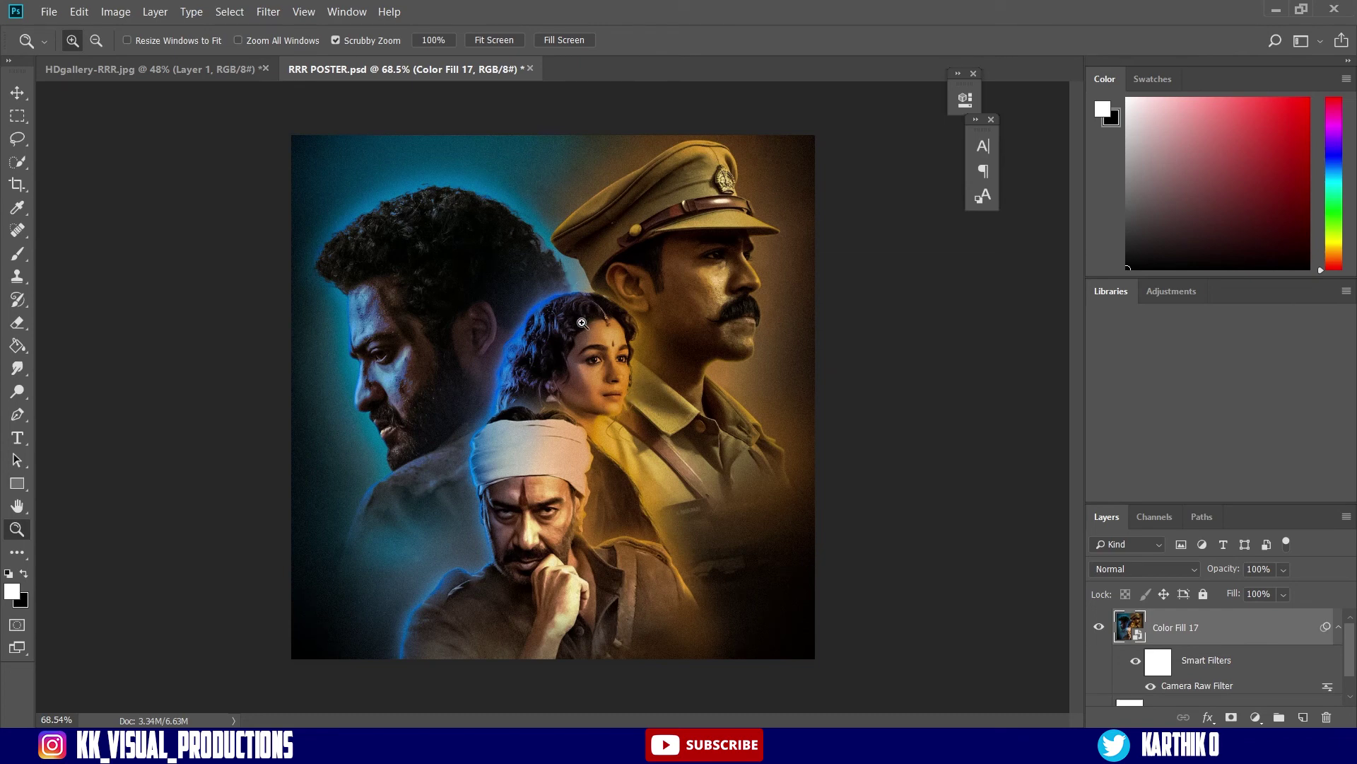
mouse_move(600, 364)
left_mouse_down()
mouse_move(556, 368)
mouse_move(601, 368)
mouse_move(571, 369)
mouse_move(588, 368)
left_mouse_up()
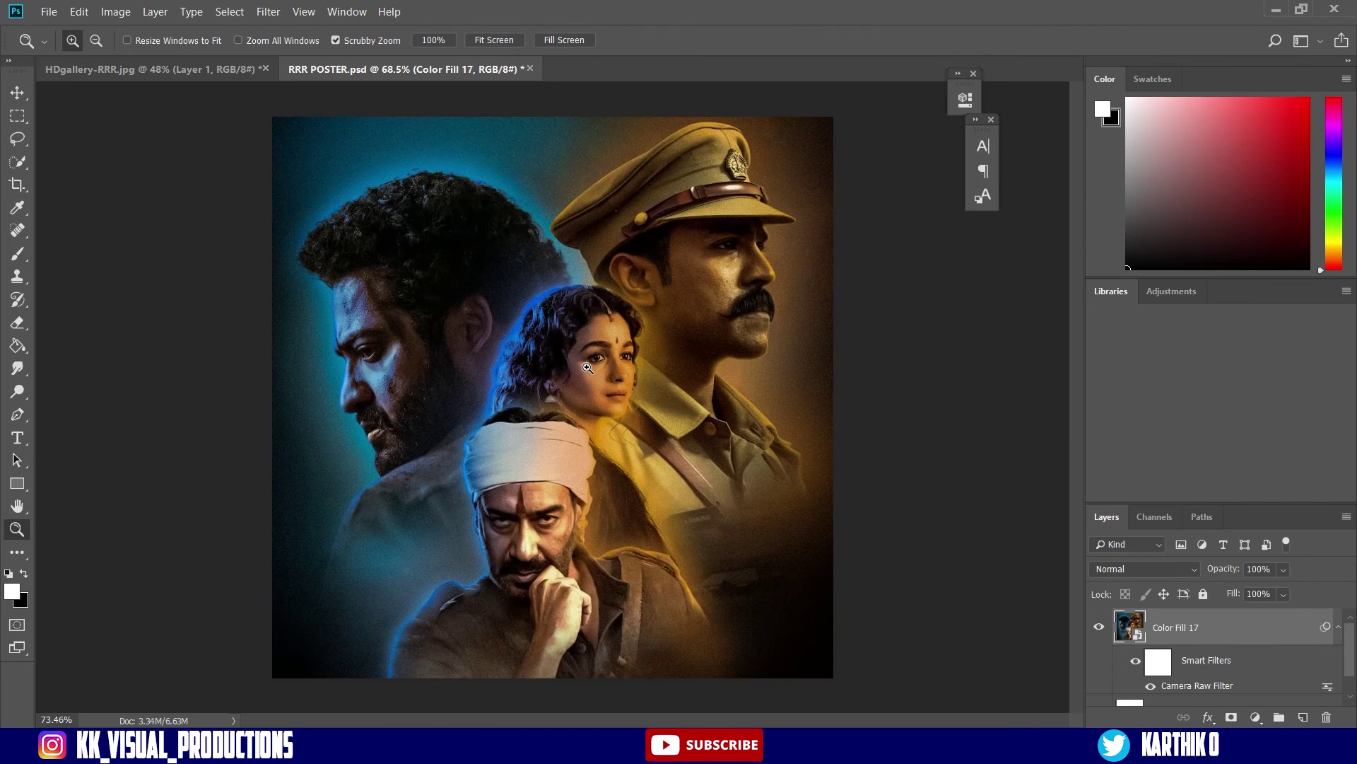
left_click_drag(588, 367, 584, 365)
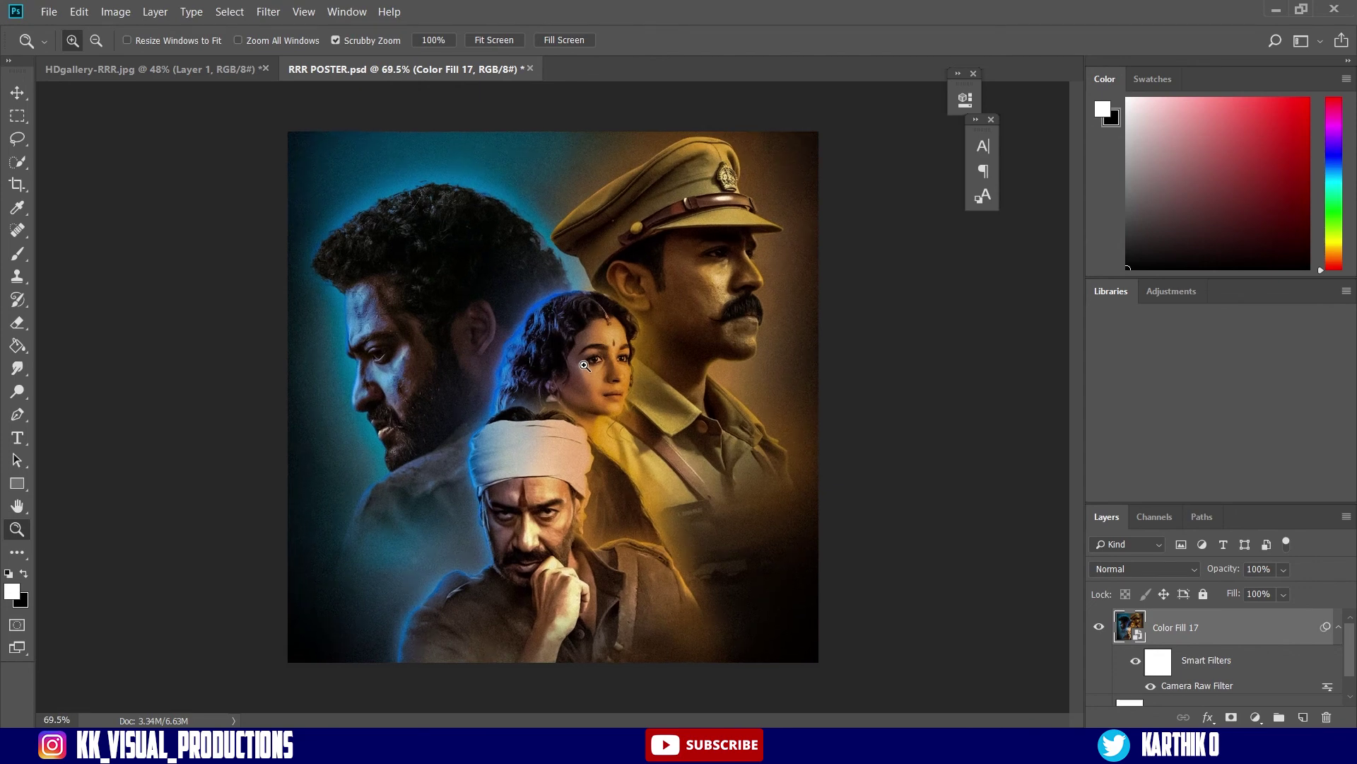